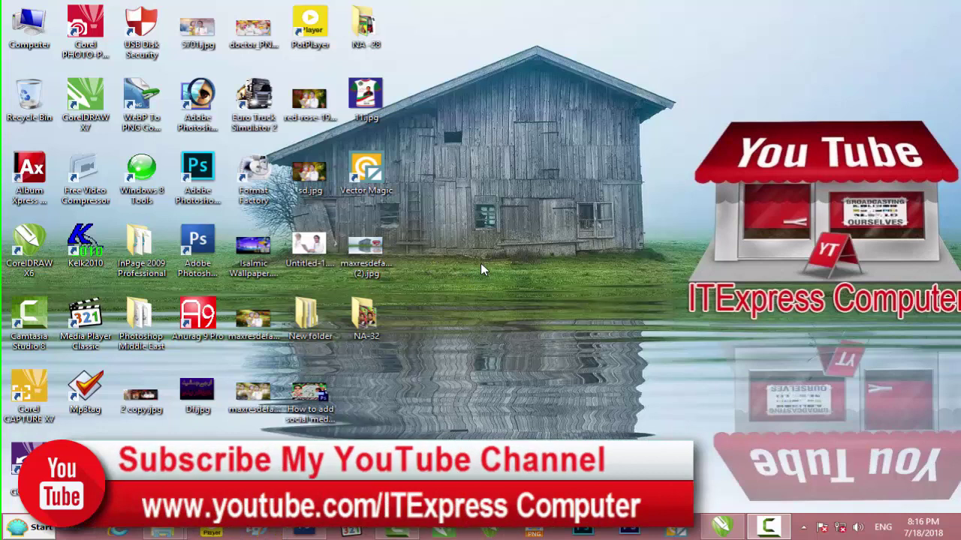
# Open NA.28.jpg from the NA -28 desktop folder, examine the finished banner design, and close it.
pyautogui.doubleClick(363, 36)
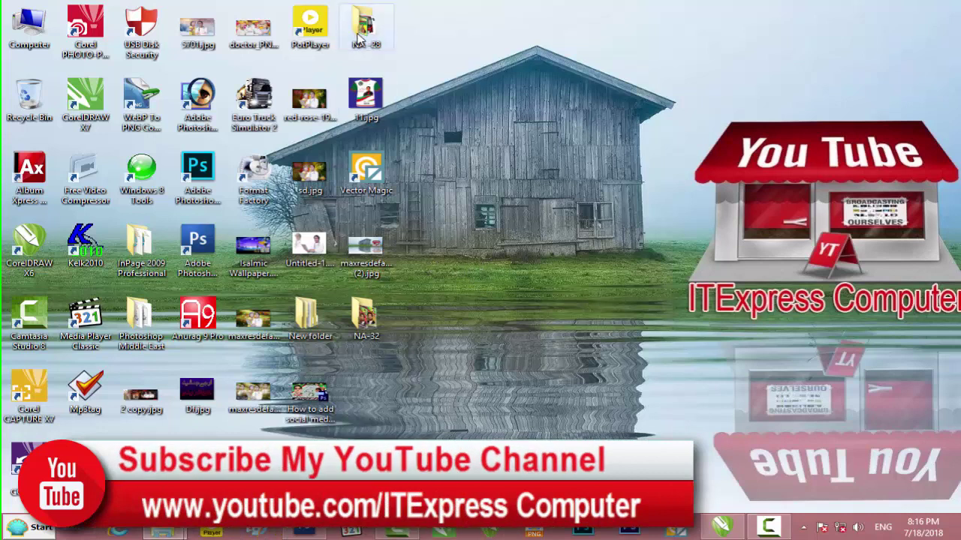
pyautogui.click(742, 8)
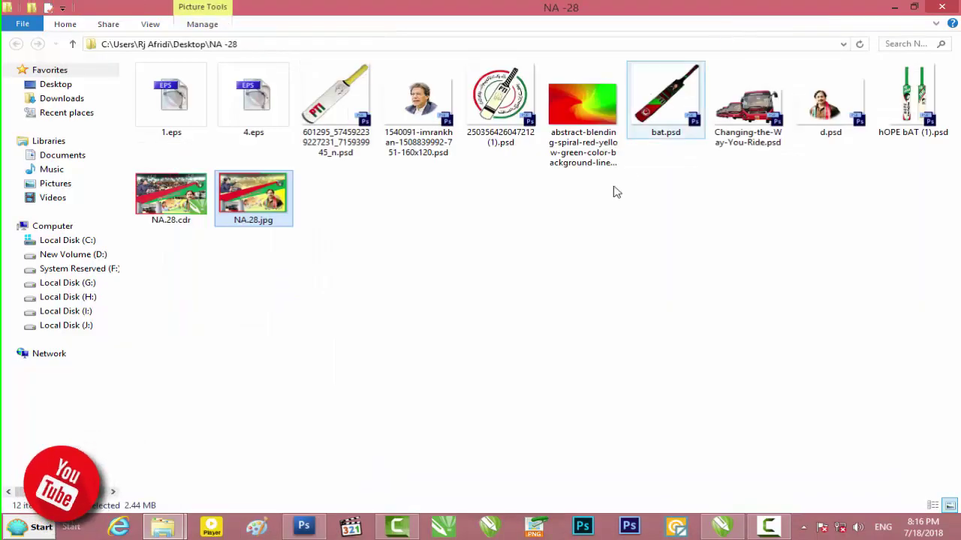
pyautogui.doubleClick(250, 212)
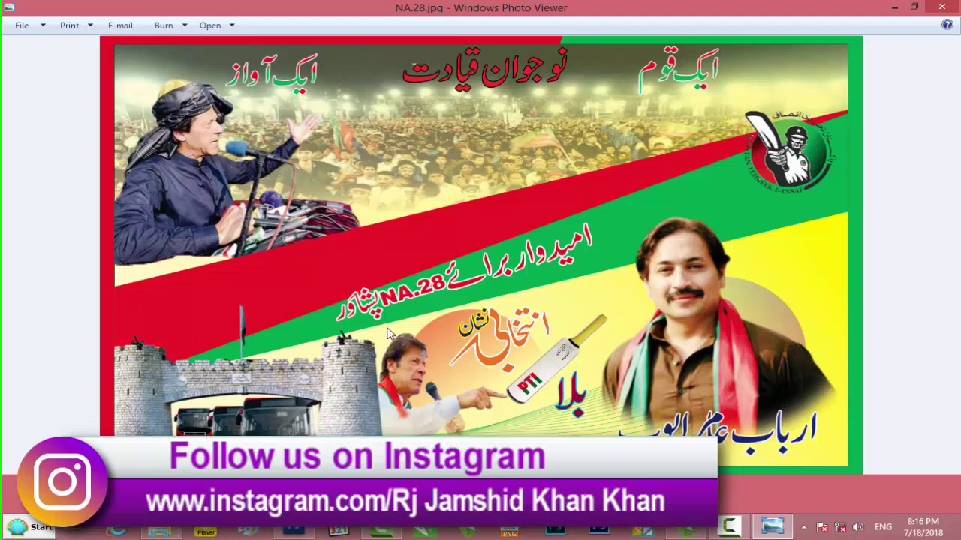
pyautogui.click(938, 7)
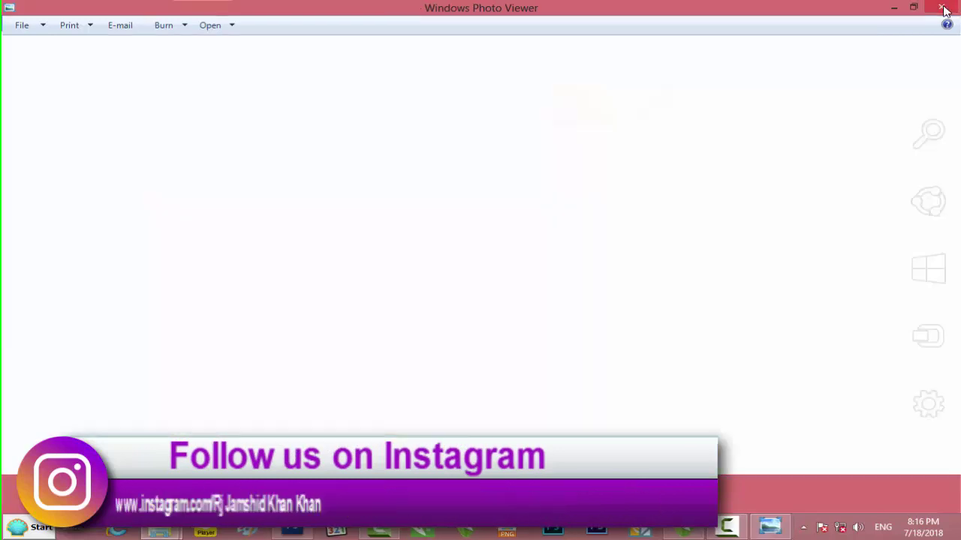
# Switch to CorelDRAW, draw a rectangle about 10.17 x 6.5 inches over the reference banner, and move it onto the page.
pyautogui.click(720, 529)
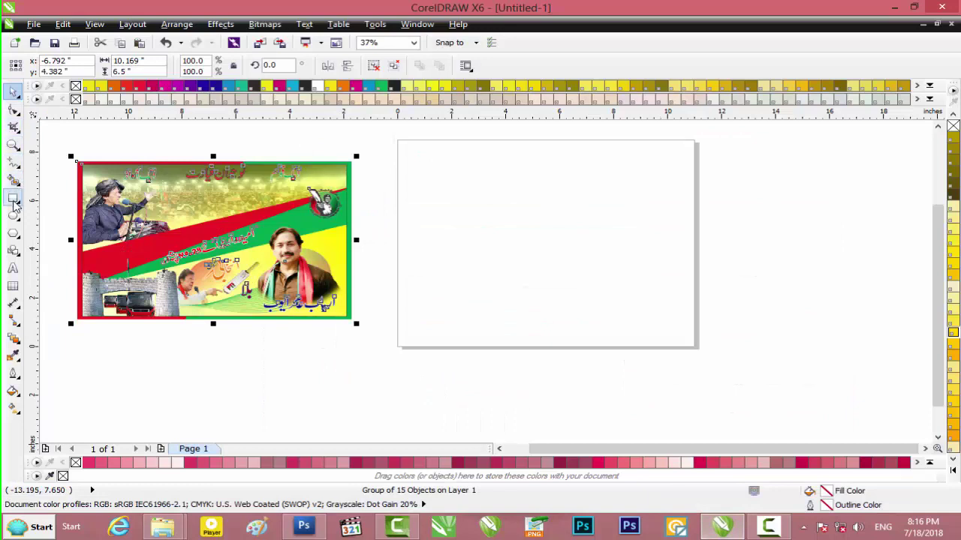
pyautogui.click(13, 198)
pyautogui.moveTo(75, 160); pyautogui.dragTo(355, 319)
pyautogui.click(14, 93)
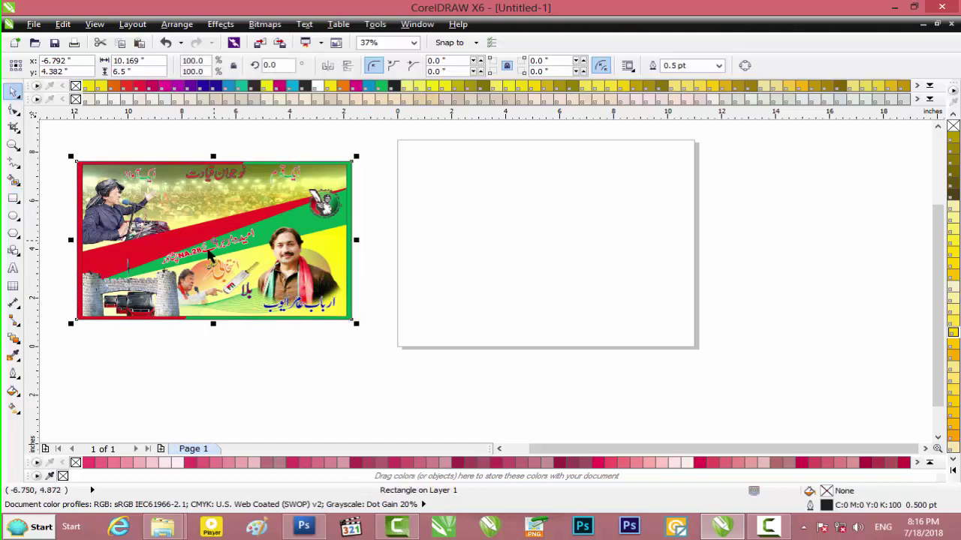
pyautogui.moveTo(220, 242); pyautogui.dragTo(540, 250)
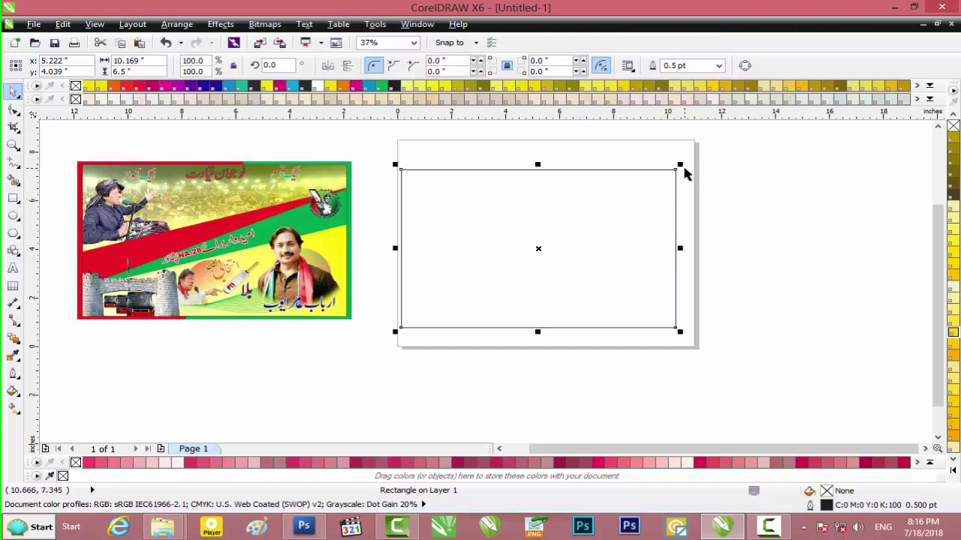
# Create a centred inner copy of the rectangle scaled to about 95.7% and fill it with PANTONE Trans. White.
pyautogui.moveTo(677, 164); pyautogui.dragTo(676, 169)
pyautogui.scroll(2, 741, 209)
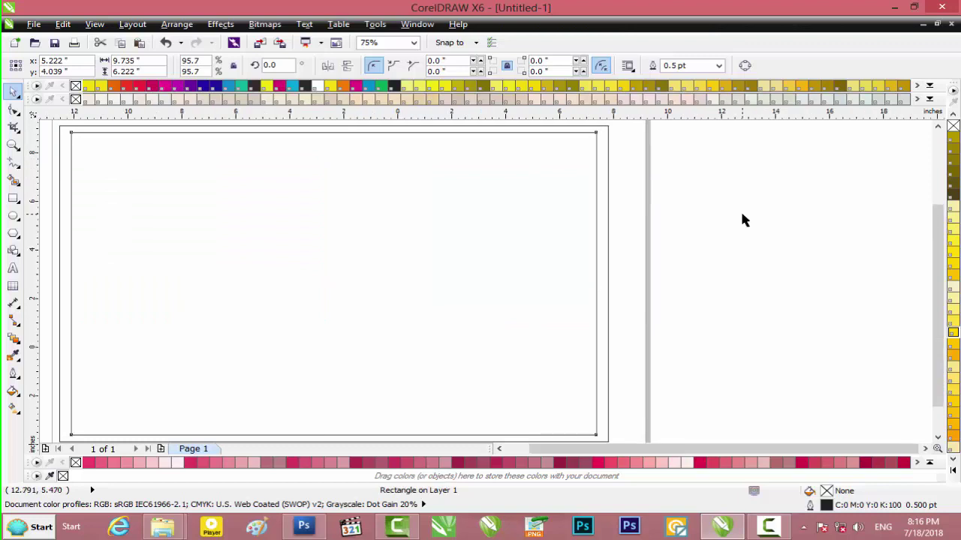
pyautogui.scroll(-2, 740, 209)
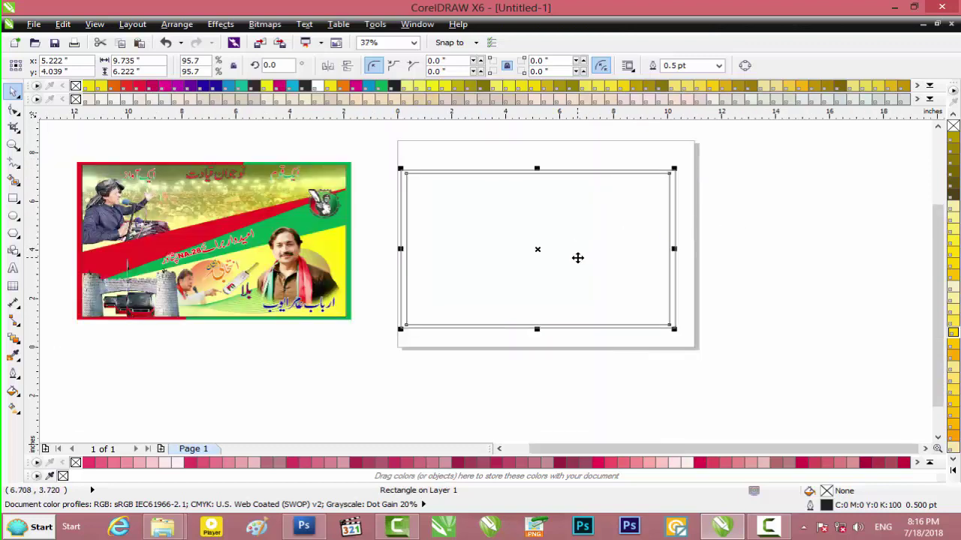
pyautogui.press('Escape')
pyautogui.click(624, 255)
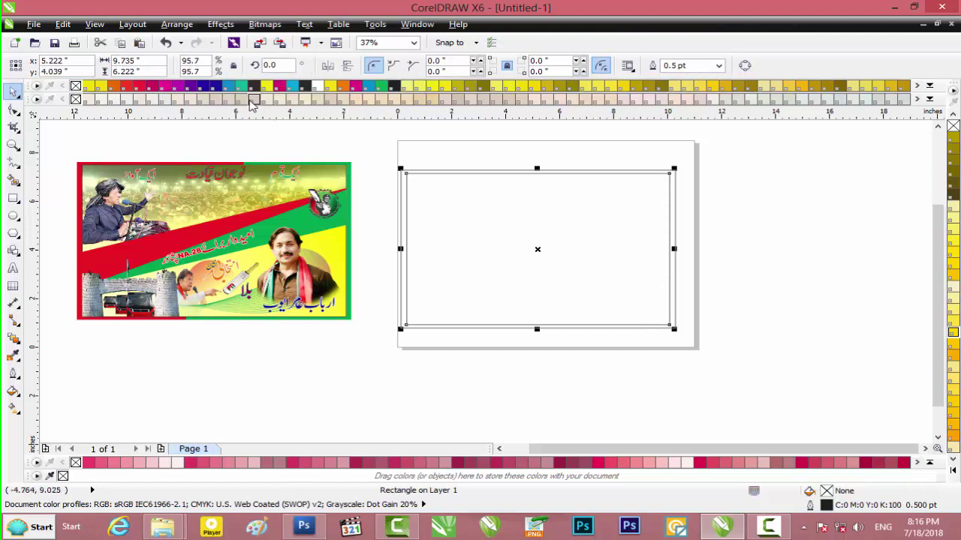
pyautogui.click(317, 86)
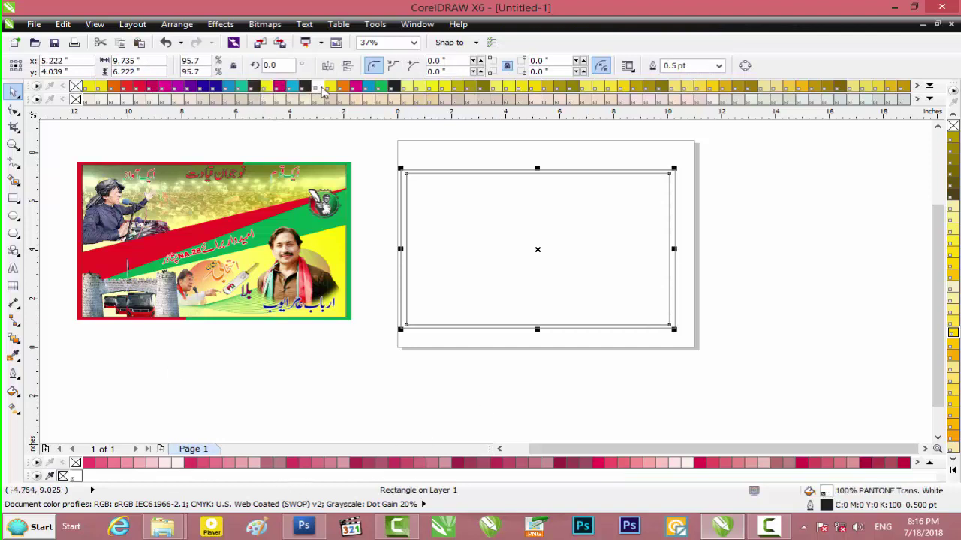
pyautogui.click(833, 265)
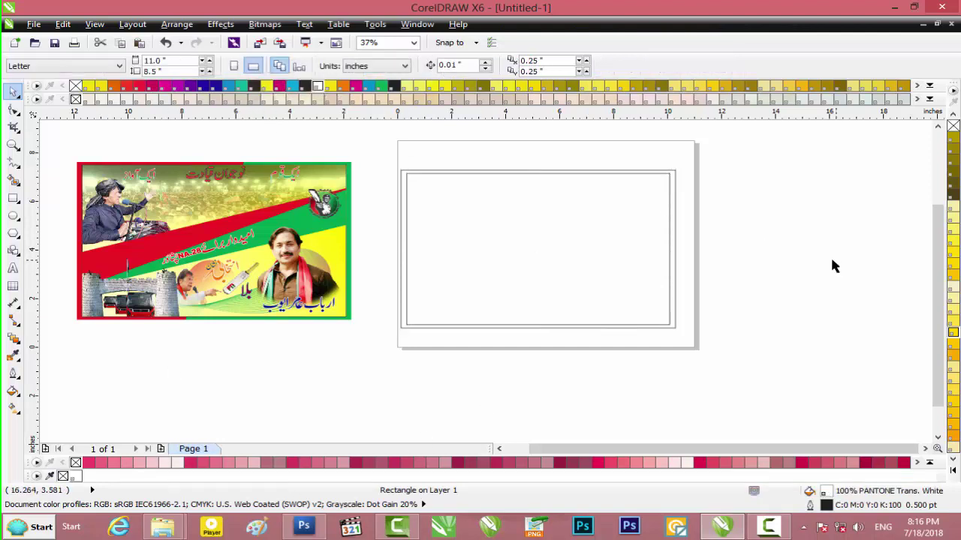
# Set up a linear two-colour fountain fill from red to green for the outer rectangle.
pyautogui.click(676, 250)
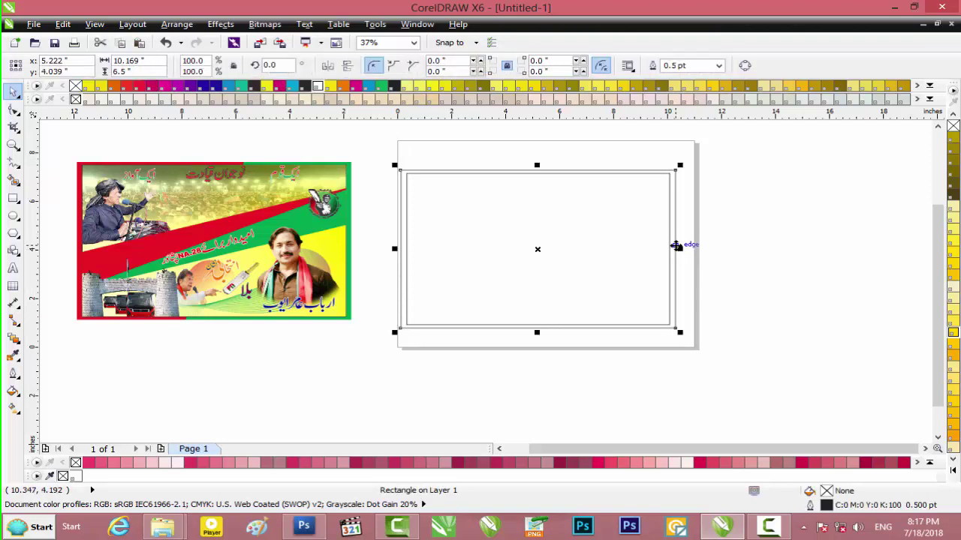
pyautogui.press('F11')
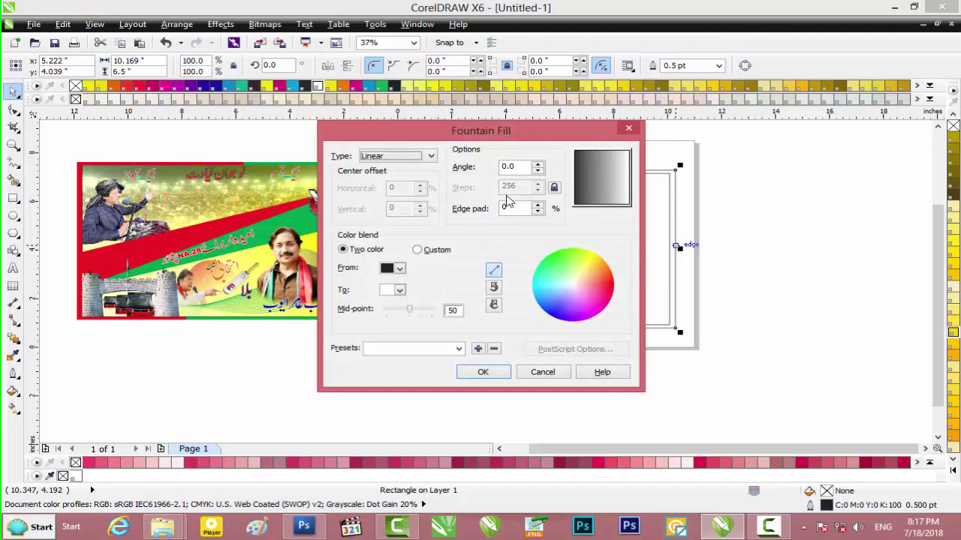
pyautogui.click(400, 268)
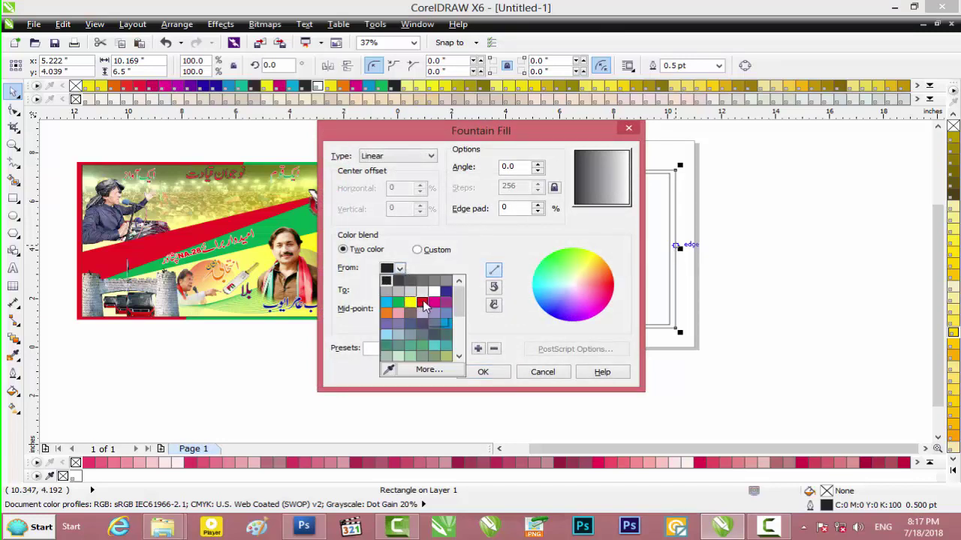
pyautogui.click(422, 302)
pyautogui.click(400, 291)
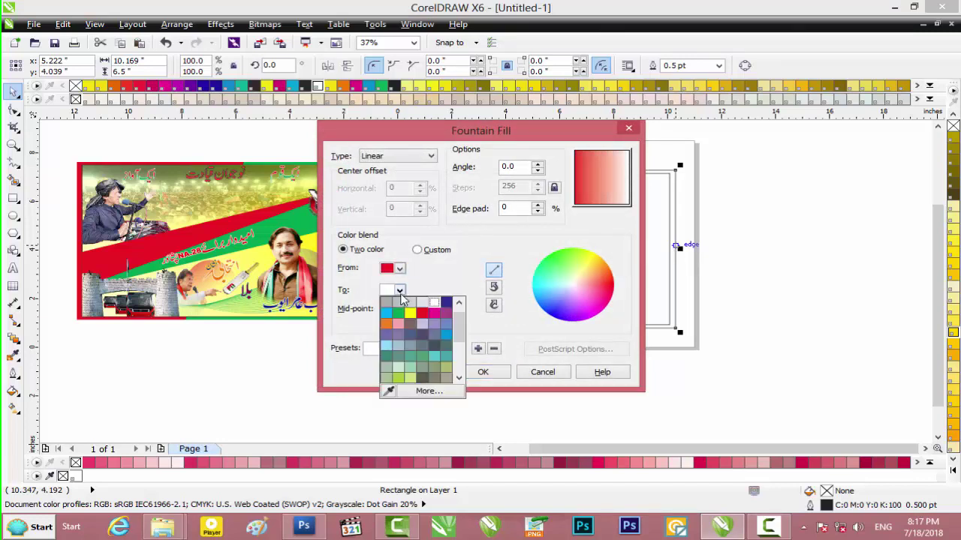
pyautogui.click(398, 313)
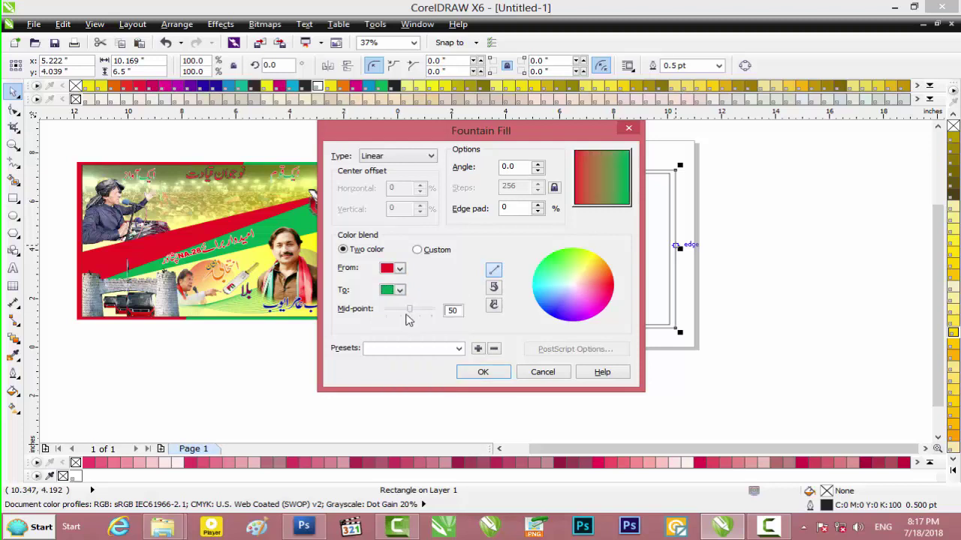
# Unlock the fountain fill steps, set them to 0, angle the fill to about -58 degrees, and apply it.
pyautogui.click(553, 188)
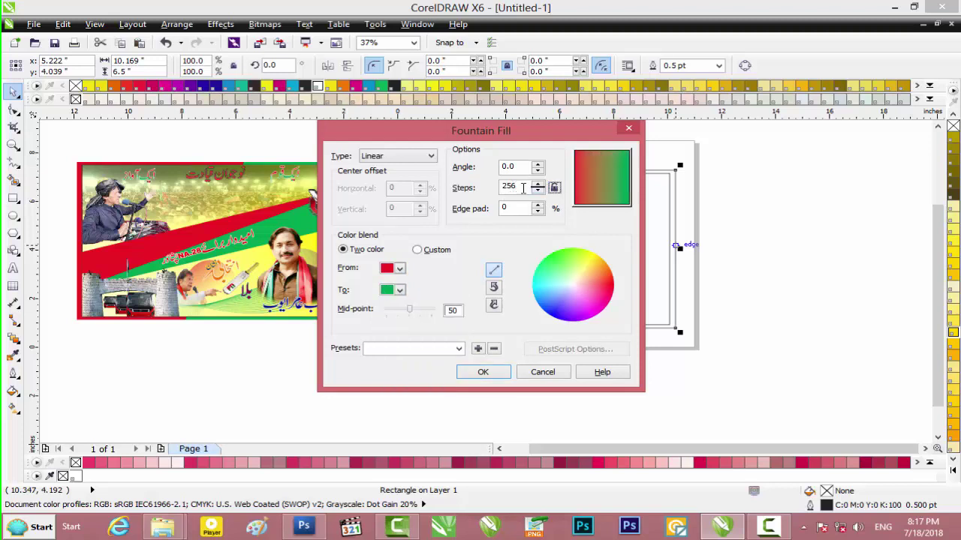
pyautogui.write('0')
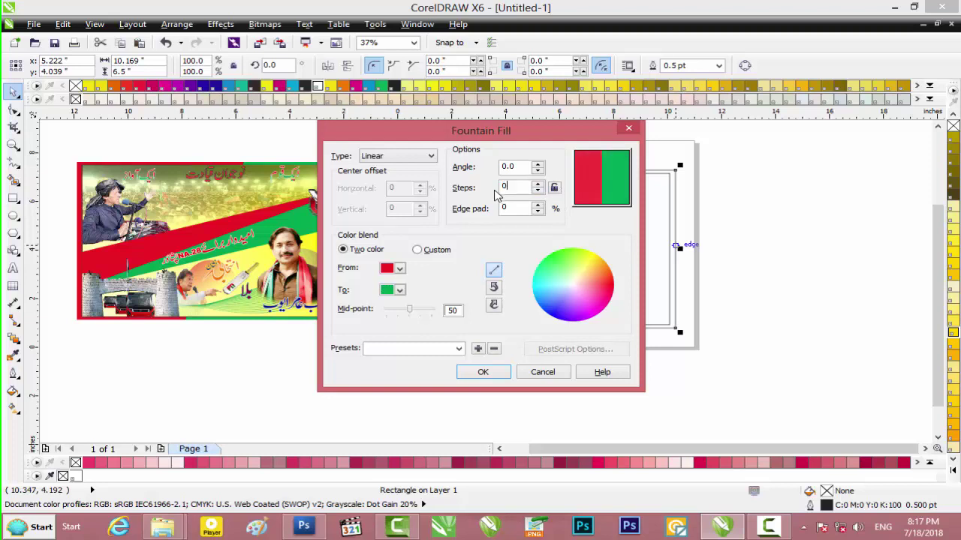
pyautogui.moveTo(593, 194); pyautogui.dragTo(612, 194)
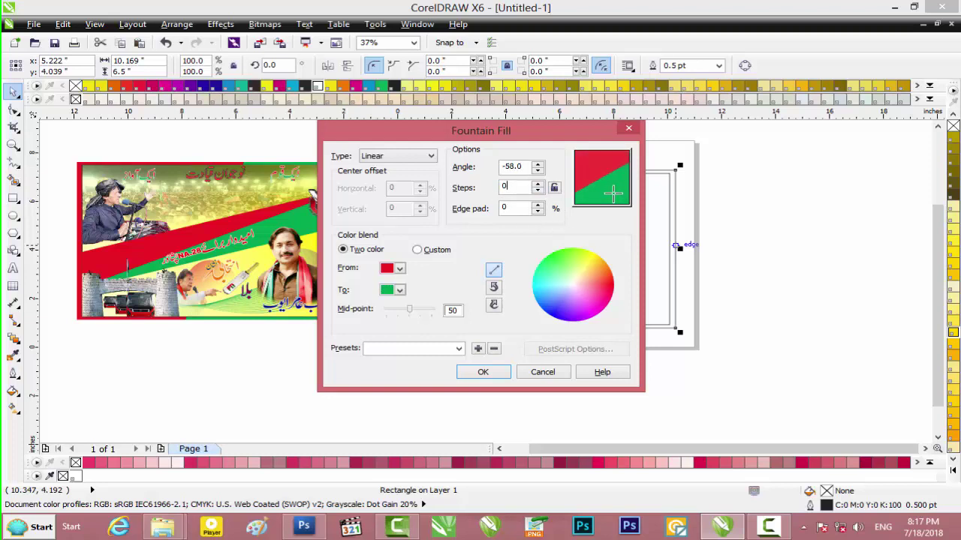
pyautogui.click(484, 371)
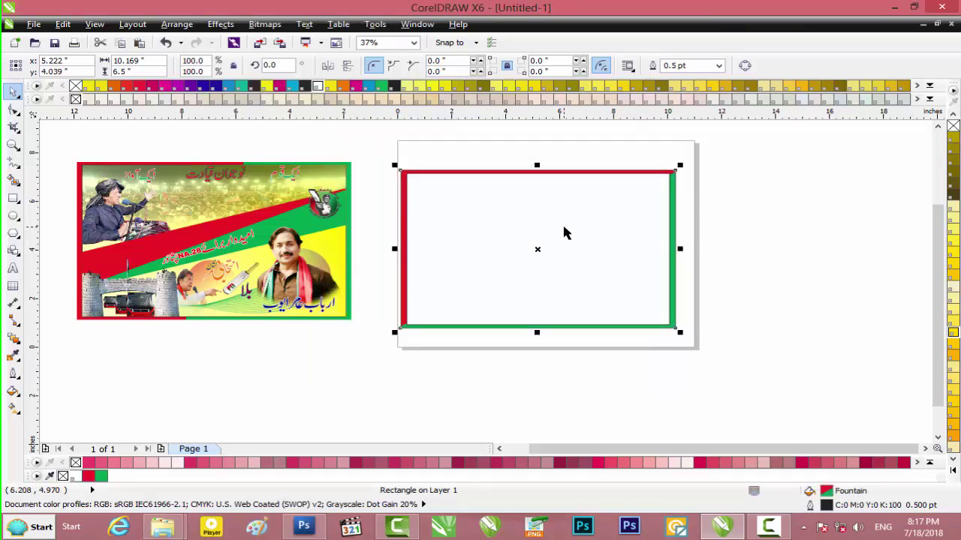
# Adjust the outer rectangle's fountain fill to a -7.5 degree angle with a 7% edge pad and remove its outline.
pyautogui.press('F11')
pyautogui.moveTo(600, 182); pyautogui.dragTo(609, 188)
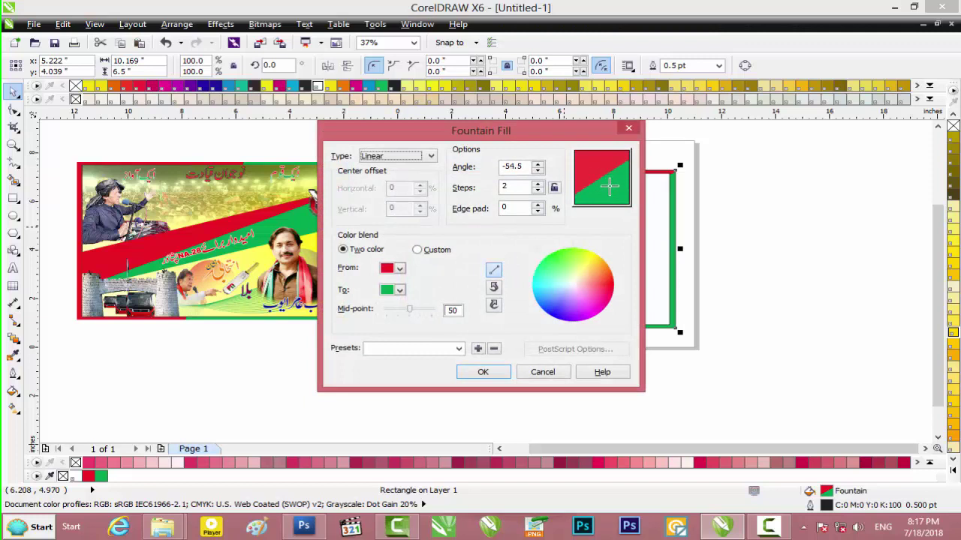
pyautogui.click(485, 376)
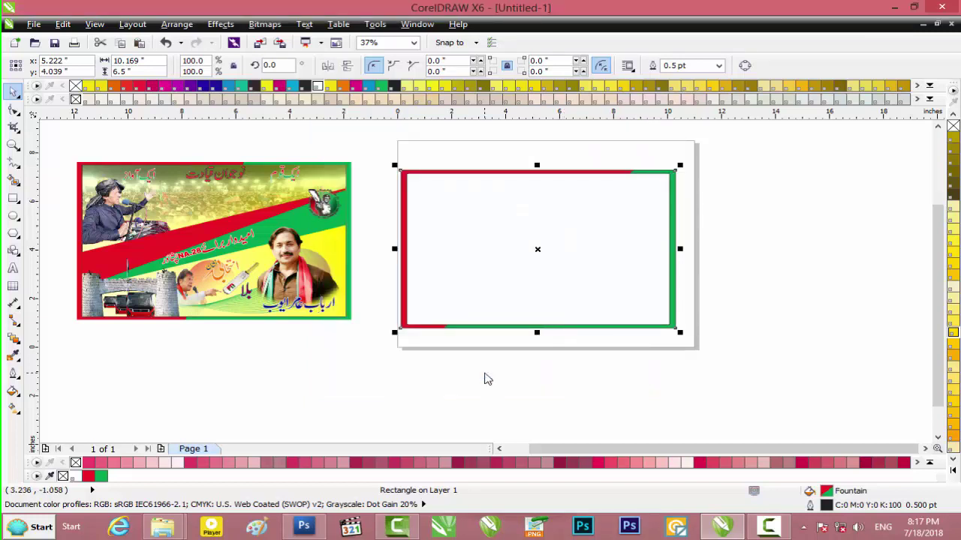
pyautogui.press('F11')
pyautogui.moveTo(611, 175); pyautogui.dragTo(620, 176)
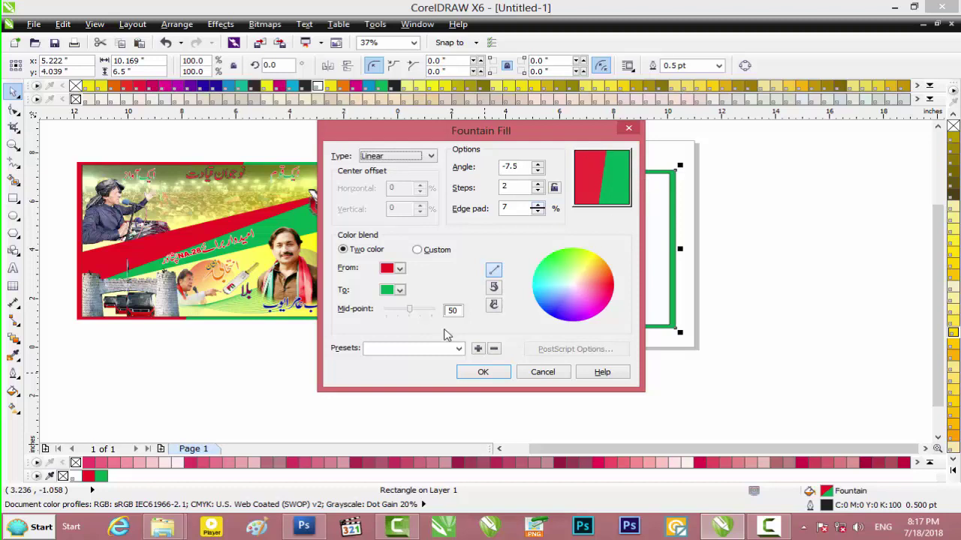
pyautogui.click(473, 373)
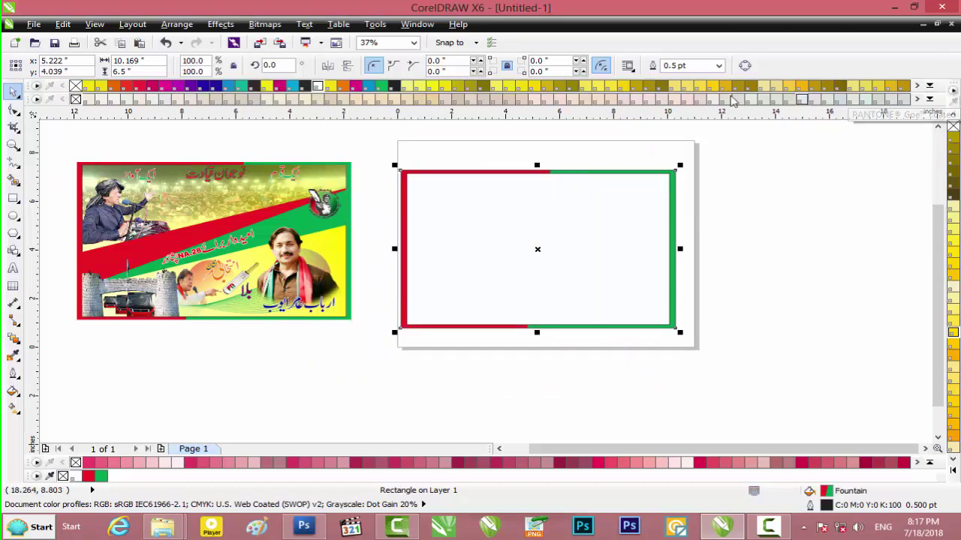
pyautogui.rightClick(75, 85)
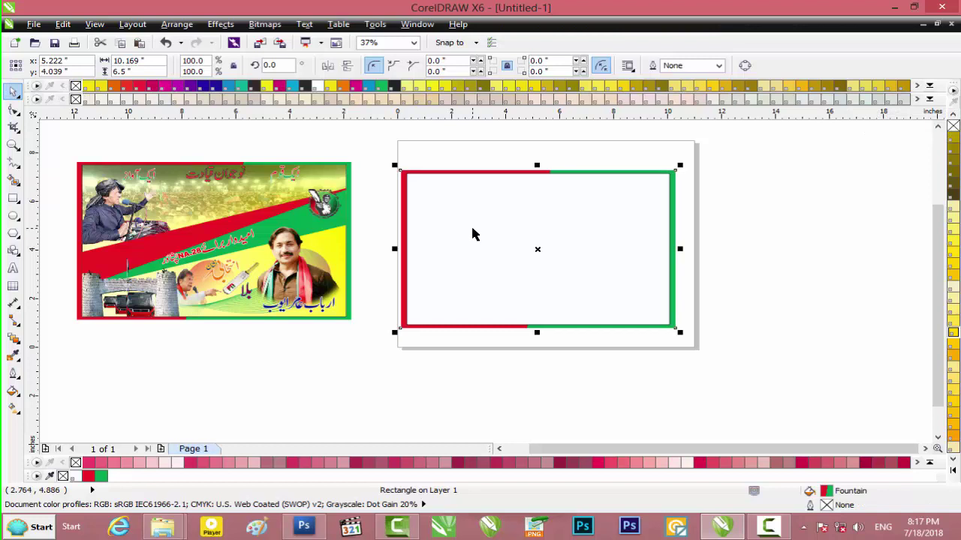
# Draw a horizontal band rectangle about 10.57 x 1.64 inches across the middle of the frame, extending past its left edge.
pyautogui.scroll(2, 470, 224)
pyautogui.scroll(-2, 471, 232)
pyautogui.click(14, 199)
pyautogui.moveTo(389, 228); pyautogui.dragTo(677, 269)
# Skew the band vertically so it slopes upward to the right at about 8.7 degrees.
pyautogui.scroll(2, 630, 259)
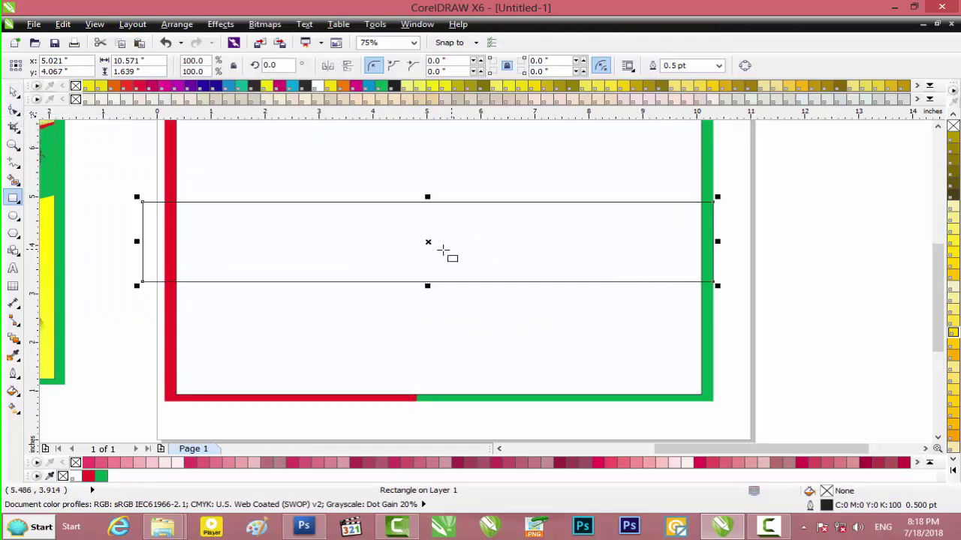
pyautogui.click(427, 242)
pyautogui.moveTo(719, 240); pyautogui.dragTo(720, 189)
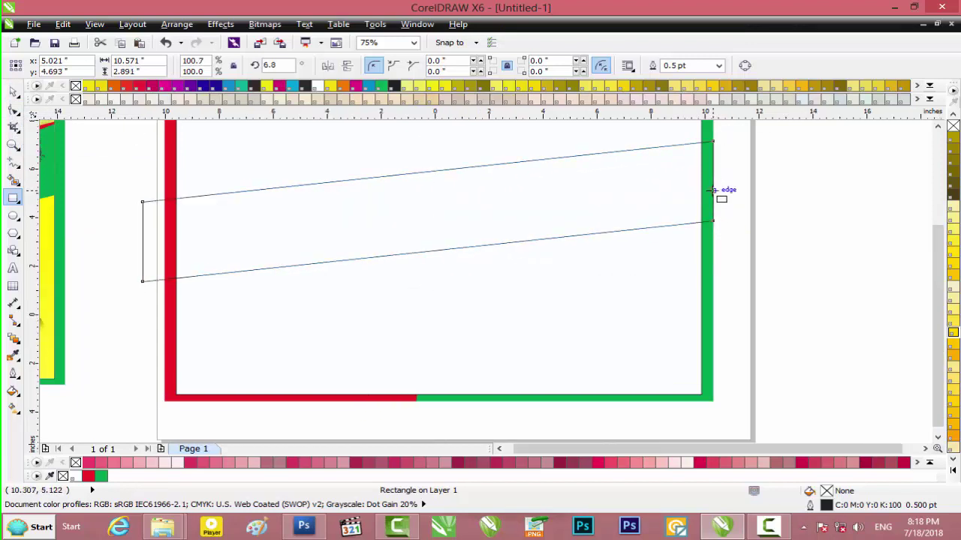
pyautogui.scroll(-1, 720, 197)
pyautogui.moveTo(422, 201); pyautogui.dragTo(423, 210)
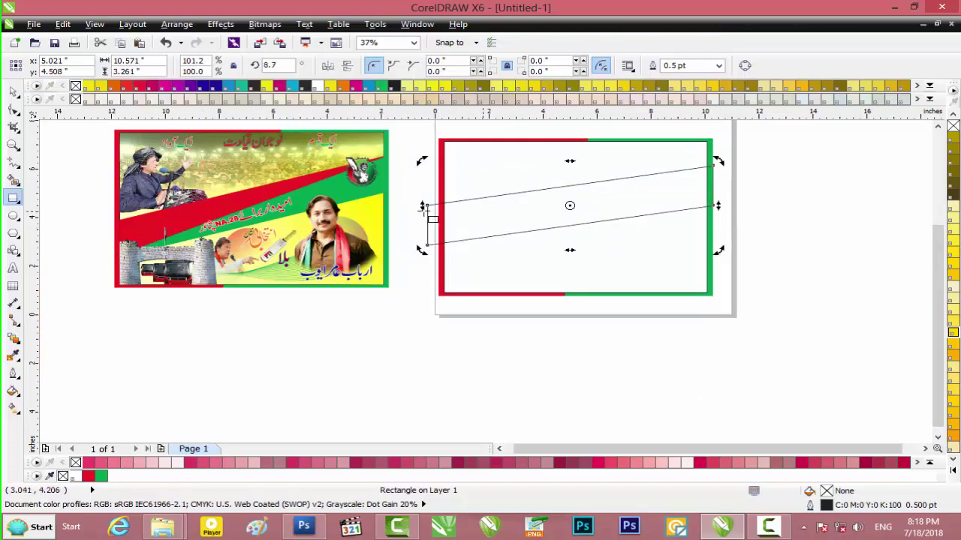
pyautogui.click(15, 91)
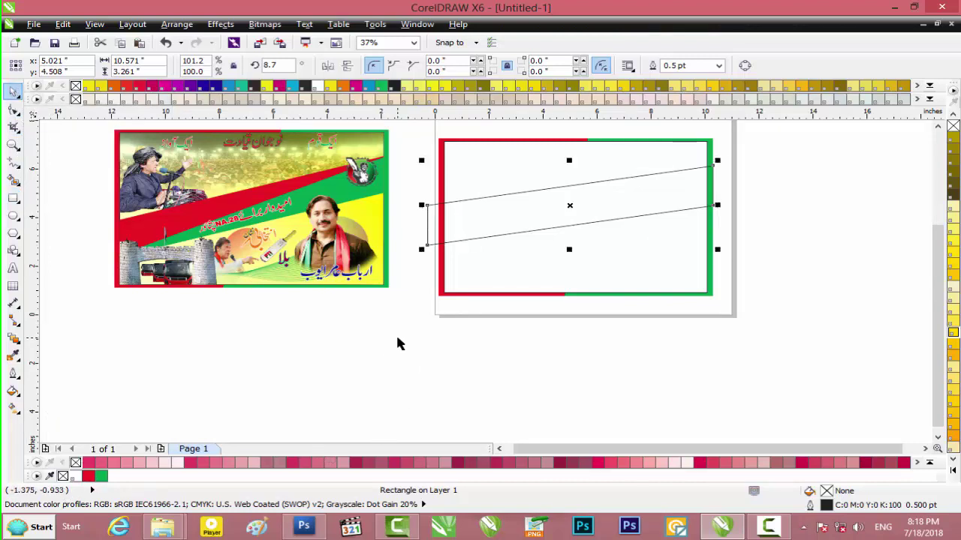
# Give the slanted band a two-color linear fountain fill running from red to green.
pyautogui.press('F11')
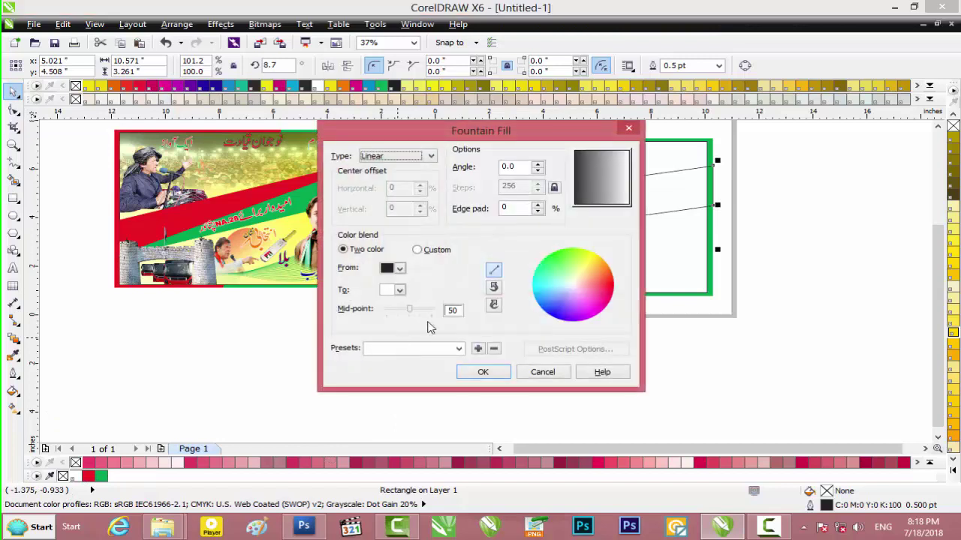
pyautogui.click(399, 268)
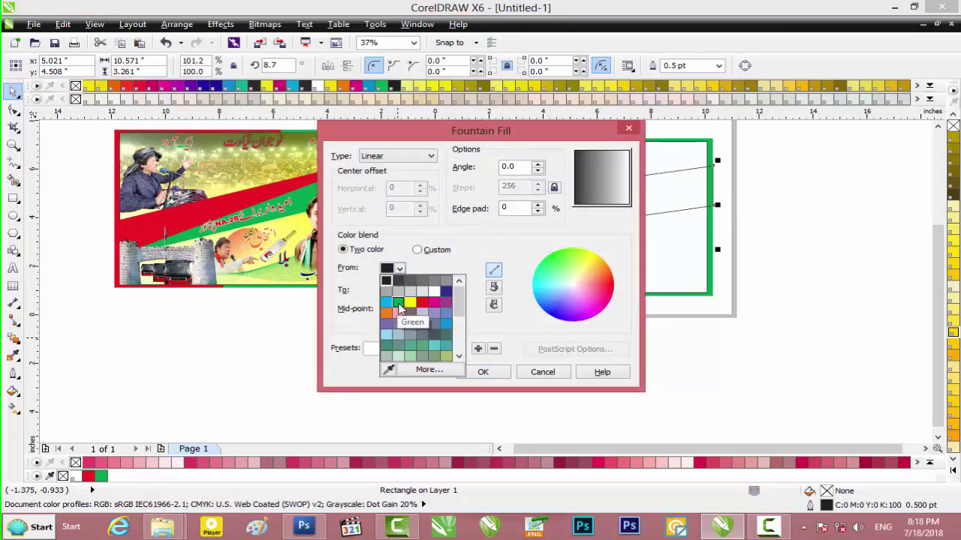
pyautogui.click(422, 302)
pyautogui.click(400, 290)
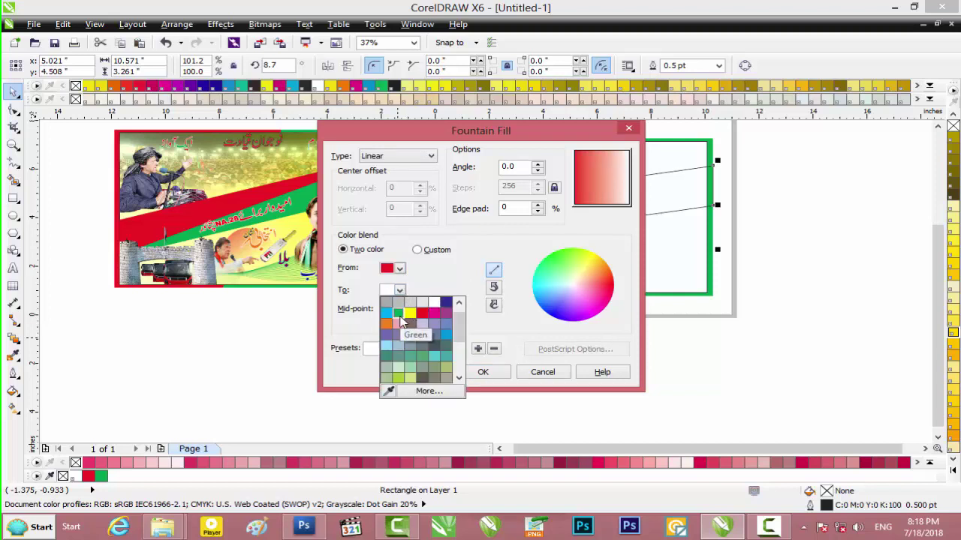
pyautogui.click(400, 318)
# Unlock the band's fill steps and set 2 steps, a -51.3 degree angle and 2% edge pad, then remove the band's outline.
pyautogui.click(555, 188)
pyautogui.doubleClick(508, 188)
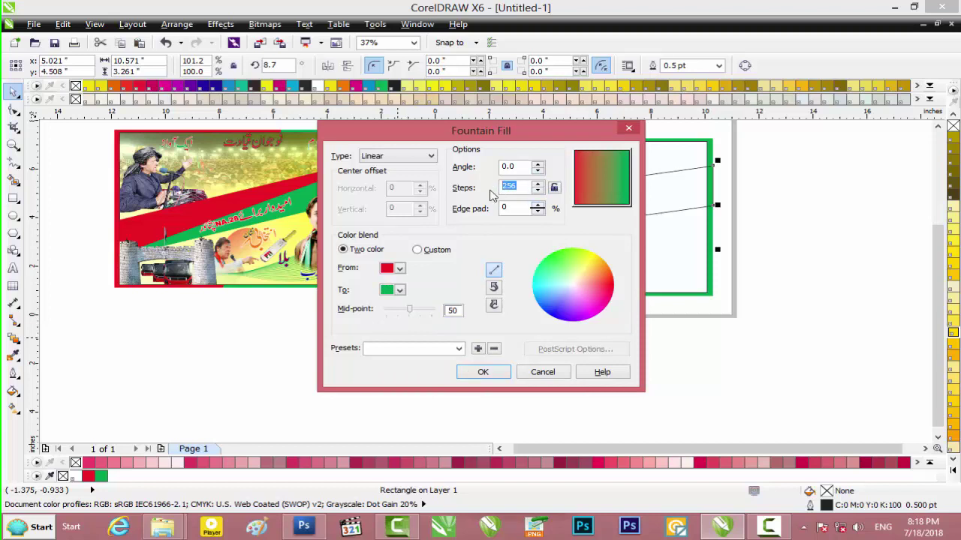
pyautogui.write('0')
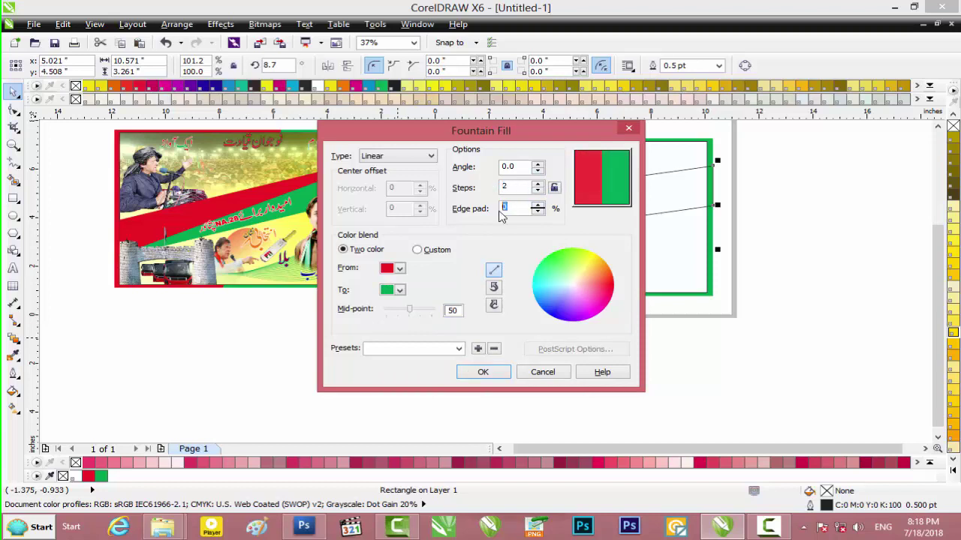
pyautogui.moveTo(602, 189); pyautogui.dragTo(609, 190)
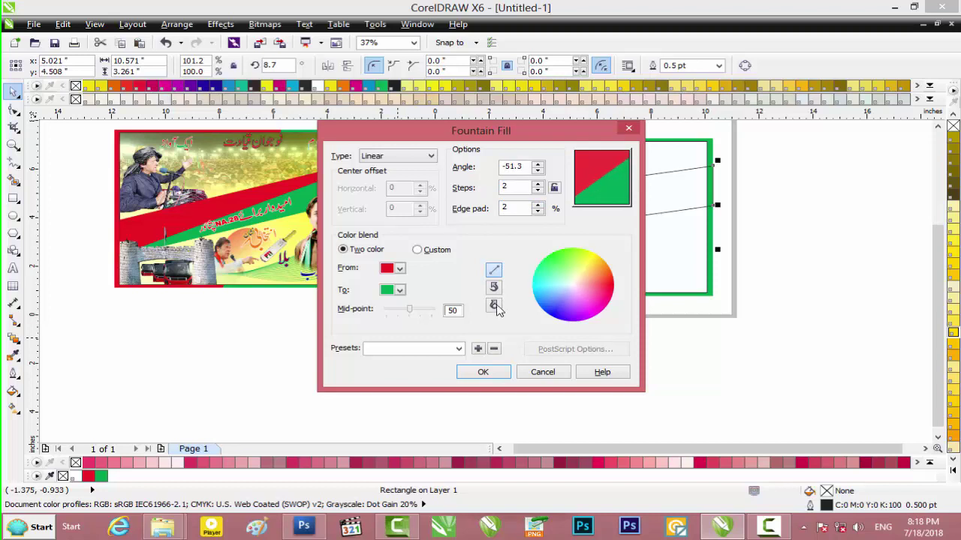
pyautogui.click(483, 375)
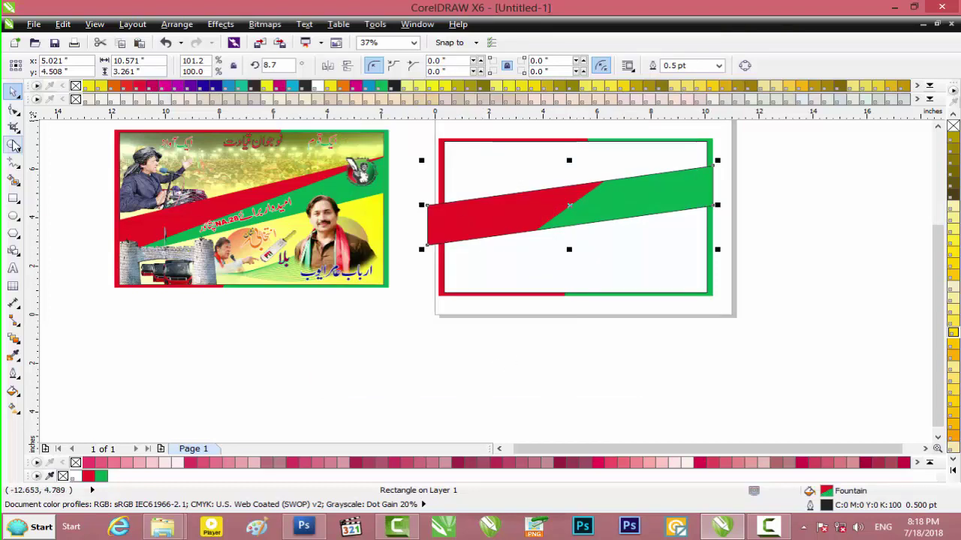
pyautogui.rightClick(953, 125)
pyautogui.scroll(1, 614, 229)
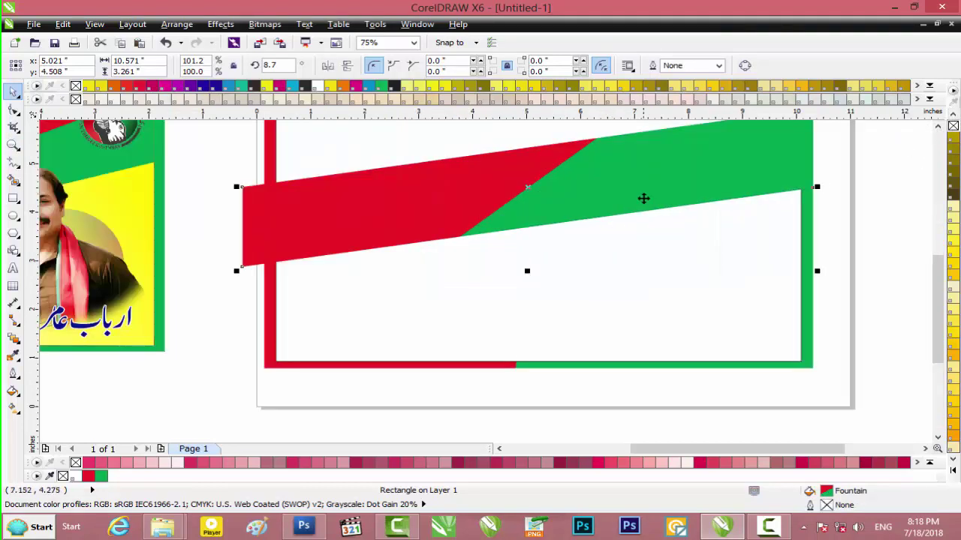
# Try the band's fountain fill at -42 degrees with 13% edge pad, and at -68.6 degrees with 12% edge pad.
pyautogui.click(515, 225)
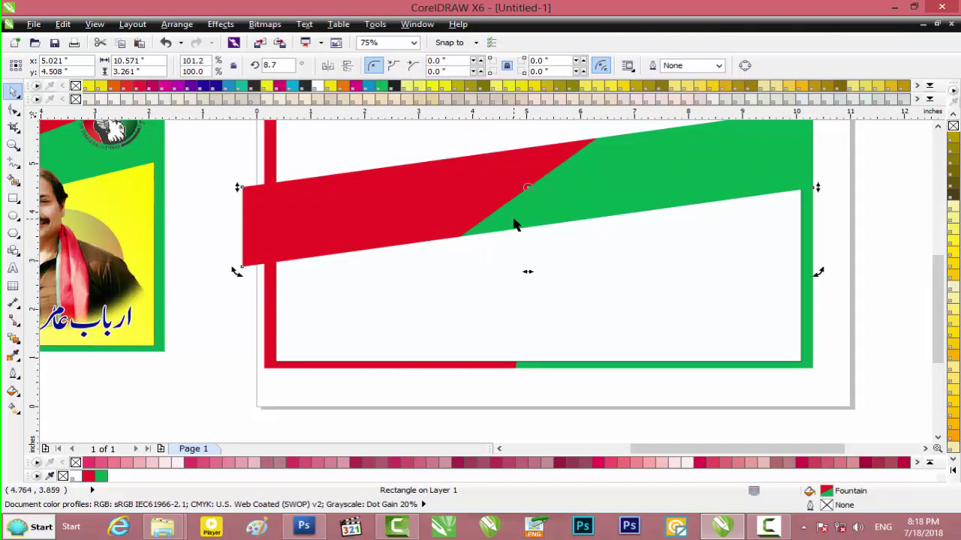
pyautogui.press('F11')
pyautogui.moveTo(616, 189); pyautogui.dragTo(615, 190)
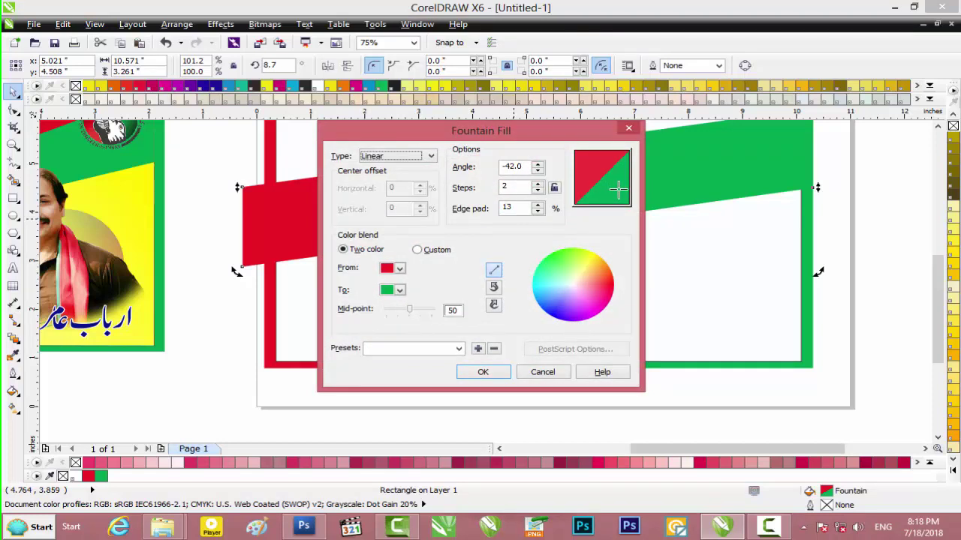
pyautogui.click(482, 372)
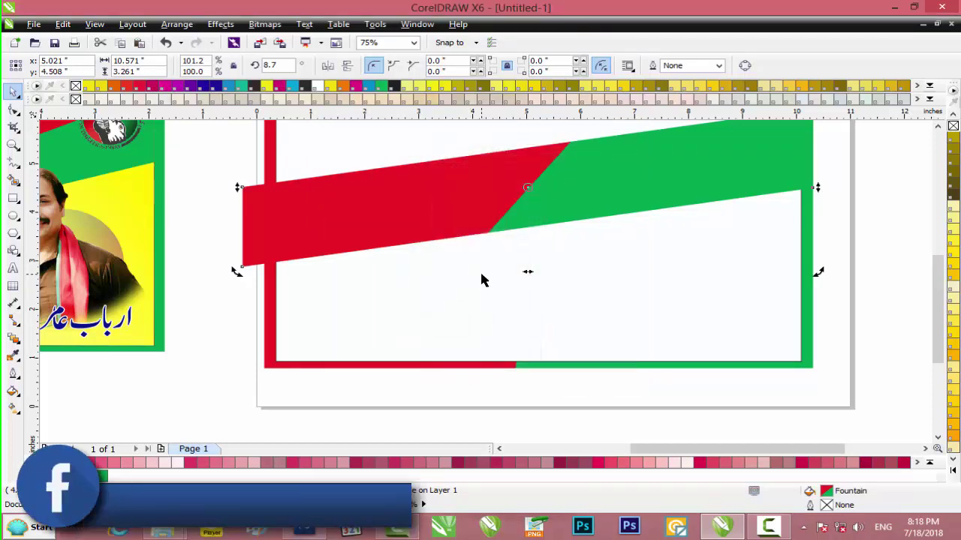
pyautogui.press('F11')
pyautogui.moveTo(617, 192); pyautogui.dragTo(609, 194)
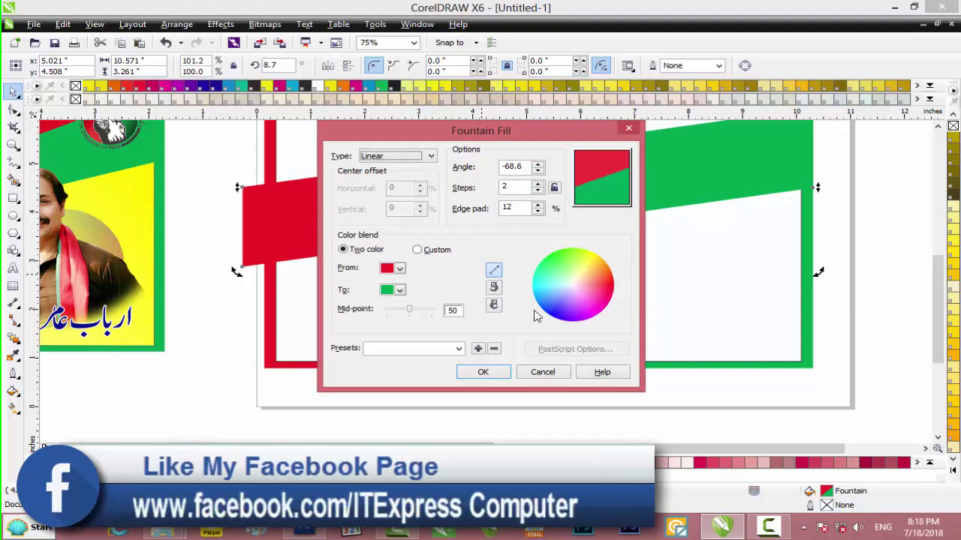
pyautogui.click(484, 372)
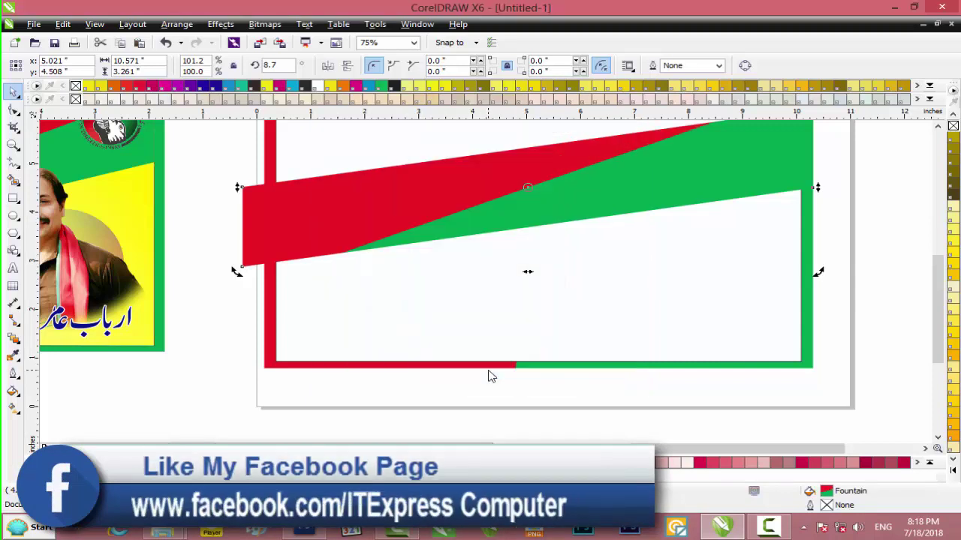
# Adjust the band's fountain fill to about -75.4 degrees with an 11% edge pad so the colors split lengthwise.
pyautogui.press('F11')
pyautogui.moveTo(622, 176); pyautogui.dragTo(607, 193)
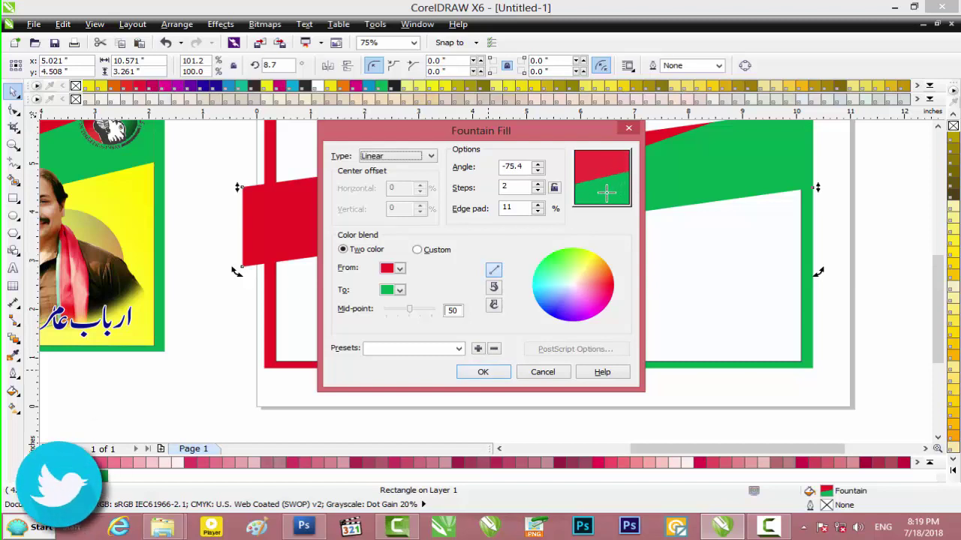
pyautogui.click(483, 372)
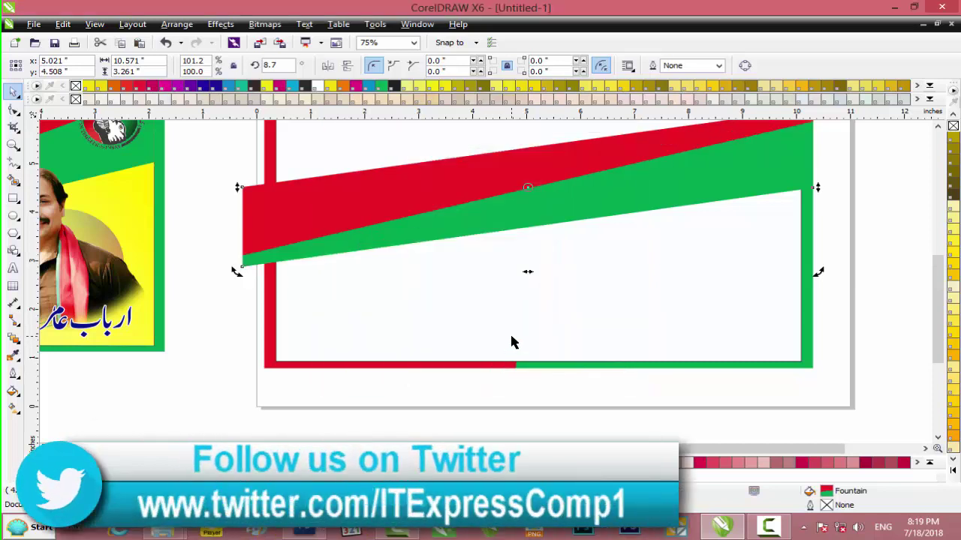
# PowerClip the red and green band inside the white inner rectangle of the frame.
pyautogui.scroll(-2, 510, 339)
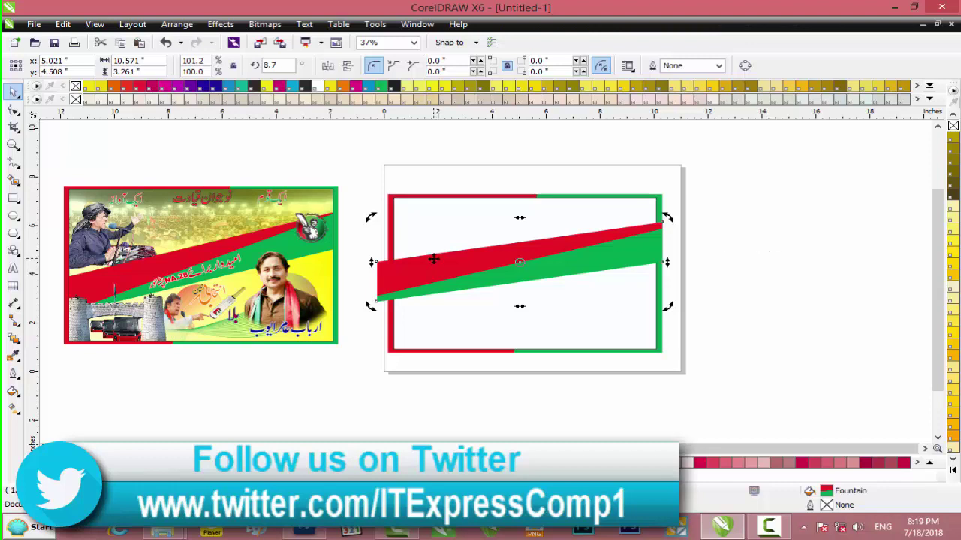
pyautogui.moveTo(722, 204); pyautogui.dragTo(343, 332)
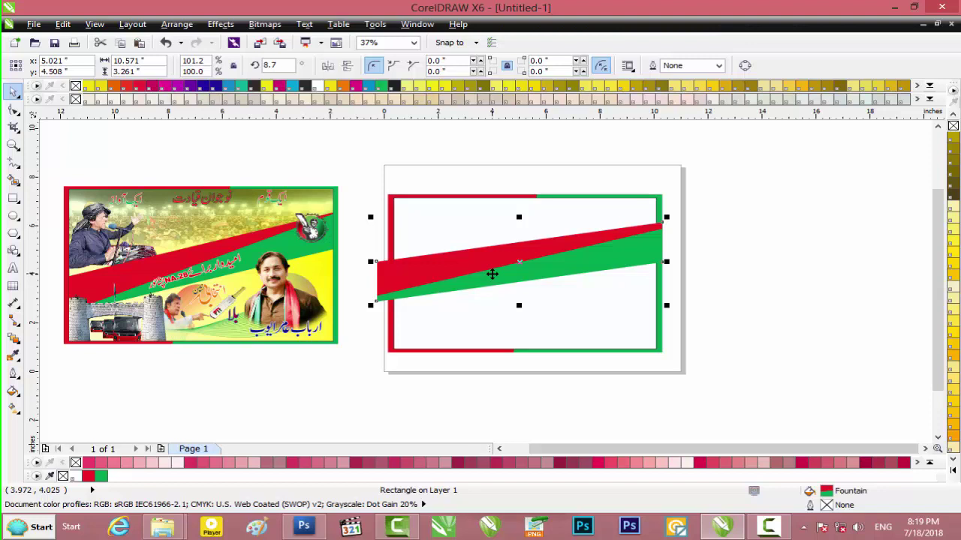
pyautogui.rightClick(491, 275)
pyautogui.click(556, 9)
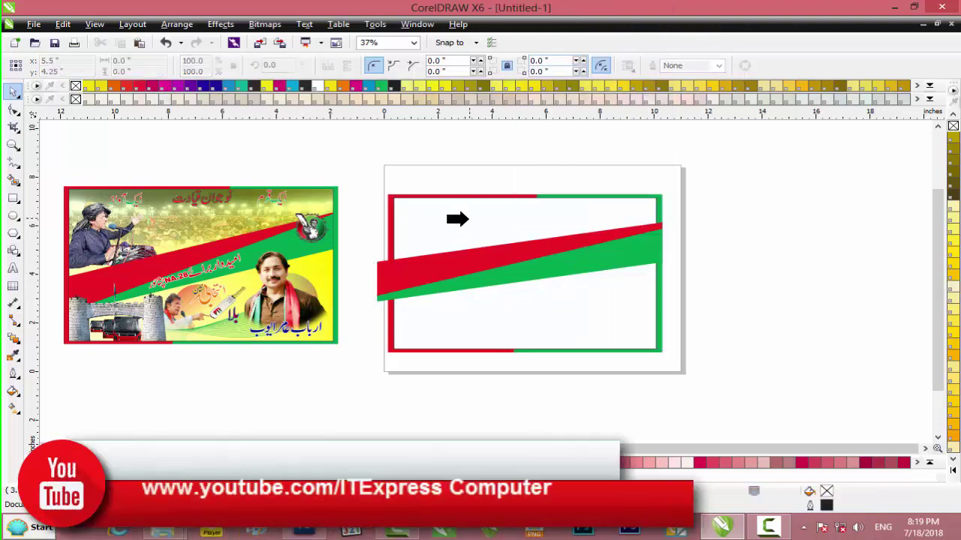
pyautogui.click(495, 312)
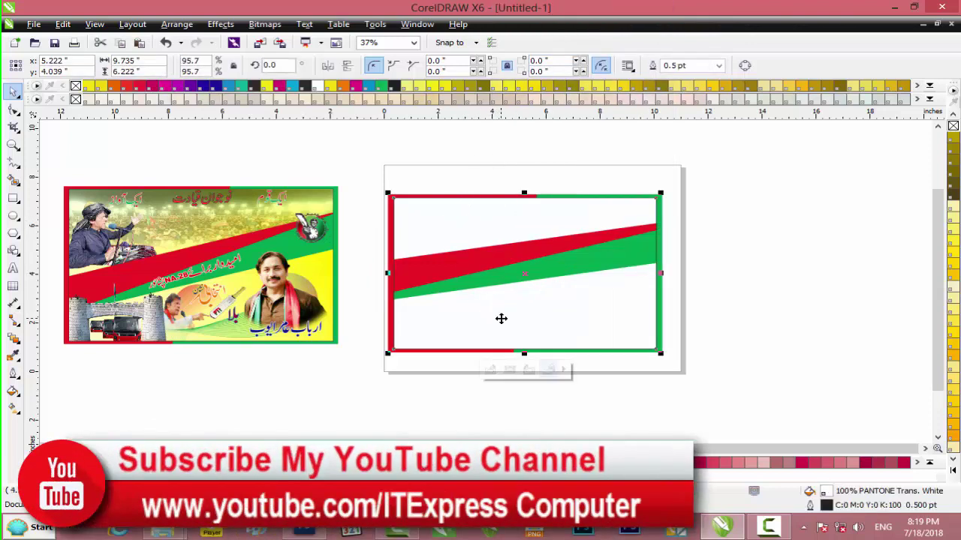
# Open the PowerClip contents, move the band down about 0.44 inches, and skew it vertically to a slope of about 12 degrees.
pyautogui.click(489, 370)
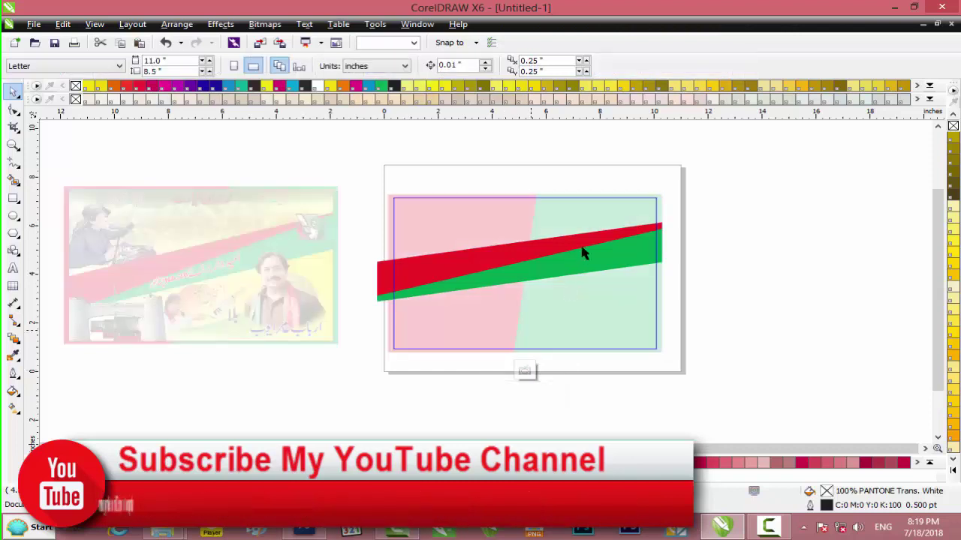
pyautogui.moveTo(631, 251); pyautogui.dragTo(631, 260)
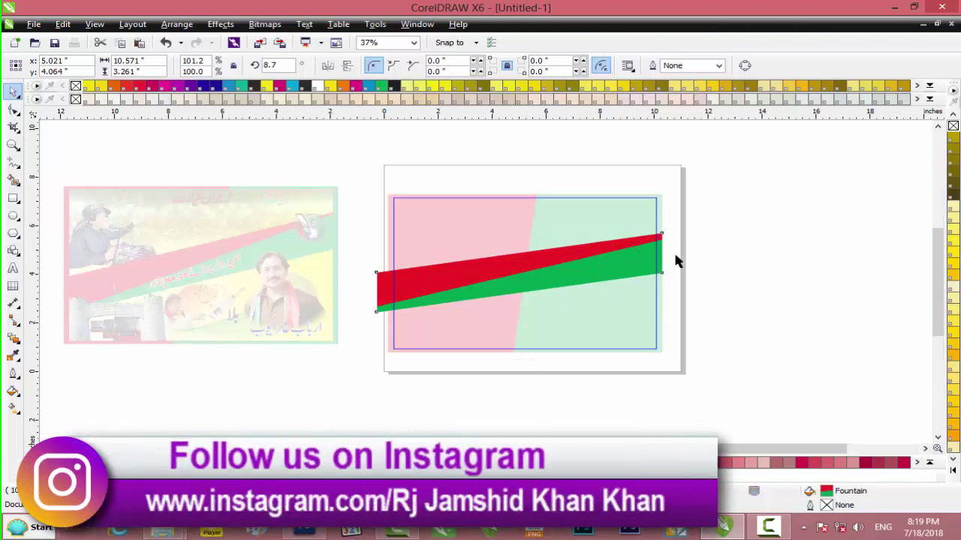
pyautogui.scroll(2, 673, 261)
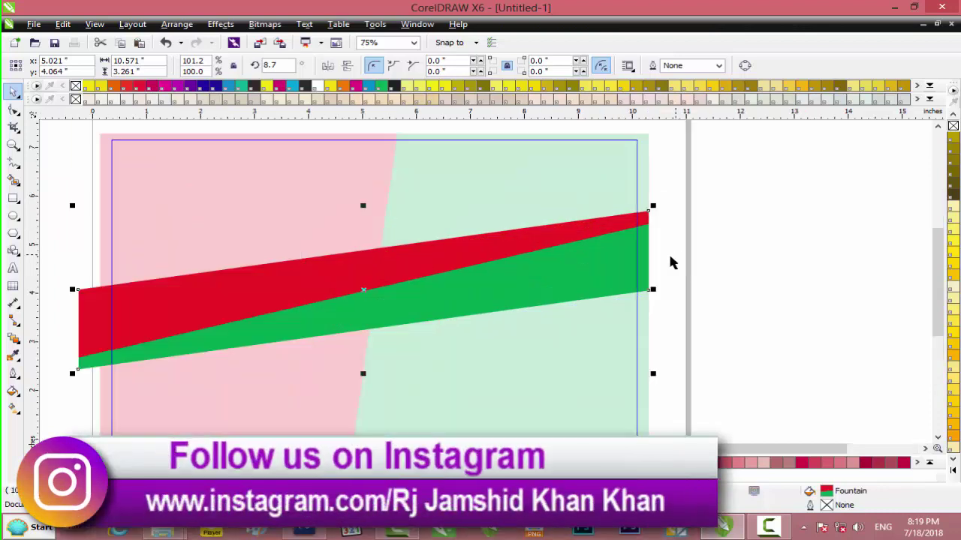
pyautogui.click(366, 292)
pyautogui.moveTo(656, 290); pyautogui.dragTo(658, 270)
pyautogui.moveTo(72, 281)
pyautogui.mouseDown()
pyautogui.moveTo(76, 297)
pyautogui.moveTo(79, 289)
pyautogui.mouseUp()
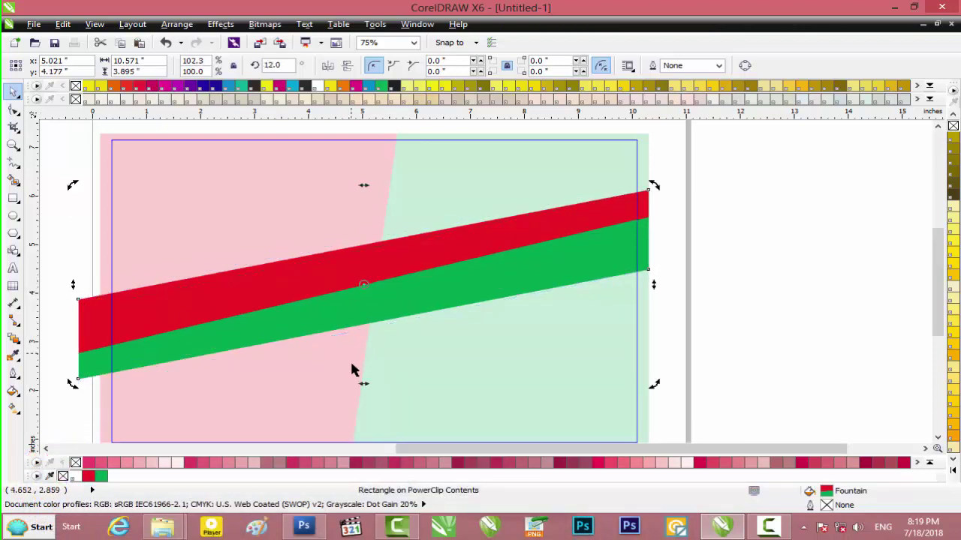
# Compress the band vertically from both sides to an overall height of about 2.92 inches.
pyautogui.click(377, 286)
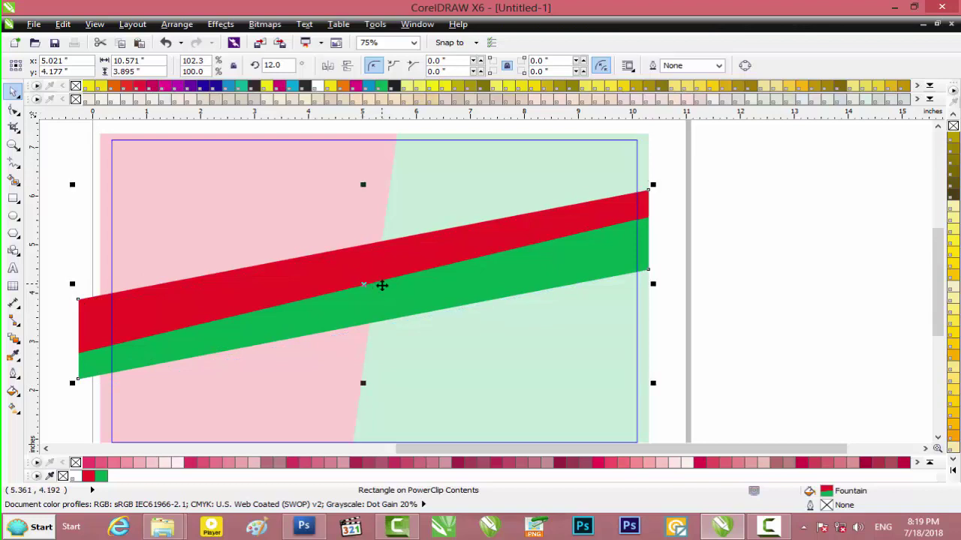
pyautogui.moveTo(364, 385); pyautogui.dragTo(362, 361)
pyautogui.moveTo(362, 186); pyautogui.dragTo(363, 210)
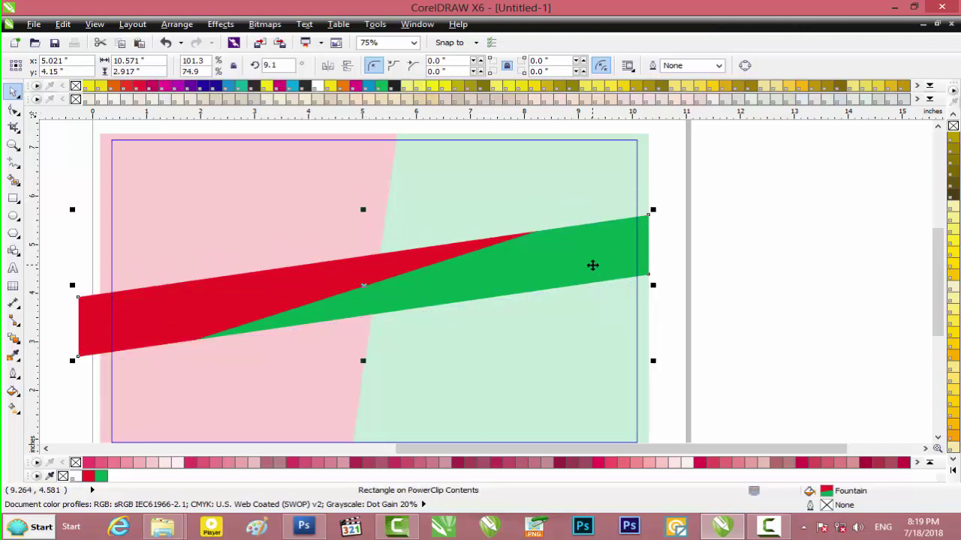
# Enlarge the band proportionally to about 18.71 x 5.16 inches, and undo the trial height reduction and the resize before it.
pyautogui.moveTo(654, 210); pyautogui.dragTo(786, 171)
pyautogui.moveTo(713, 226); pyautogui.dragTo(690, 229)
pyautogui.moveTo(765, 183); pyautogui.dragTo(827, 167)
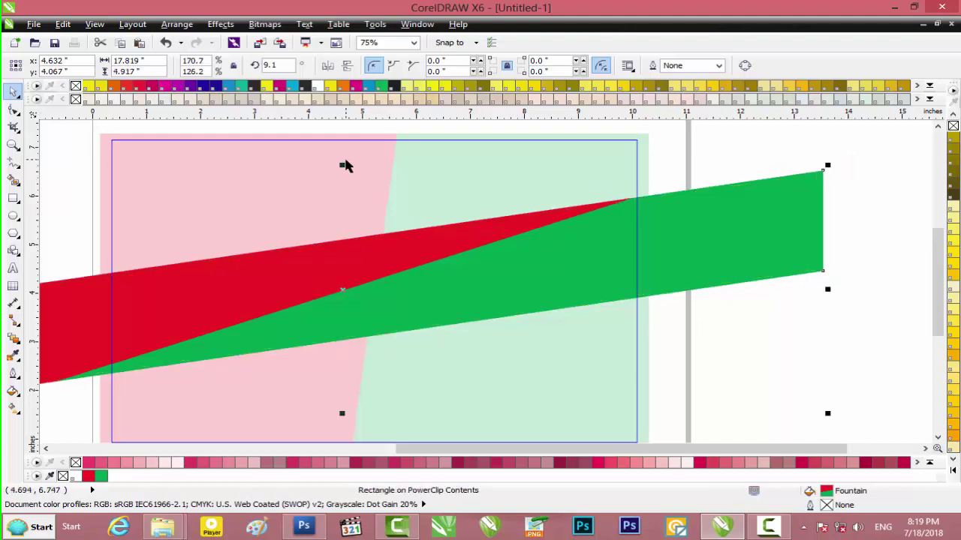
pyautogui.moveTo(343, 165); pyautogui.dragTo(343, 196)
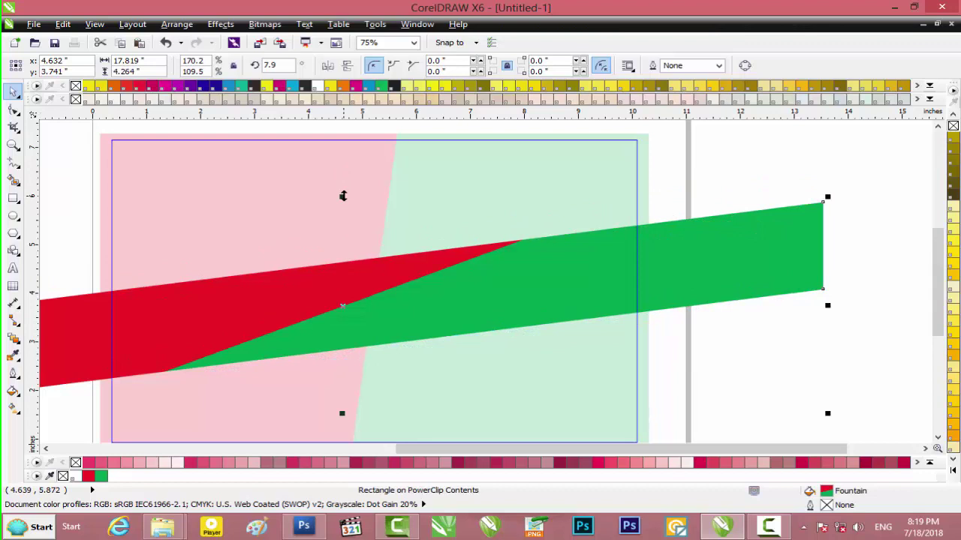
pyautogui.hotkey('ctrl', 'z')
pyautogui.hotkey('ctrl', 'z')
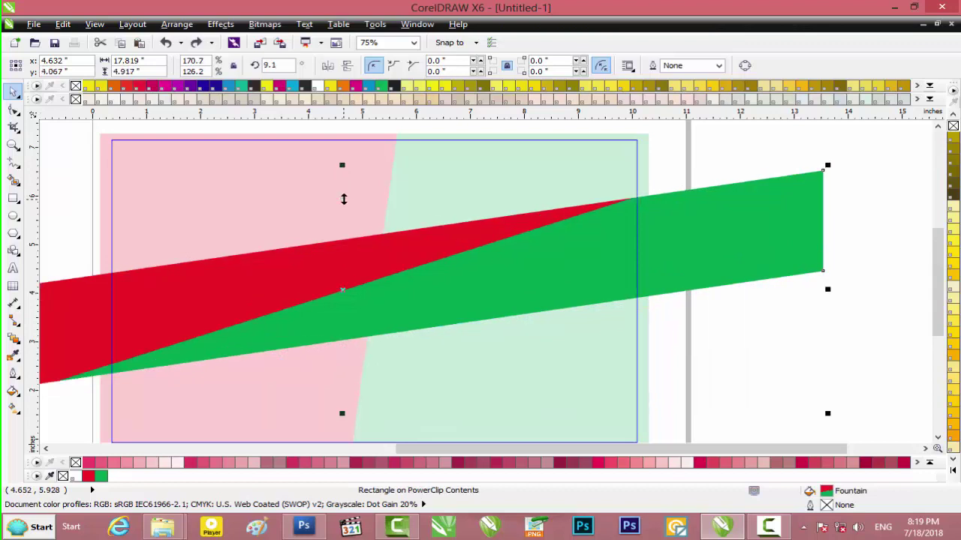
# Finish editing the PowerClip contents and deselect the frame.
pyautogui.scroll(-1, 455, 268)
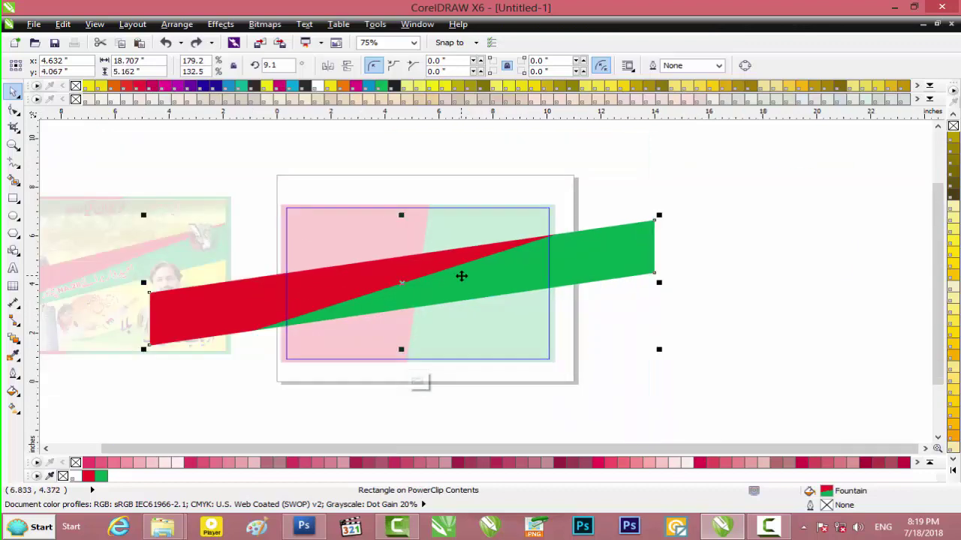
pyautogui.click(418, 383)
pyautogui.click(648, 337)
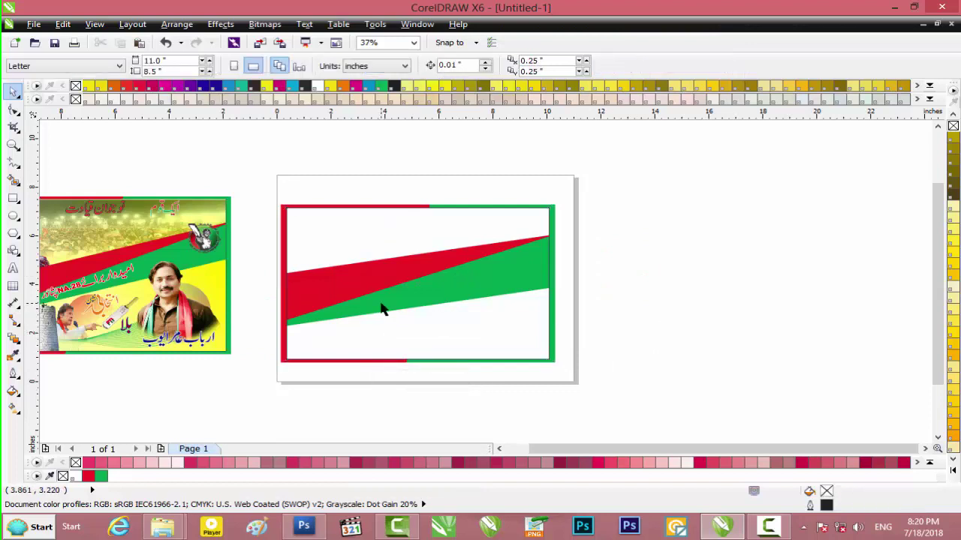
# Reopen the PowerClip contents and try shrinking and thinning the band to about 13.59 x 2.66 inches.
pyautogui.click(383, 306)
pyautogui.click(381, 379)
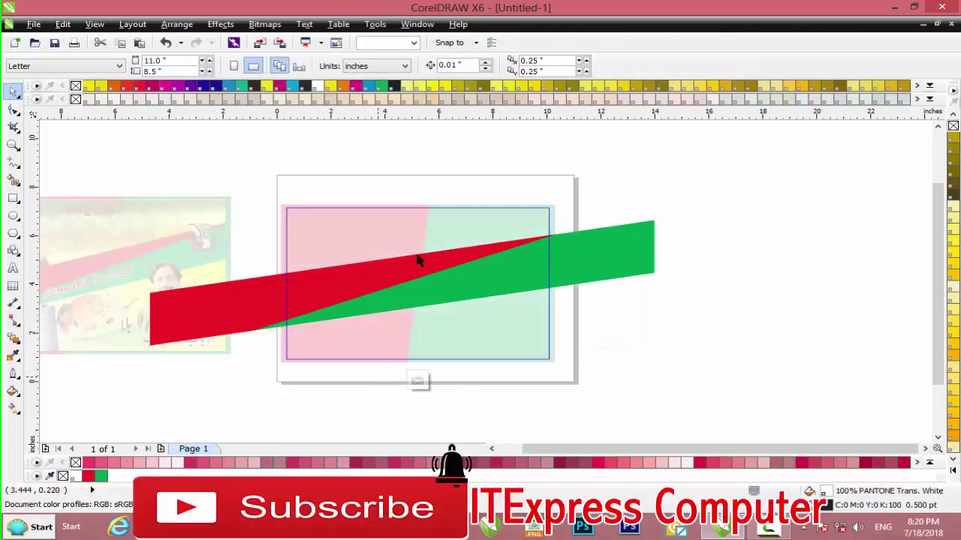
pyautogui.click(416, 275)
pyautogui.moveTo(660, 217); pyautogui.dragTo(635, 232)
pyautogui.moveTo(401, 231); pyautogui.dragTo(401, 259)
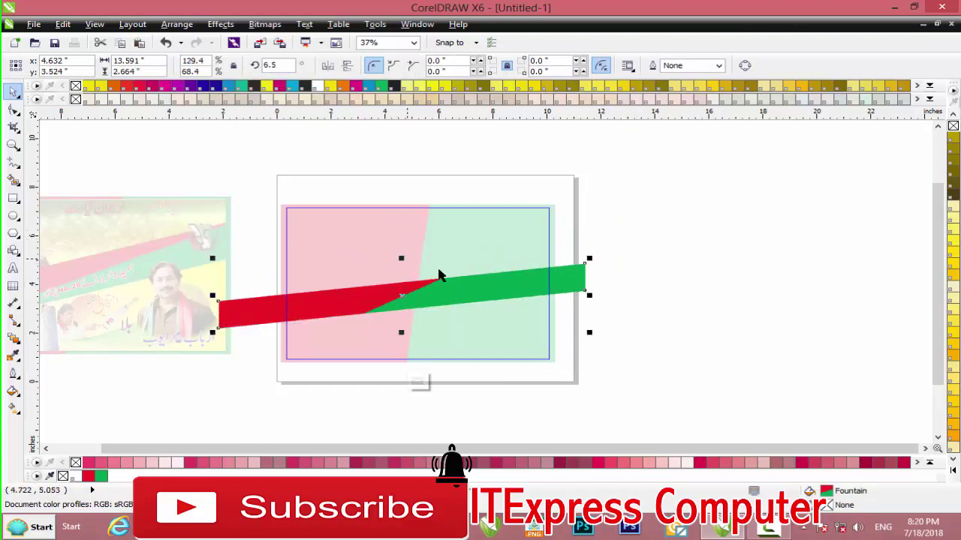
# Try rotating the thinner band to about 13.7 degrees, and undo the rotation and the preceding size changes.
pyautogui.click(518, 295)
pyautogui.moveTo(589, 259); pyautogui.dragTo(587, 238)
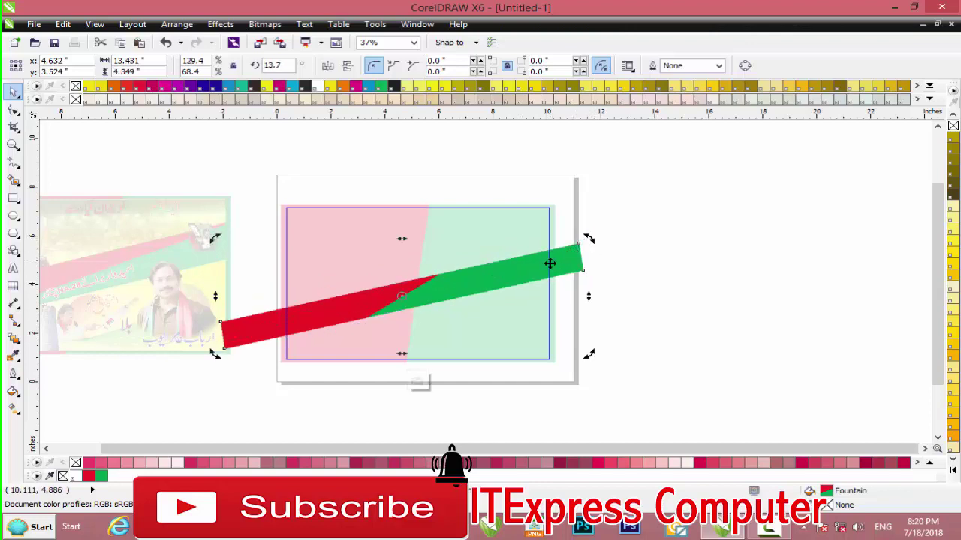
pyautogui.hotkey('ctrl', 'z')
pyautogui.hotkey('ctrl', 'z')
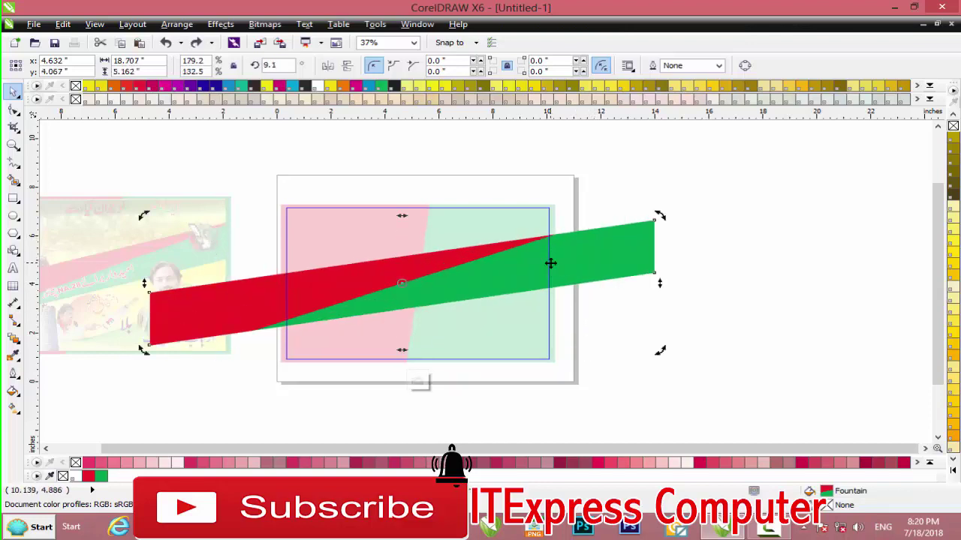
pyautogui.hotkey('ctrl', 'z')
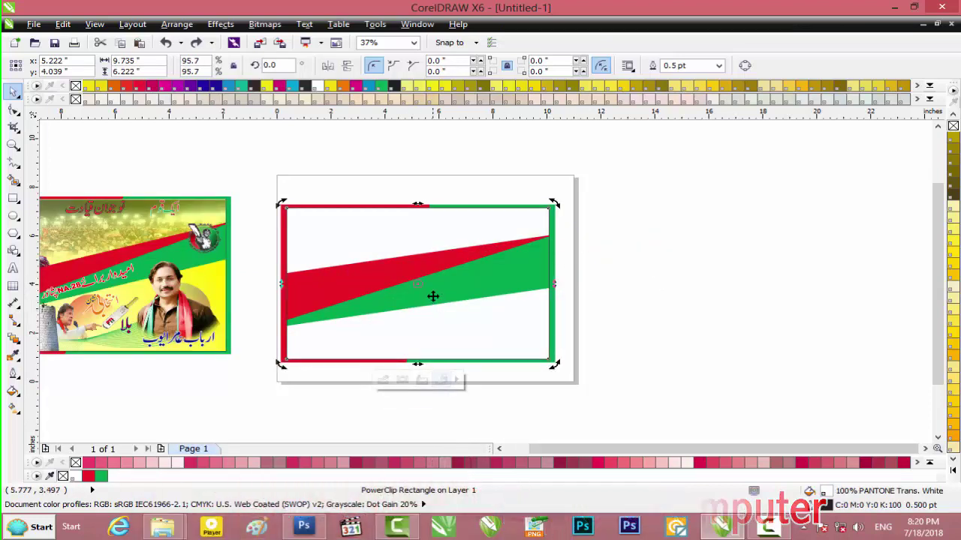
# Reopen the PowerClip contents, try flattening the band to about 4.37 inches high and rotating it to about 10.4 degrees.
pyautogui.click(382, 383)
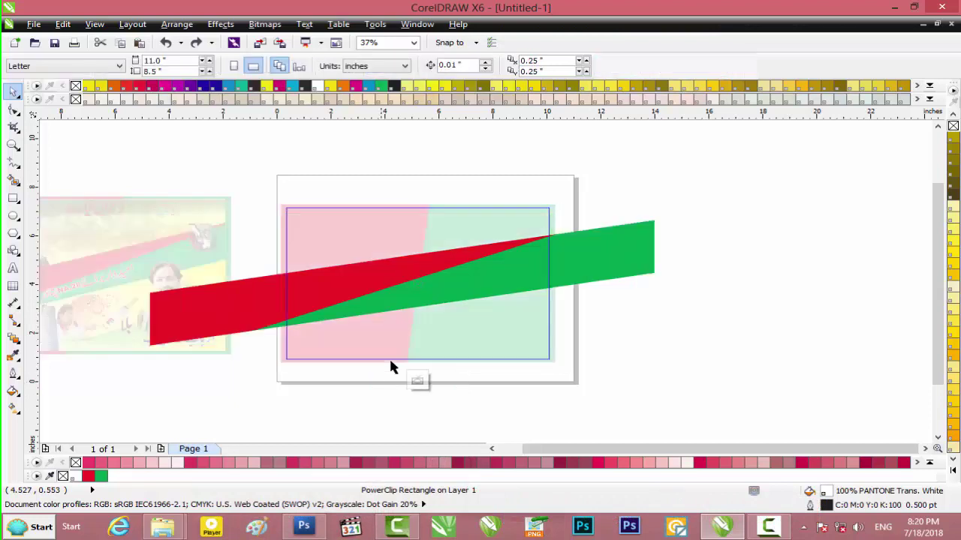
pyautogui.click(416, 278)
pyautogui.moveTo(403, 219); pyautogui.dragTo(403, 234)
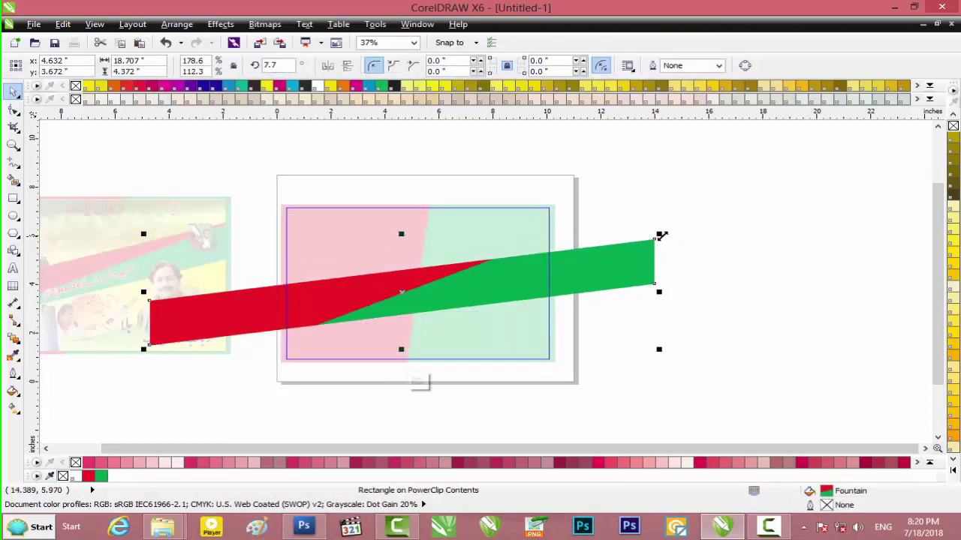
pyautogui.click(617, 263)
pyautogui.moveTo(657, 235); pyautogui.dragTo(655, 223)
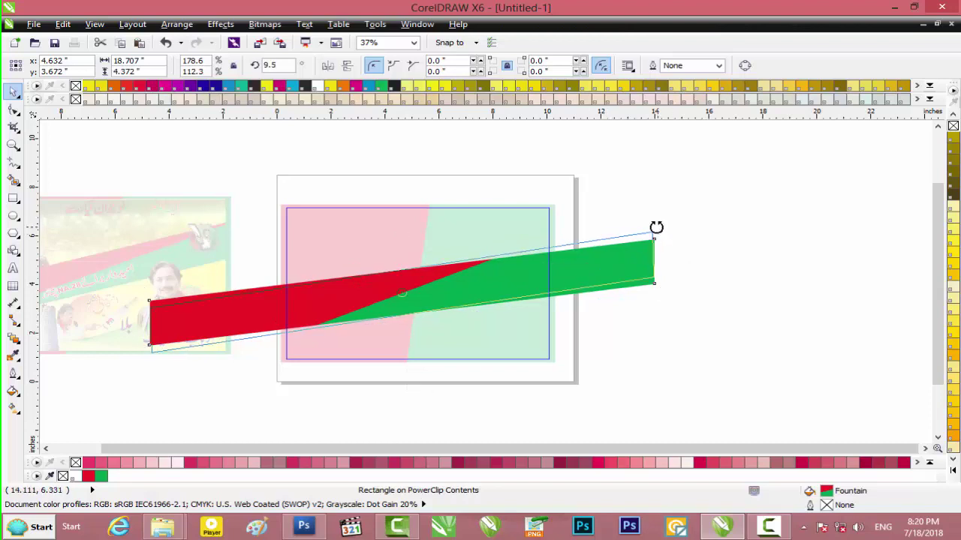
# Try moving the band so its center sits at about 5.64, 3.98 inches, and finish editing the PowerClip contents.
pyautogui.moveTo(536, 277); pyautogui.dragTo(541, 276)
pyautogui.scroll(-2, 541, 275)
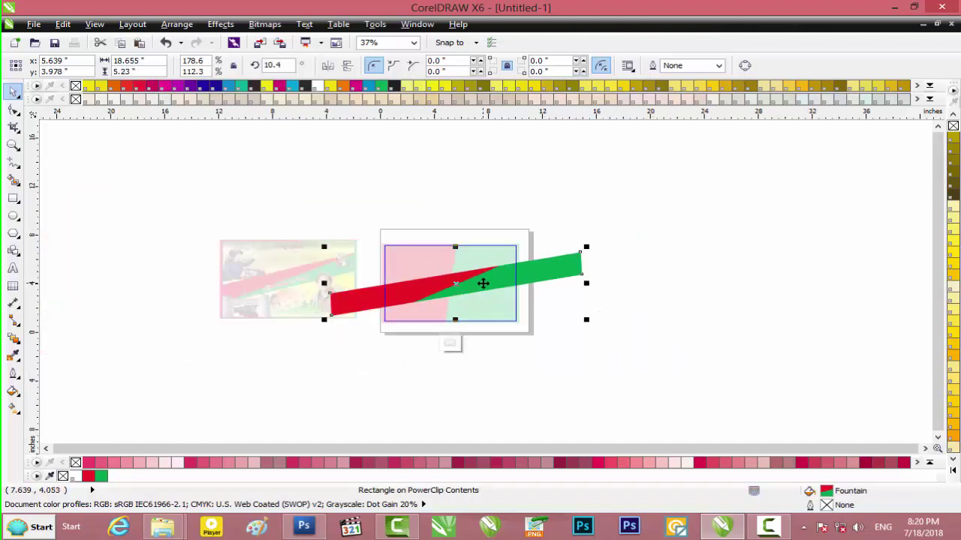
pyautogui.scroll(2, 427, 290)
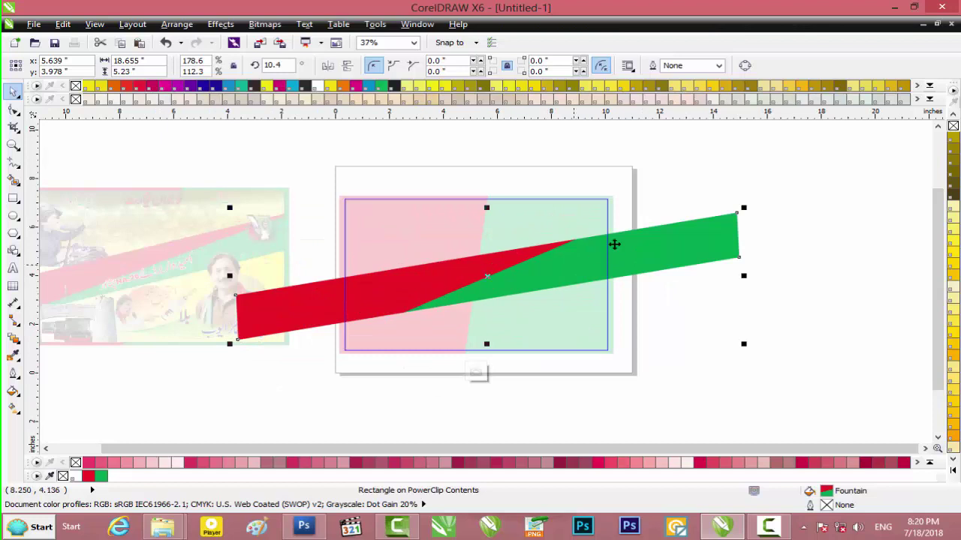
pyautogui.click(477, 372)
pyautogui.click(655, 362)
pyautogui.scroll(-2, 459, 292)
pyautogui.scroll(2, 459, 292)
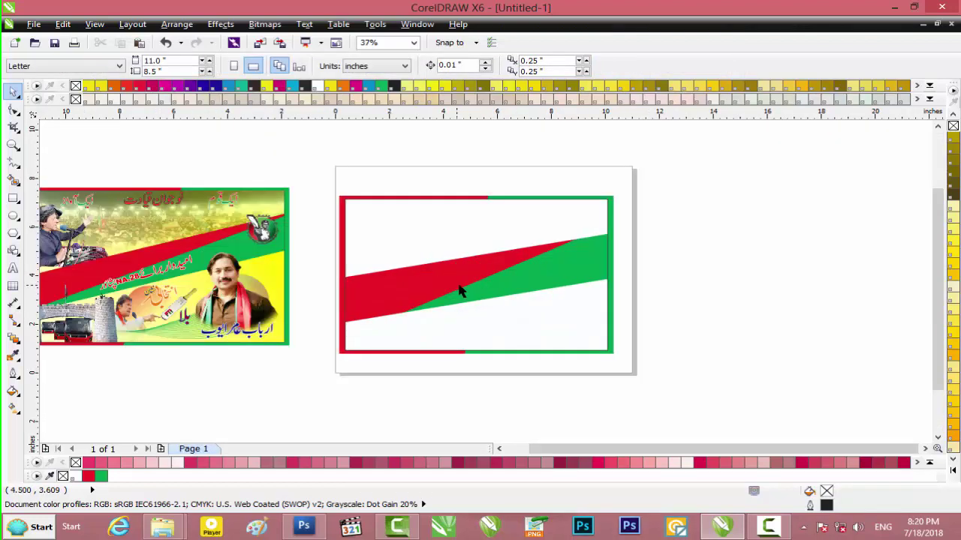
# Reopen the frame's PowerClip contents and try slightly flattening the band, and enlarging it to about 27.78 x 7.60 inches.
pyautogui.click(545, 263)
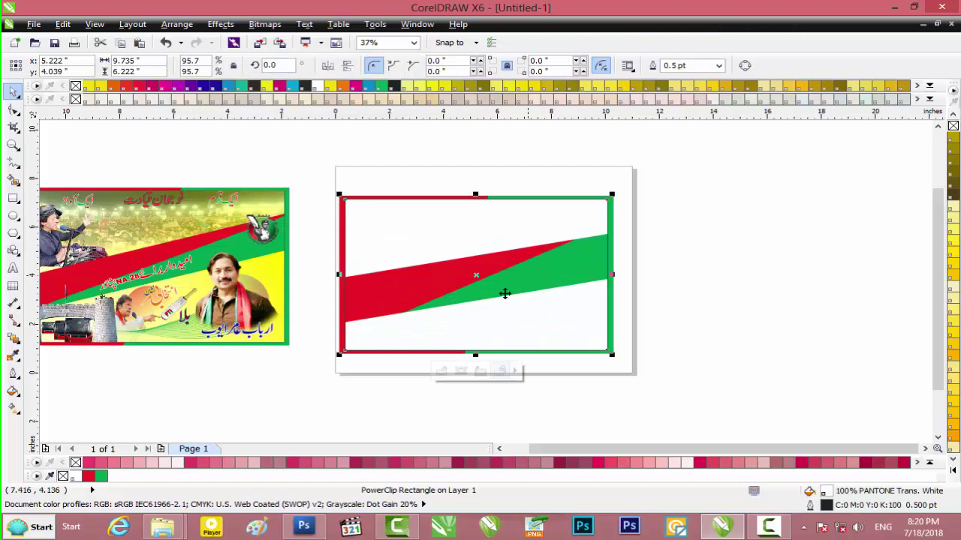
pyautogui.click(441, 373)
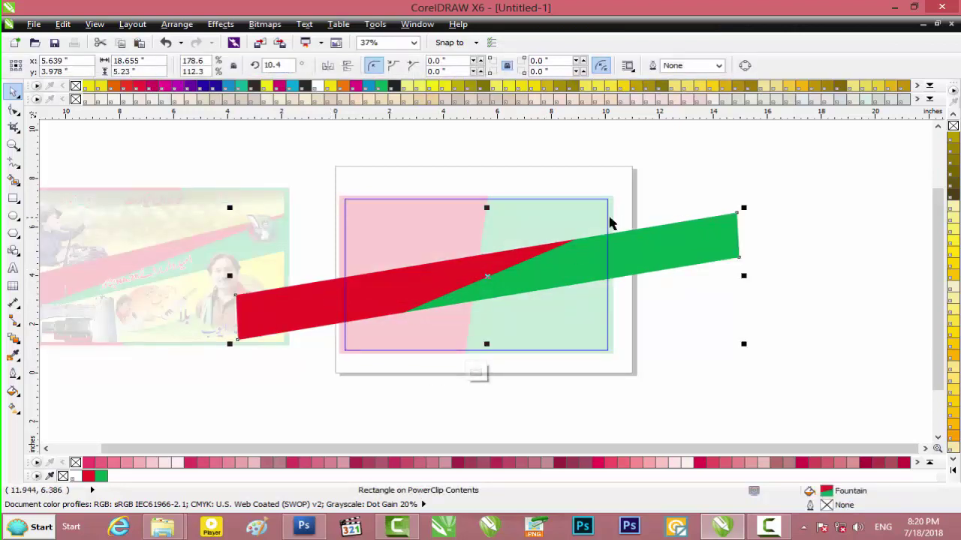
pyautogui.moveTo(487, 207); pyautogui.dragTo(503, 212)
pyautogui.moveTo(738, 213); pyautogui.dragTo(855, 181)
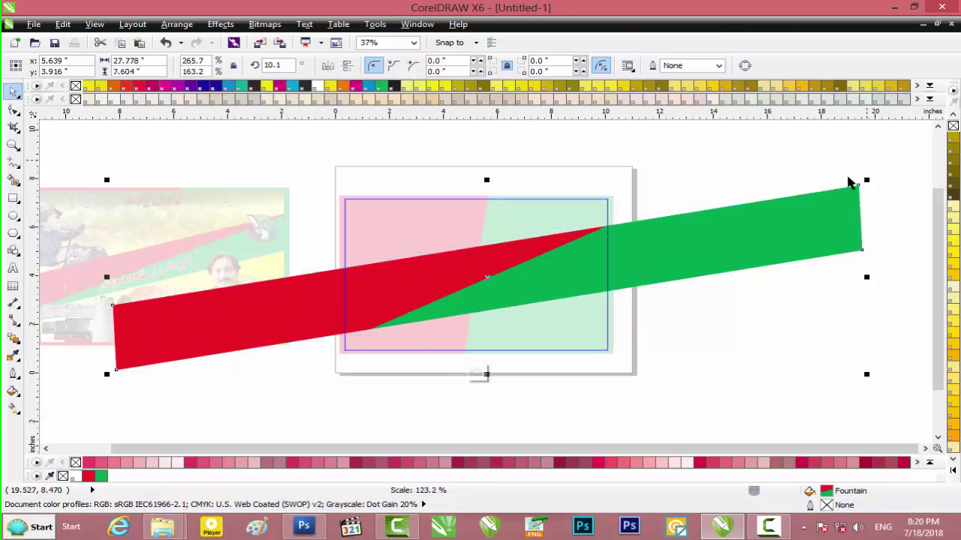
# Try raising the enlarged band to about y 4.5 inches and skewing it slightly to about 9.7 degrees.
pyautogui.moveTo(770, 226); pyautogui.dragTo(768, 218)
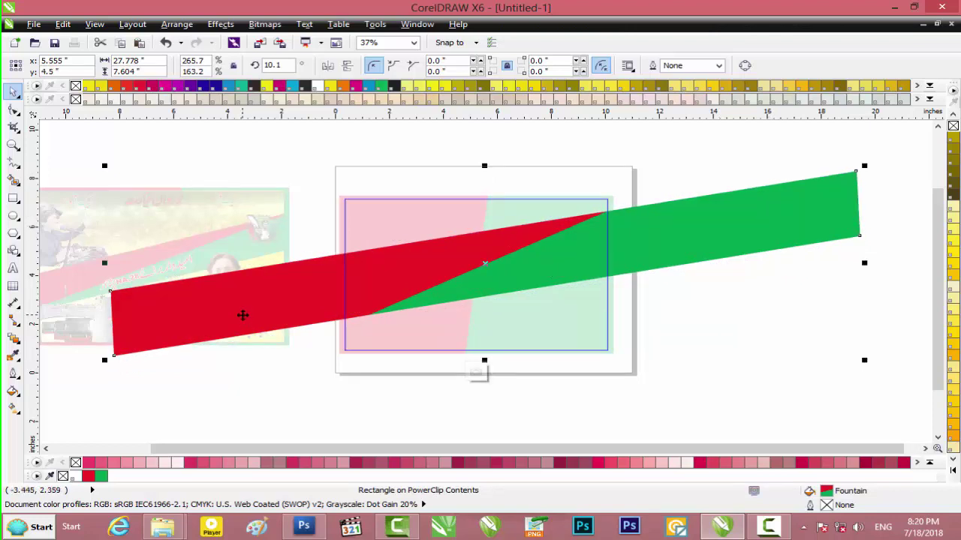
pyautogui.click(176, 300)
pyautogui.moveTo(104, 264)
pyautogui.mouseDown()
pyautogui.moveTo(103, 249)
pyautogui.moveTo(105, 260)
pyautogui.mouseUp()
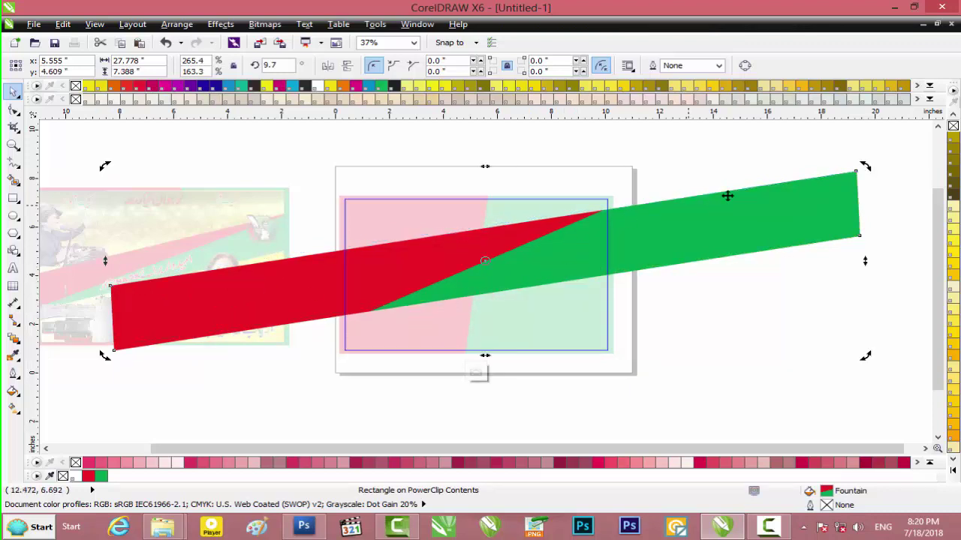
# Undo the recent band skew, moves, rotation and resizes, going back past the earlier enlargement to the 15.51 x 4.28 inch band.
pyautogui.hotkey('ctrl', 'z')
pyautogui.hotkey('ctrl', 'z')
pyautogui.hotkey('ctrl', 'z')
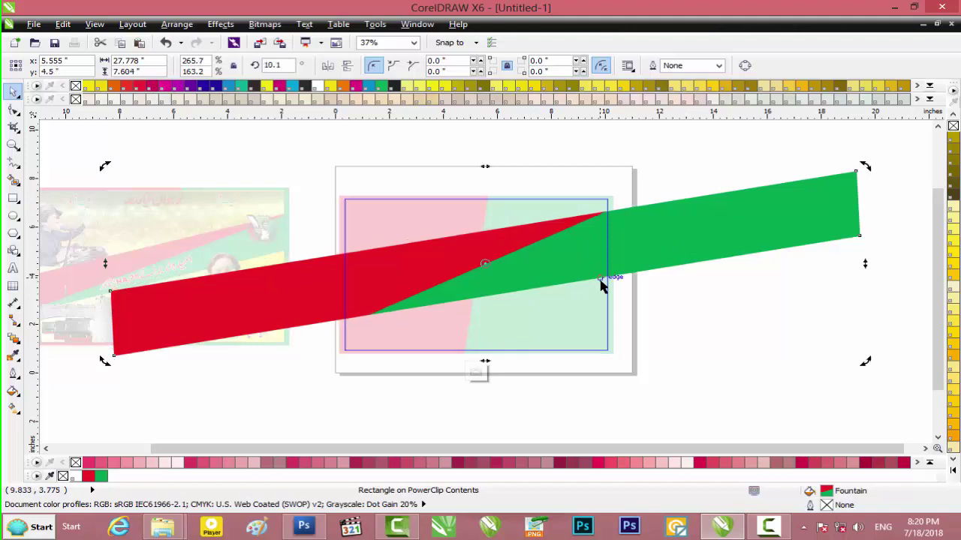
pyautogui.hotkey('ctrl', 'z')
pyautogui.hotkey('ctrl', 'z')
pyautogui.hotkey('ctrl', 'z')
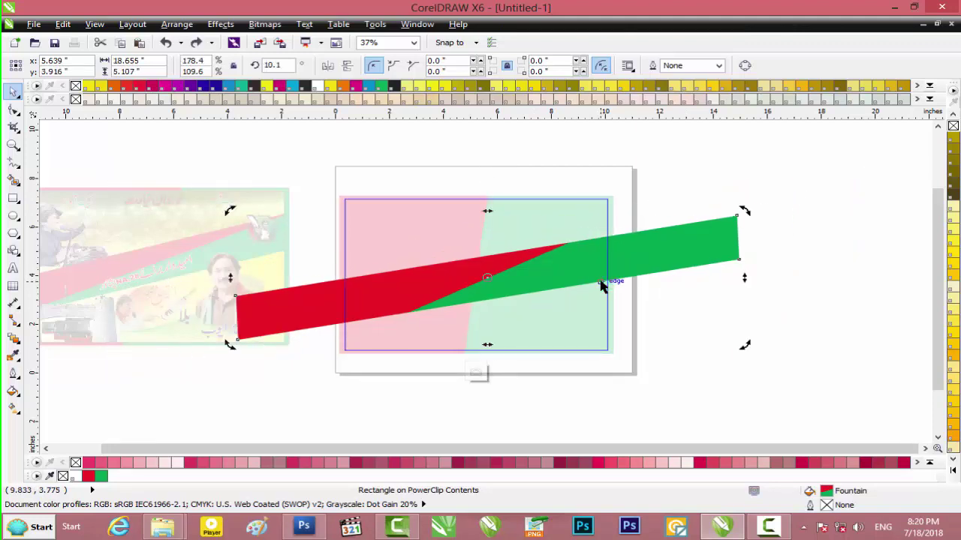
pyautogui.hotkey('ctrl', 'z')
pyautogui.hotkey('ctrl', 'z')
pyautogui.hotkey('ctrl', 'z')
pyautogui.hotkey('ctrl', 'z')
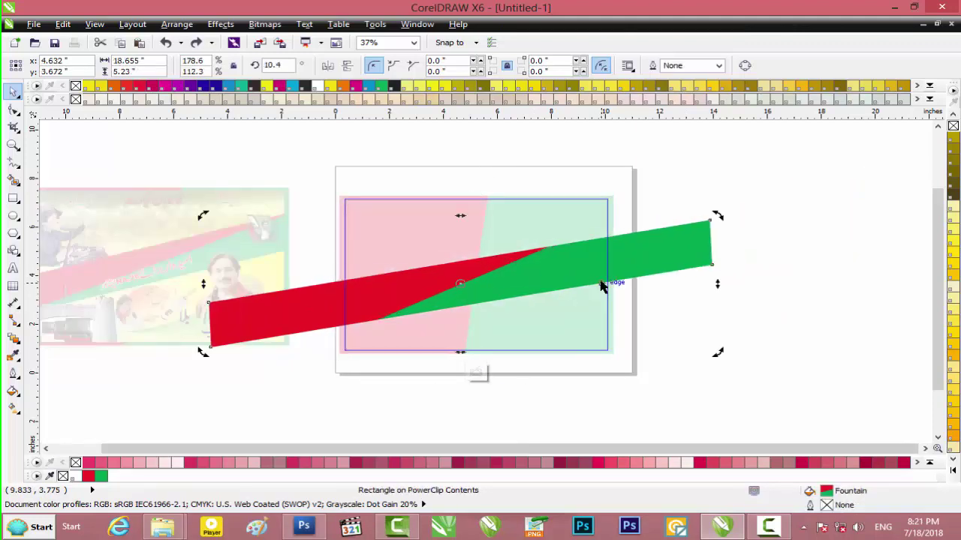
pyautogui.hotkey('ctrl', 'z')
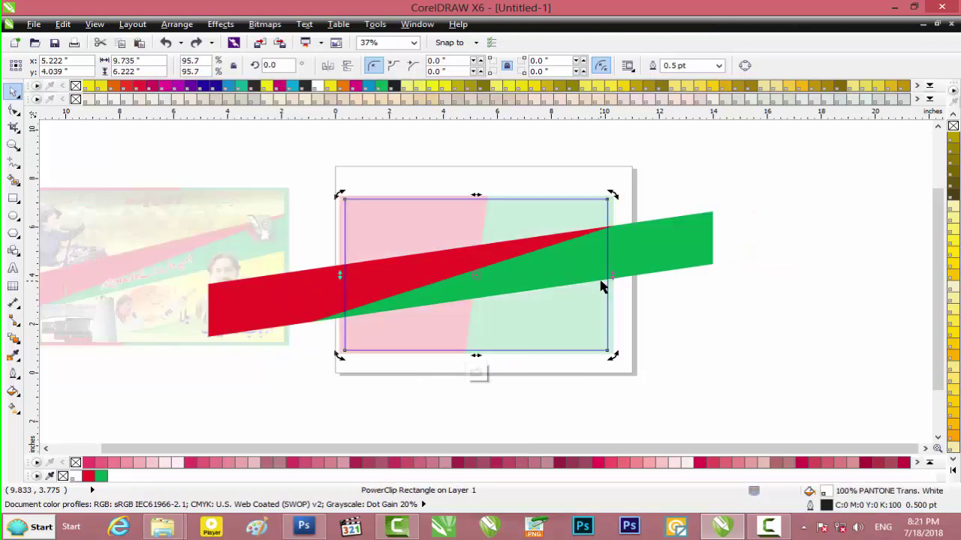
pyautogui.hotkey('ctrl', 'z')
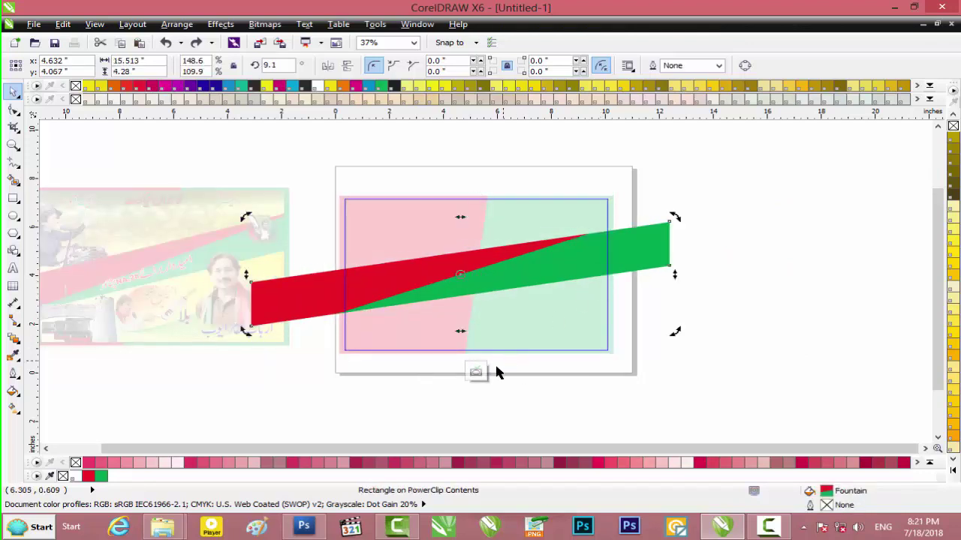
# Finish editing the PowerClip contents and select the clipped frame again.
pyautogui.click(476, 371)
pyautogui.click(717, 348)
pyautogui.click(578, 264)
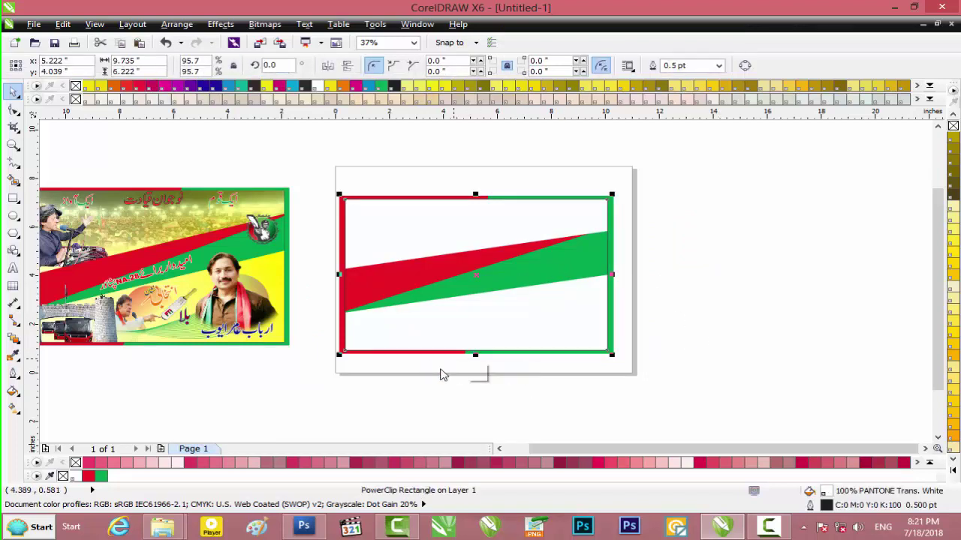
# Reopen the PowerClip contents, skew the band upward to a slope of about 12 degrees, finish editing and deselect the frame.
pyautogui.click(478, 372)
pyautogui.click(540, 281)
pyautogui.click(646, 253)
pyautogui.moveTo(676, 268); pyautogui.dragTo(670, 255)
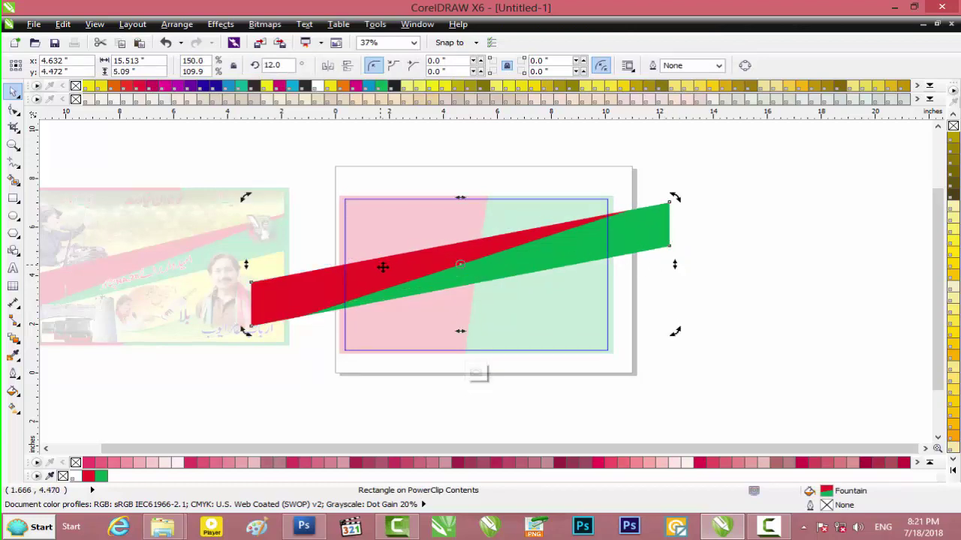
pyautogui.click(476, 373)
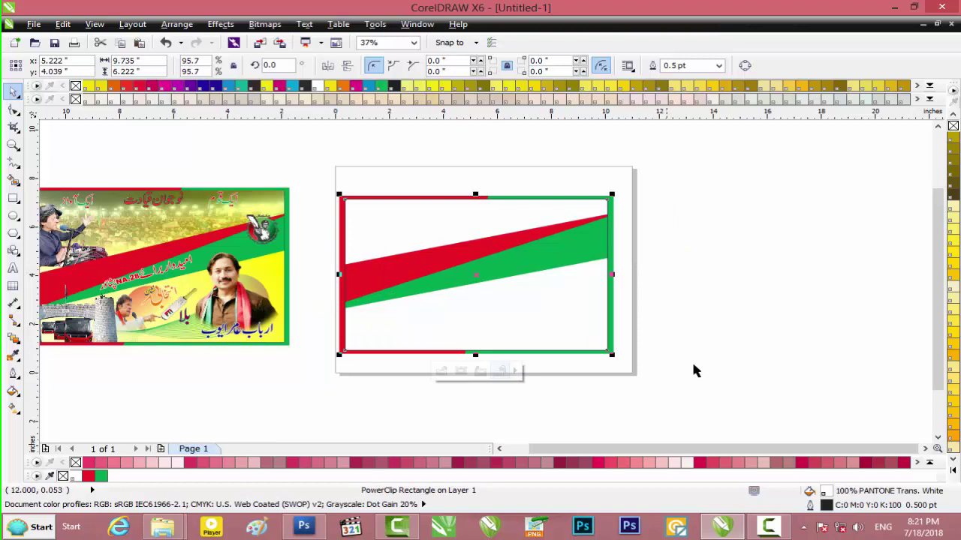
pyautogui.click(696, 369)
# Fill the inner PowerClip rectangle behind the band with the yellow PANTONE 2-1-6 C.
pyautogui.click(525, 268)
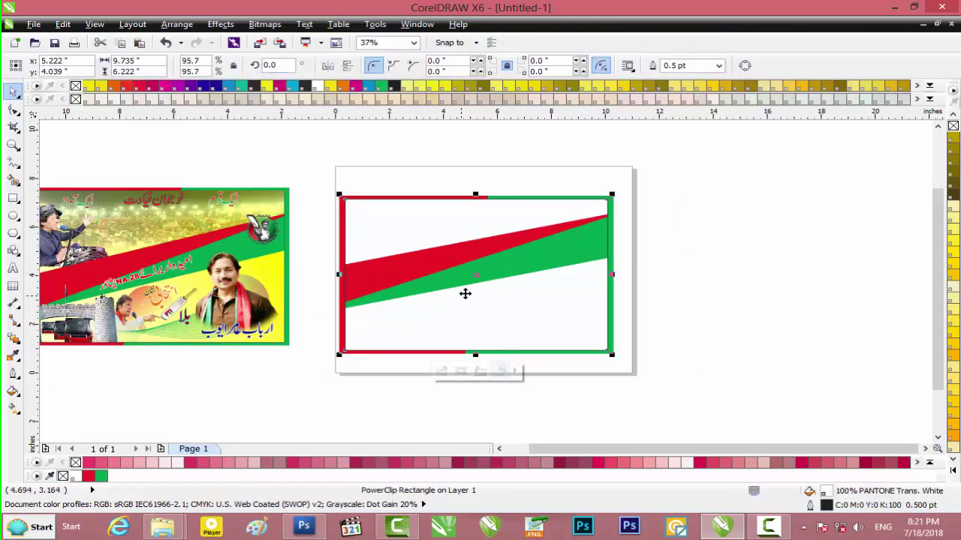
pyautogui.click(518, 326)
pyautogui.click(952, 270)
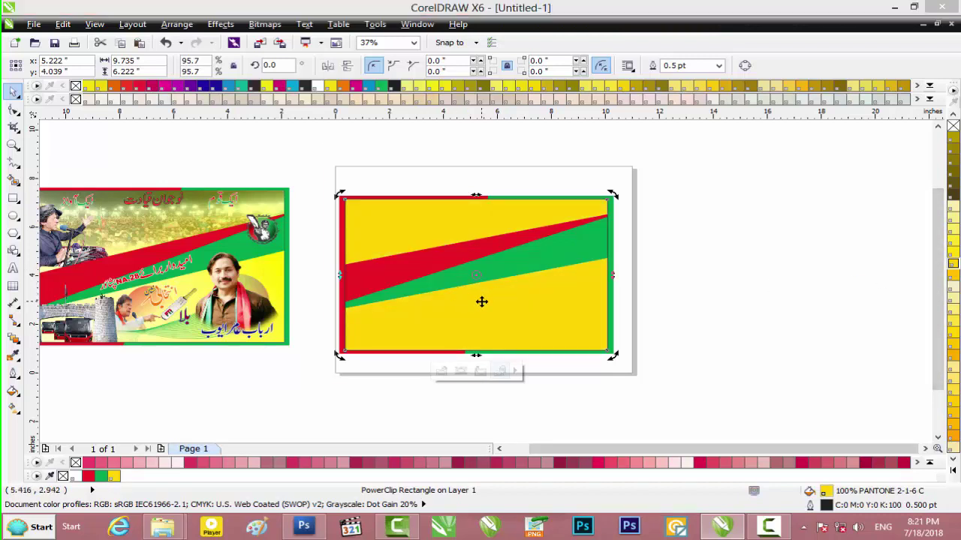
# Start a linear two-color fountain fill for the rectangle and set both the From and To colors to Yellow.
pyautogui.press('F11')
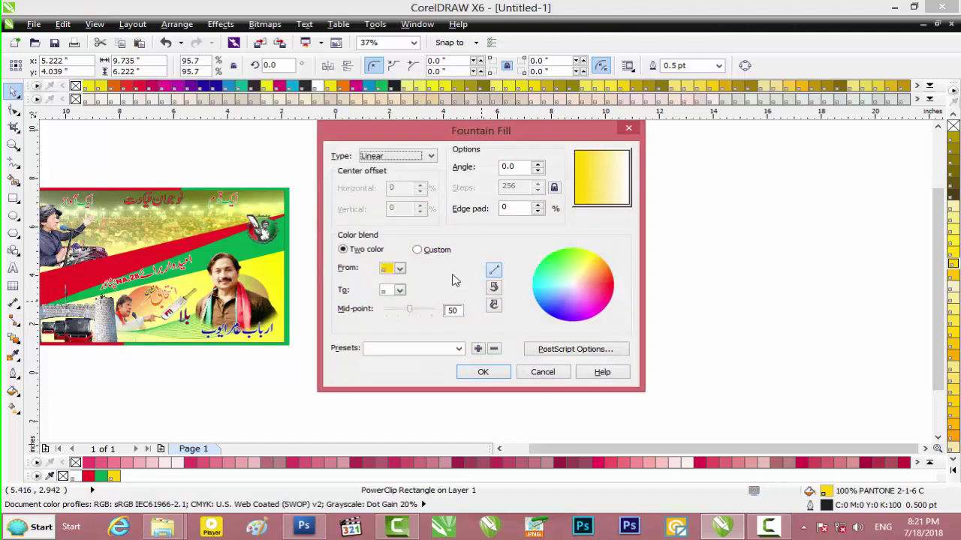
pyautogui.click(400, 269)
pyautogui.click(410, 303)
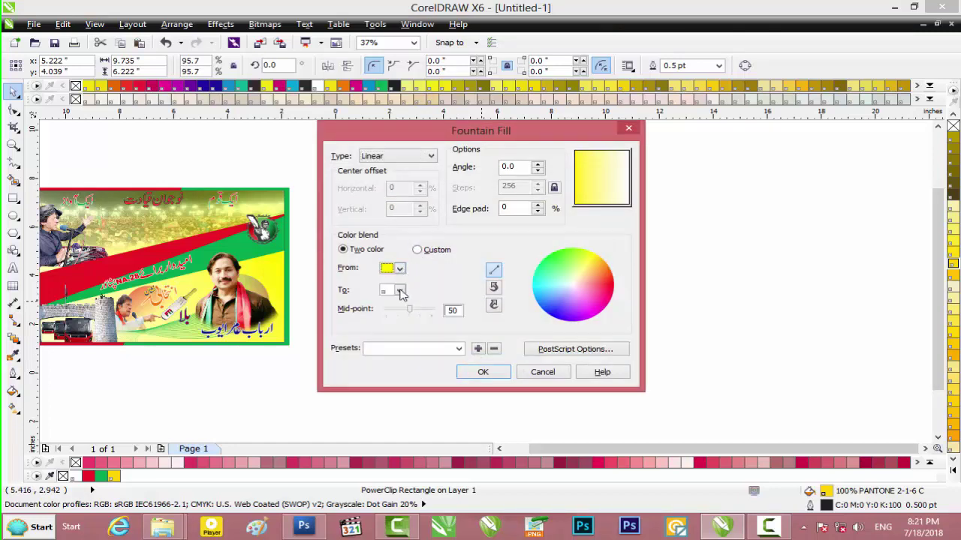
pyautogui.click(400, 291)
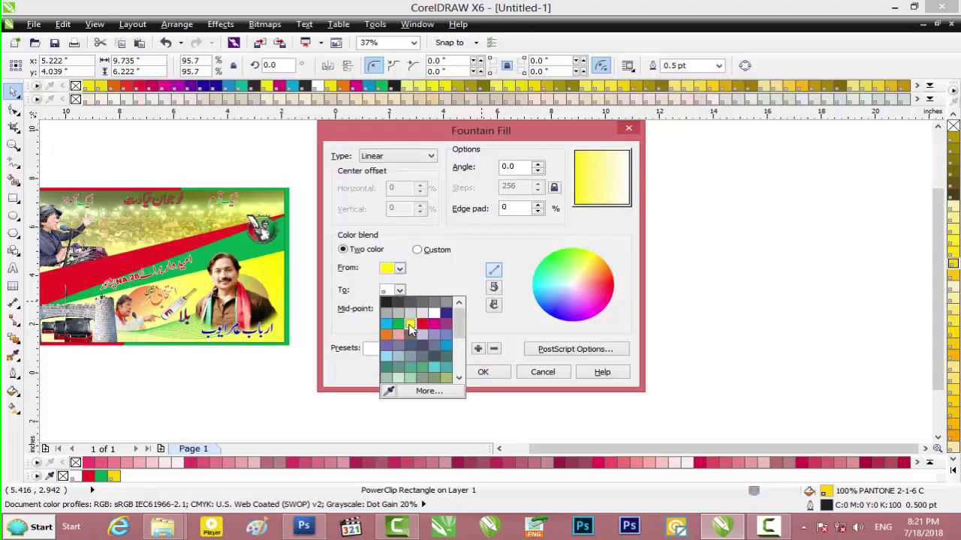
pyautogui.click(410, 323)
pyautogui.click(400, 291)
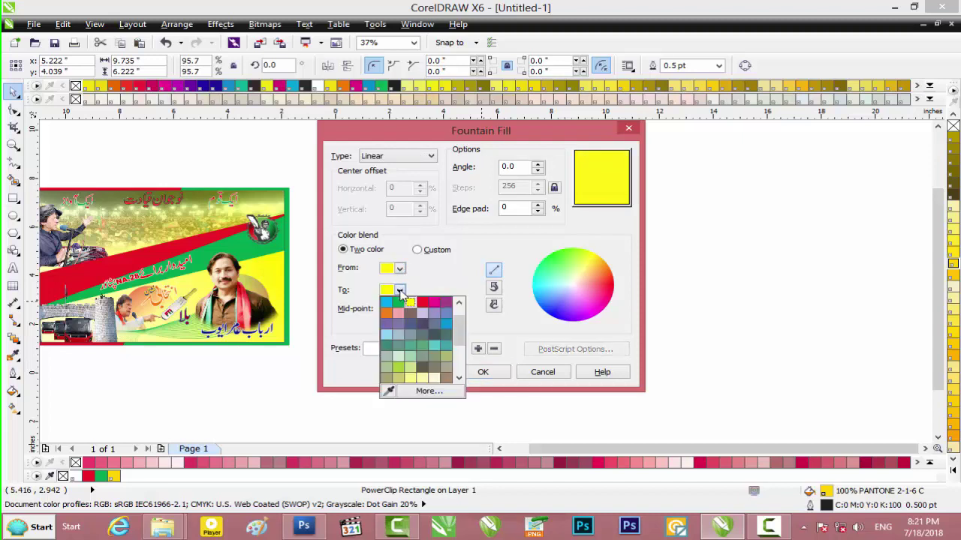
pyautogui.click(423, 389)
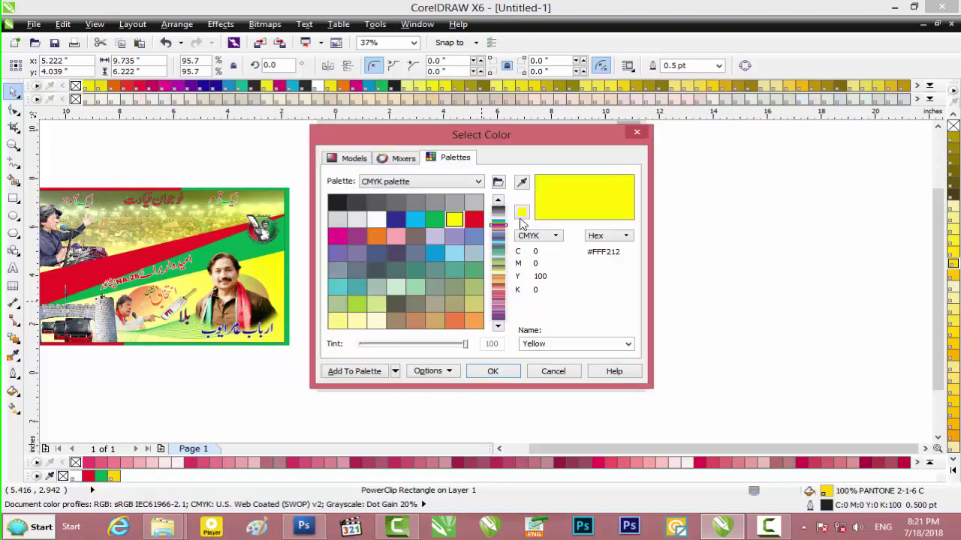
pyautogui.click(522, 214)
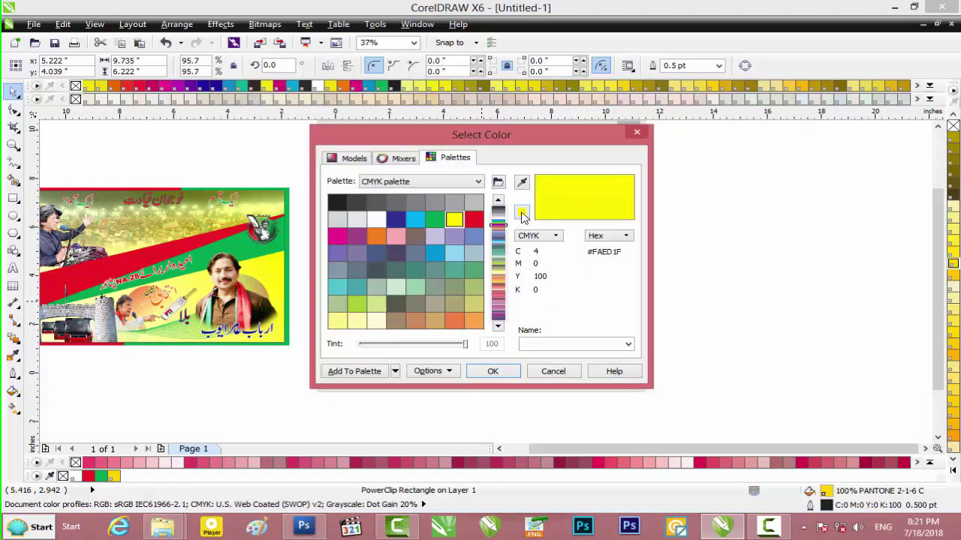
pyautogui.click(594, 237)
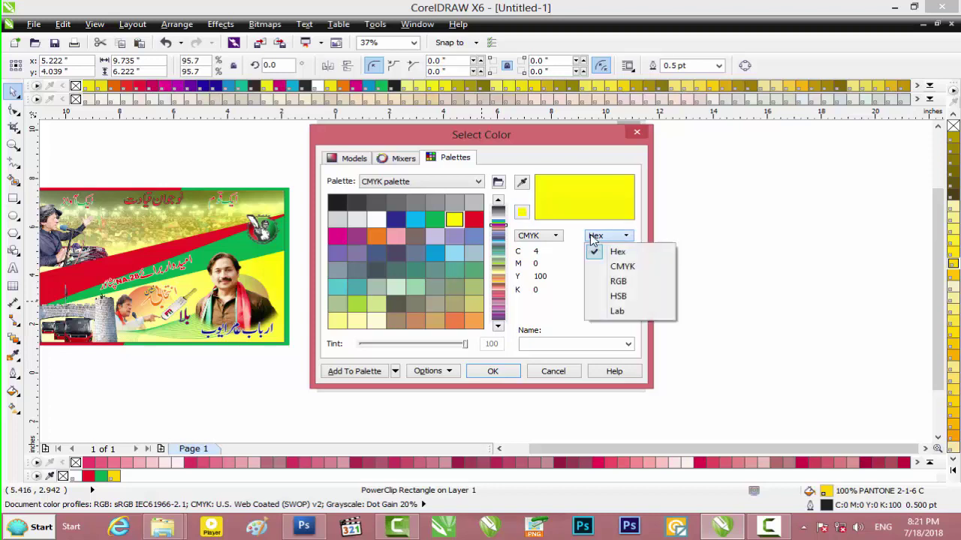
pyautogui.click(613, 280)
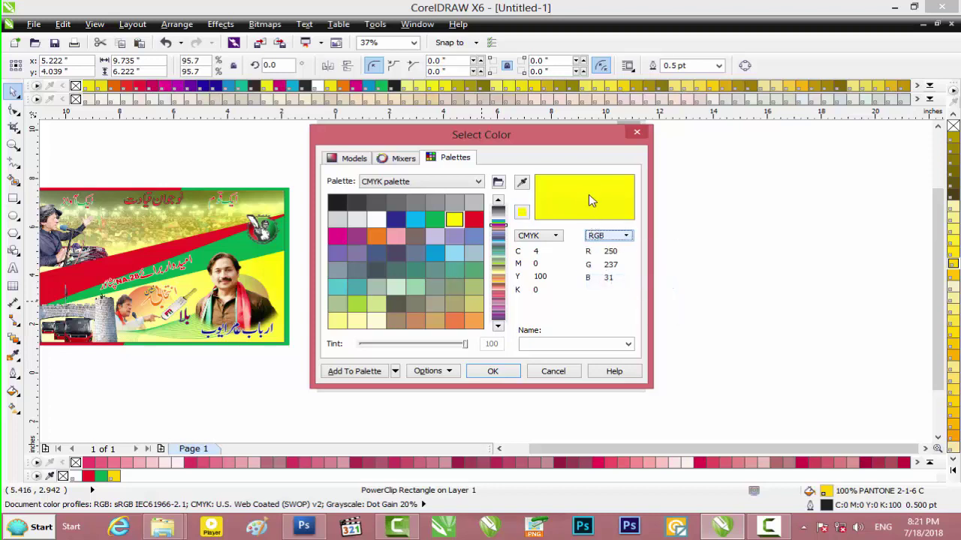
pyautogui.click(502, 234)
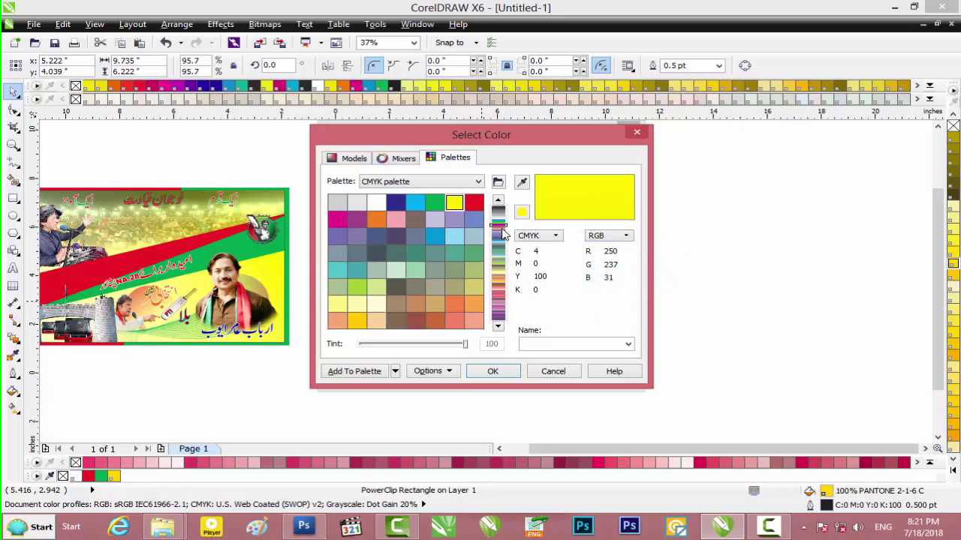
pyautogui.click(439, 206)
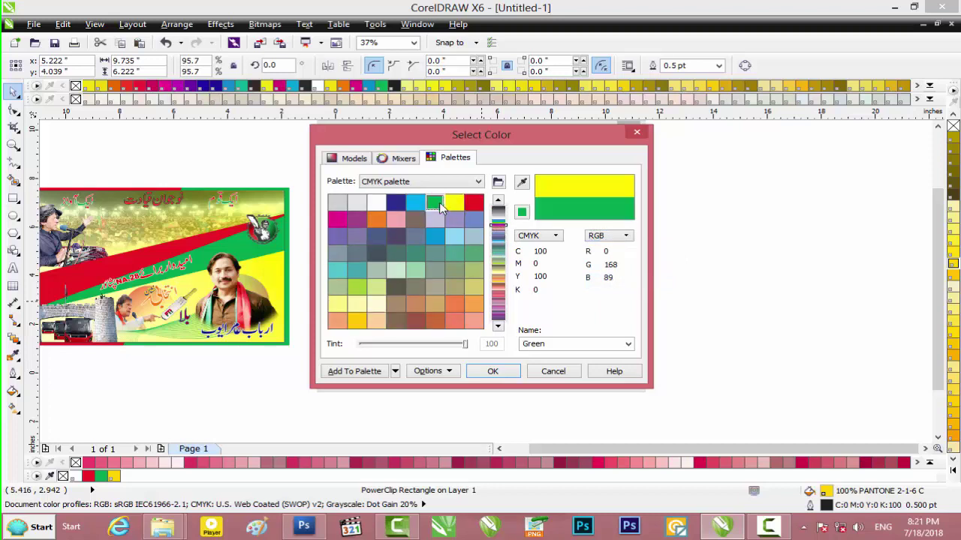
pyautogui.click(539, 235)
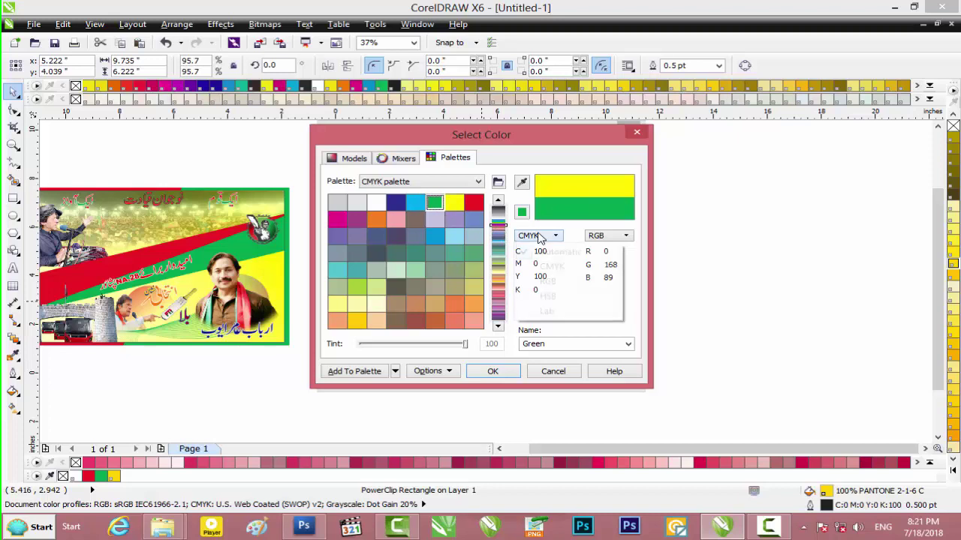
pyautogui.click(546, 281)
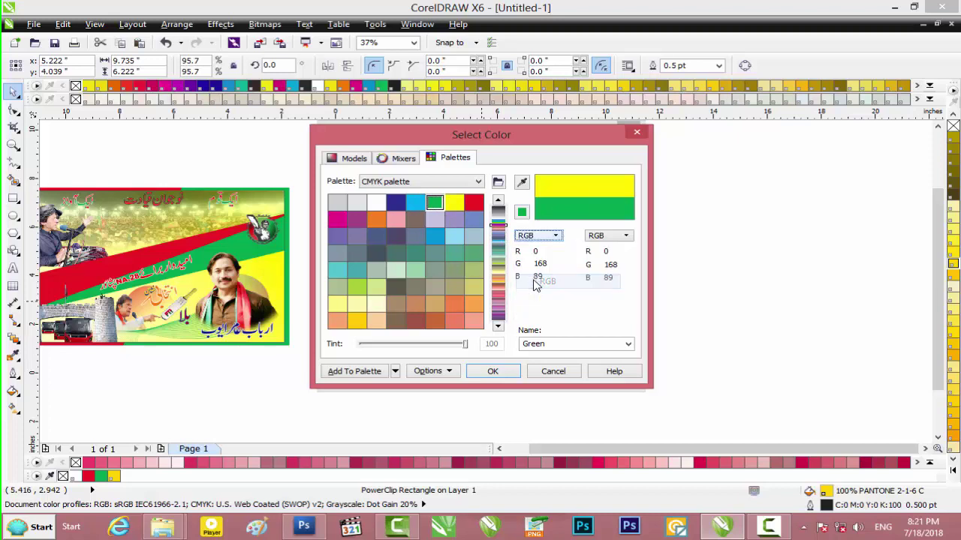
pyautogui.click(397, 158)
pyautogui.click(357, 161)
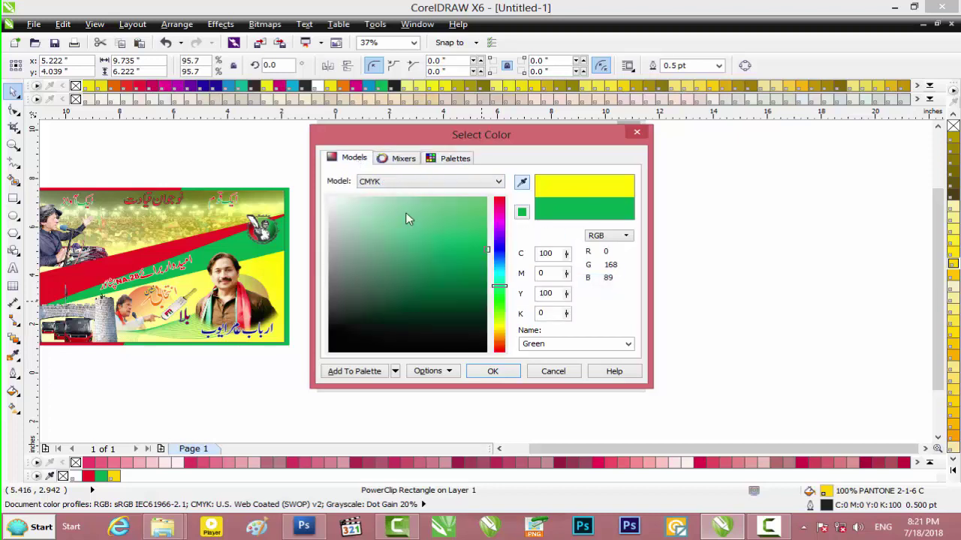
pyautogui.moveTo(435, 271)
pyautogui.mouseDown()
pyautogui.moveTo(427, 278)
pyautogui.moveTo(414, 226)
pyautogui.mouseUp()
pyautogui.click(553, 371)
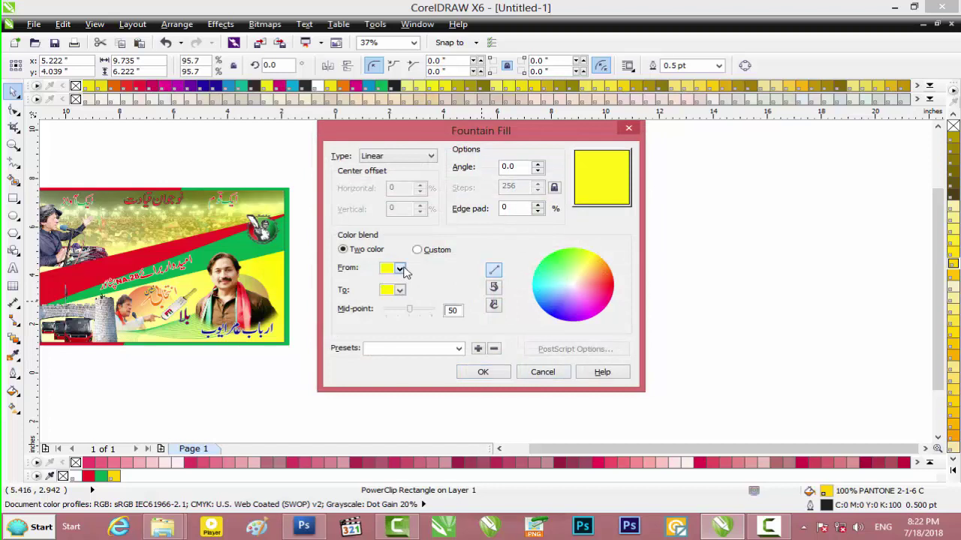
# Choose Yellow again as the To color of the linear two-color fountain fill.
pyautogui.click(400, 269)
pyautogui.click(487, 255)
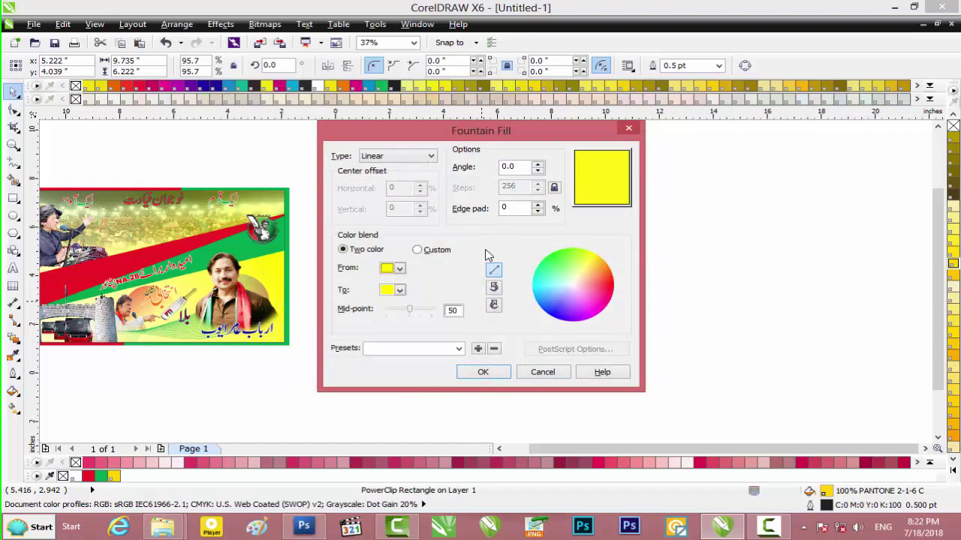
pyautogui.click(400, 290)
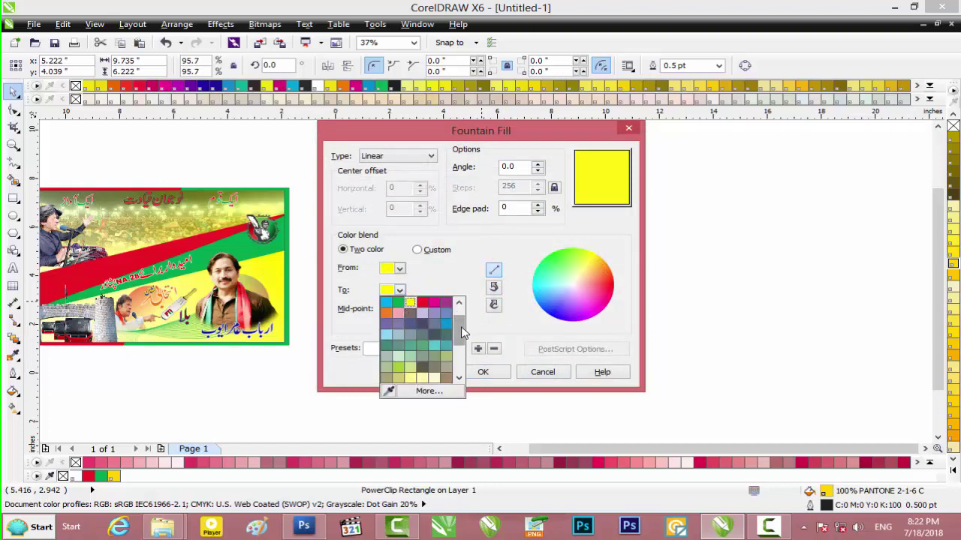
pyautogui.moveTo(463, 333); pyautogui.dragTo(463, 316)
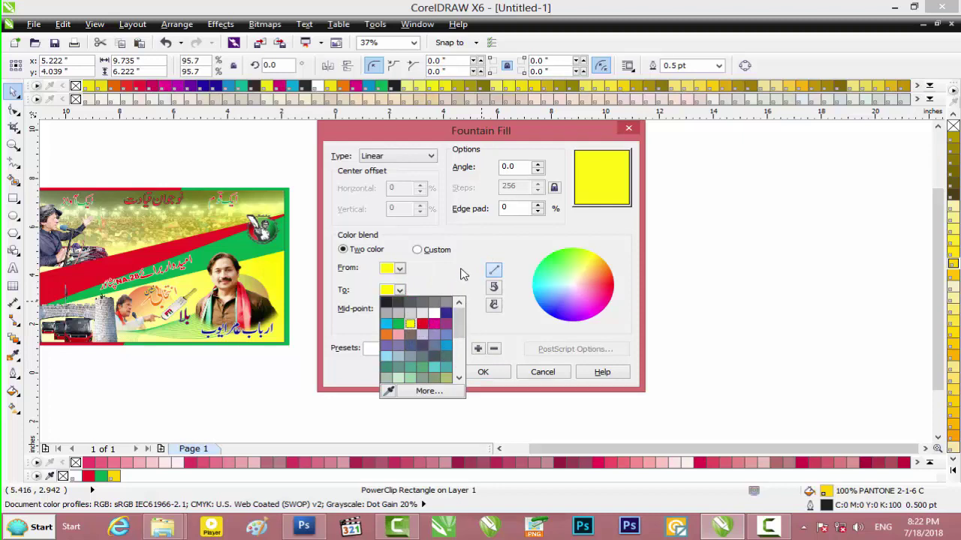
pyautogui.click(409, 325)
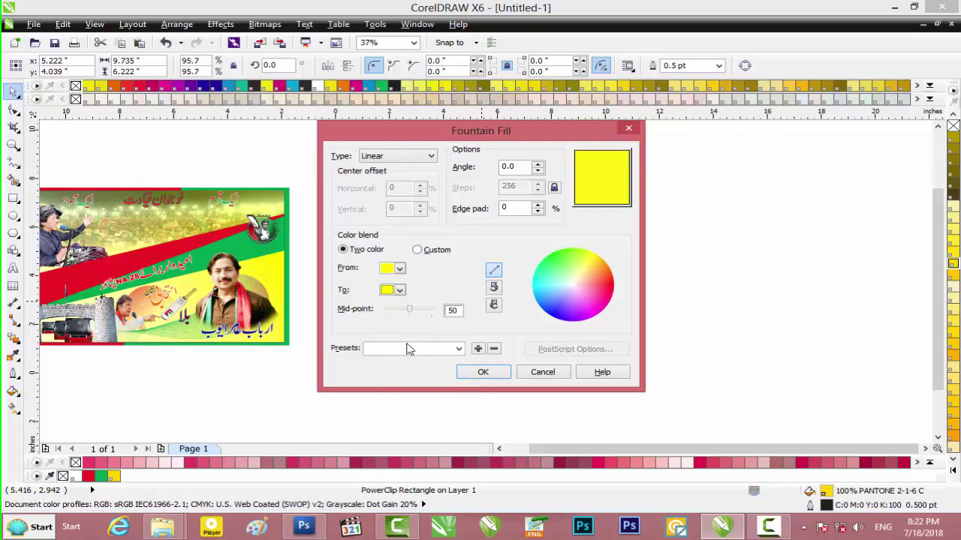
# Set the fountain fill's From color to a custom yellow of C 4, M 0, Y 97, K 0.
pyautogui.click(400, 268)
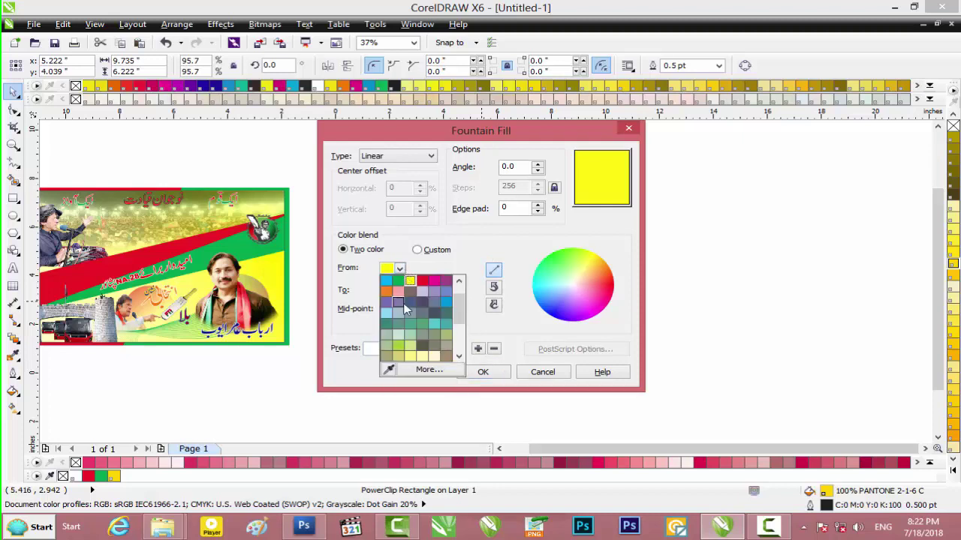
pyautogui.click(428, 370)
pyautogui.click(351, 162)
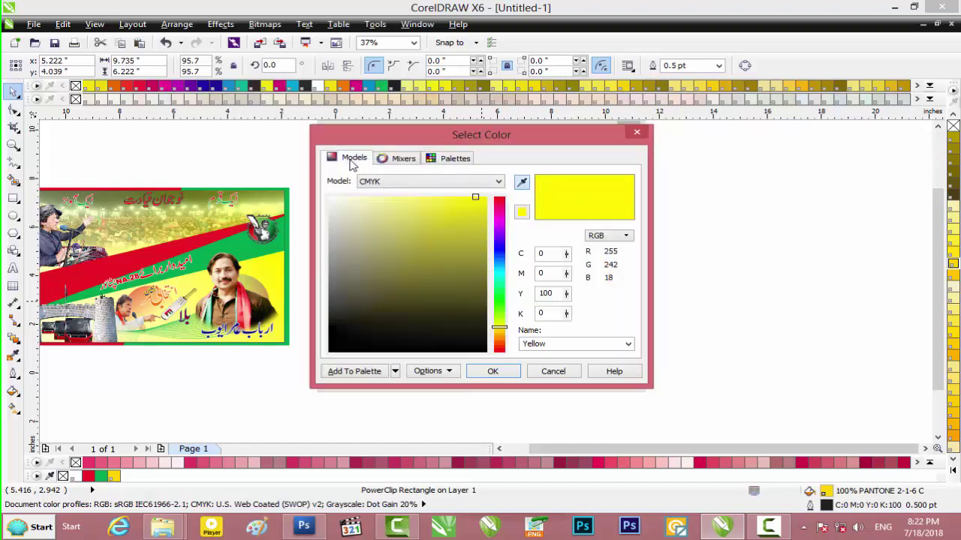
pyautogui.moveTo(477, 199)
pyautogui.mouseDown()
pyautogui.moveTo(449, 219)
pyautogui.moveTo(438, 199)
pyautogui.moveTo(424, 211)
pyautogui.moveTo(437, 195)
pyautogui.moveTo(470, 185)
pyautogui.mouseUp()
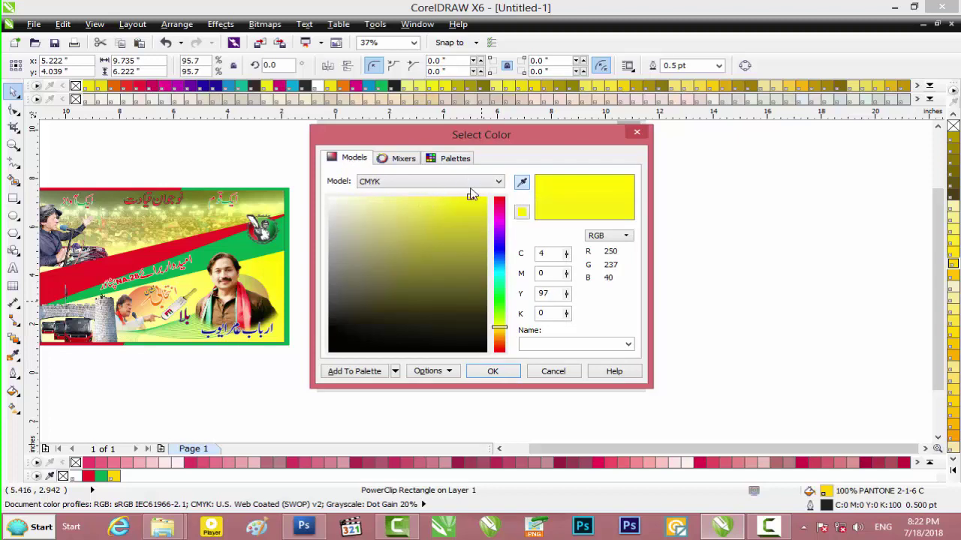
pyautogui.click(489, 370)
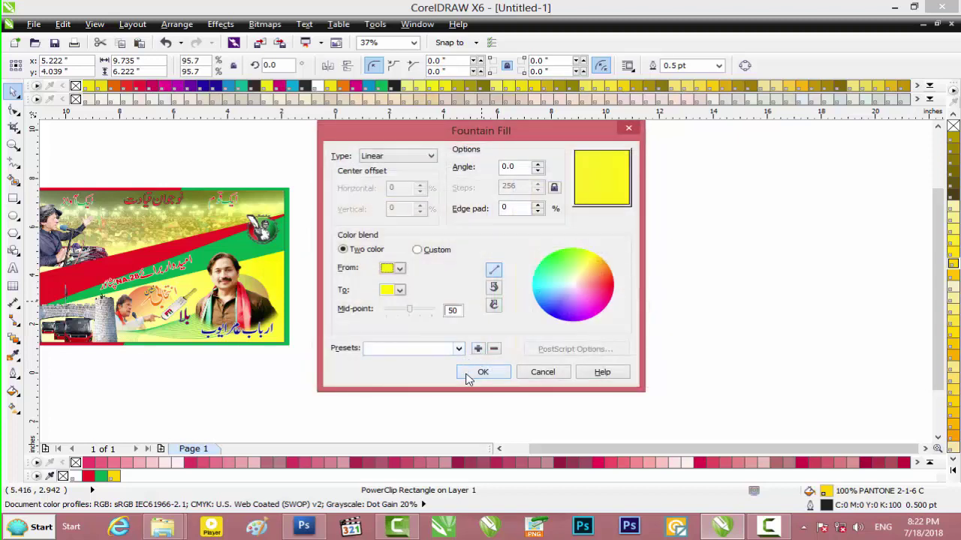
# Set the fountain fill's To color to Light Yellow from the CMYK palette.
pyautogui.click(400, 291)
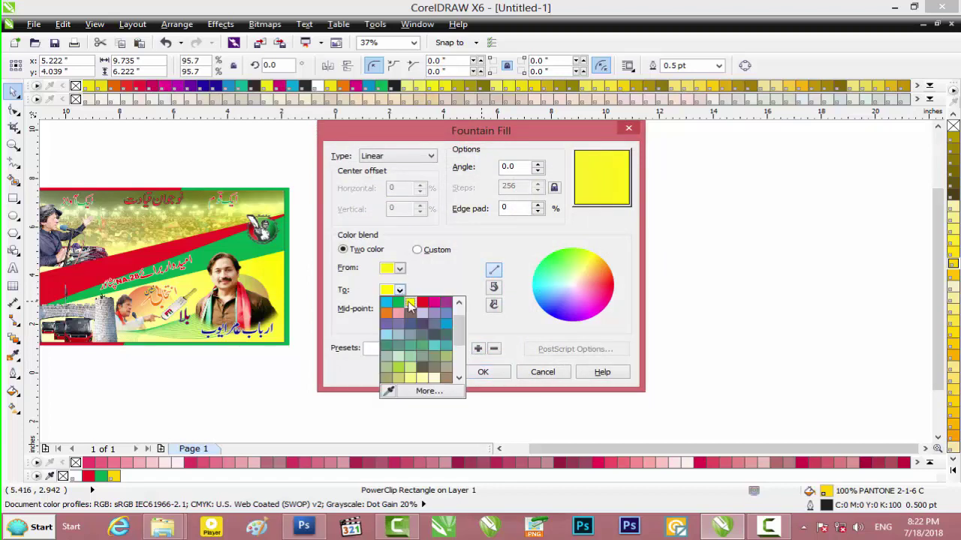
pyautogui.click(423, 391)
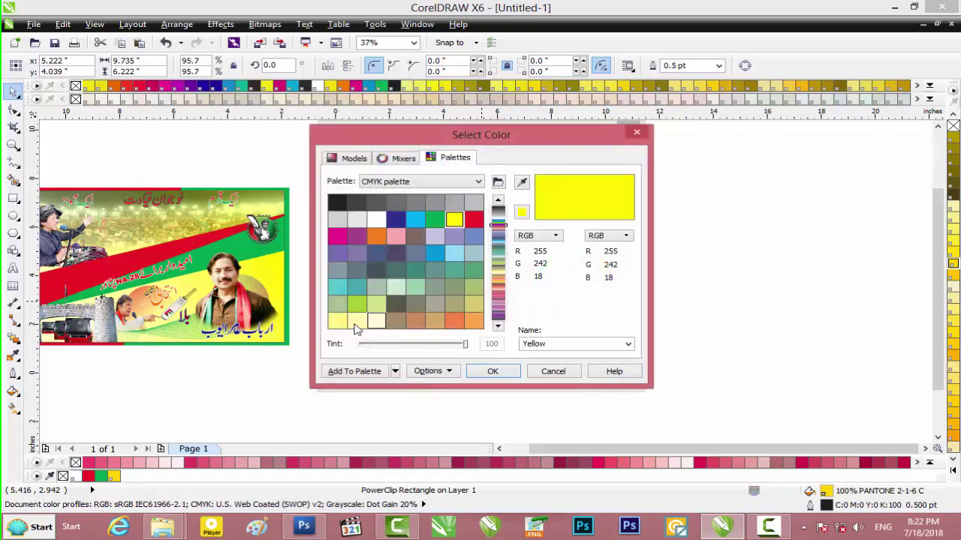
pyautogui.click(338, 322)
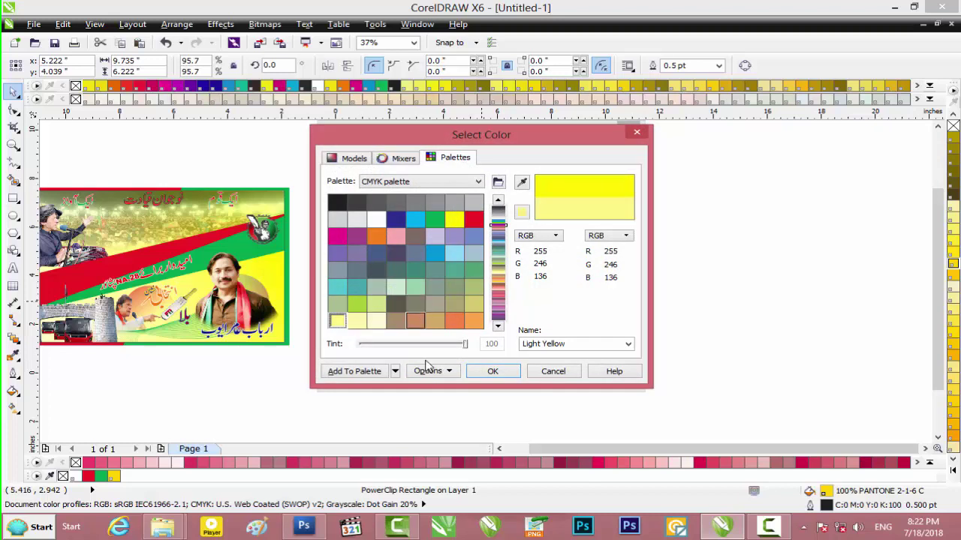
pyautogui.click(493, 372)
# Unlock the fountain steps and enter 0, angle the gradient to about -58 degrees, apply the fill and deselect the rectangle.
pyautogui.click(553, 187)
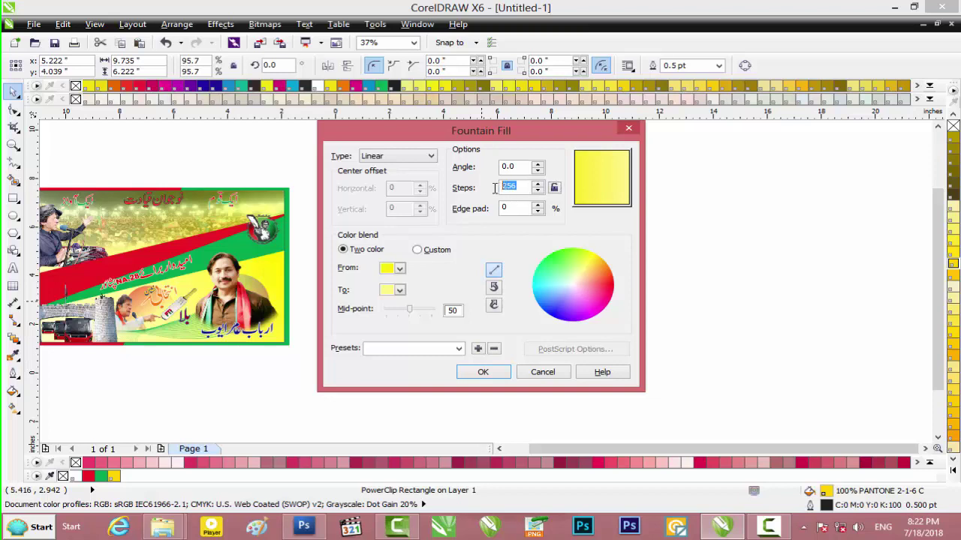
pyautogui.write('0')
pyautogui.moveTo(603, 189); pyautogui.dragTo(609, 189)
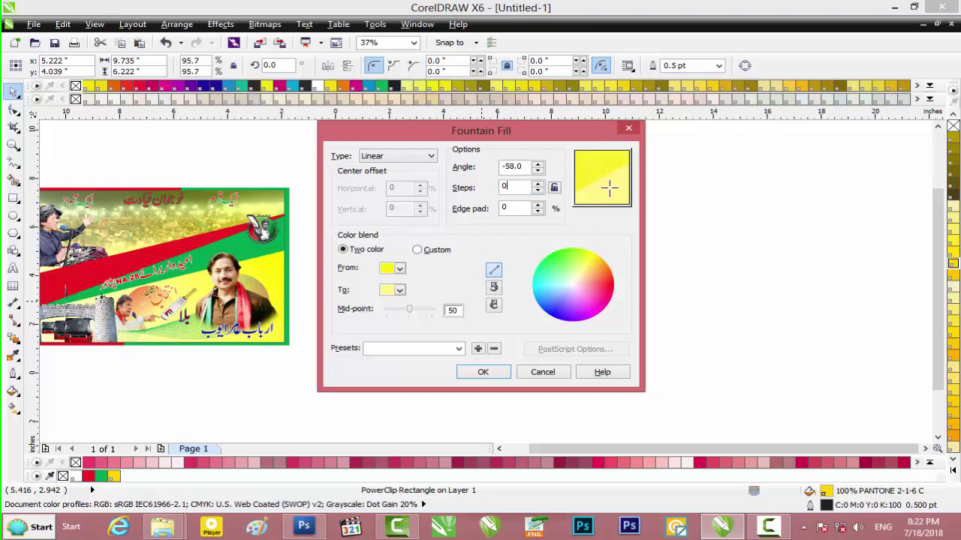
pyautogui.click(482, 373)
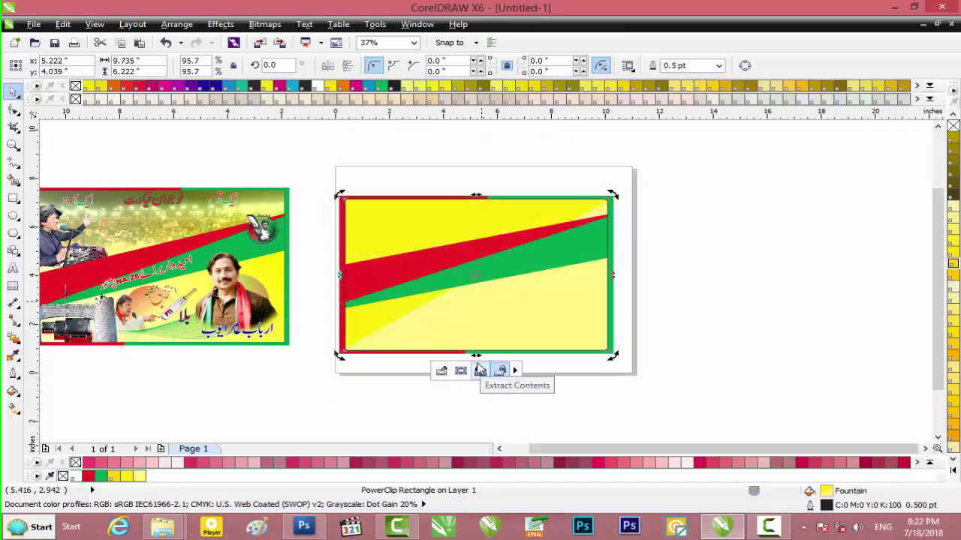
pyautogui.click(692, 376)
# Remove the outline from the inner PowerClip rectangle and deselect it.
pyautogui.scroll(3, 501, 358)
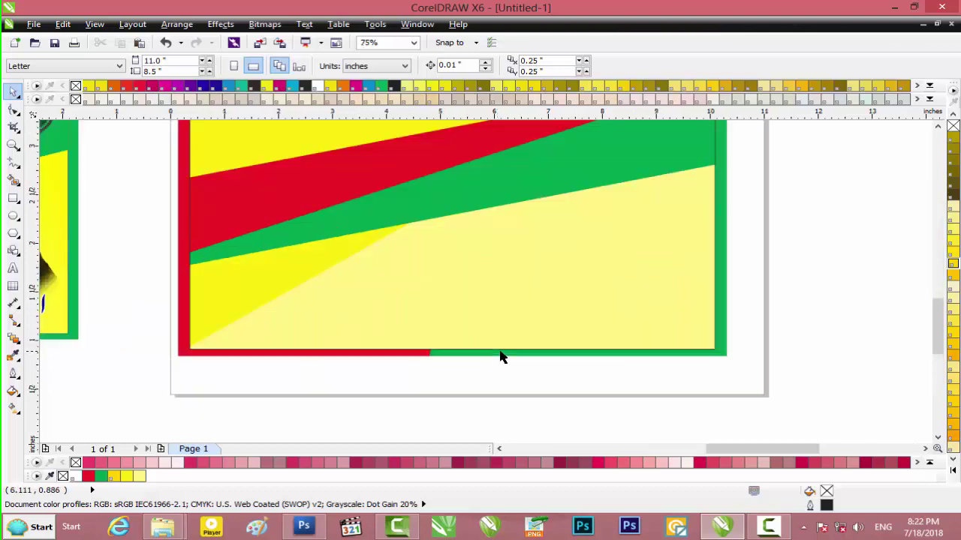
pyautogui.click(536, 315)
pyautogui.scroll(-1, 538, 314)
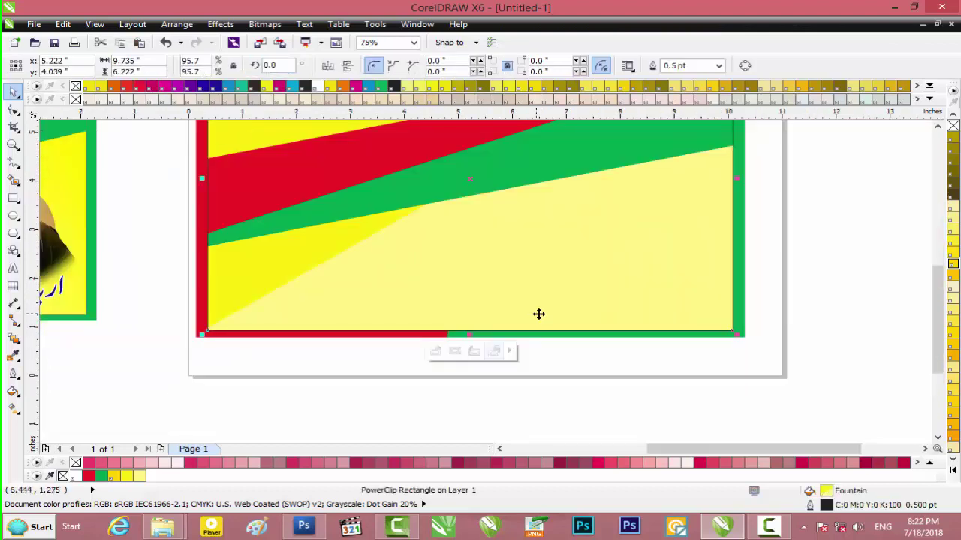
pyautogui.rightClick(953, 125)
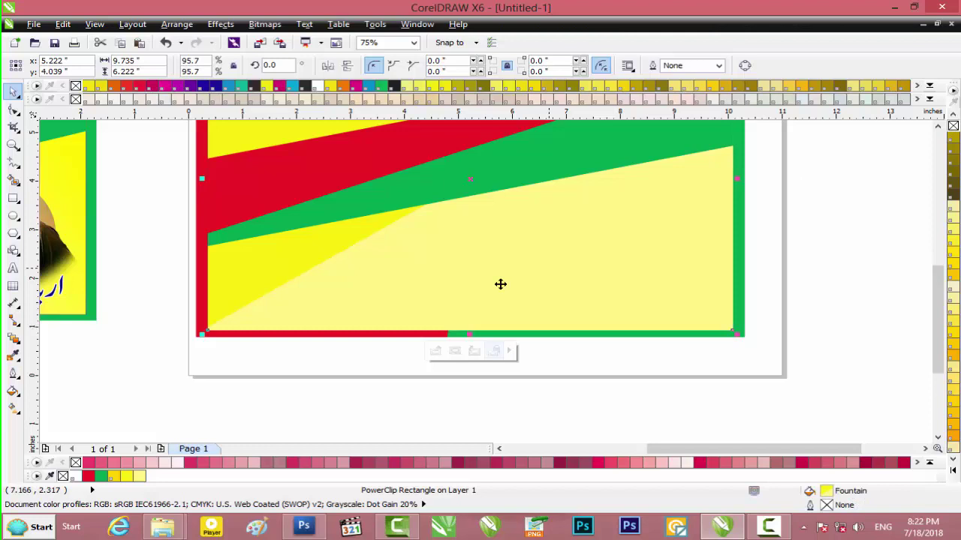
pyautogui.scroll(-1, 508, 287)
pyautogui.click(727, 262)
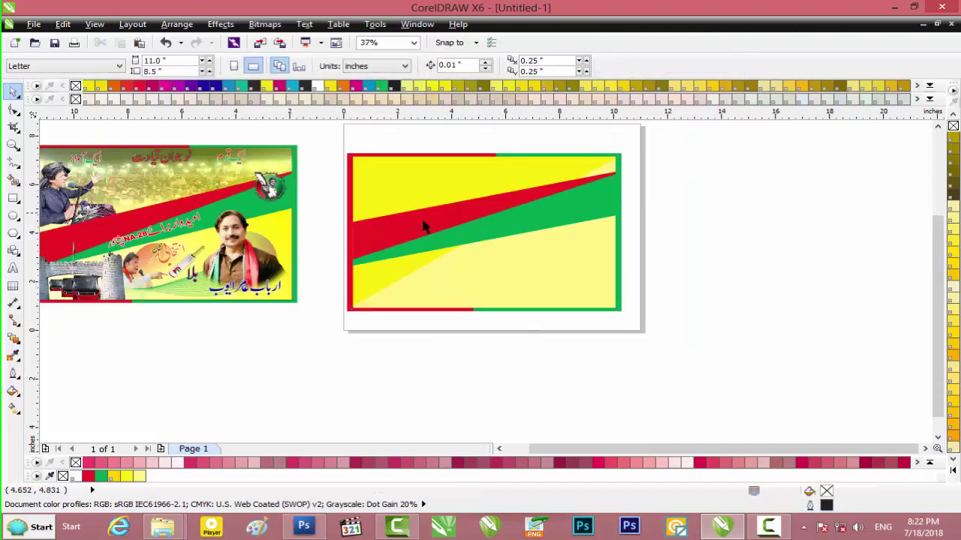
# Switch to File Explorer and open the folder H:\Wallpaper\Imaran Khan.
pyautogui.click(893, 7)
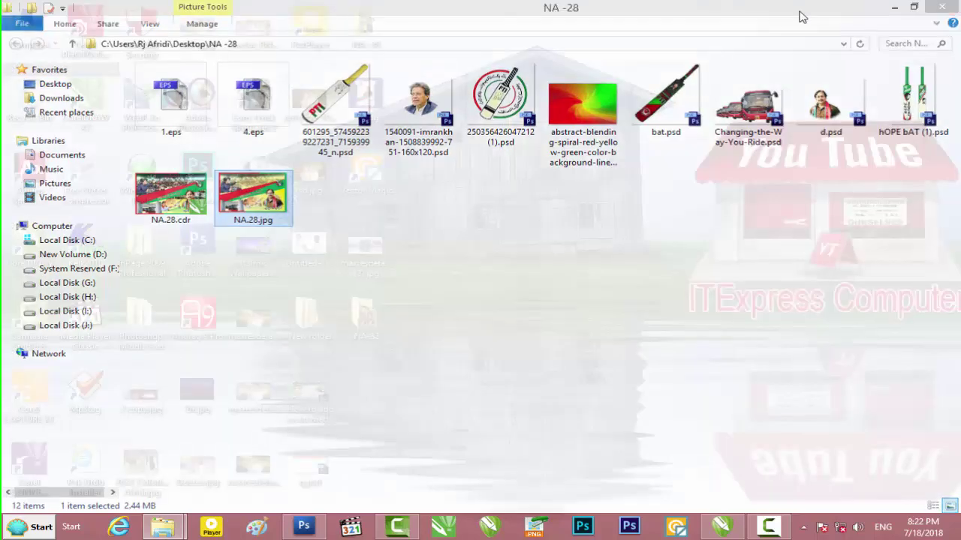
pyautogui.doubleClick(25, 42)
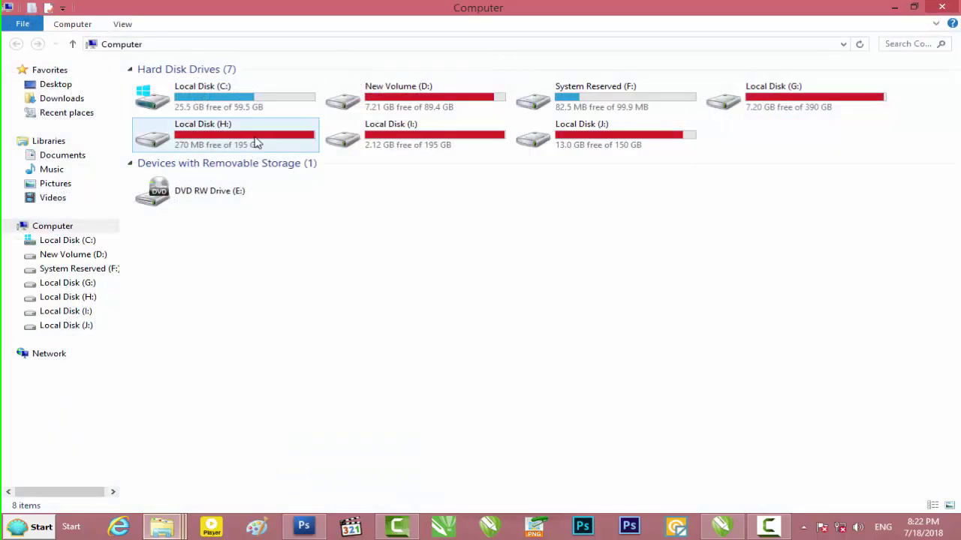
pyautogui.doubleClick(255, 143)
pyautogui.doubleClick(845, 280)
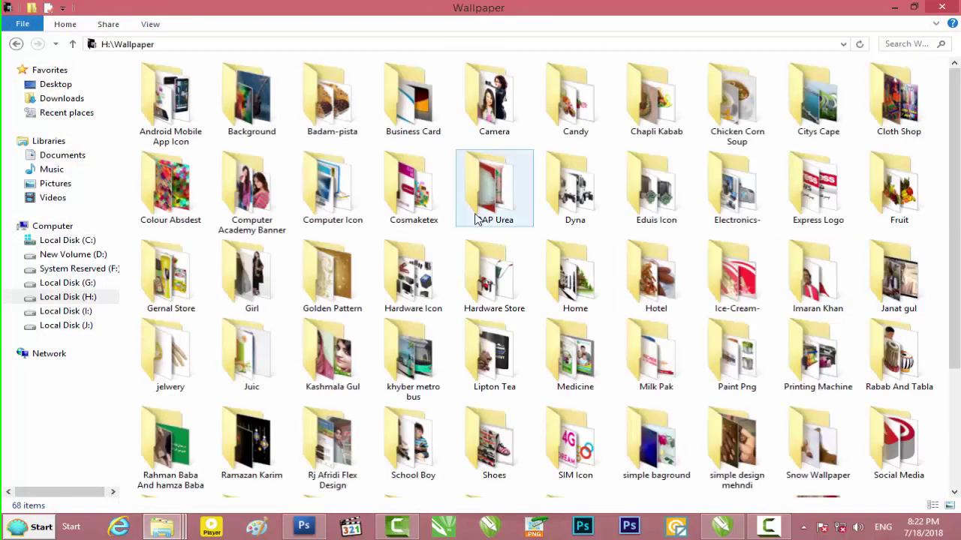
pyautogui.doubleClick(817, 279)
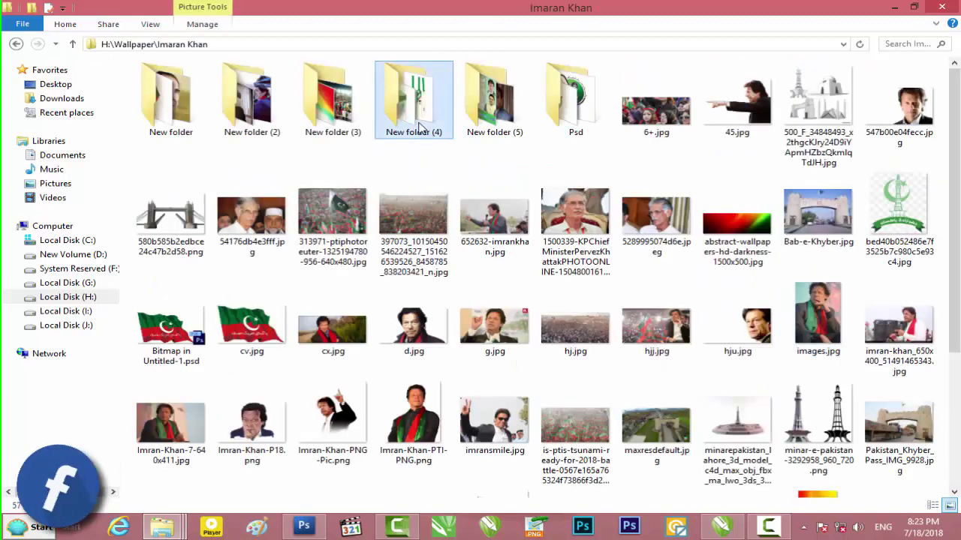
# Examine the pictures in New folder (4), its nested New folder (3) and New folder (5) for a crowd photo.
pyautogui.doubleClick(418, 129)
pyautogui.click(16, 43)
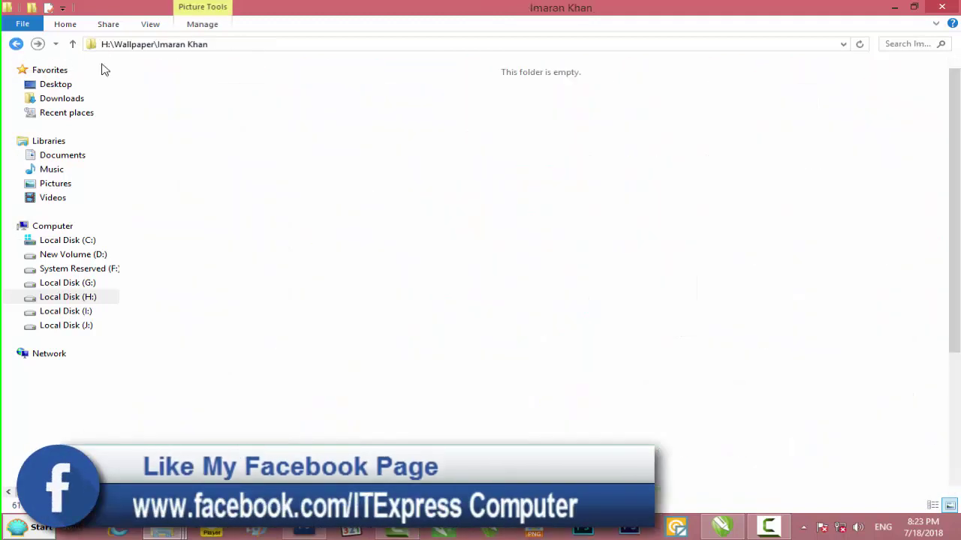
pyautogui.doubleClick(495, 116)
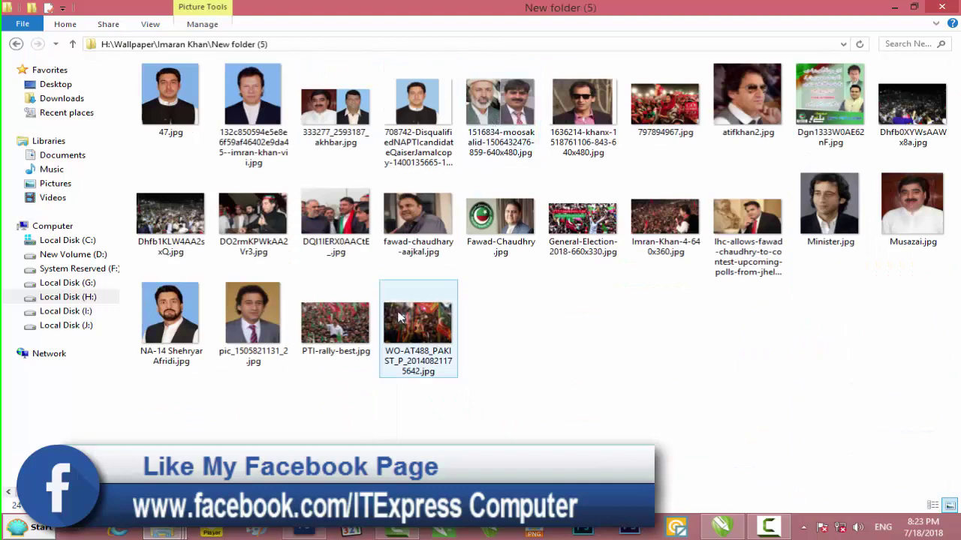
pyautogui.click(16, 43)
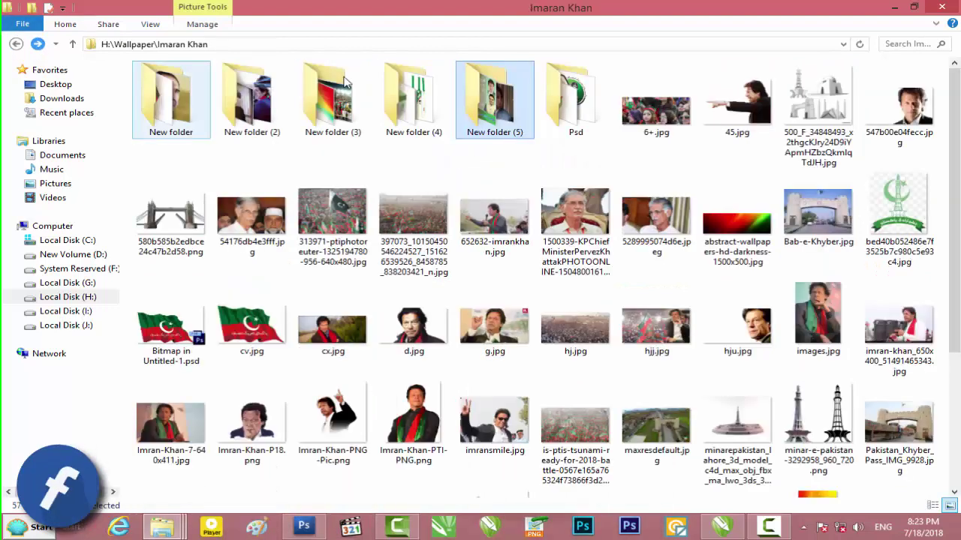
pyautogui.click(409, 91)
pyautogui.doubleClick(408, 91)
pyautogui.scroll(-5, 413, 122)
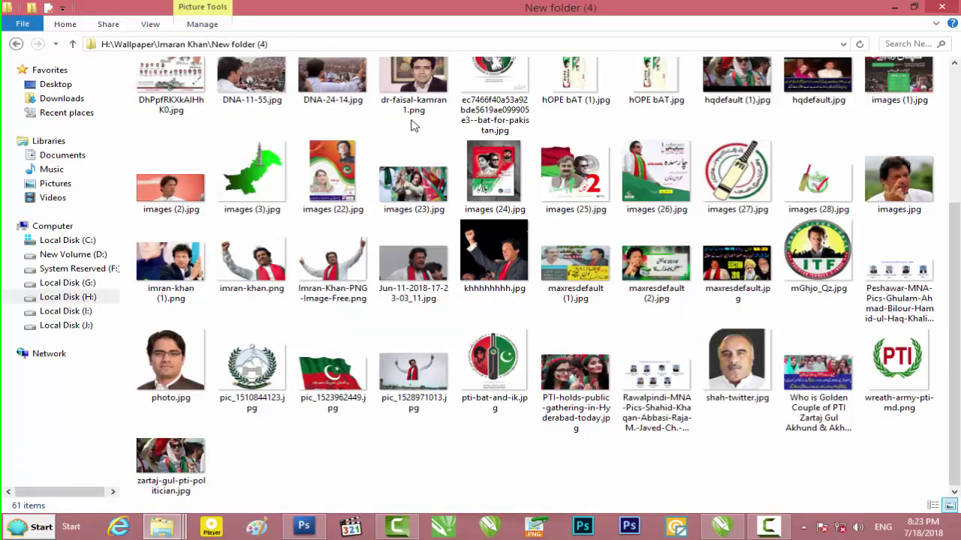
pyautogui.scroll(5, 413, 122)
pyautogui.doubleClick(168, 98)
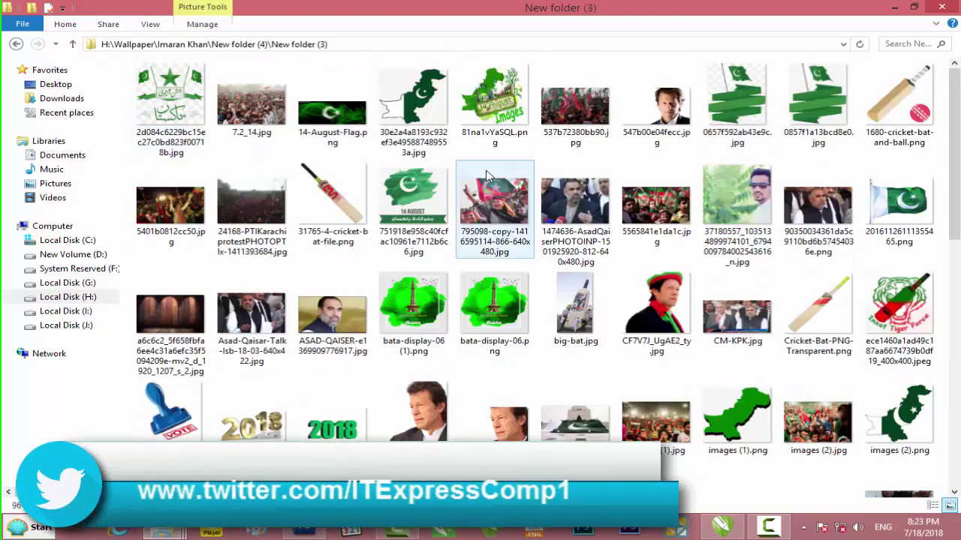
pyautogui.scroll(-10, 487, 175)
pyautogui.scroll(10, 488, 175)
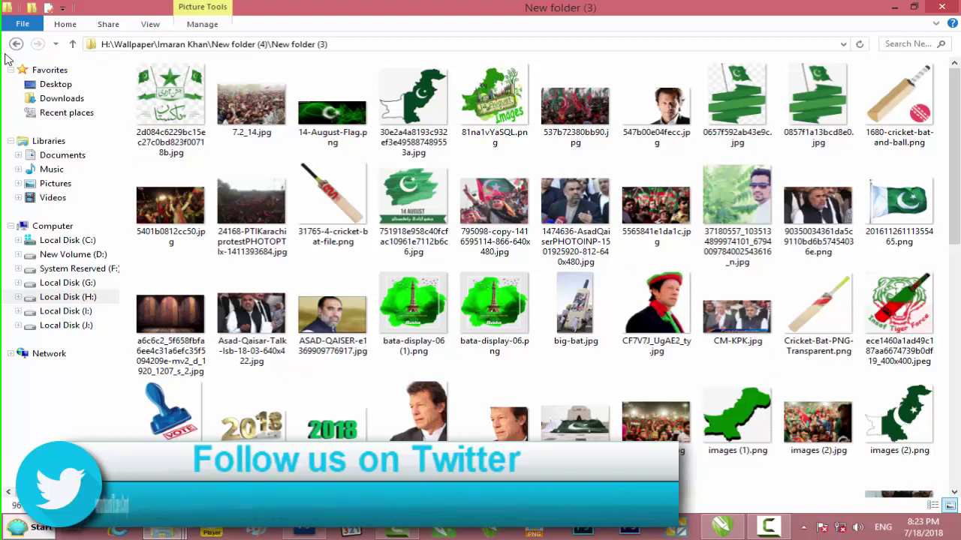
pyautogui.click(16, 44)
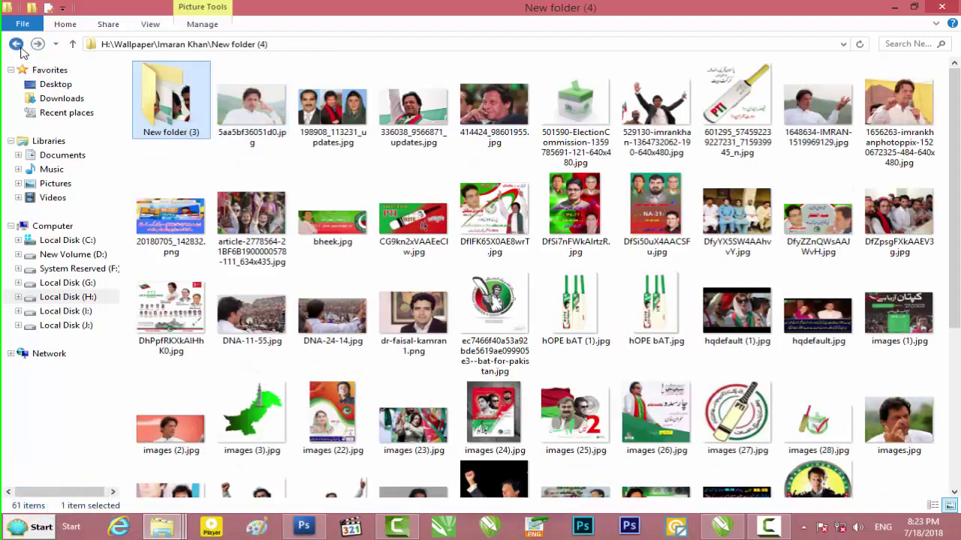
pyautogui.click(16, 44)
# Bring the wide night-time crowd photo from Imaran Khan\New folder (3) into the CorelDRAW document.
pyautogui.doubleClick(328, 112)
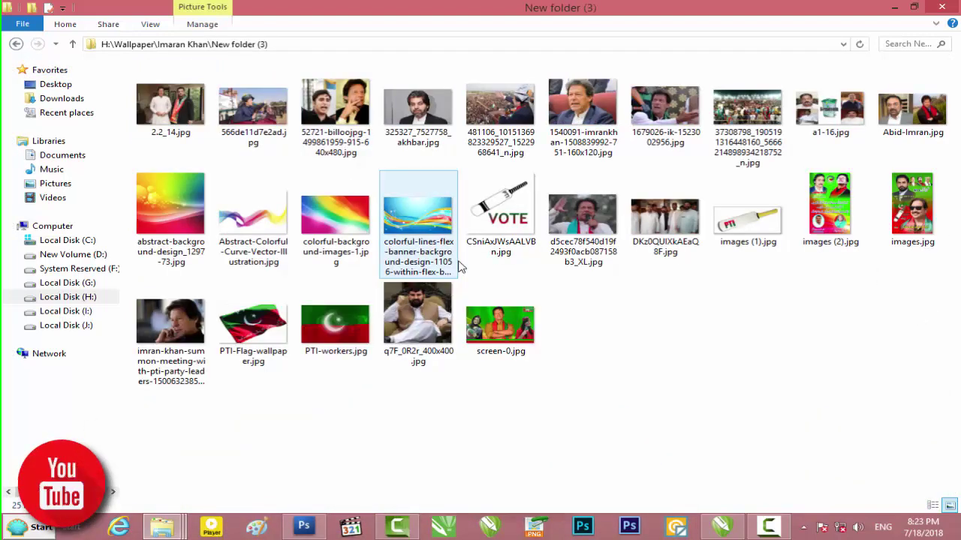
pyautogui.moveTo(747, 120); pyautogui.dragTo(689, 436)
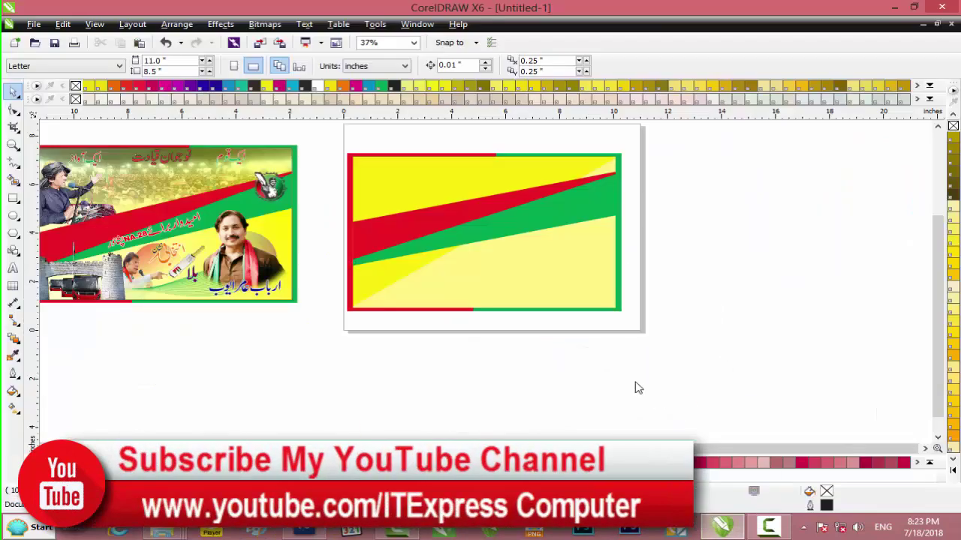
pyautogui.moveTo(638, 388); pyautogui.dragTo(638, 388)
# Move the crowd photo over the banner and squash its height to 4.5 inches, keeping the 13.333-inch width.
pyautogui.moveTo(708, 390); pyautogui.dragTo(499, 204)
pyautogui.moveTo(386, 300); pyautogui.dragTo(391, 319)
pyautogui.moveTo(485, 151); pyautogui.dragTo(484, 223)
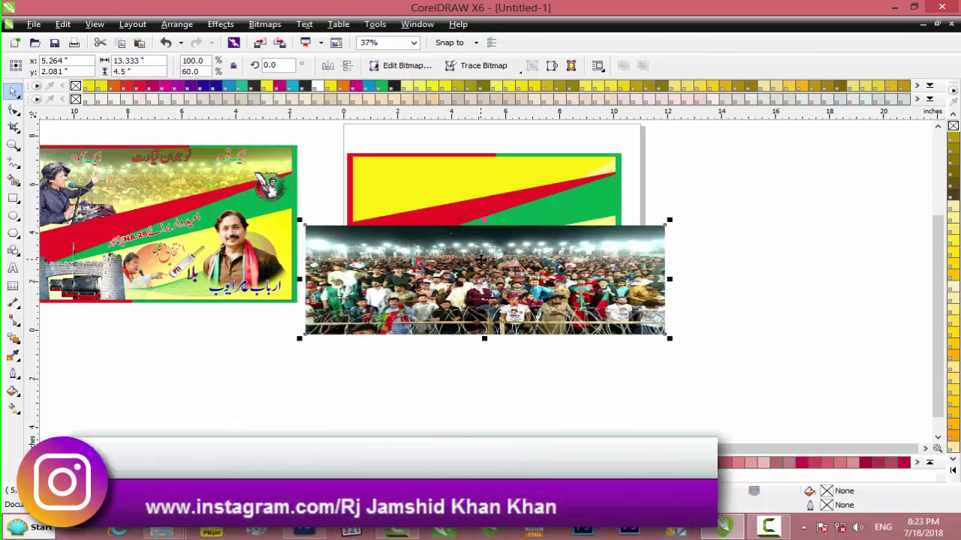
# PowerClip the crowd photo inside the banner's inner yellow gradient rectangle.
pyautogui.rightClick(484, 225)
pyautogui.click(534, 9)
pyautogui.click(446, 180)
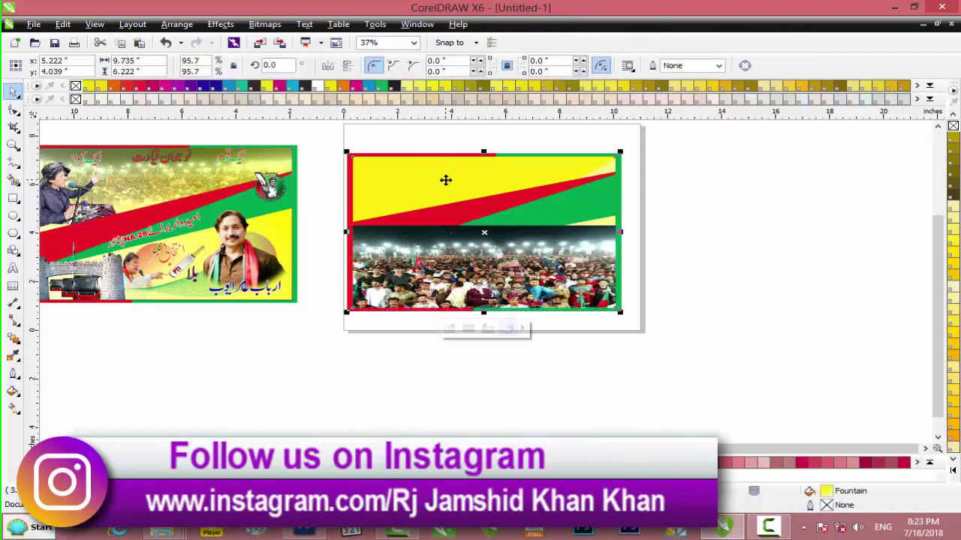
# Open the PowerClip contents for editing and bring the slanted red and green band in front of the crowd photo.
pyautogui.click(448, 330)
pyautogui.moveTo(730, 140); pyautogui.dragTo(193, 315)
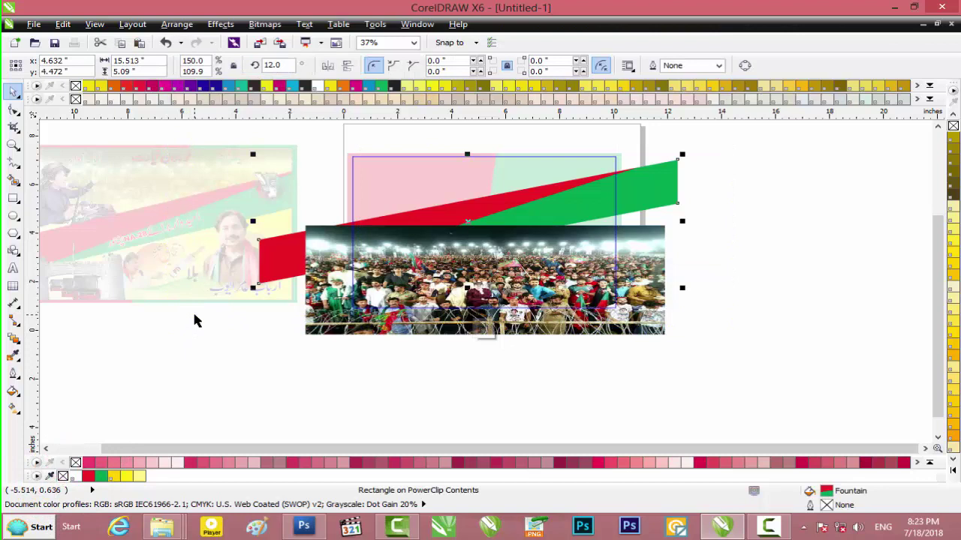
pyautogui.hotkey('shift', 'pageup')
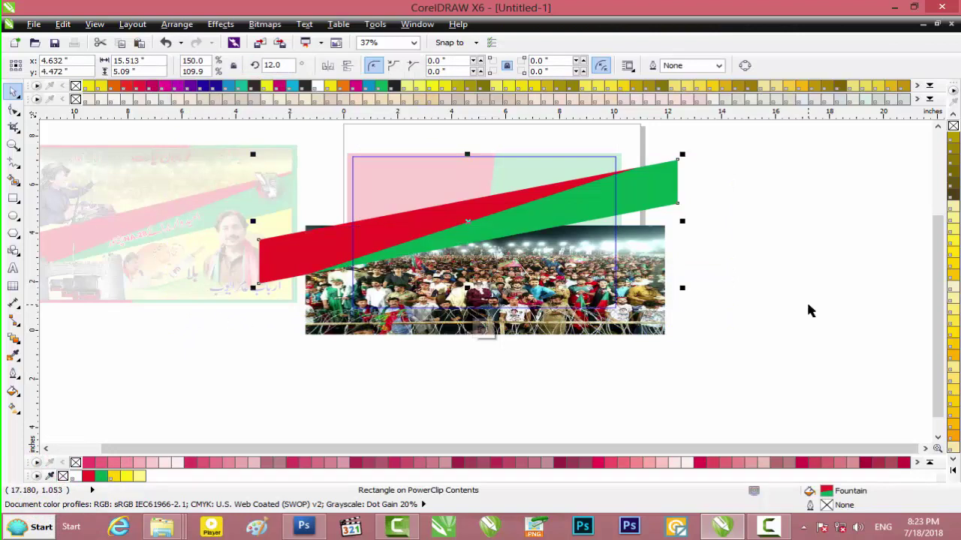
# Move the crowd photo up behind the slanted band so it covers the upper part of the inner frame.
pyautogui.click(809, 310)
pyautogui.click(484, 326)
pyautogui.moveTo(548, 285); pyautogui.dragTo(576, 204)
pyautogui.scroll(3, 766, 232)
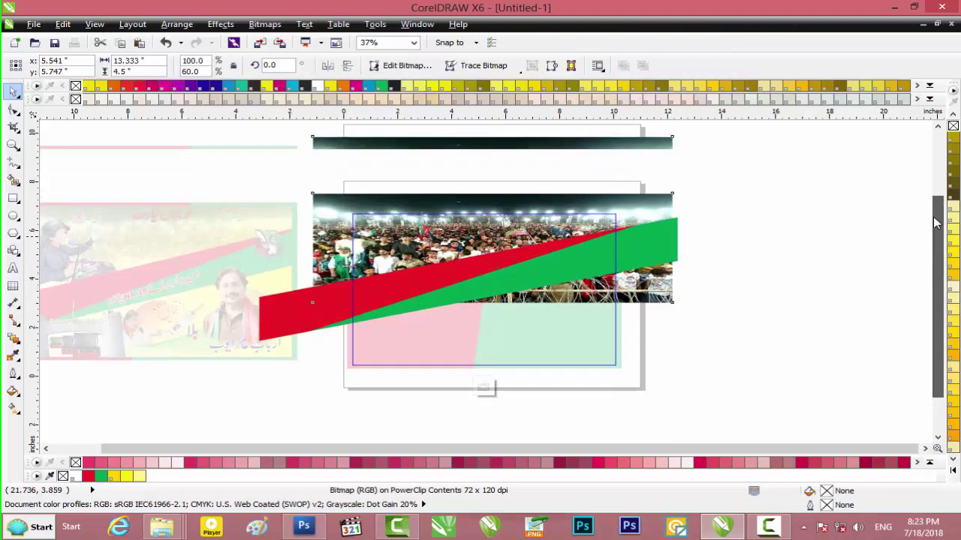
# Nudge the slanted red and green band slightly down, and shift the crowd photo slightly up and left within the PowerClip.
pyautogui.click(514, 319)
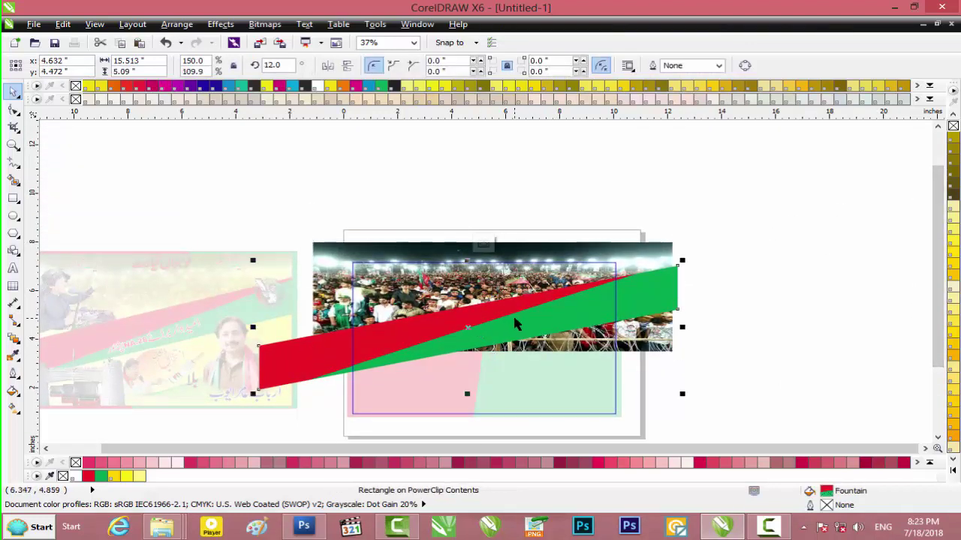
pyautogui.click(514, 323)
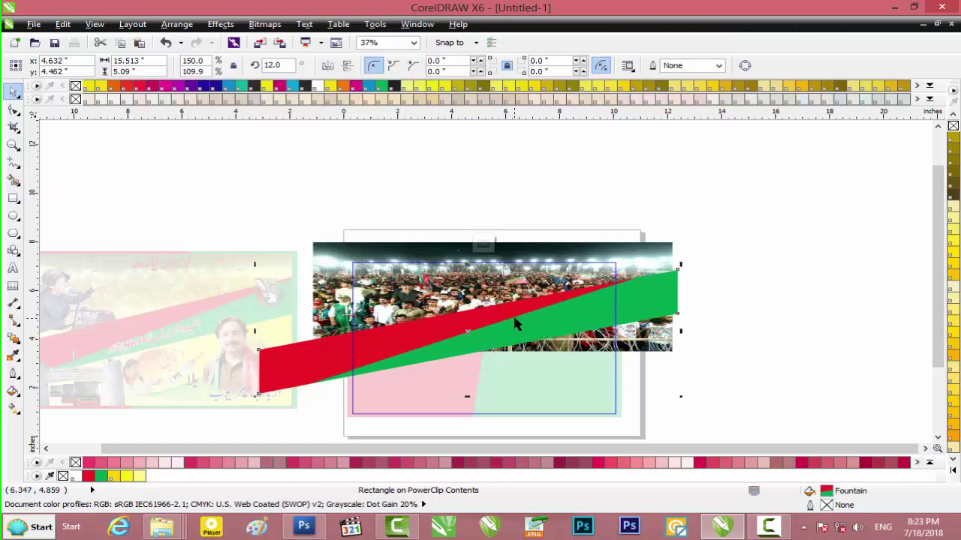
pyautogui.moveTo(514, 323); pyautogui.dragTo(514, 326)
pyautogui.click(508, 291)
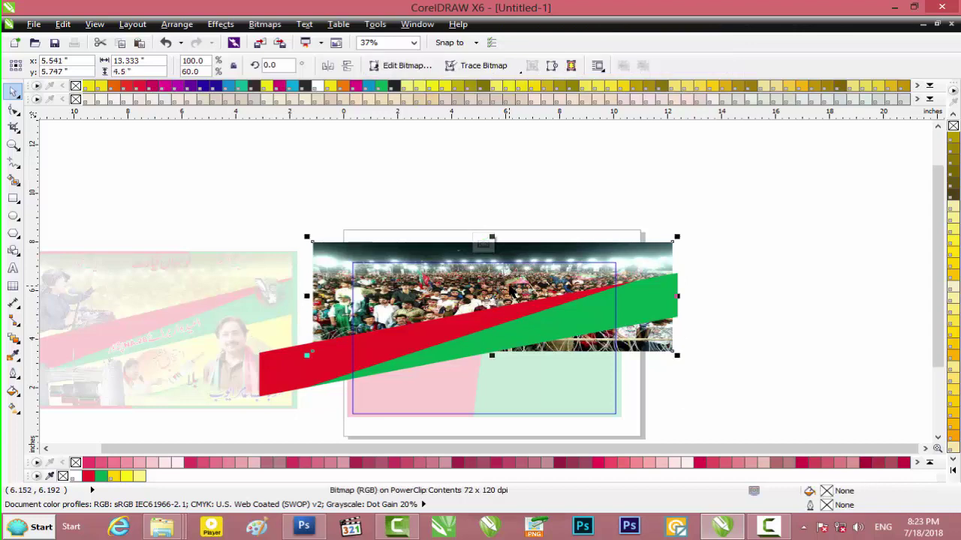
pyautogui.scroll(2, 505, 283)
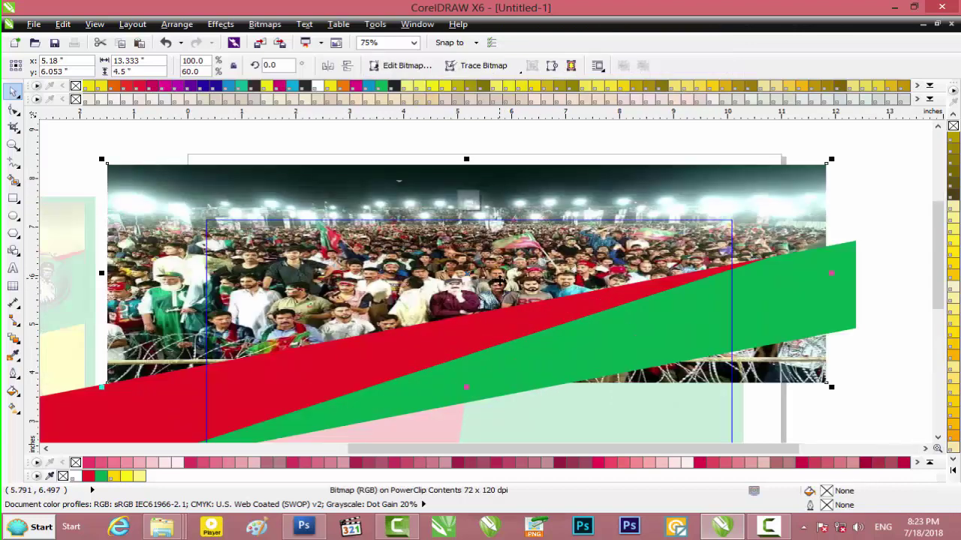
pyautogui.moveTo(497, 283); pyautogui.dragTo(493, 277)
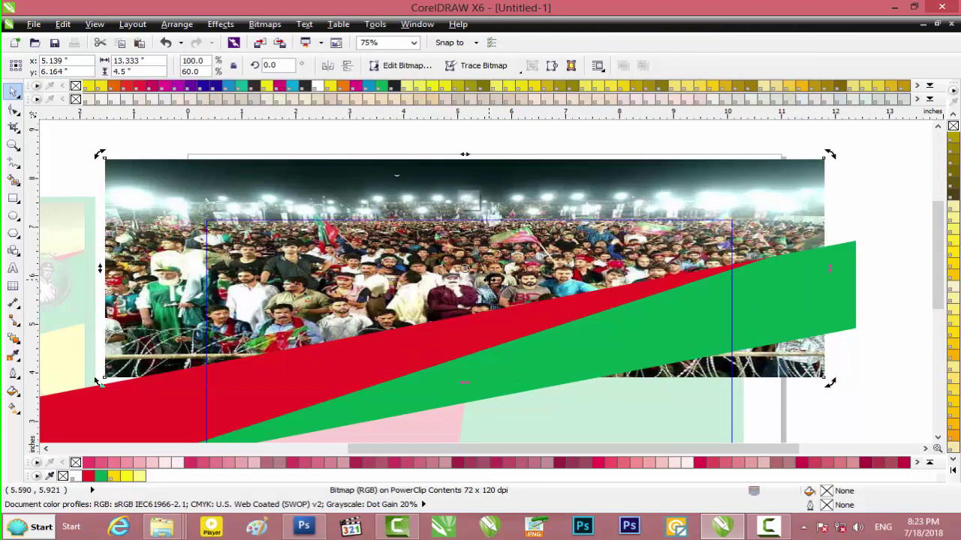
# Apply a linear transparency to the crowd photo so it fades out downward toward the slanted band.
pyautogui.click(16, 351)
pyautogui.click(44, 408)
pyautogui.click(14, 354)
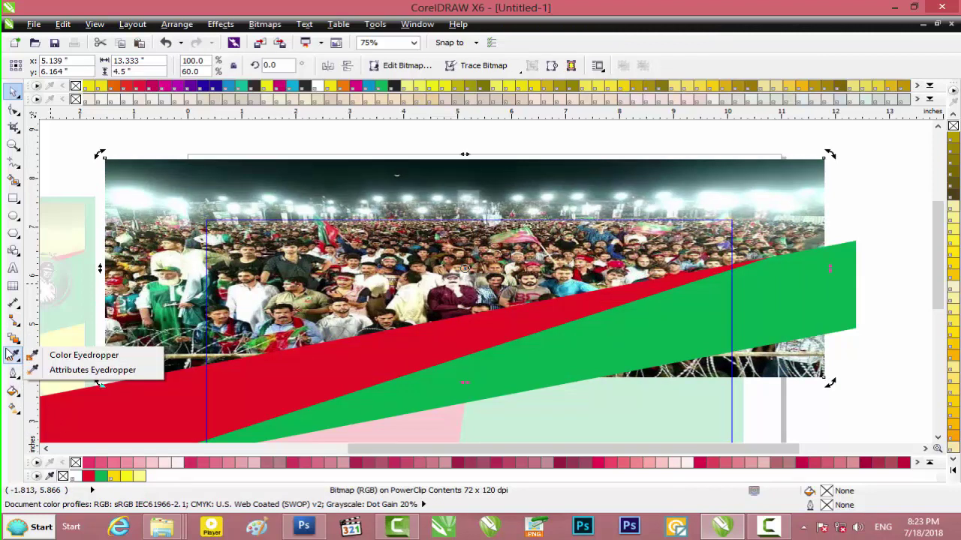
pyautogui.click(13, 338)
pyautogui.click(73, 427)
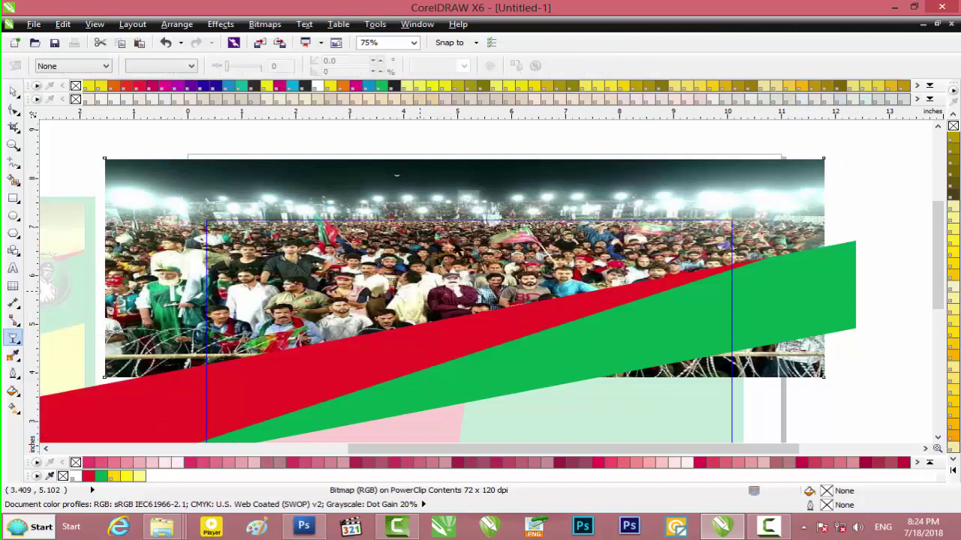
pyautogui.moveTo(457, 278); pyautogui.dragTo(459, 328)
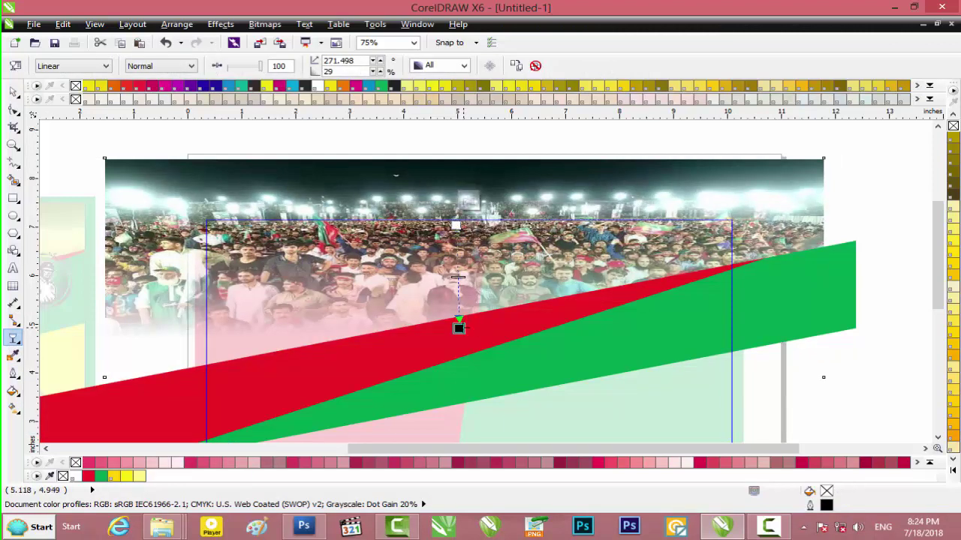
# Shift the crowd photo's transparency fade higher with its midpoint at about 27, and finish editing the PowerClip contents.
pyautogui.moveTo(468, 201); pyautogui.dragTo(449, 190)
pyautogui.moveTo(458, 328); pyautogui.dragTo(452, 308)
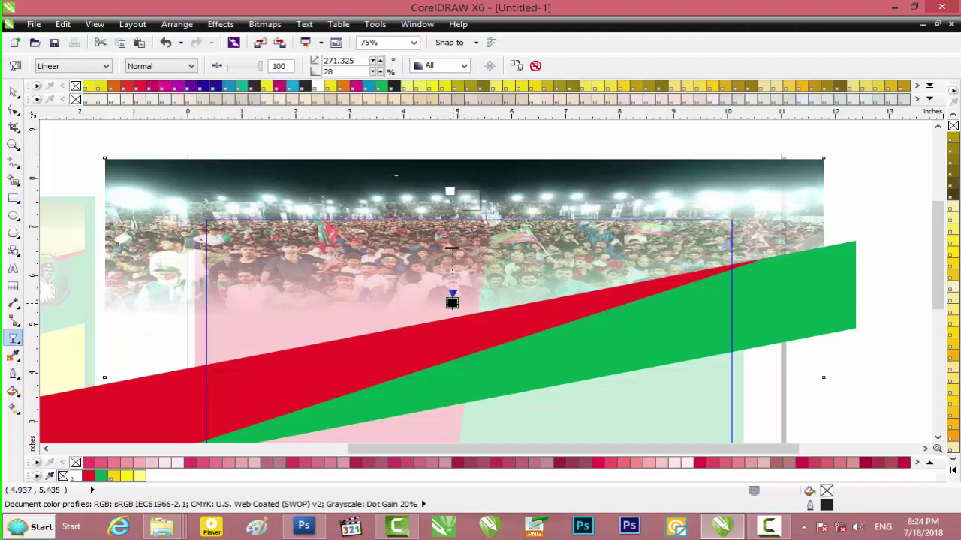
pyautogui.moveTo(451, 250); pyautogui.dragTo(451, 252)
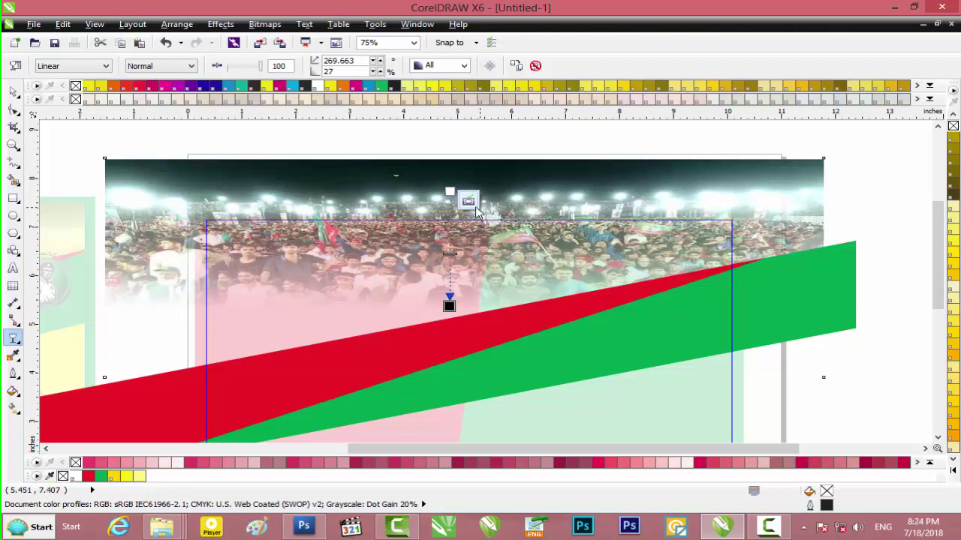
pyautogui.click(471, 204)
pyautogui.click(847, 326)
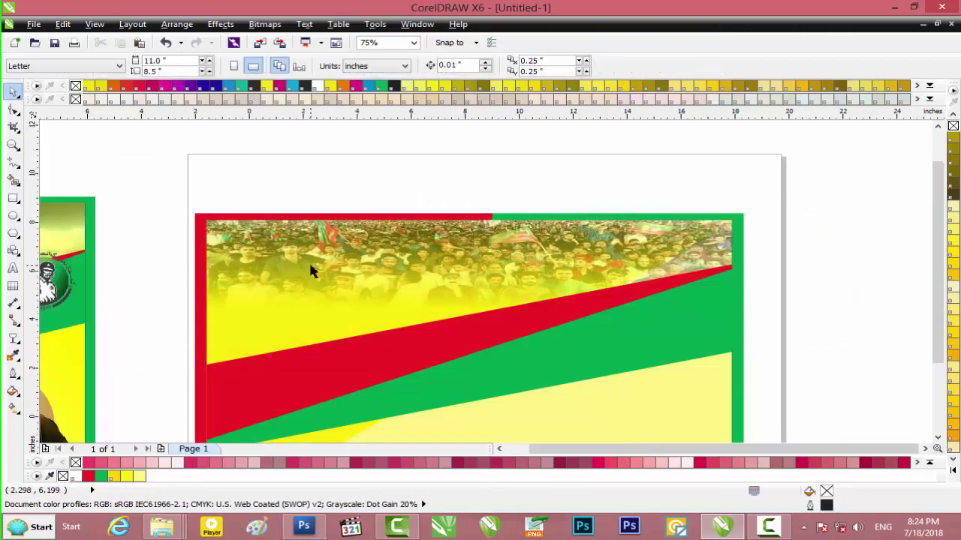
pyautogui.scroll(-2, 313, 270)
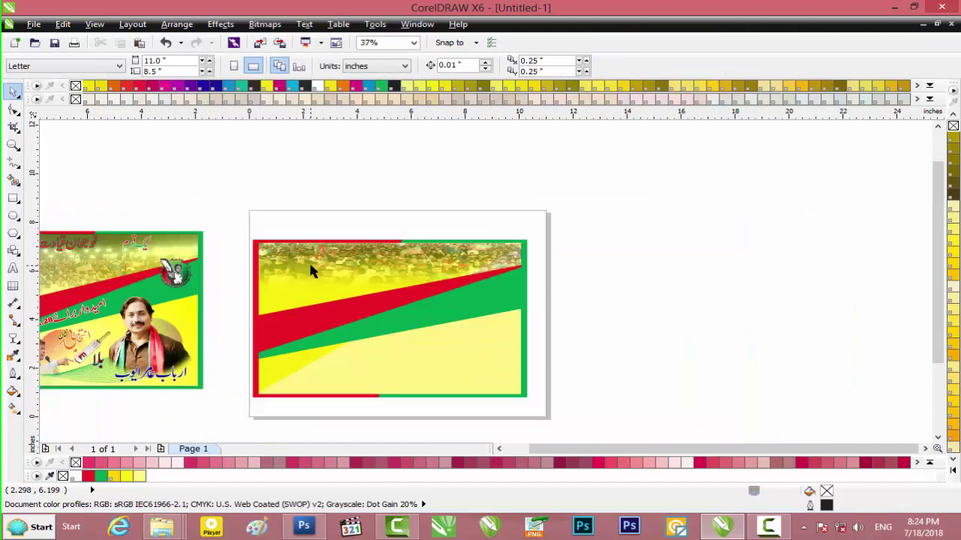
# Switch to the desktop and look through the NA -28 folder for the banner's source images.
pyautogui.click(893, 9)
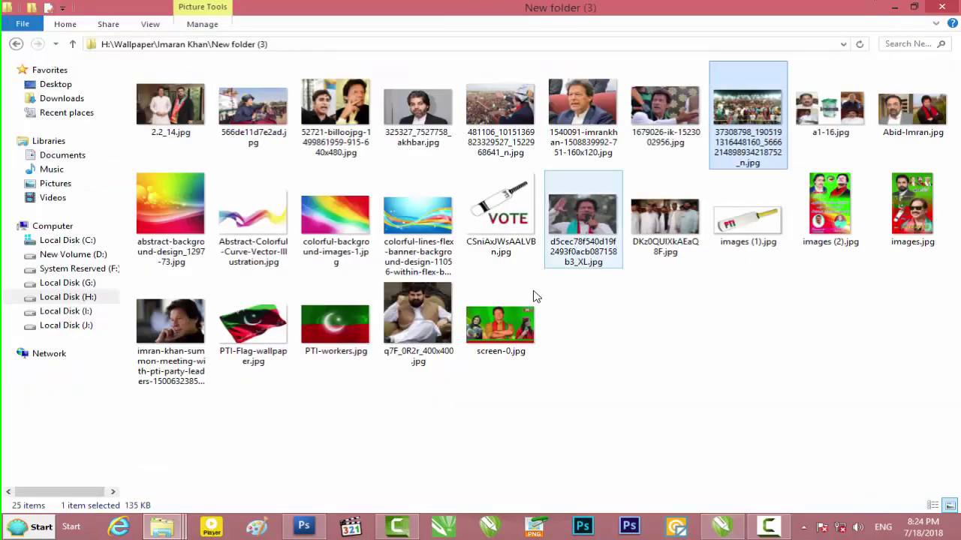
pyautogui.click(901, 8)
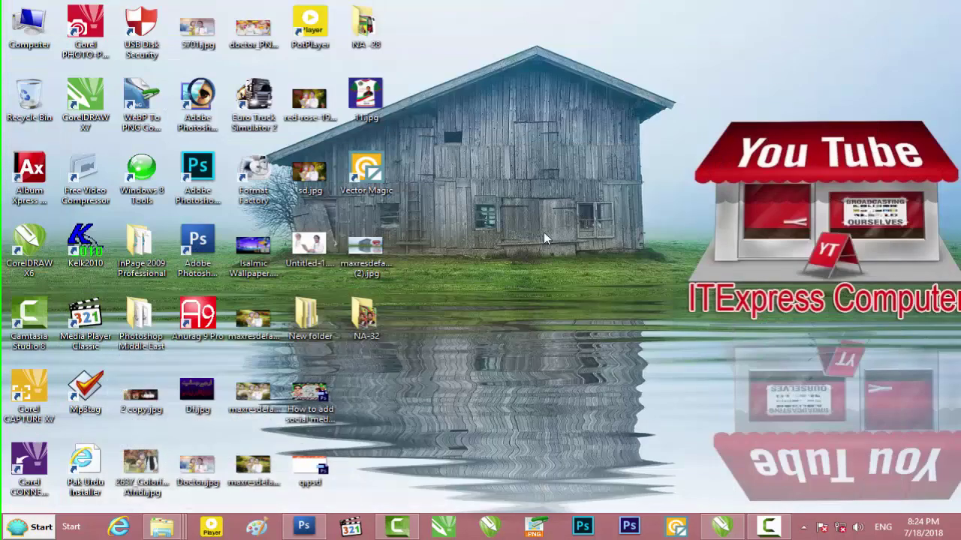
pyautogui.doubleClick(365, 37)
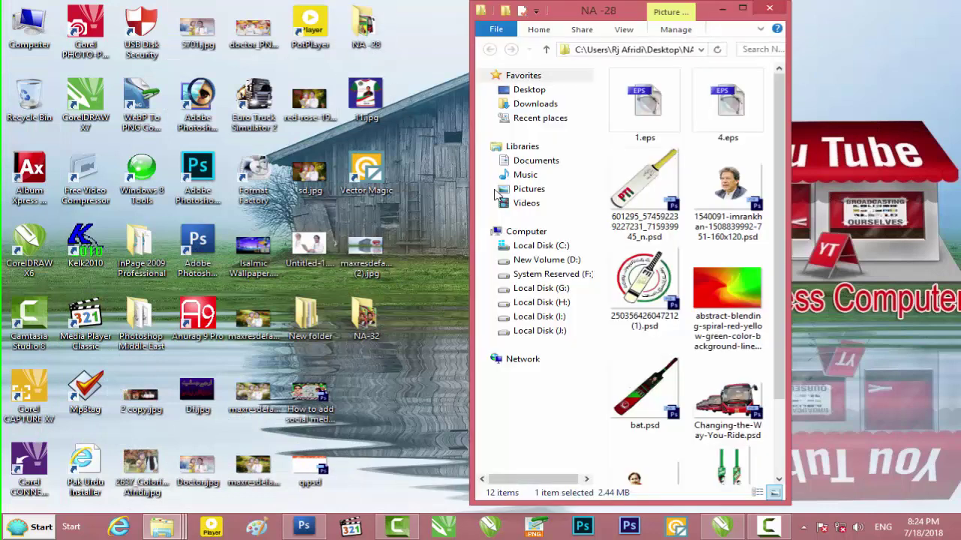
pyautogui.doubleClick(741, 13)
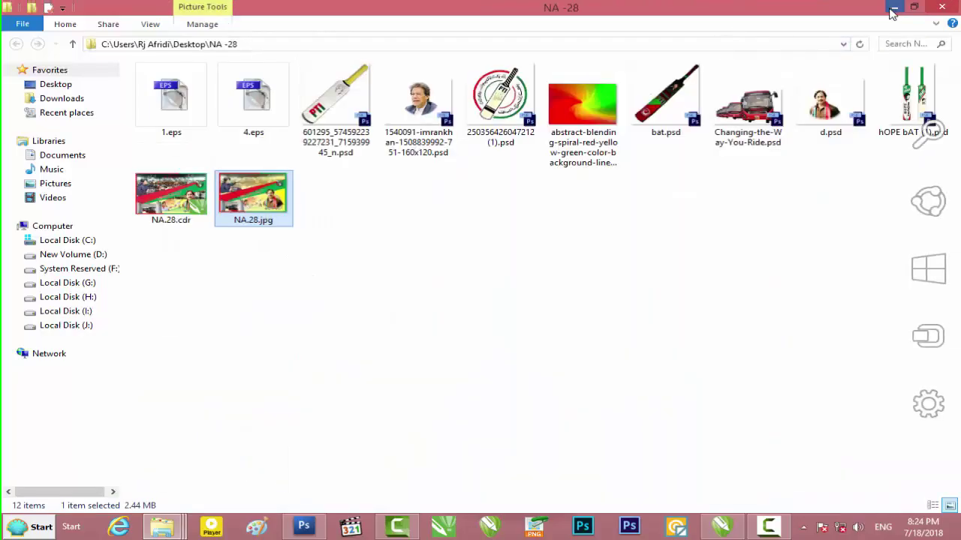
pyautogui.click(894, 7)
# Bring the speaker cutout 566de11d7e2ad.psd from the Imaran Khan\Psd folder into the CorelDRAW document.
pyautogui.moveTo(161, 527)
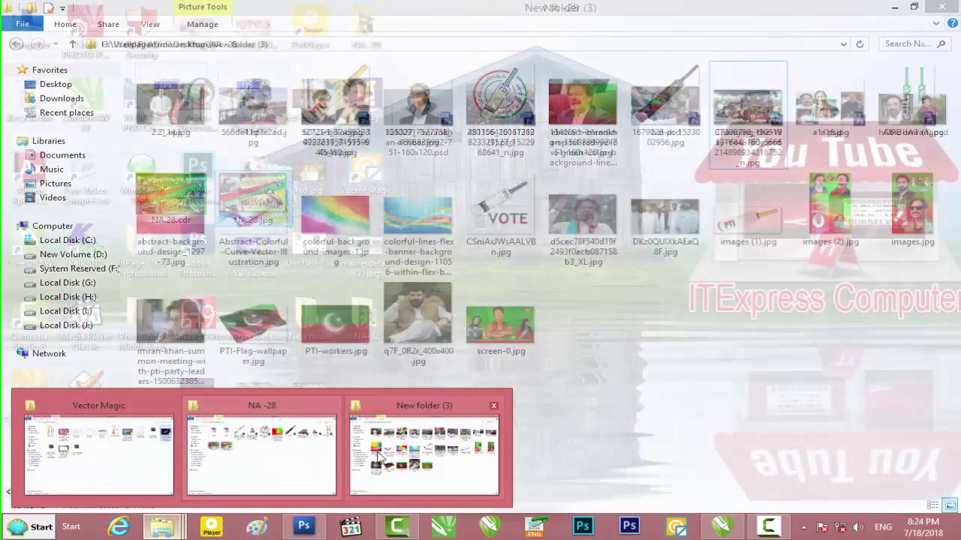
pyautogui.click(424, 454)
pyautogui.click(16, 44)
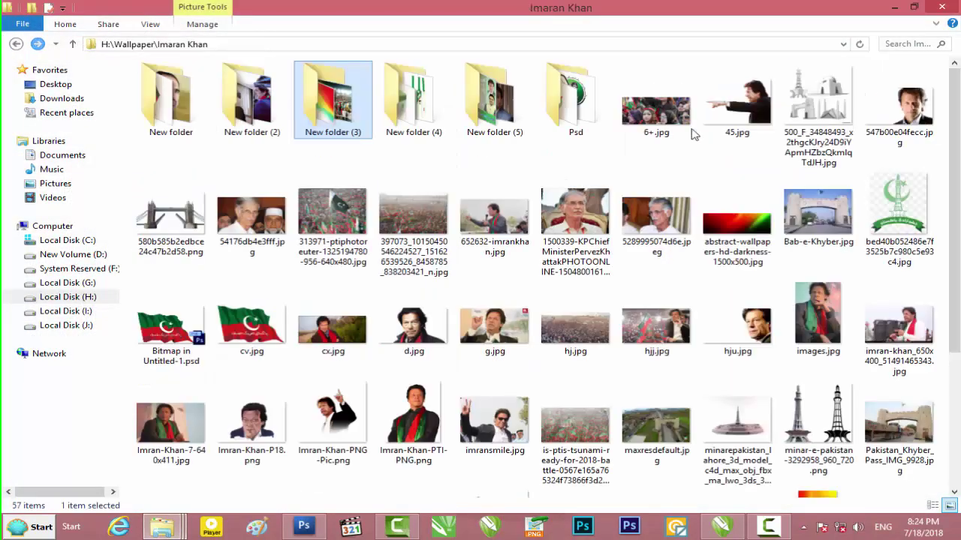
pyautogui.doubleClick(568, 124)
pyautogui.moveTo(899, 105); pyautogui.dragTo(448, 273)
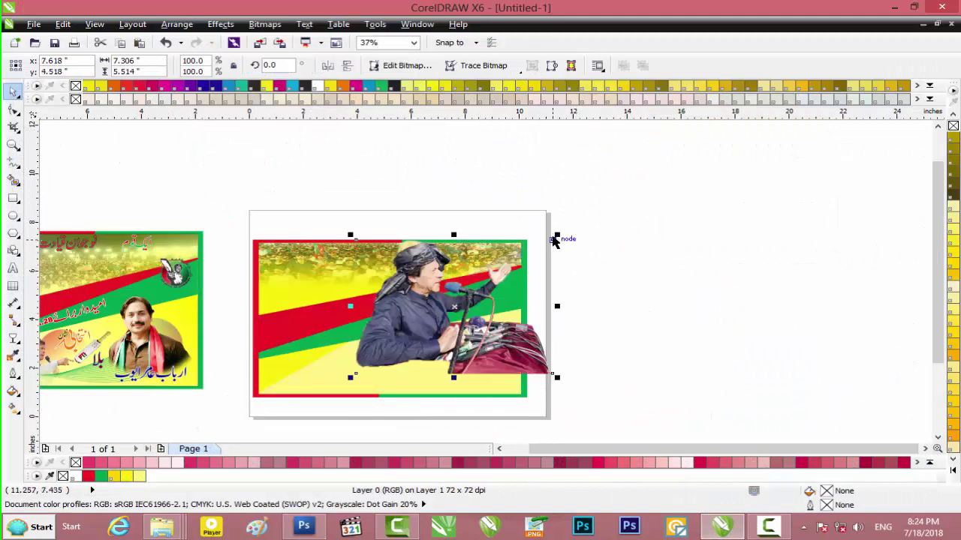
# Scale the speaker cutout to about 3.975 by 3 inches and PowerClip it inside the banner's inner yellow rectangle.
pyautogui.moveTo(559, 235); pyautogui.dragTo(508, 270)
pyautogui.moveTo(443, 293); pyautogui.dragTo(373, 286)
pyautogui.rightClick(379, 283)
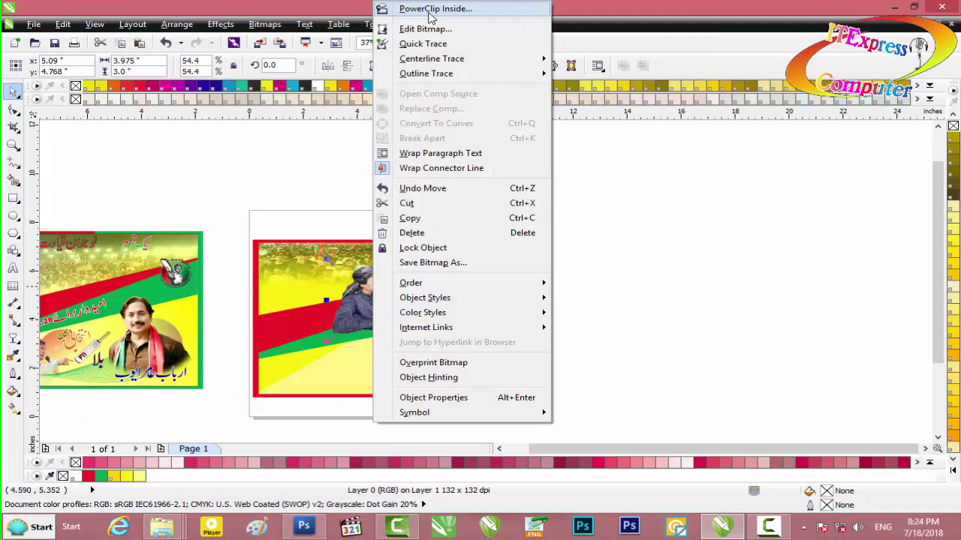
pyautogui.click(431, 8)
pyautogui.click(308, 253)
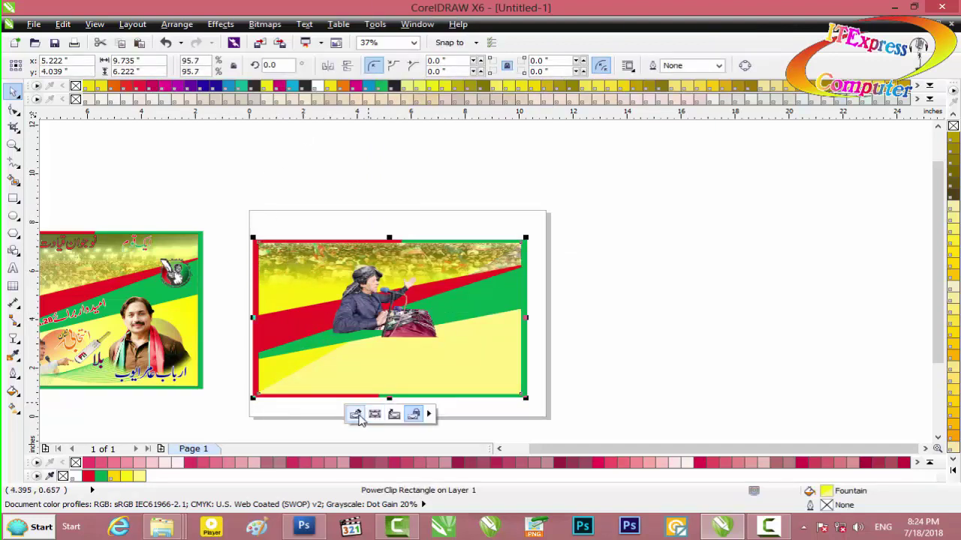
# Open the PowerClip contents for editing and bring the slanted band in front of the speaker cutout.
pyautogui.click(354, 413)
pyautogui.click(467, 286)
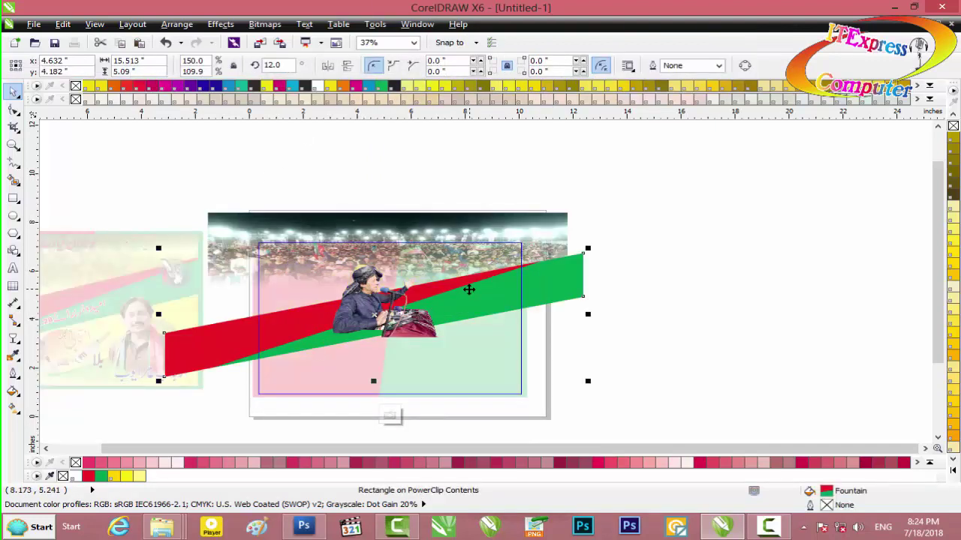
pyautogui.hotkey('shift', 'pageup')
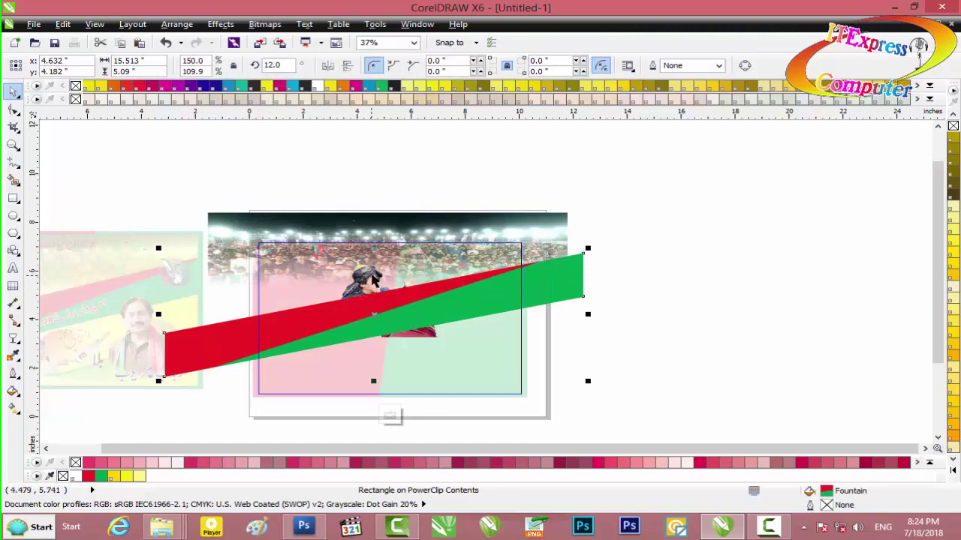
# Move the speaker cutout into the inner frame's upper-left corner, with its lower edge tucked behind the band.
pyautogui.click(373, 279)
pyautogui.moveTo(373, 279); pyautogui.dragTo(293, 256)
pyautogui.scroll(2, 293, 256)
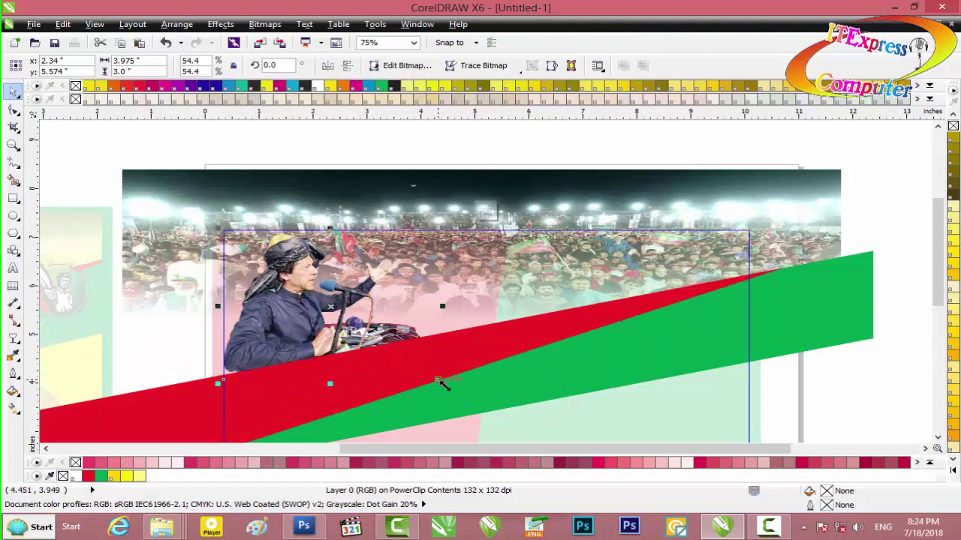
pyautogui.moveTo(318, 330); pyautogui.dragTo(317, 331)
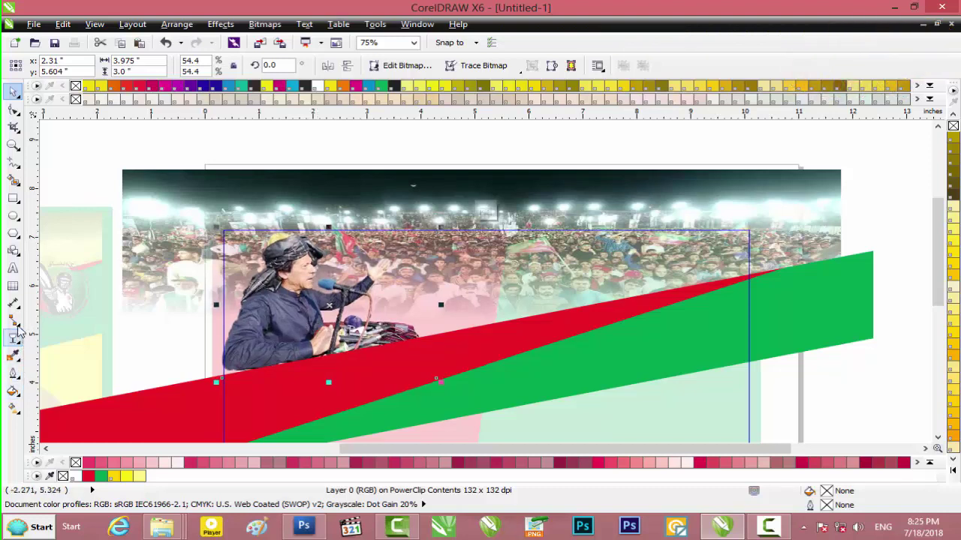
# Fade the speaker cutout's lower edge with a short downward linear transparency, and finish editing the PowerClip contents.
pyautogui.click(21, 346)
pyautogui.click(65, 427)
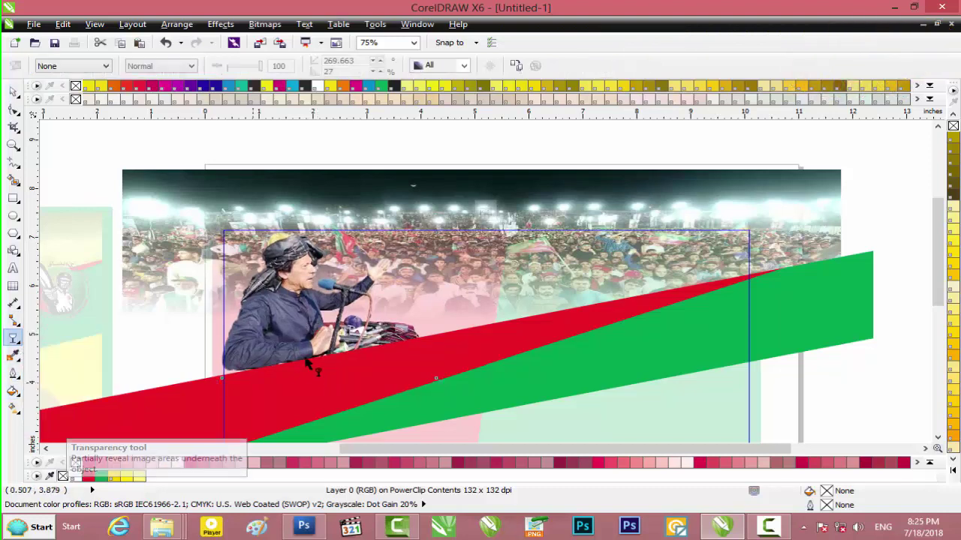
pyautogui.moveTo(300, 331); pyautogui.dragTo(298, 382)
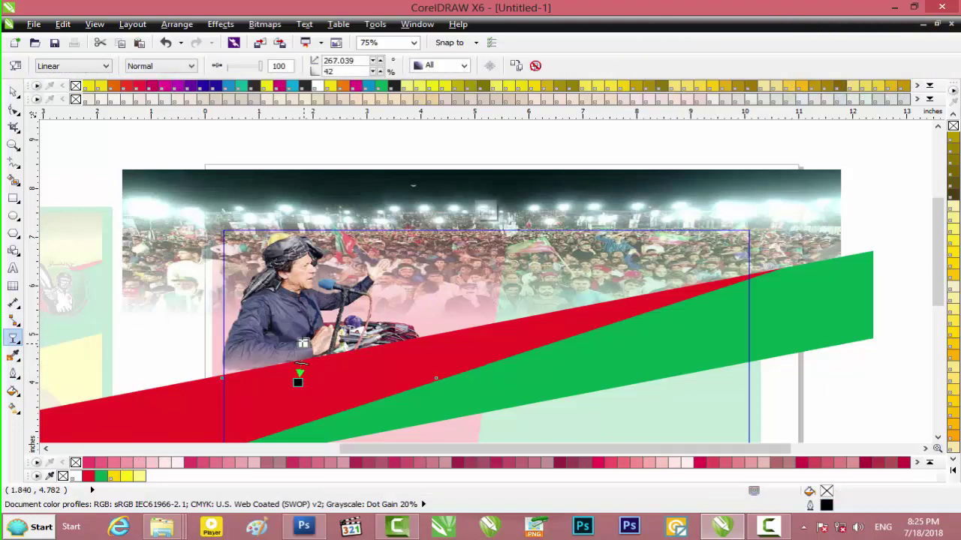
pyautogui.click(300, 362)
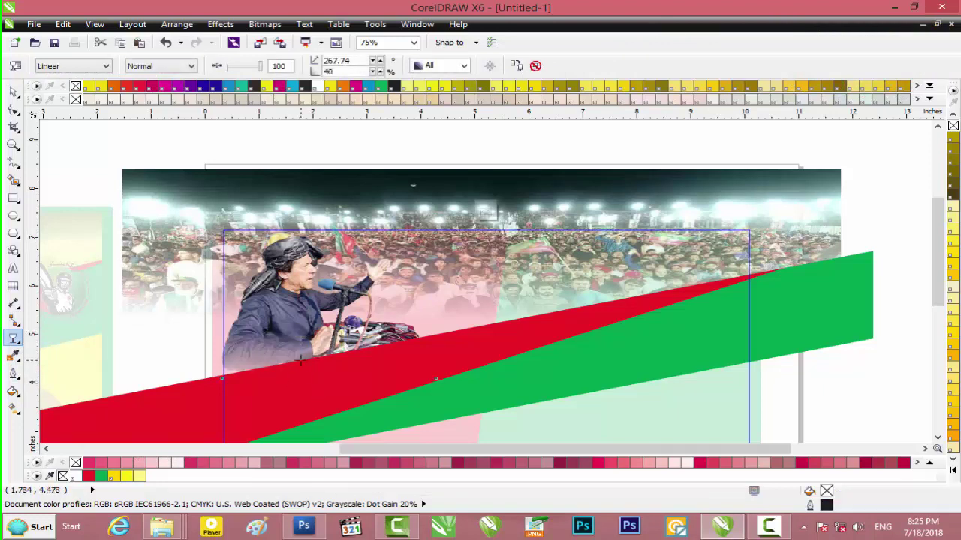
pyautogui.moveTo(300, 345)
pyautogui.mouseDown()
pyautogui.moveTo(299, 359)
pyautogui.moveTo(295, 339)
pyautogui.mouseUp()
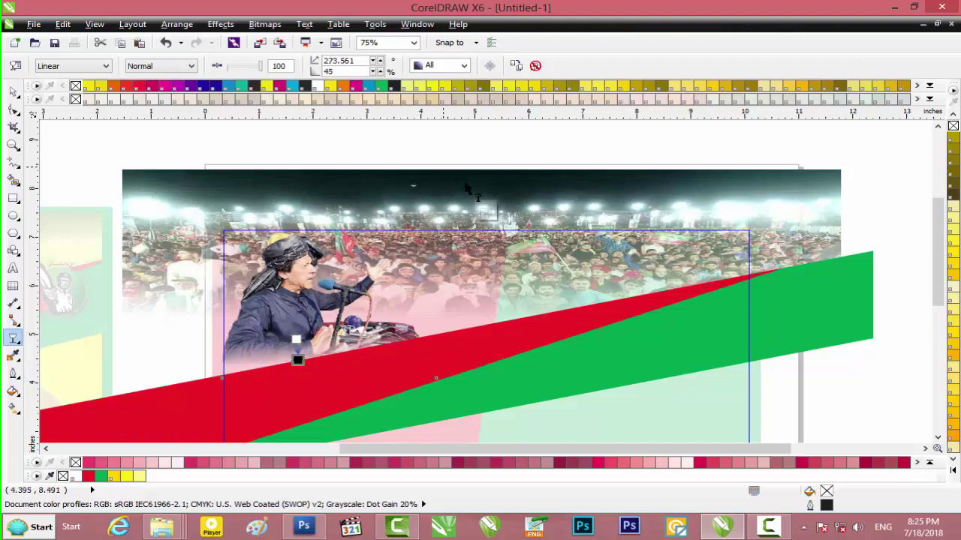
pyautogui.click(485, 210)
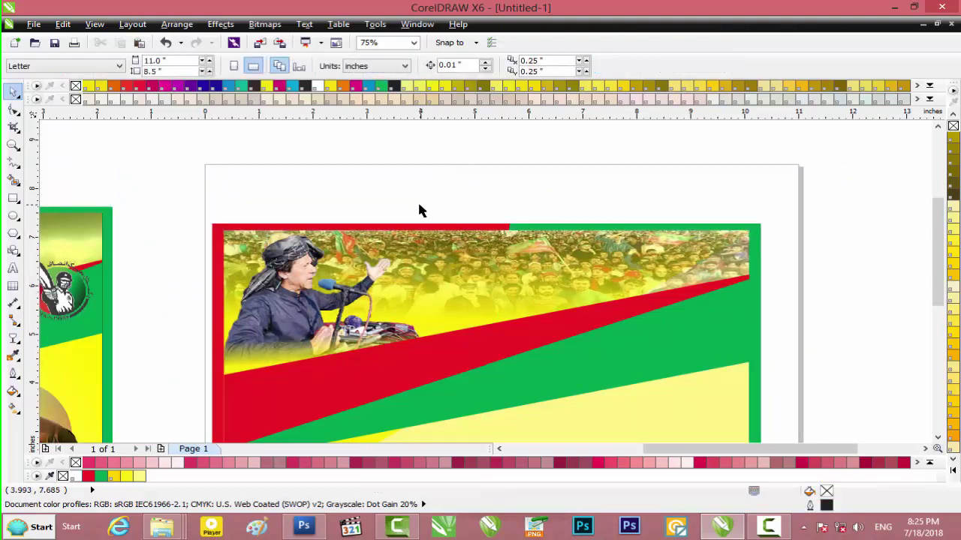
pyautogui.scroll(-1, 418, 211)
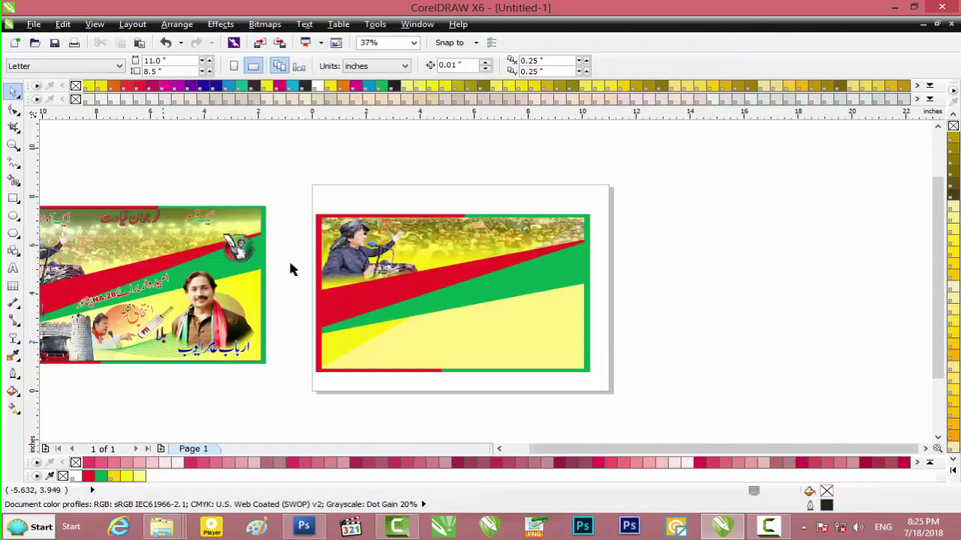
# Bring the candidate portrait d.psd from the NA -28 folder into the CorelDRAW document, placing it beside the banner page.
pyautogui.click(896, 9)
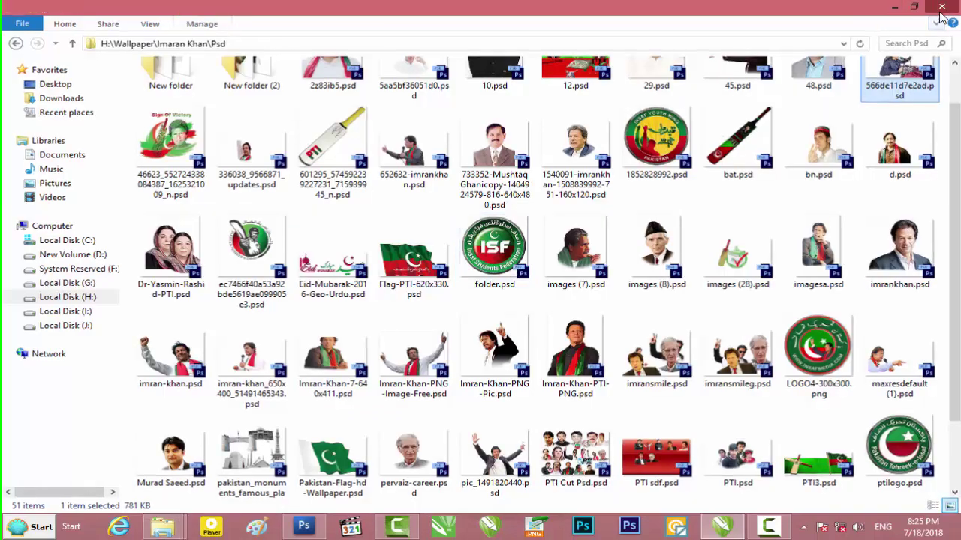
pyautogui.click(941, 9)
pyautogui.moveTo(162, 526)
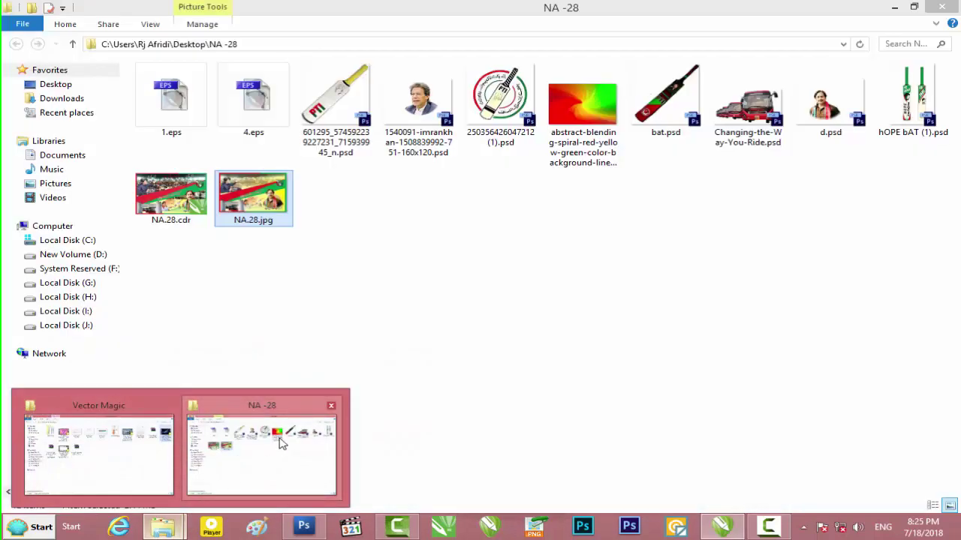
pyautogui.click(282, 444)
pyautogui.moveTo(833, 129); pyautogui.dragTo(707, 347)
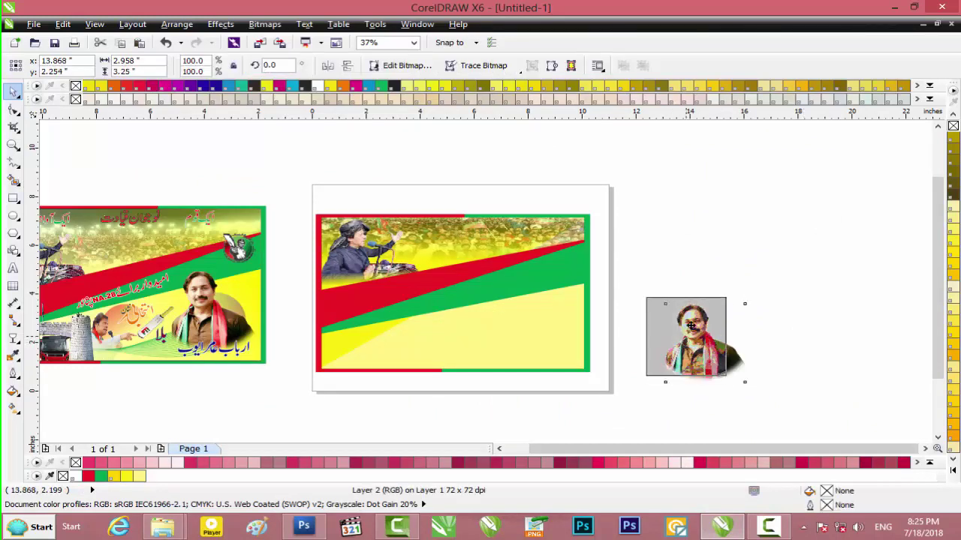
# Draw an ellipse about 1.86 × 1.5 inches on the banner's pale yellow area, filled red and without an outline.
pyautogui.moveTo(710, 314); pyautogui.dragTo(717, 283)
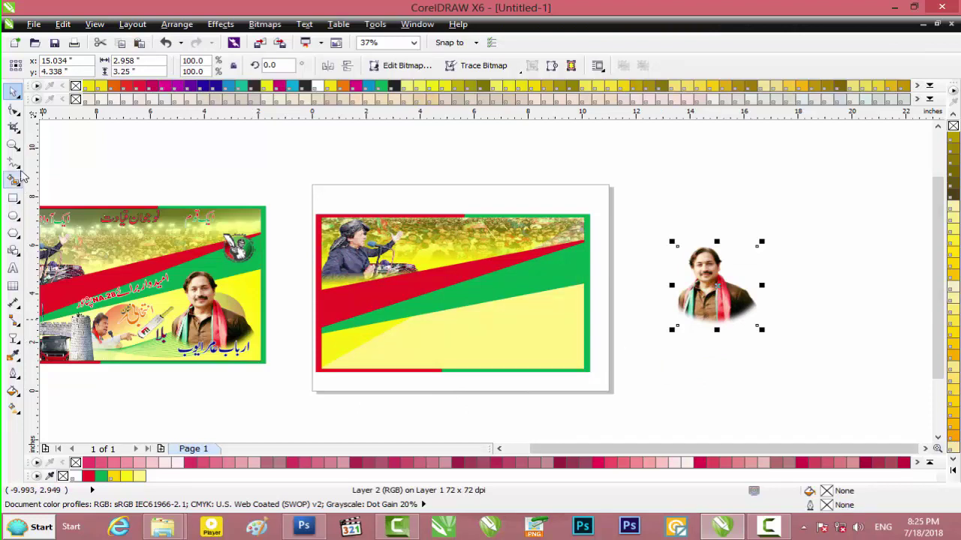
pyautogui.click(14, 216)
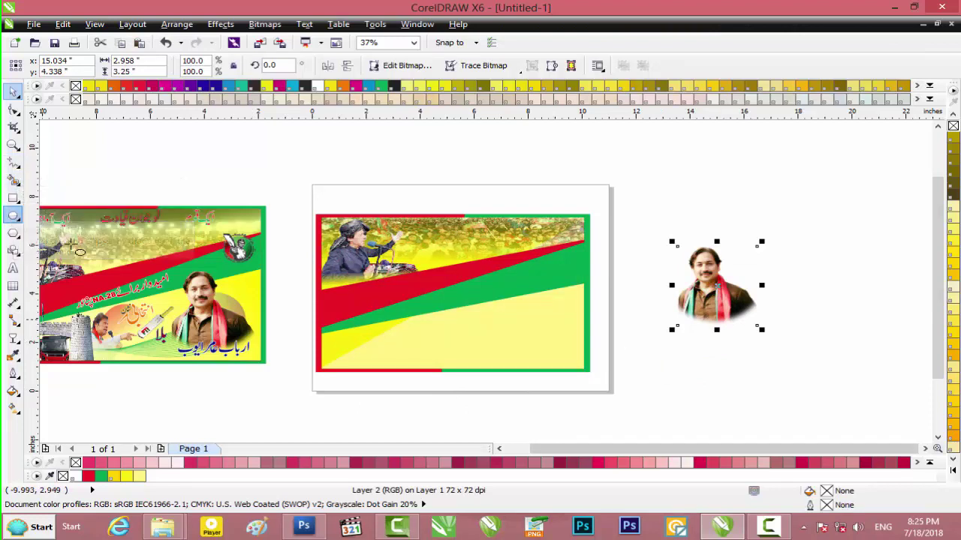
pyautogui.moveTo(650, 375); pyautogui.dragTo(735, 437)
pyautogui.moveTo(692, 402); pyautogui.dragTo(482, 334)
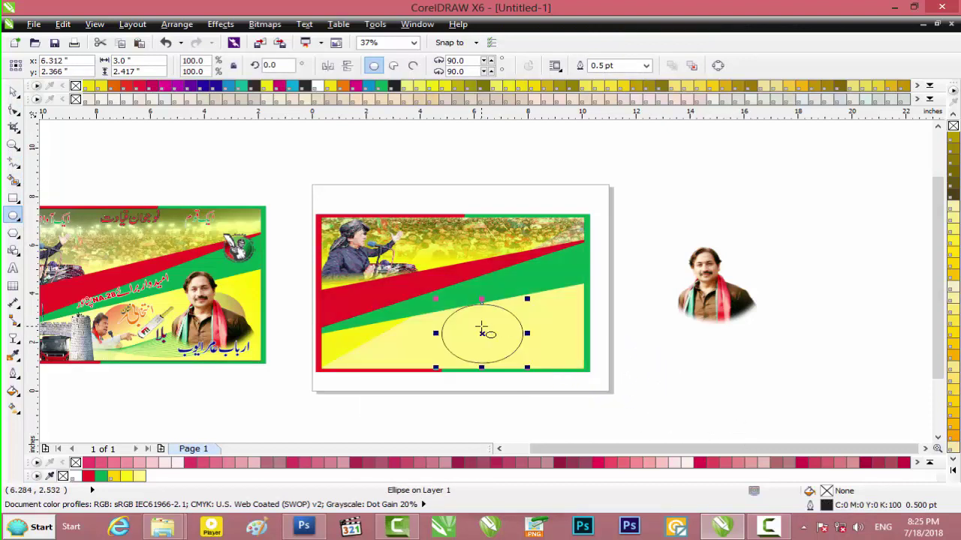
pyautogui.scroll(2, 482, 329)
pyautogui.moveTo(568, 278); pyautogui.dragTo(537, 299)
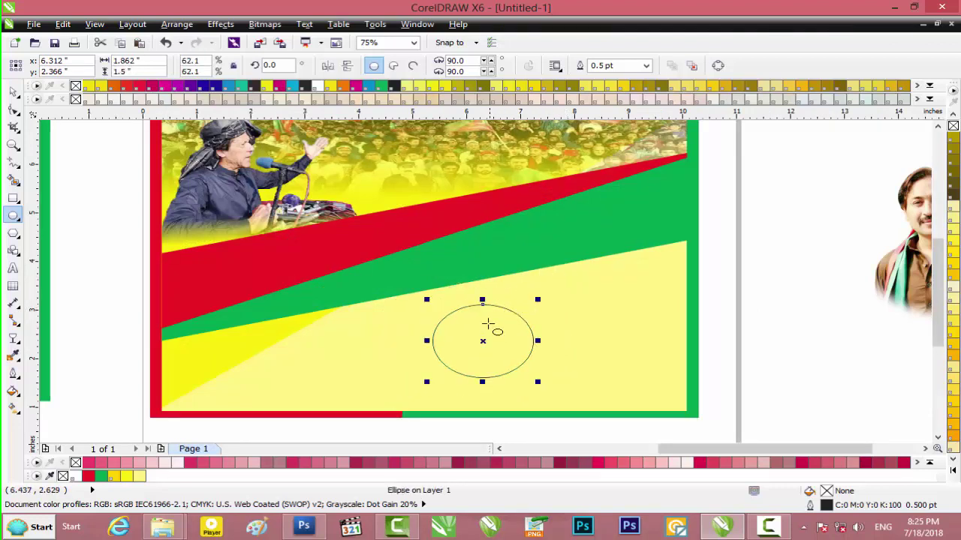
pyautogui.scroll(-2, 286, 298)
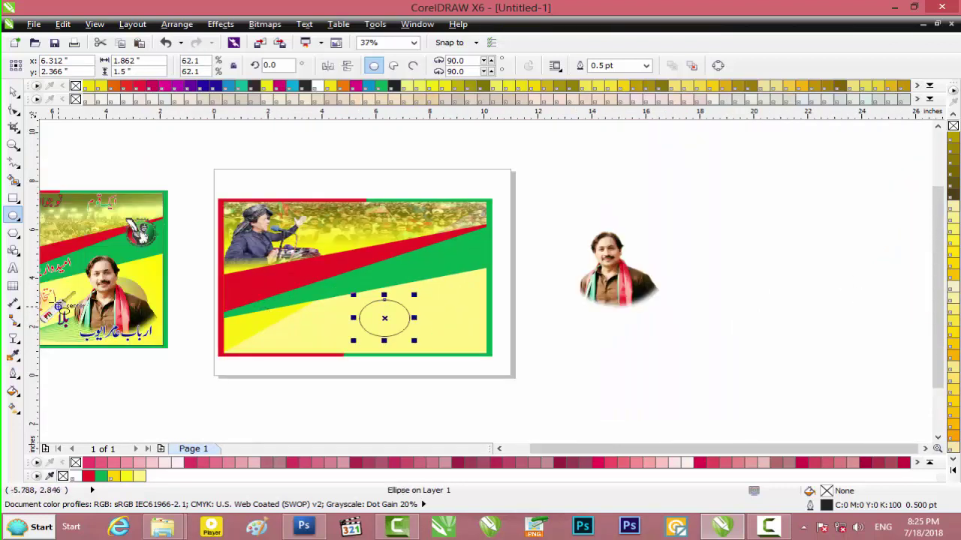
pyautogui.click(88, 478)
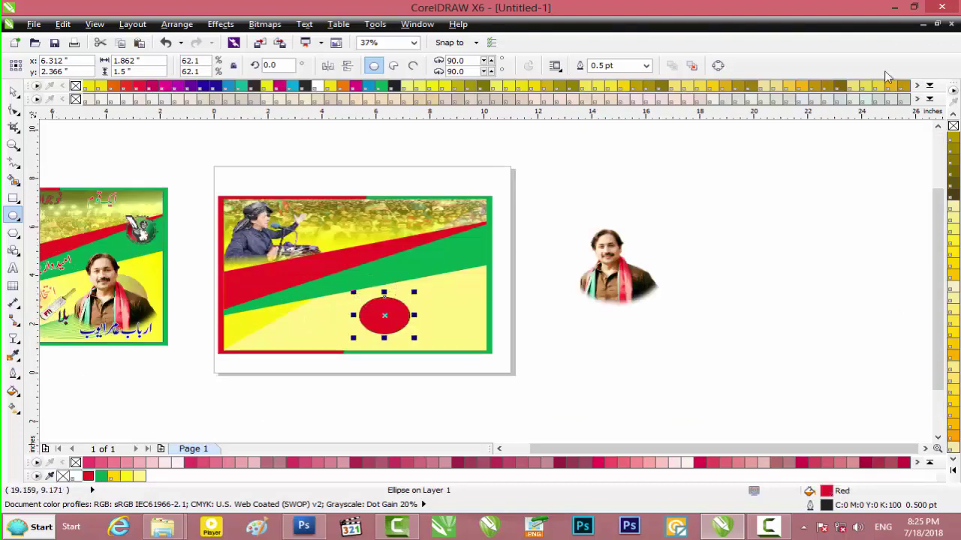
pyautogui.rightClick(953, 126)
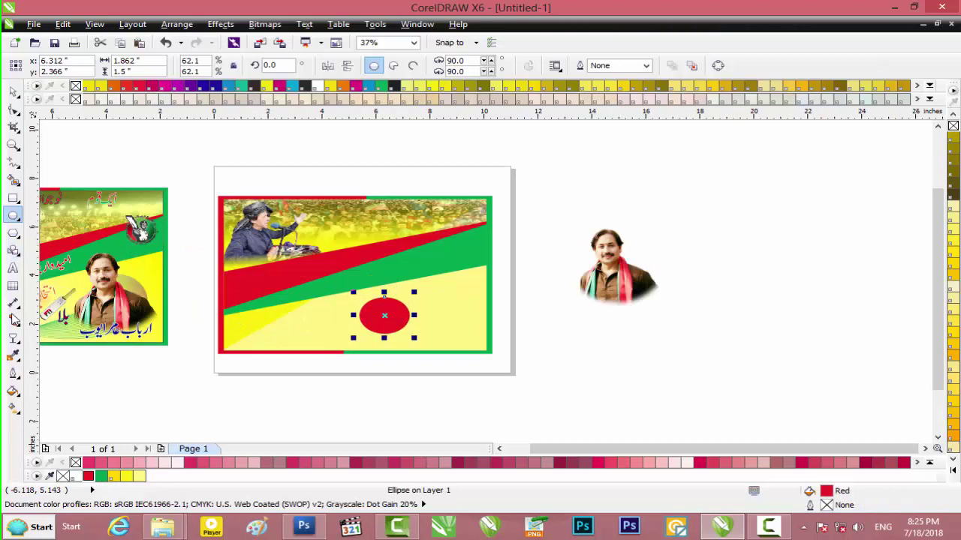
# Fade the red ellipse downward with a vertical linear transparency that starts above it and ends just below its center.
pyautogui.click(13, 339)
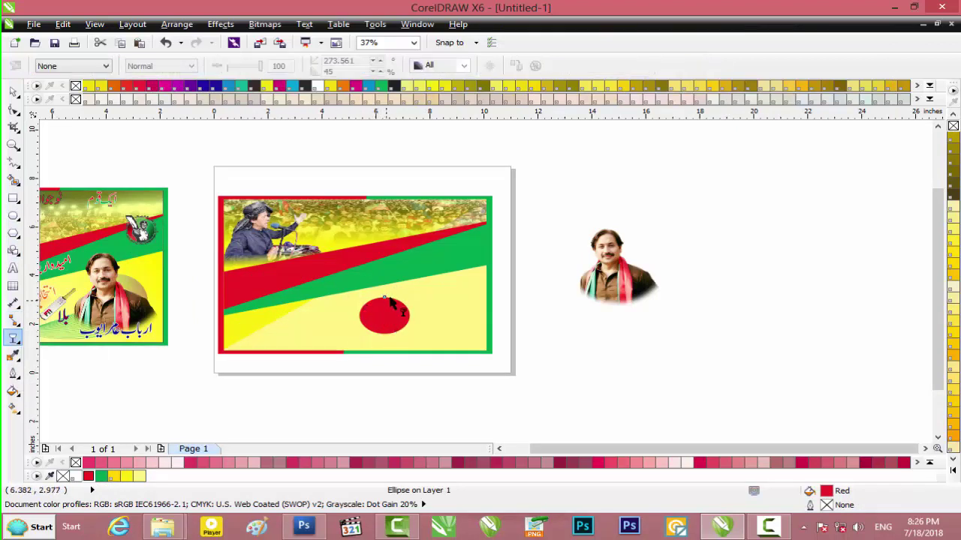
pyautogui.moveTo(383, 334); pyautogui.dragTo(389, 328)
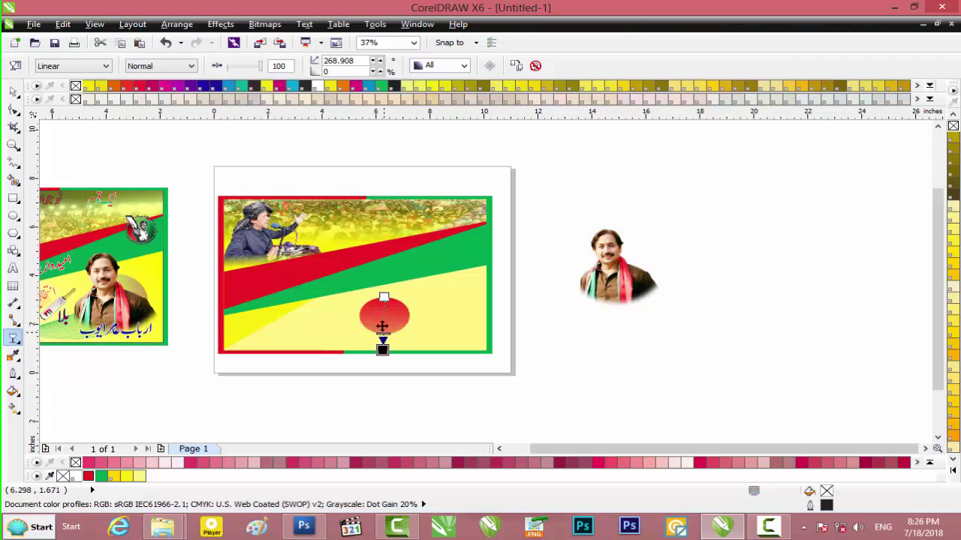
pyautogui.moveTo(384, 297); pyautogui.dragTo(383, 278)
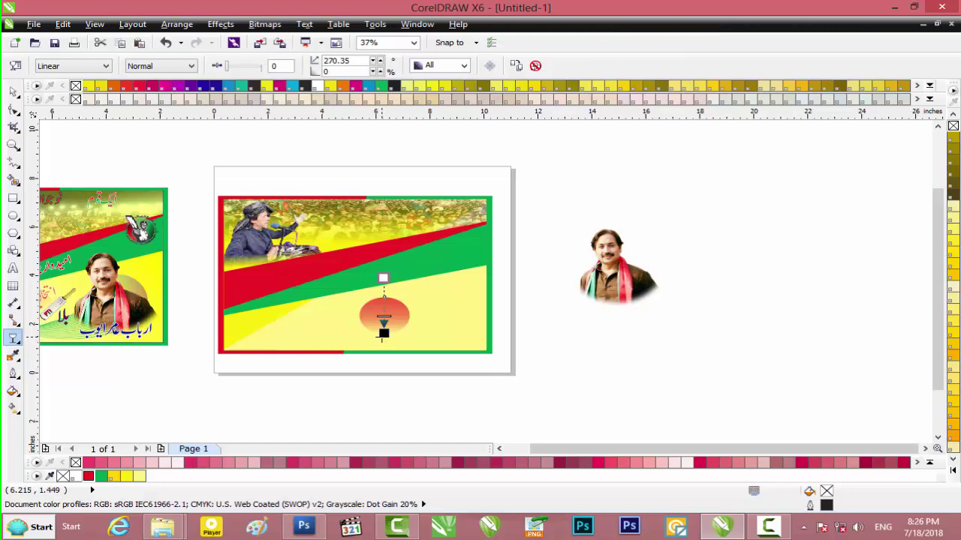
pyautogui.moveTo(383, 324); pyautogui.dragTo(384, 323)
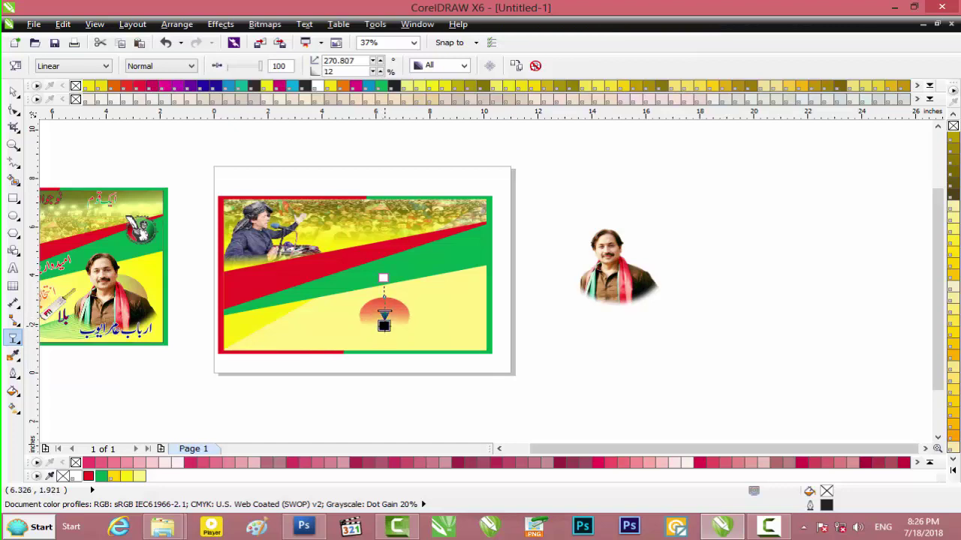
pyautogui.hotkey('ctrl', 'z')
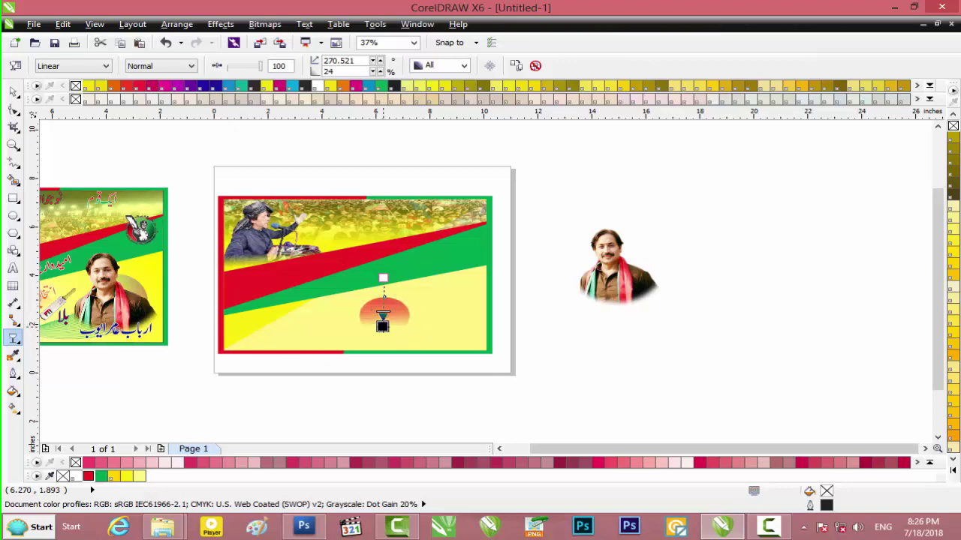
pyautogui.moveTo(382, 277); pyautogui.dragTo(382, 319)
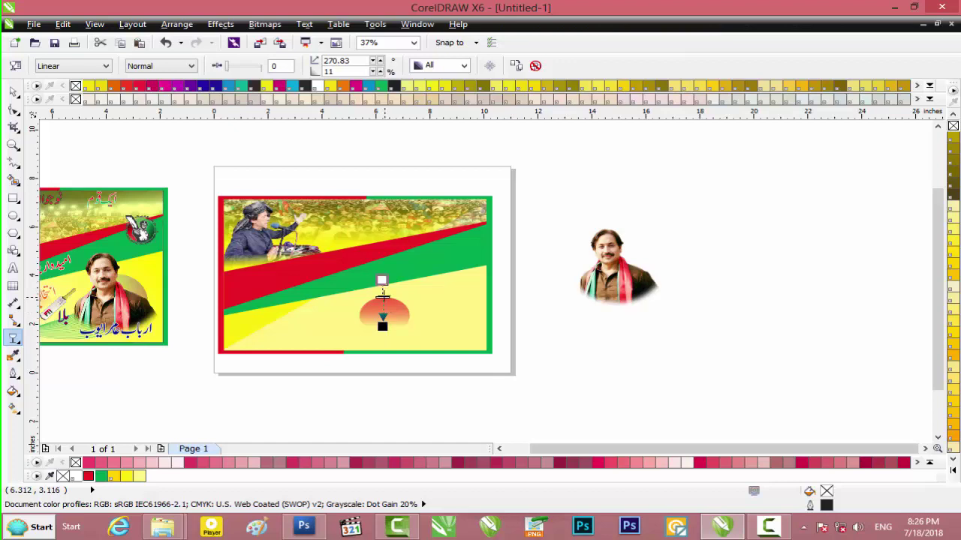
pyautogui.press('space')
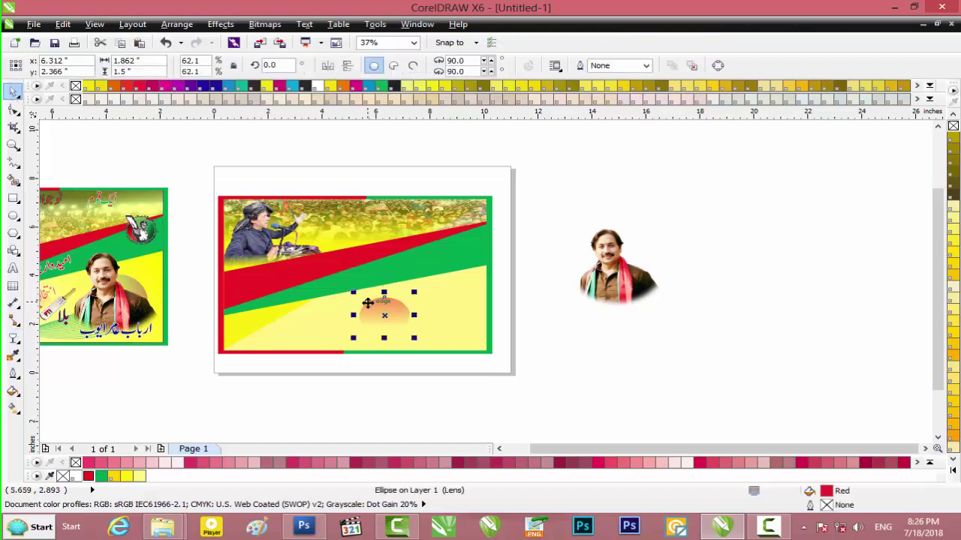
# Duplicate the faded ellipse toward the banner's right side, and shift the original slightly left and up to balance the pair.
pyautogui.moveTo(393, 310); pyautogui.dragTo(454, 317)
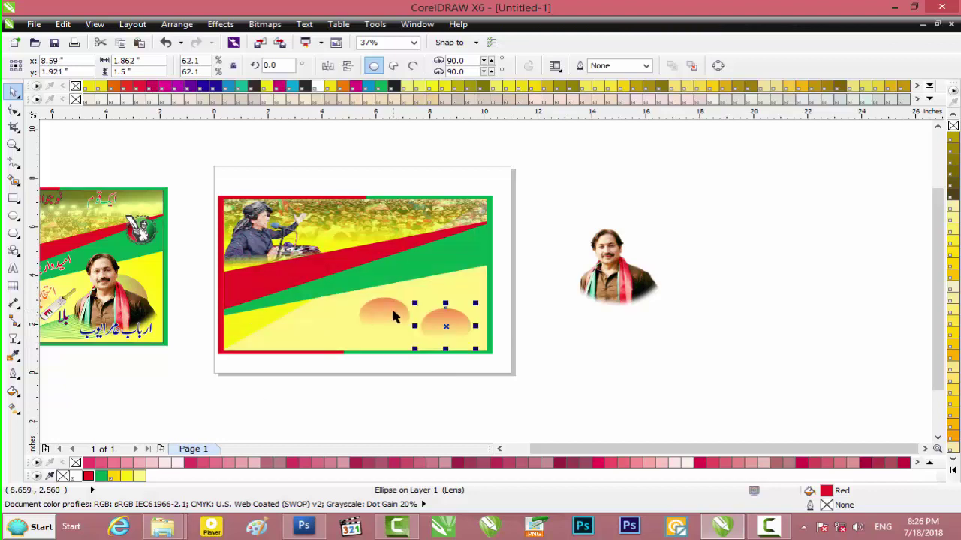
pyautogui.moveTo(393, 316); pyautogui.dragTo(394, 316)
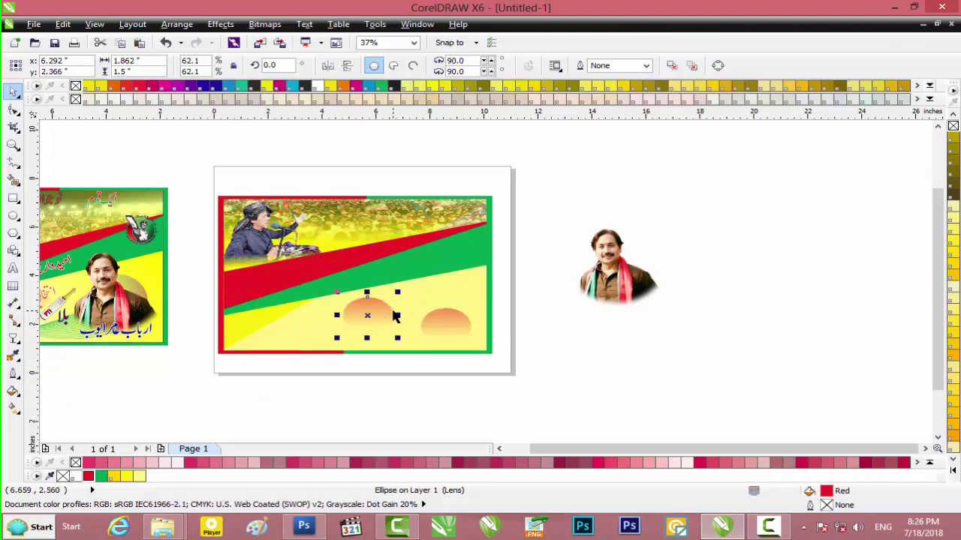
pyautogui.scroll(2, 393, 316)
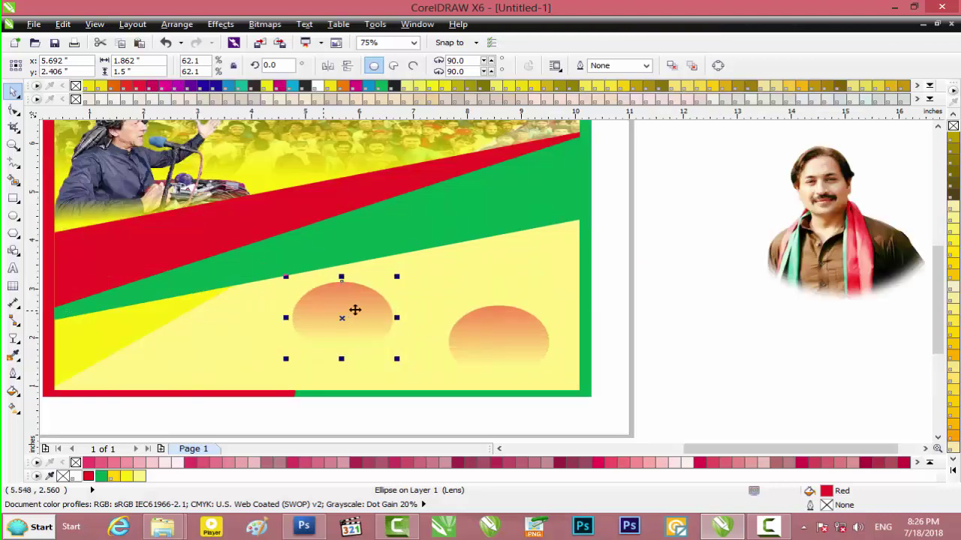
pyautogui.press('Up')
pyautogui.press('Up')
pyautogui.press('Up')
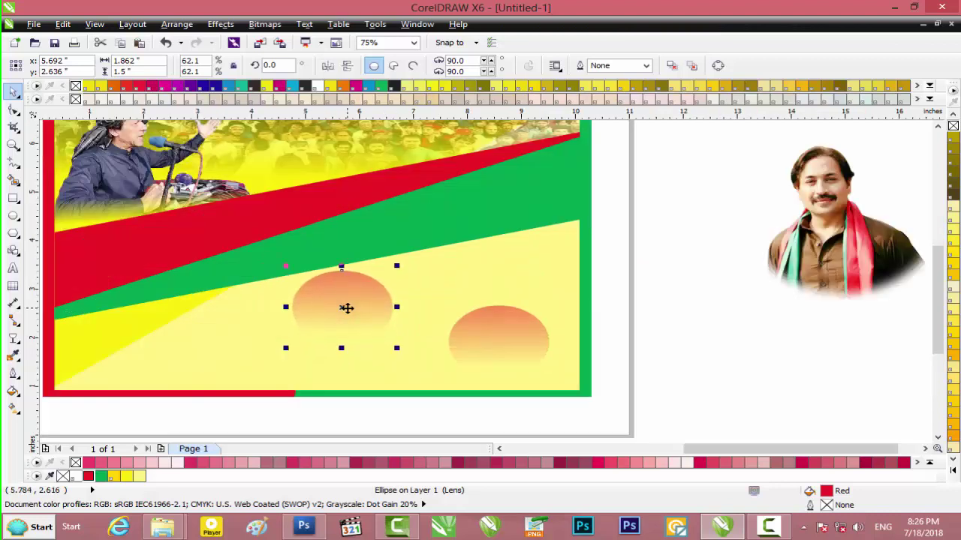
pyautogui.click(513, 329)
pyautogui.moveTo(512, 325); pyautogui.dragTo(513, 308)
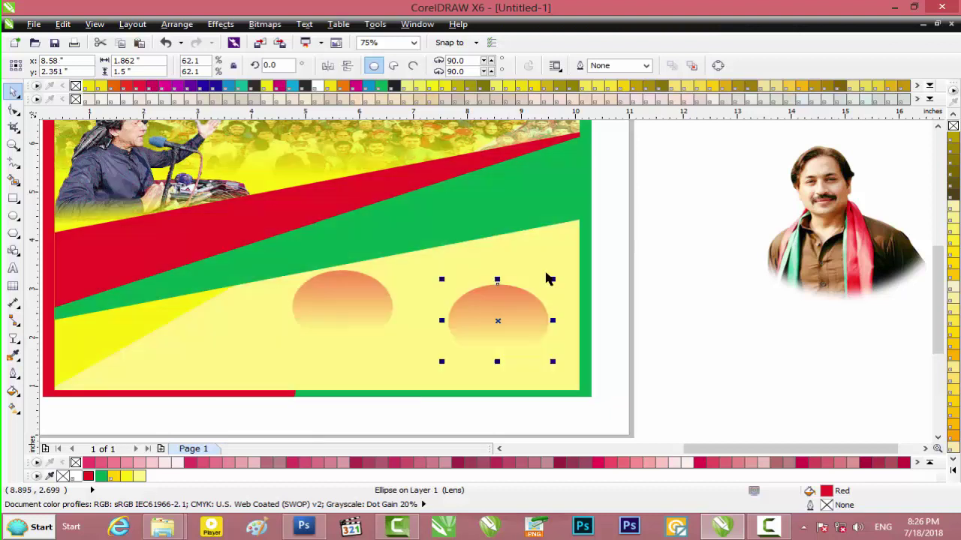
# Enlarge the right ellipse to about 2.46 × 1.99 inches and raise it slightly, and shrink the left ellipse.
pyautogui.moveTo(552, 280); pyautogui.dragTo(568, 262)
pyautogui.click(348, 302)
pyautogui.moveTo(398, 266); pyautogui.dragTo(355, 279)
pyautogui.click(513, 307)
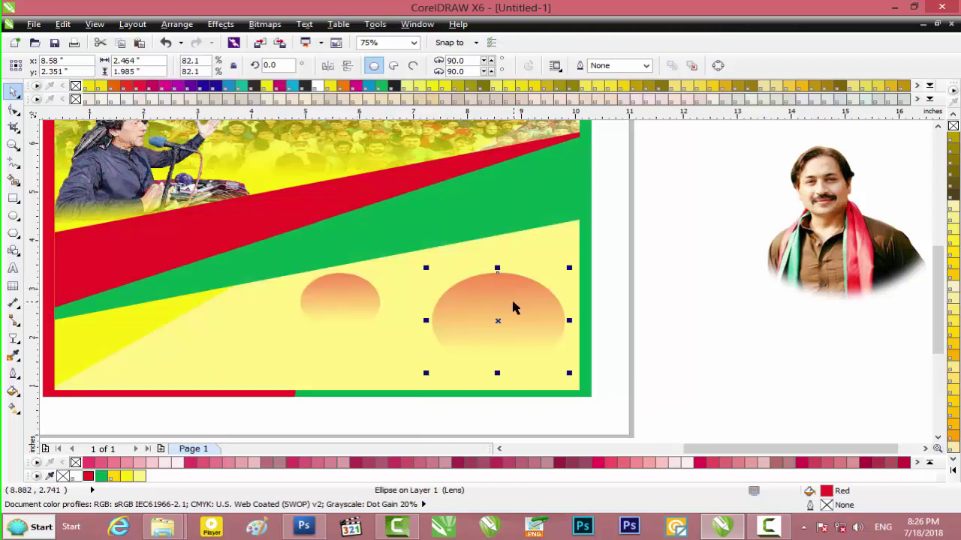
pyautogui.press('Up')
pyautogui.press('Up')
pyautogui.press('Up')
pyautogui.press('Up')
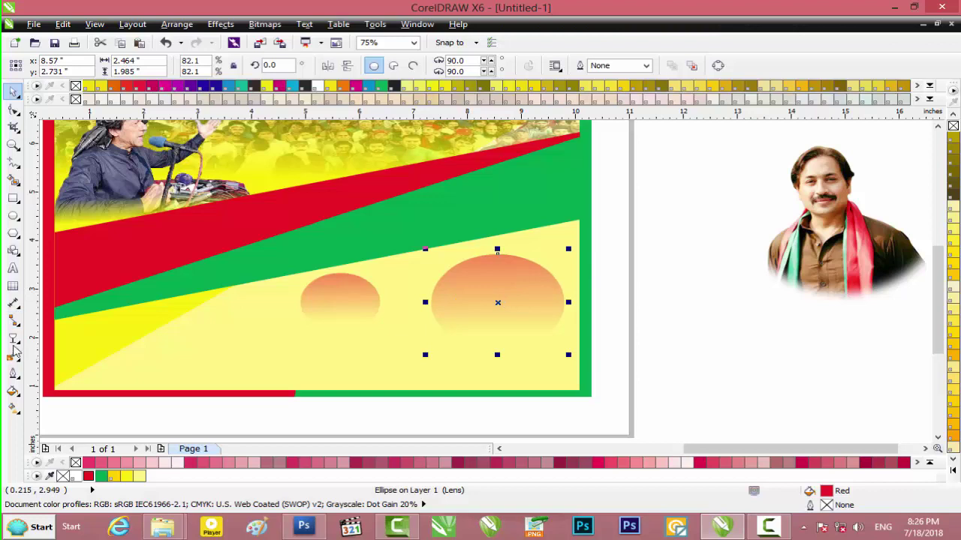
# Redirect the right ellipse's linear transparency so it fades diagonally from its upper right edge toward its center.
pyautogui.click(13, 338)
pyautogui.moveTo(493, 333); pyautogui.dragTo(406, 316)
pyautogui.moveTo(491, 209); pyautogui.dragTo(560, 266)
pyautogui.moveTo(406, 315); pyautogui.dragTo(489, 308)
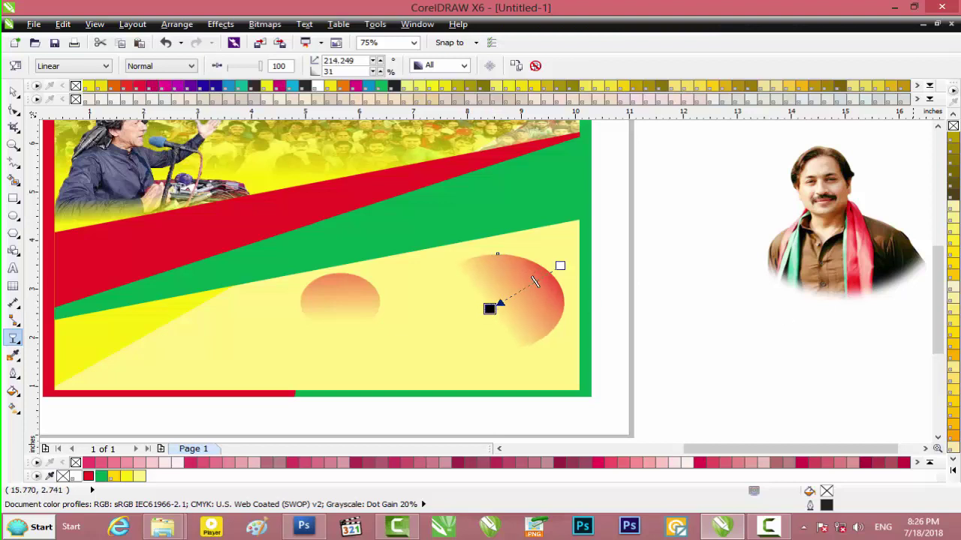
# Recolor the right ellipse to PANTONE Process Blue and soften its transparency by starting the fade beyond its right edge.
pyautogui.click(231, 87)
pyautogui.scroll(-2, 550, 293)
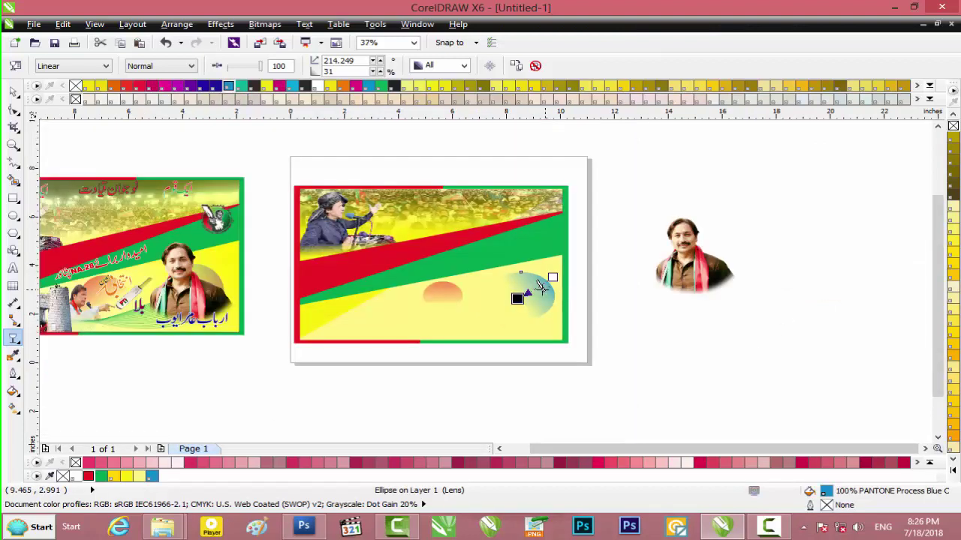
pyautogui.scroll(2, 334, 299)
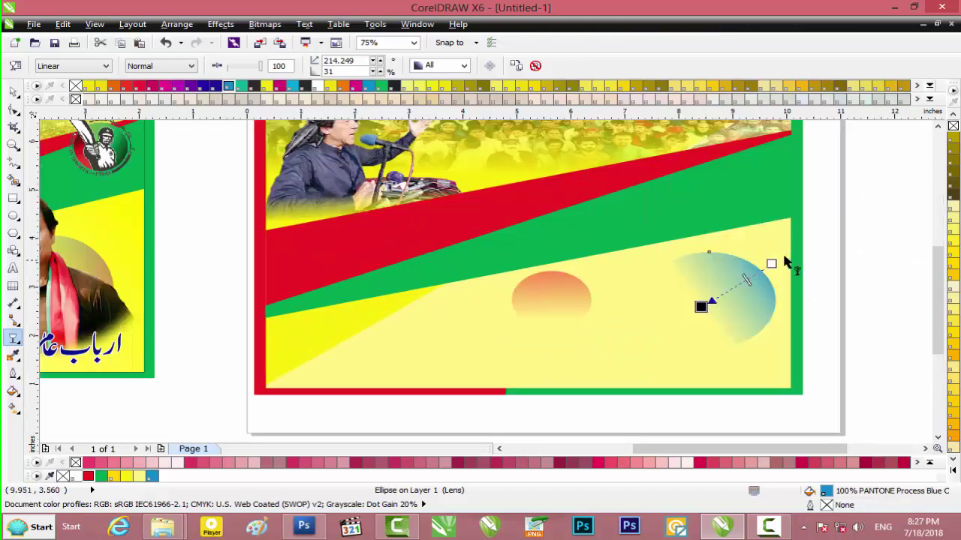
pyautogui.moveTo(771, 265); pyautogui.dragTo(801, 259)
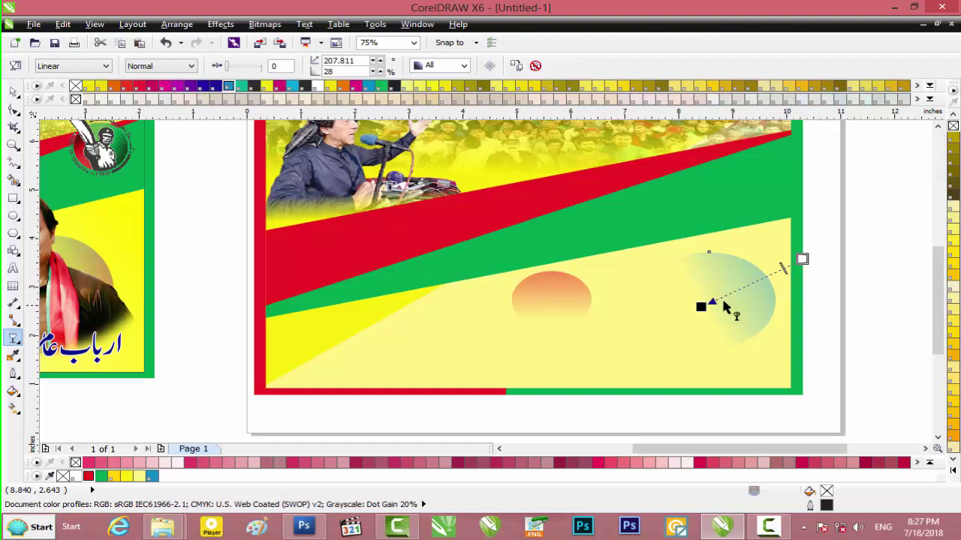
pyautogui.moveTo(782, 267); pyautogui.dragTo(802, 283)
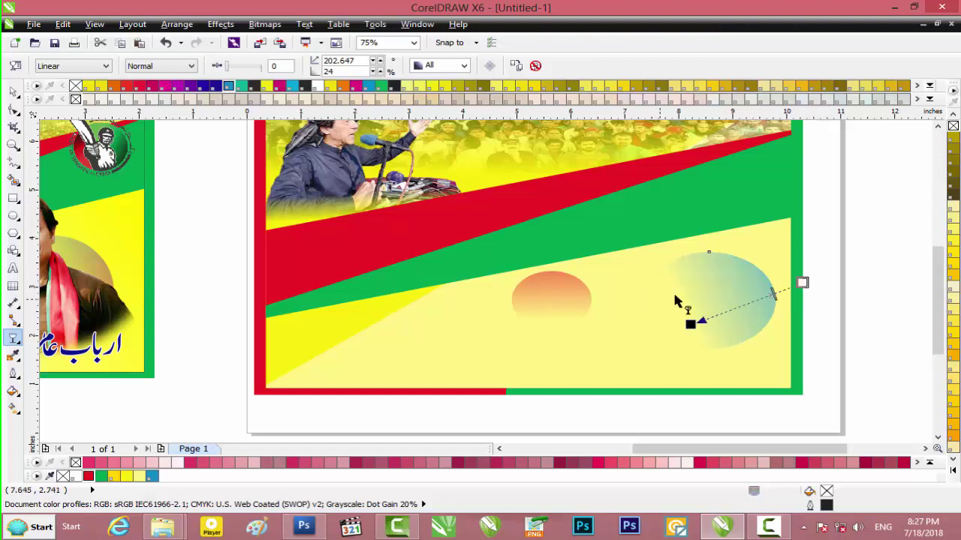
pyautogui.click(917, 246)
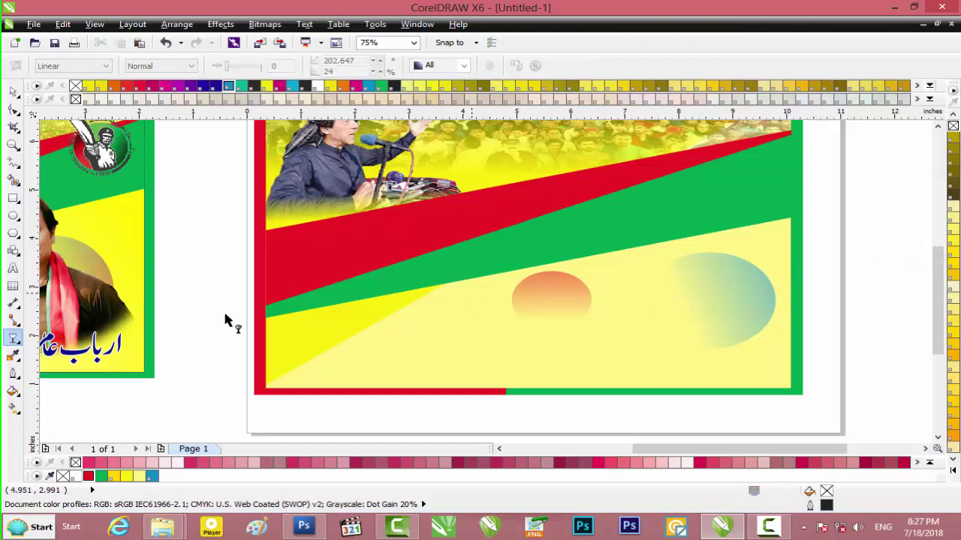
# Draw a slanted line below the candidate portrait, convert it to a curve and bend it into an S shape.
pyautogui.click(14, 162)
pyautogui.scroll(-1, 278, 333)
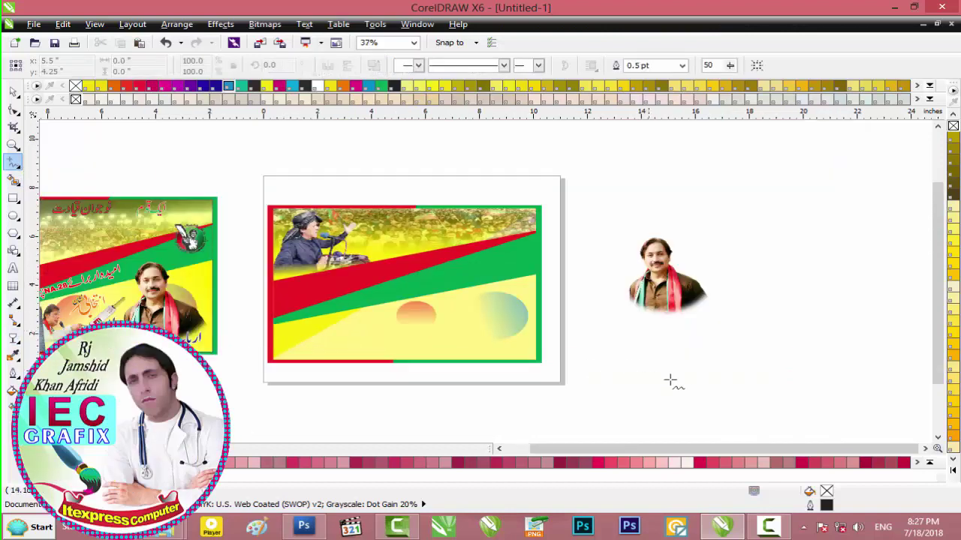
pyautogui.moveTo(682, 364); pyautogui.dragTo(599, 422)
pyautogui.press('F10')
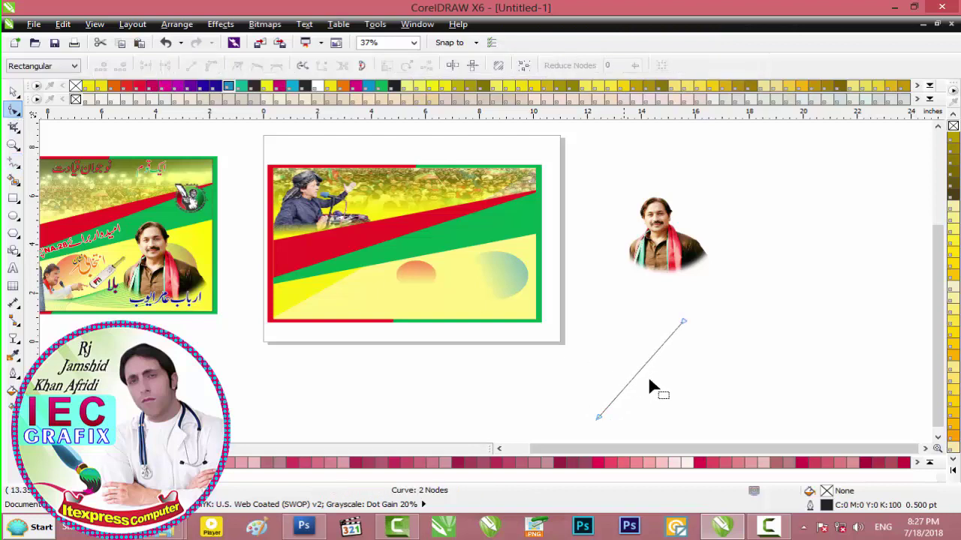
pyautogui.rightClick(642, 367)
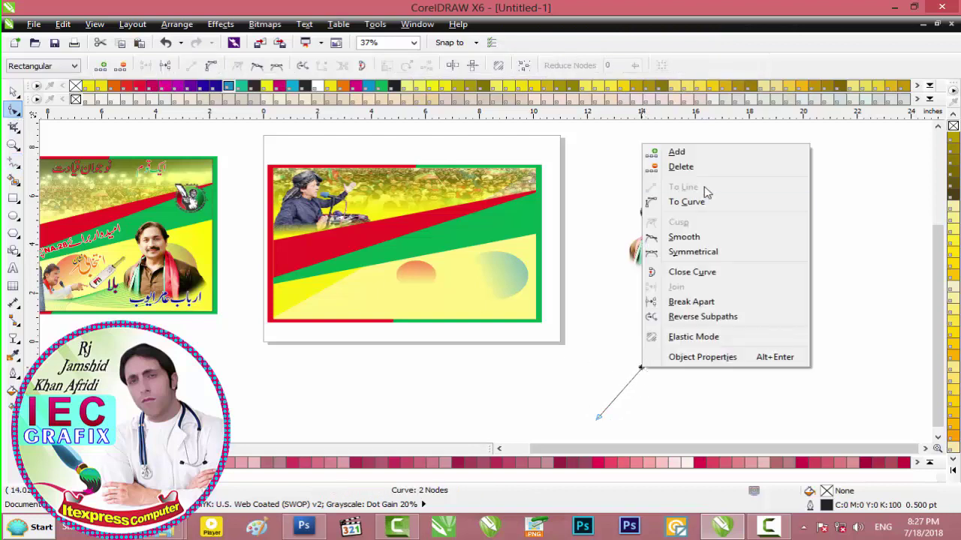
pyautogui.click(699, 207)
pyautogui.moveTo(658, 361); pyautogui.dragTo(583, 369)
pyautogui.moveTo(685, 320); pyautogui.dragTo(681, 297)
pyautogui.moveTo(683, 352); pyautogui.dragTo(646, 348)
# Make a copy of the S-curve rotated about 302.7° around its lower end, leaving the original in place.
pyautogui.click(14, 91)
pyautogui.click(647, 348)
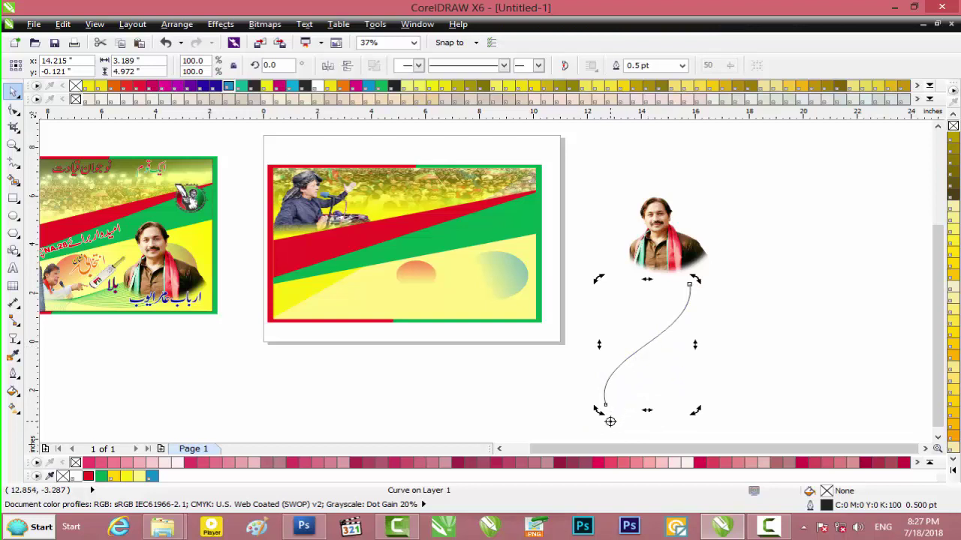
pyautogui.moveTo(696, 279); pyautogui.dragTo(738, 415)
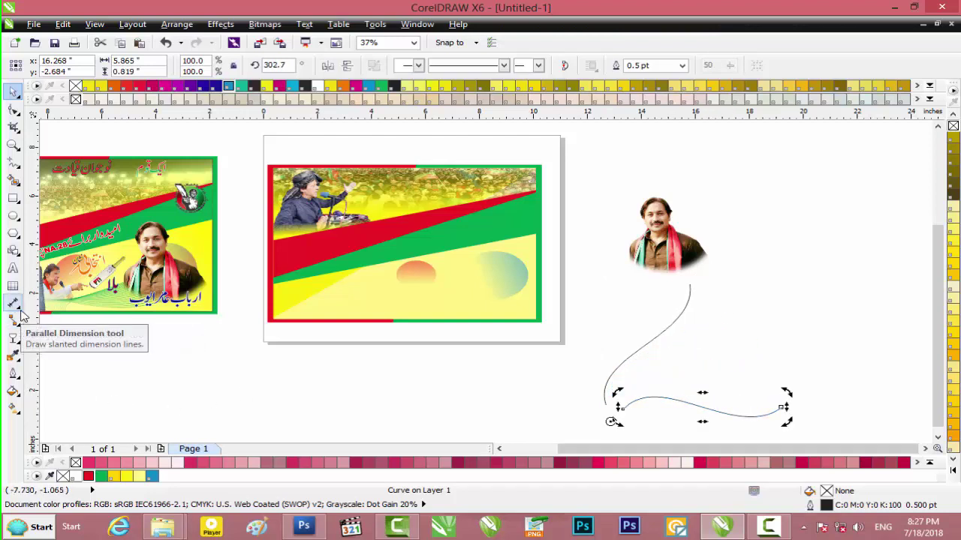
# Blend the two S-curves with 20 steps to form a fan of flowing lines.
pyautogui.click(15, 339)
pyautogui.click(22, 344)
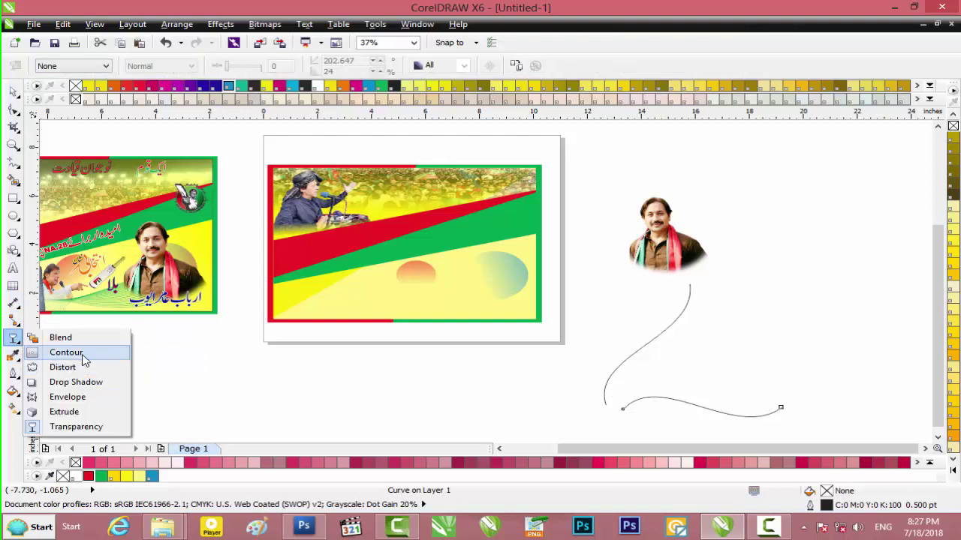
pyautogui.click(90, 339)
pyautogui.moveTo(665, 402); pyautogui.dragTo(643, 345)
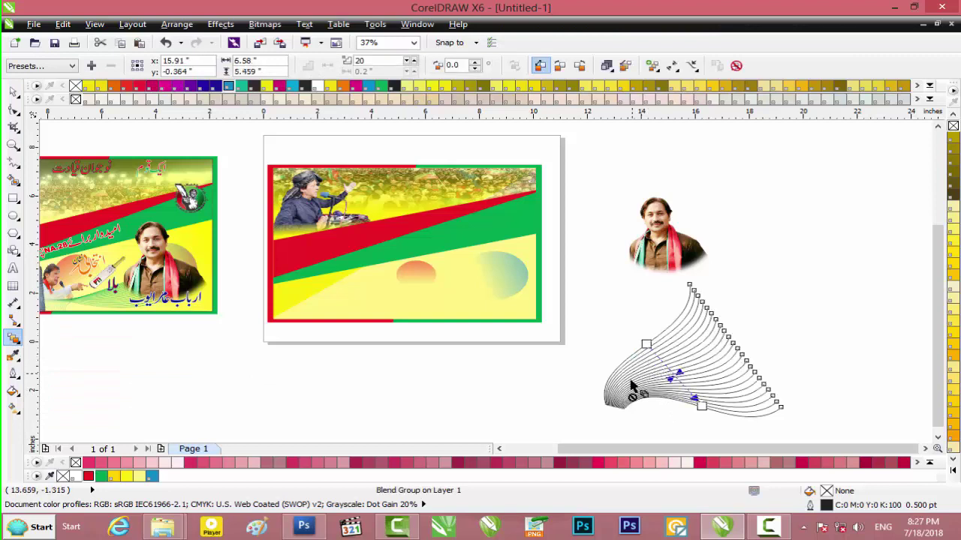
pyautogui.click(13, 110)
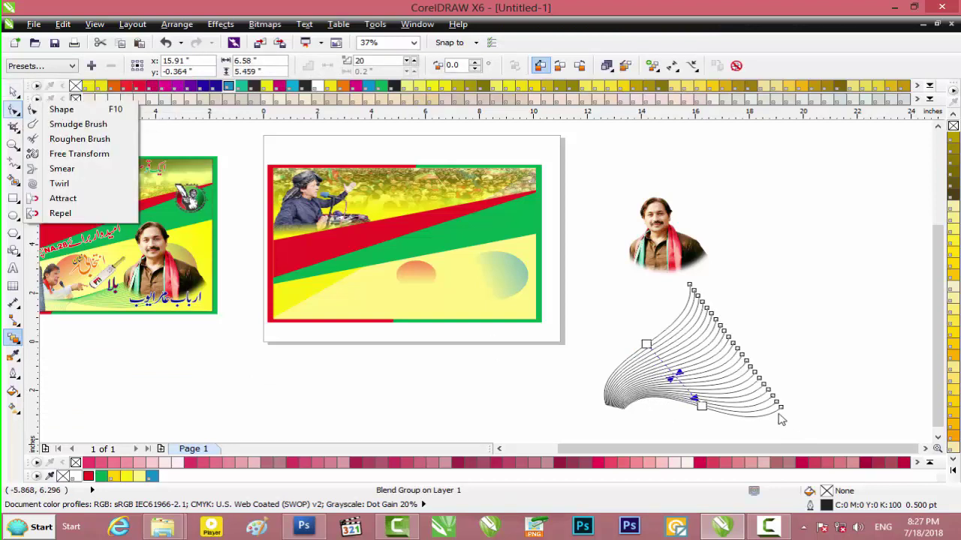
# Move the blend's lower control curve to about x 13.9, y -2.1 inches so the fan of lines crosses over itself.
pyautogui.scroll(2, 778, 426)
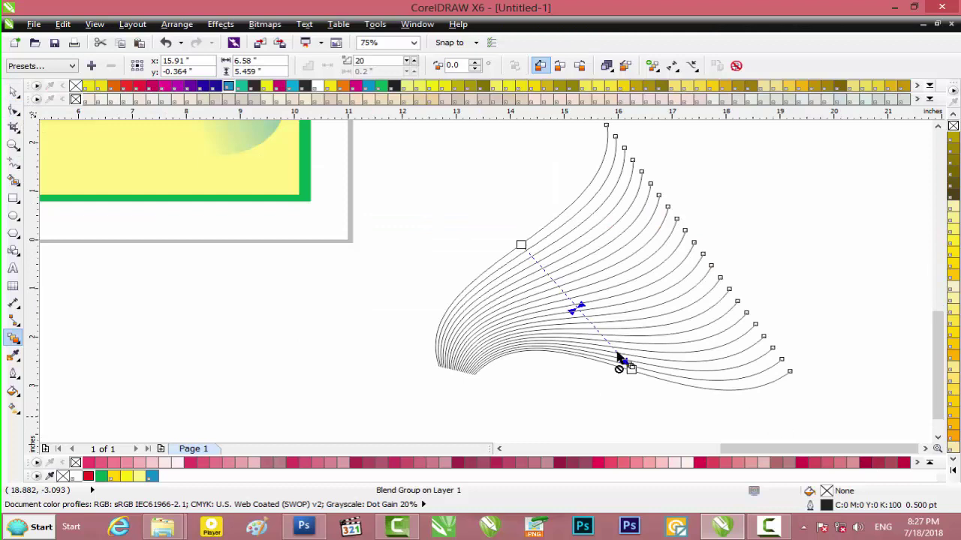
pyautogui.click(14, 89)
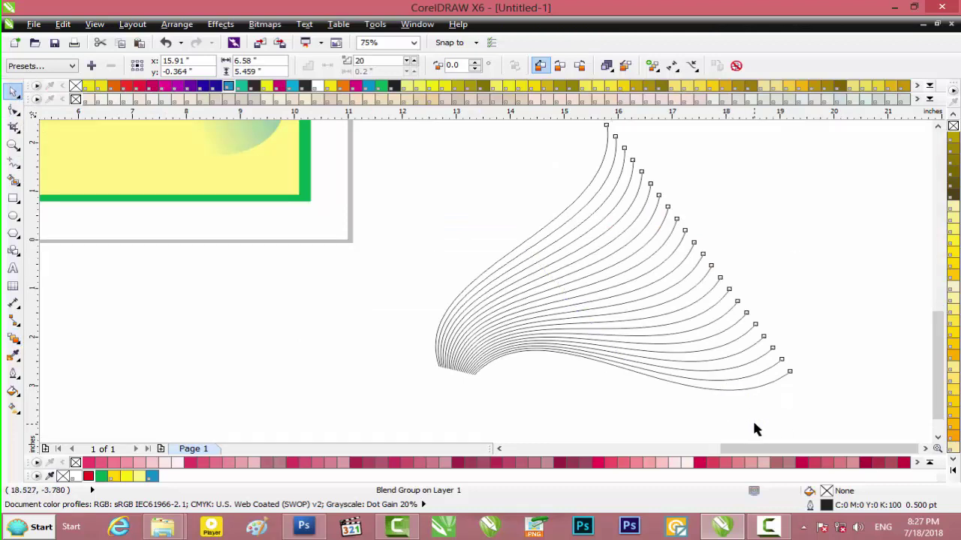
pyautogui.click(754, 428)
pyautogui.click(732, 388)
pyautogui.moveTo(734, 388); pyautogui.dragTo(599, 363)
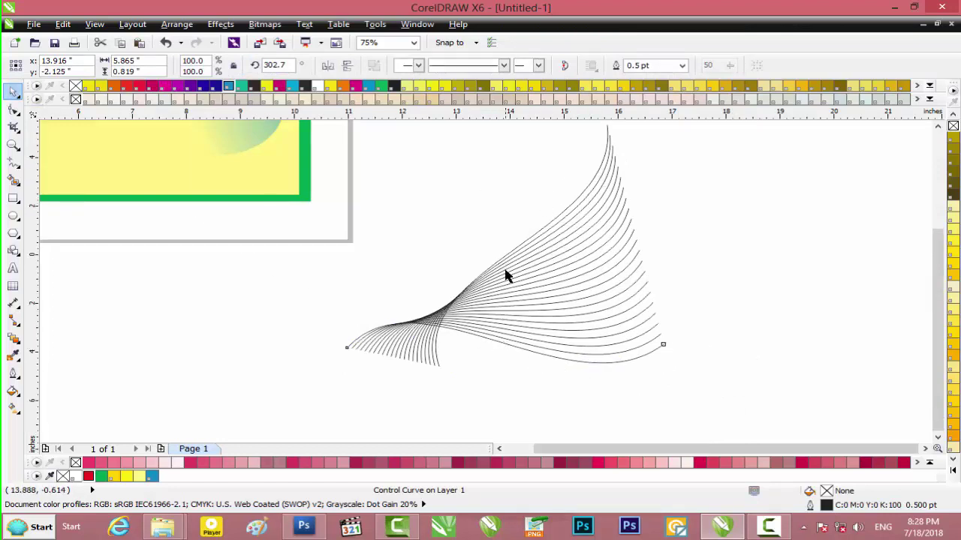
# Select the whole blend of wave lines and color its fill and outline PANTONE Process Cyan.
pyautogui.scroll(-2, 508, 272)
pyautogui.click(600, 214)
pyautogui.moveTo(603, 178); pyautogui.dragTo(409, 344)
pyautogui.moveTo(545, 456); pyautogui.dragTo(513, 451)
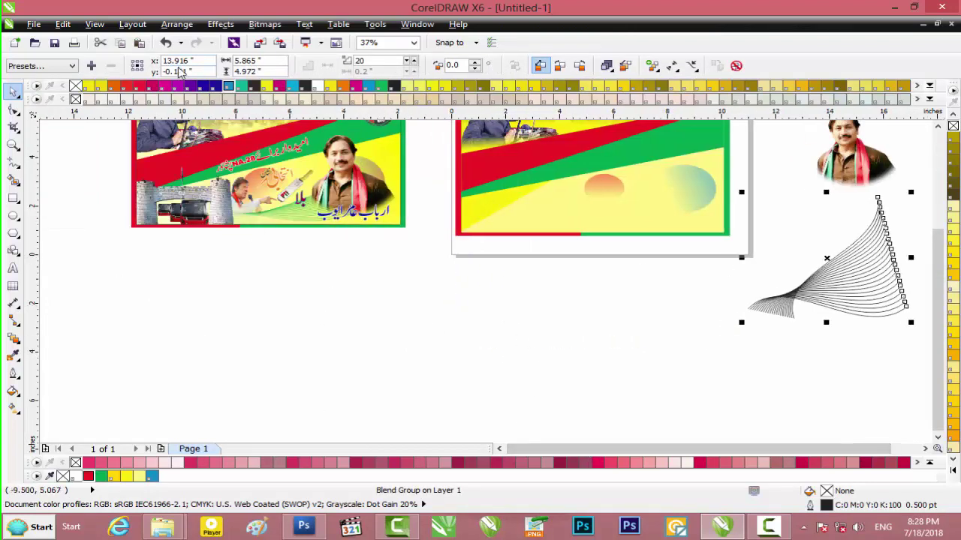
pyautogui.click(295, 86)
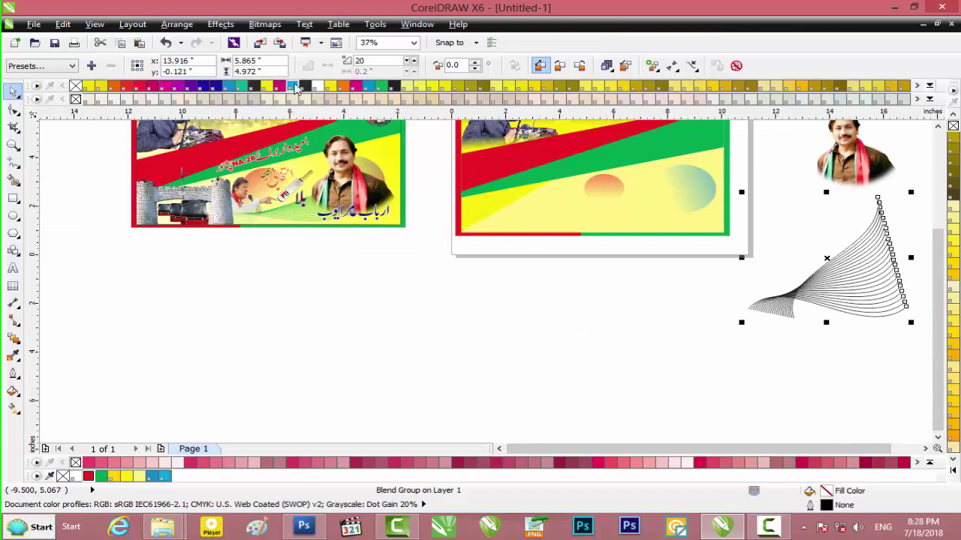
pyautogui.rightClick(295, 86)
# Place the cyan wave lines over the banner's lower right area and group the blend with its control curves.
pyautogui.moveTo(838, 274); pyautogui.dragTo(640, 217)
pyautogui.scroll(3, 679, 323)
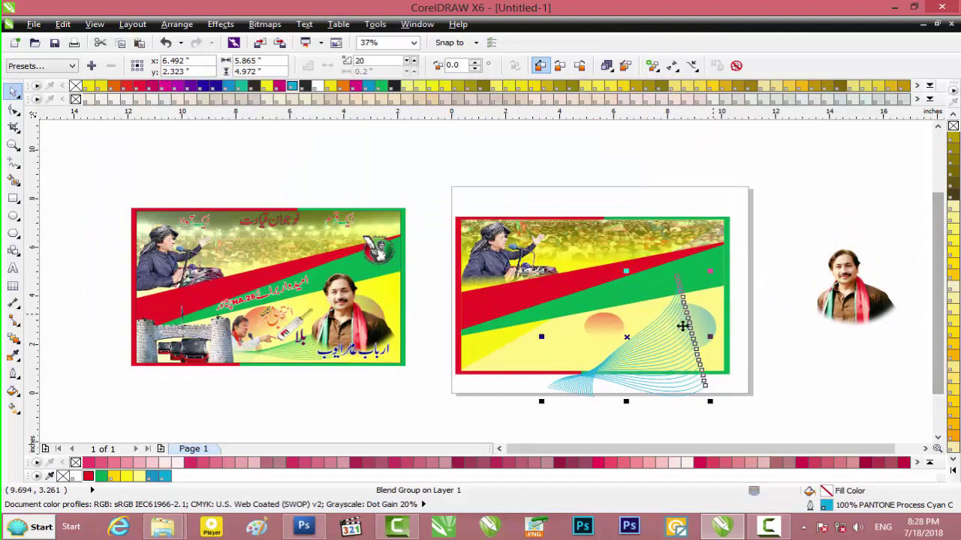
pyautogui.rightClick(643, 340)
pyautogui.click(684, 162)
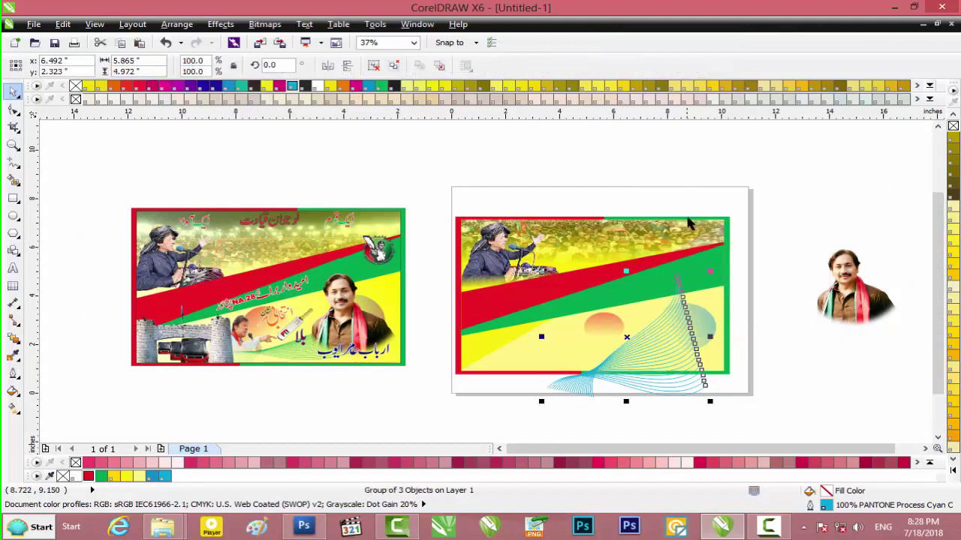
# Shift the grouped wave lines slightly up toward the banner's center and scale them to about 76%.
pyautogui.moveTo(674, 335); pyautogui.dragTo(654, 323)
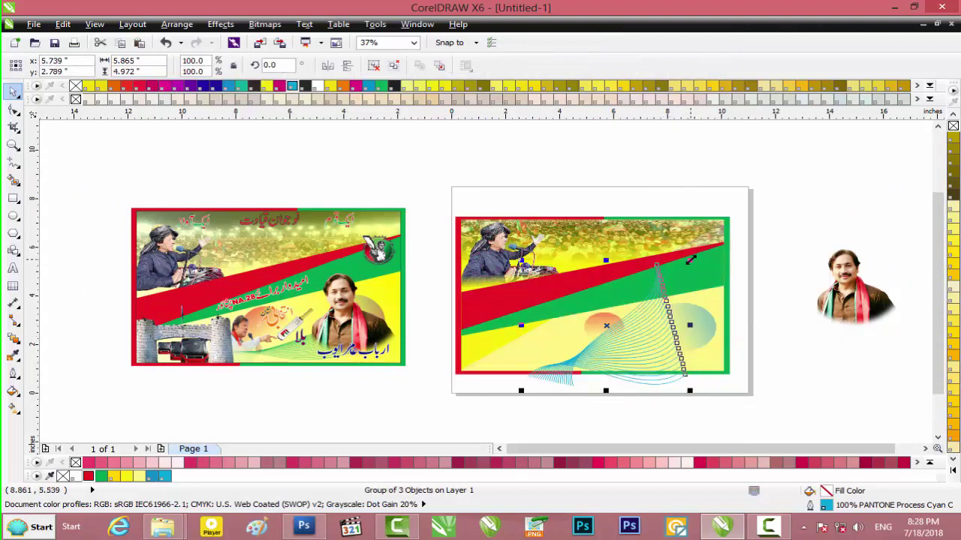
pyautogui.moveTo(689, 262); pyautogui.dragTo(670, 276)
# PowerClip the grouped wave lines inside the banner's yellow background rectangle.
pyautogui.scroll(2, 651, 330)
pyautogui.rightClick(630, 314)
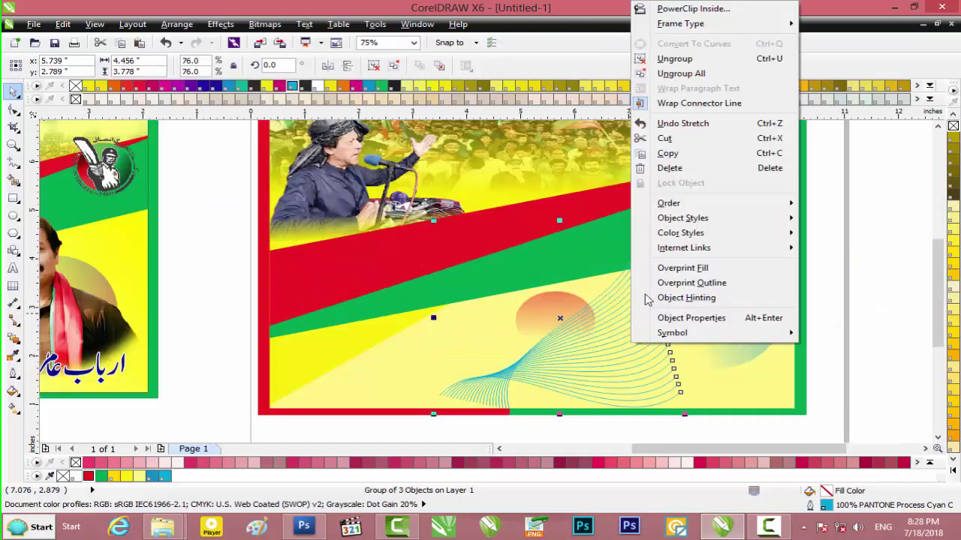
pyautogui.click(691, 9)
pyautogui.click(442, 368)
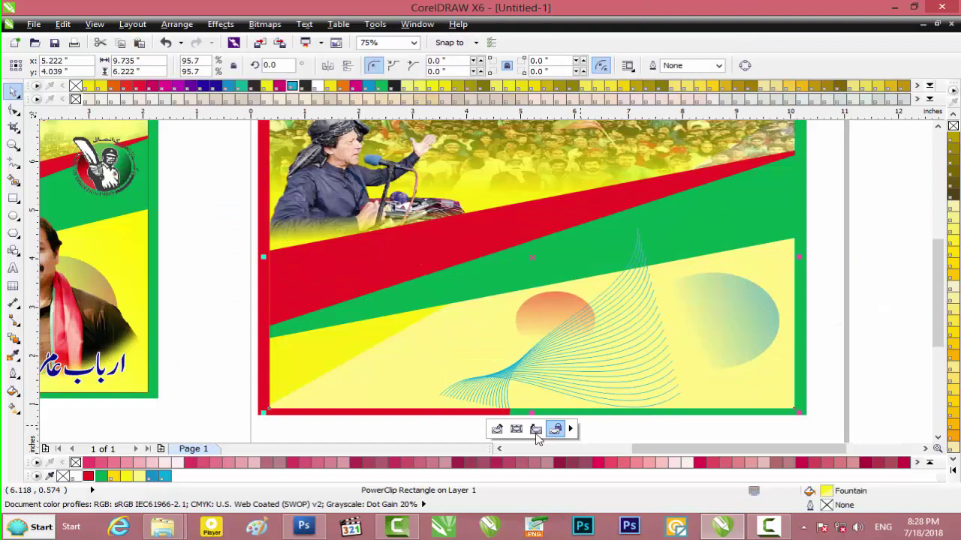
# Edit the banner's PowerClip contents and bring the slanted red and green band in front of the wave lines.
pyautogui.click(495, 428)
pyautogui.click(696, 229)
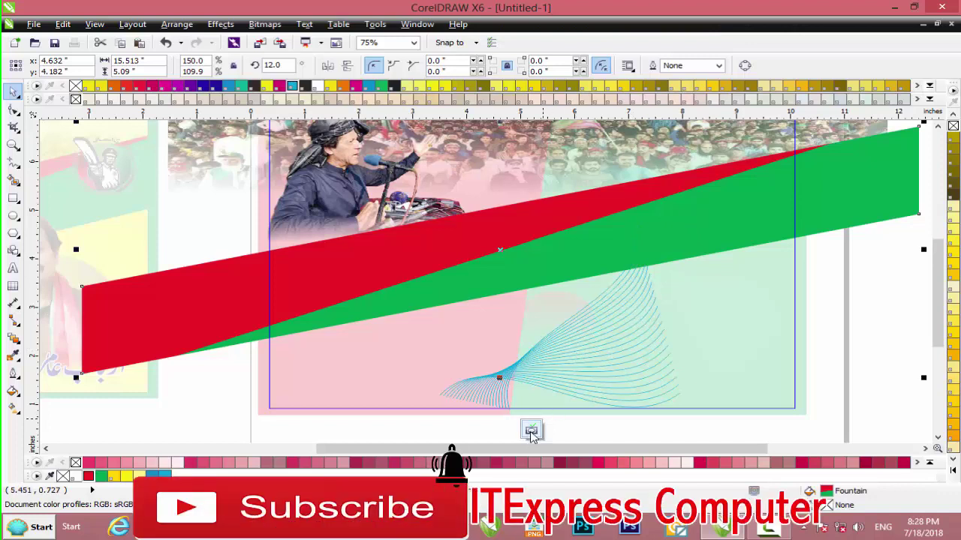
# Finish editing the banner background's contents and PowerClip the blue gradient ellipse inside the yellow background rectangle.
pyautogui.click(530, 431)
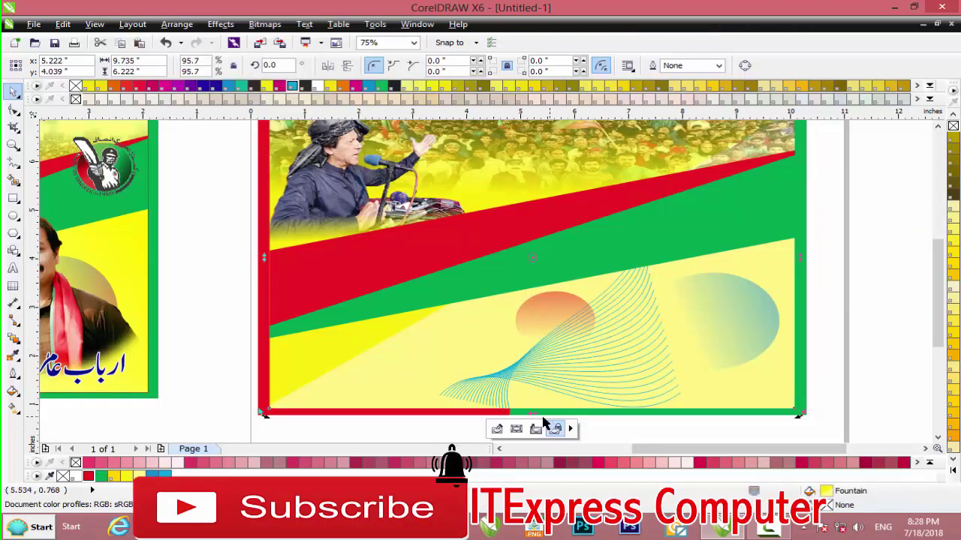
pyautogui.click(732, 325)
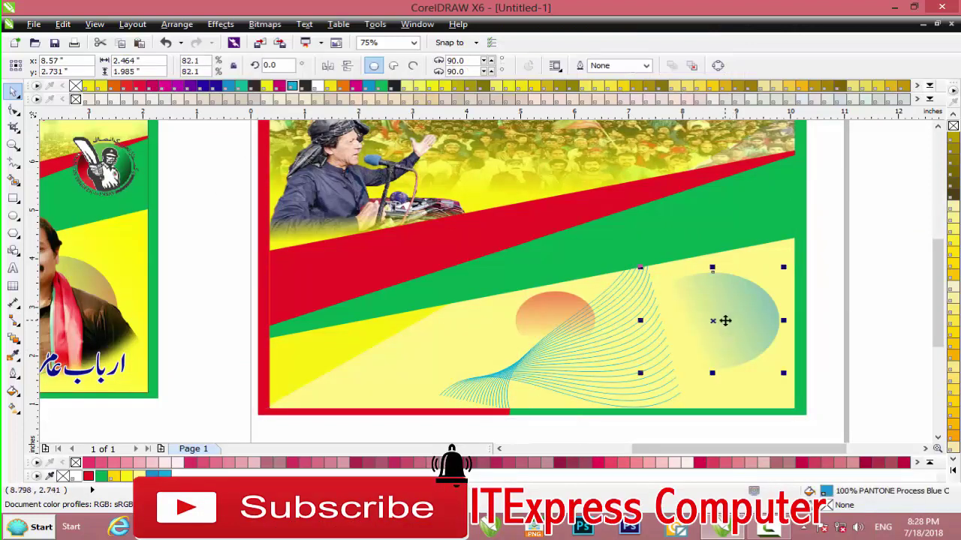
pyautogui.rightClick(725, 321)
pyautogui.click(758, 9)
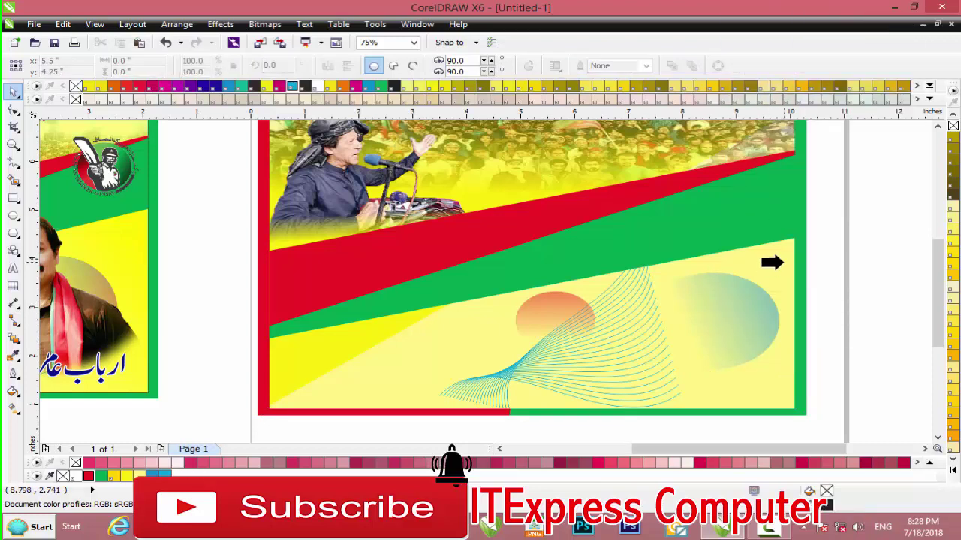
pyautogui.click(781, 262)
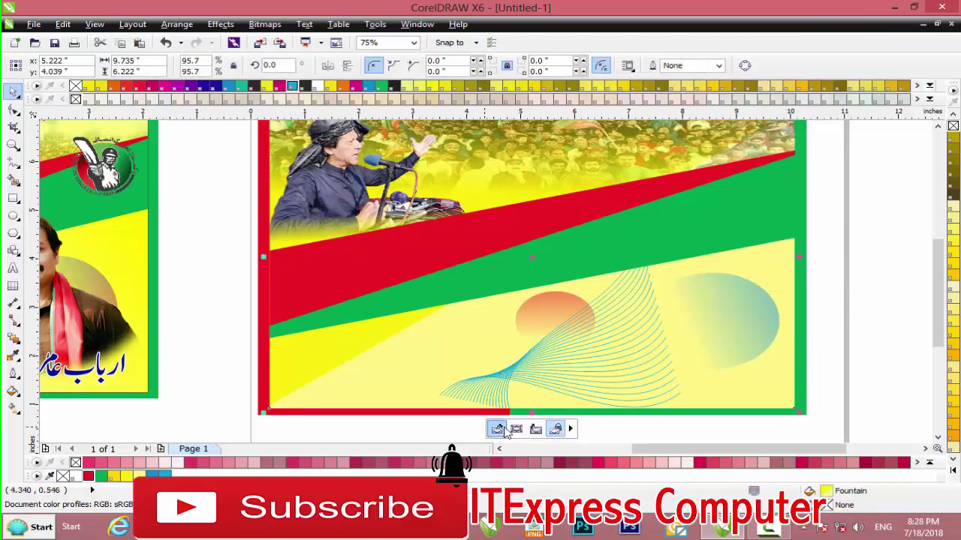
# Edit the background's PowerClip contents, resizing the curved-line group to about 3.75 by 3.11 inches and shifting it toward the blue ellipse.
pyautogui.click(497, 428)
pyautogui.moveTo(686, 218); pyautogui.dragTo(684, 240)
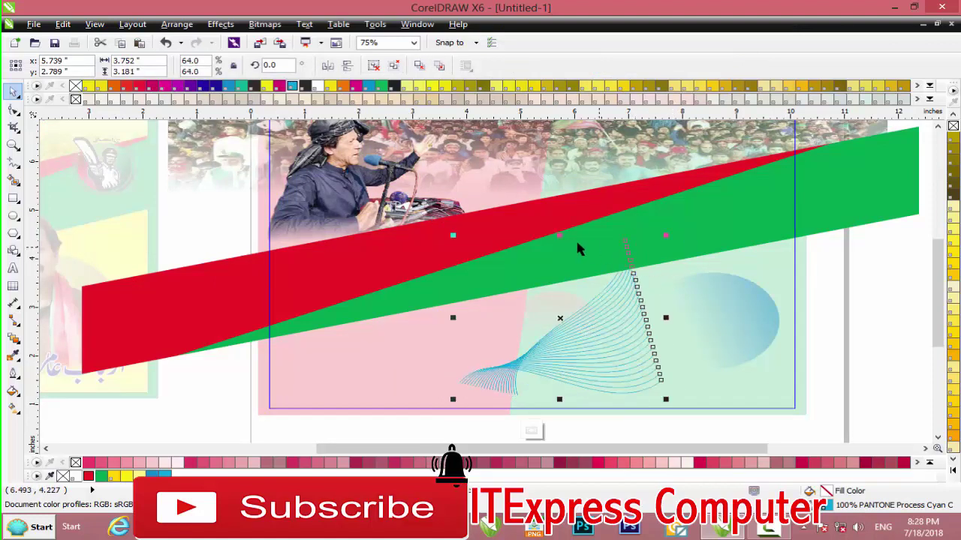
pyautogui.moveTo(559, 235); pyautogui.dragTo(561, 261)
pyautogui.moveTo(615, 333); pyautogui.dragTo(653, 332)
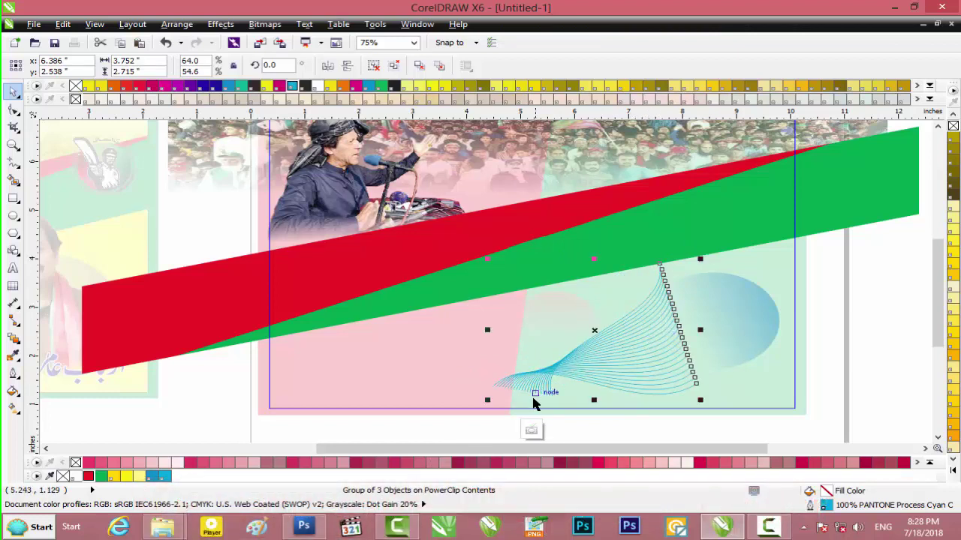
pyautogui.moveTo(595, 402); pyautogui.dragTo(592, 421)
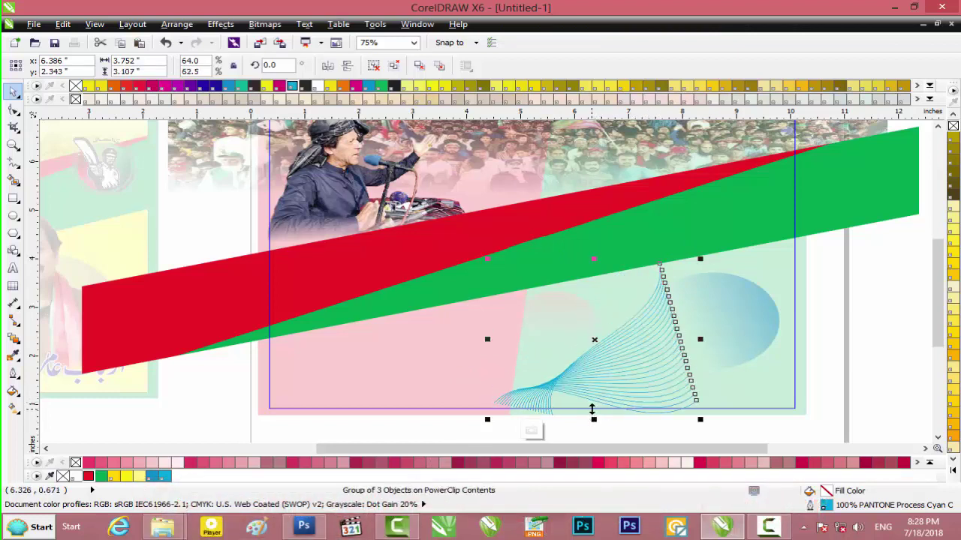
# Enlarge the blue ellipse to about 2.94 by 2.99 inches down to the banner's lower edge, and finish editing the PowerClip.
pyautogui.click(744, 320)
pyautogui.moveTo(782, 266); pyautogui.dragTo(796, 259)
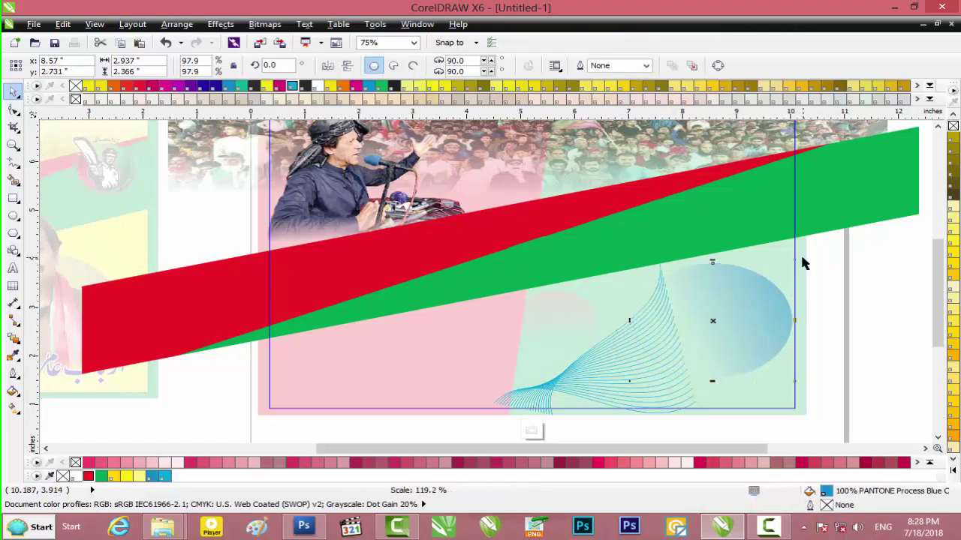
pyautogui.moveTo(712, 381); pyautogui.dragTo(713, 412)
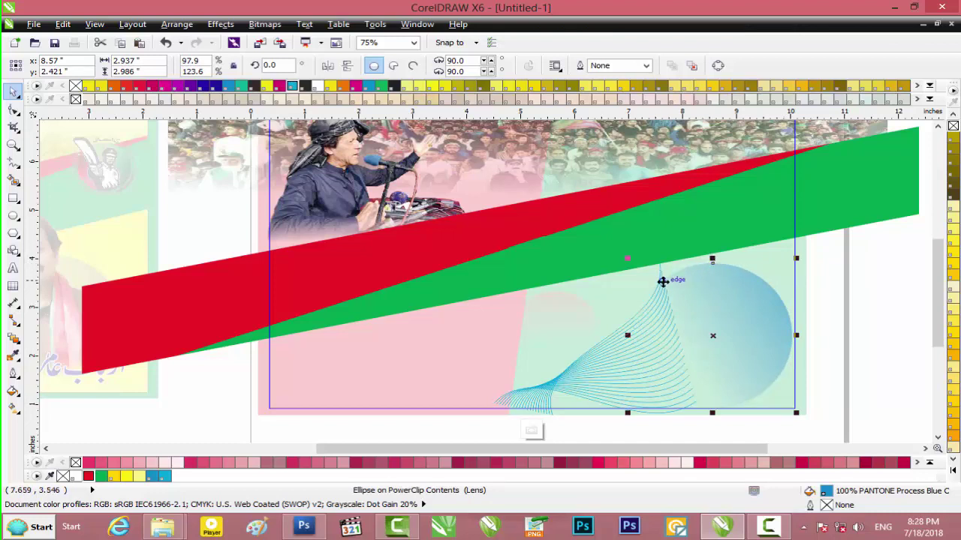
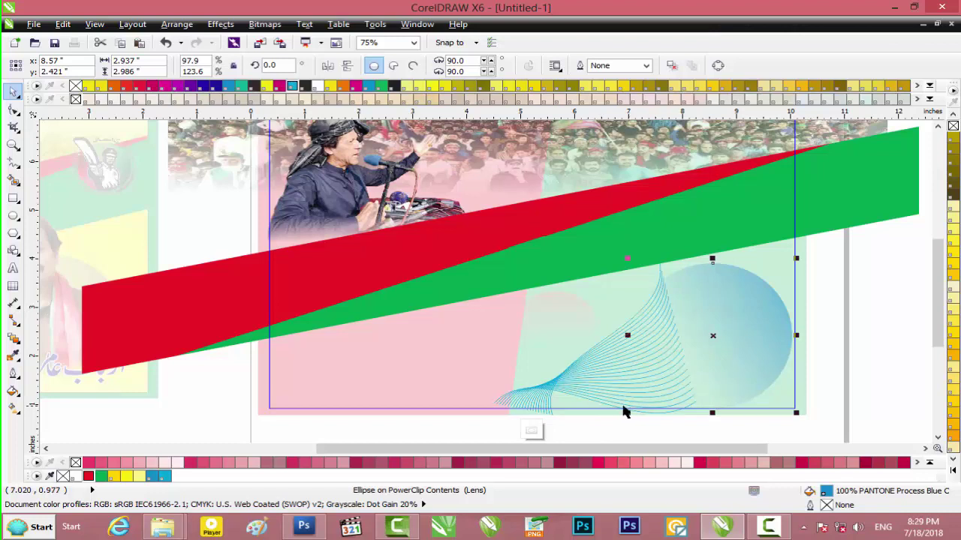
pyautogui.click(532, 430)
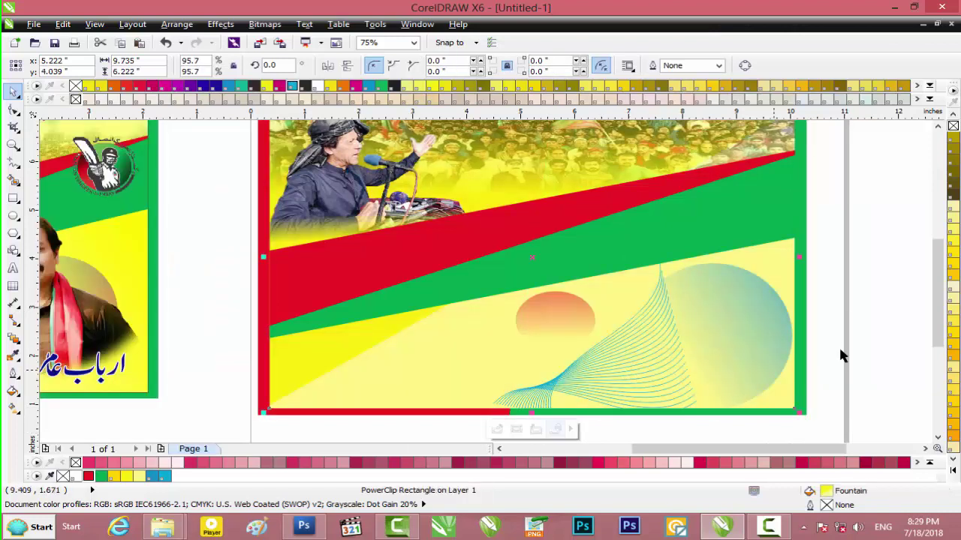
pyautogui.click(871, 347)
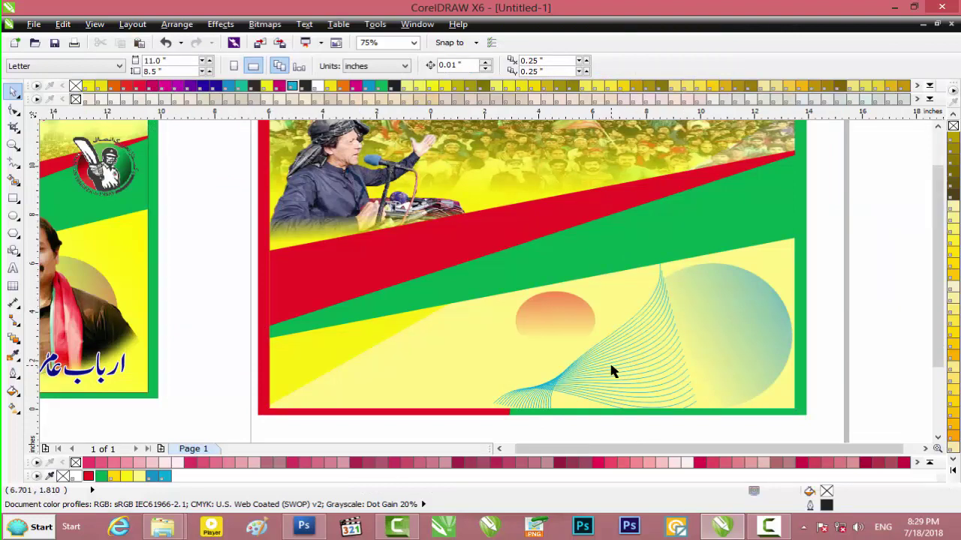
# Place the portrait of the man with the red and green scarf over the blue ellipse and scale it to 122%.
pyautogui.scroll(-1, 611, 371)
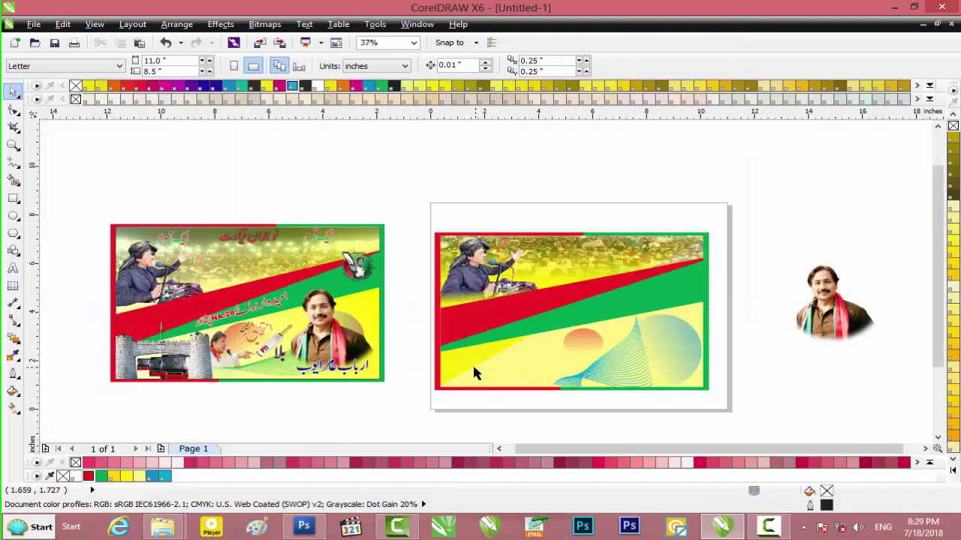
pyautogui.moveTo(841, 299); pyautogui.dragTo(654, 328)
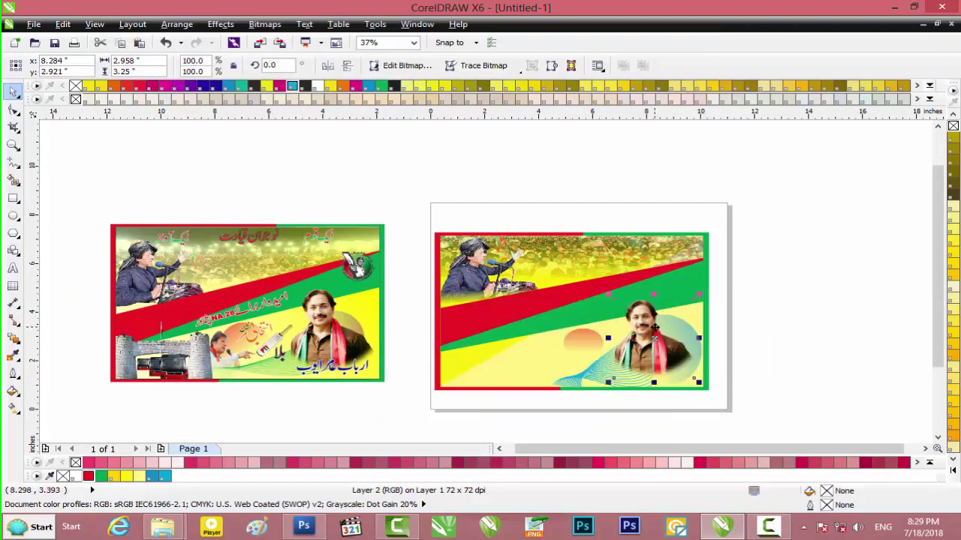
pyautogui.scroll(1, 655, 328)
pyautogui.moveTo(740, 264); pyautogui.dragTo(760, 249)
pyautogui.scroll(-2, 935, 285)
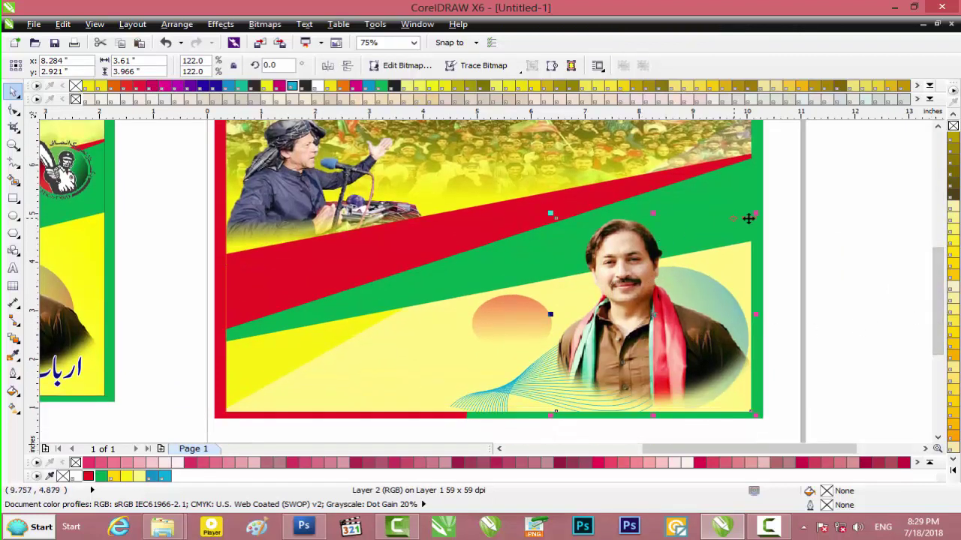
pyautogui.moveTo(753, 216); pyautogui.dragTo(754, 214)
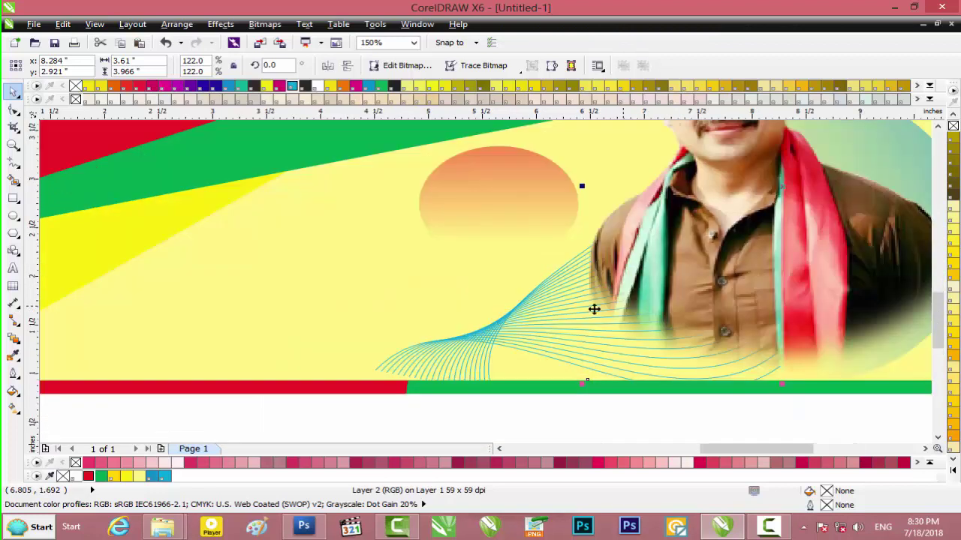
# Reopen the background's PowerClip contents and enlarge the curved-line group to about 3.90 by 3.23 inches.
pyautogui.scroll(-2, 579, 350)
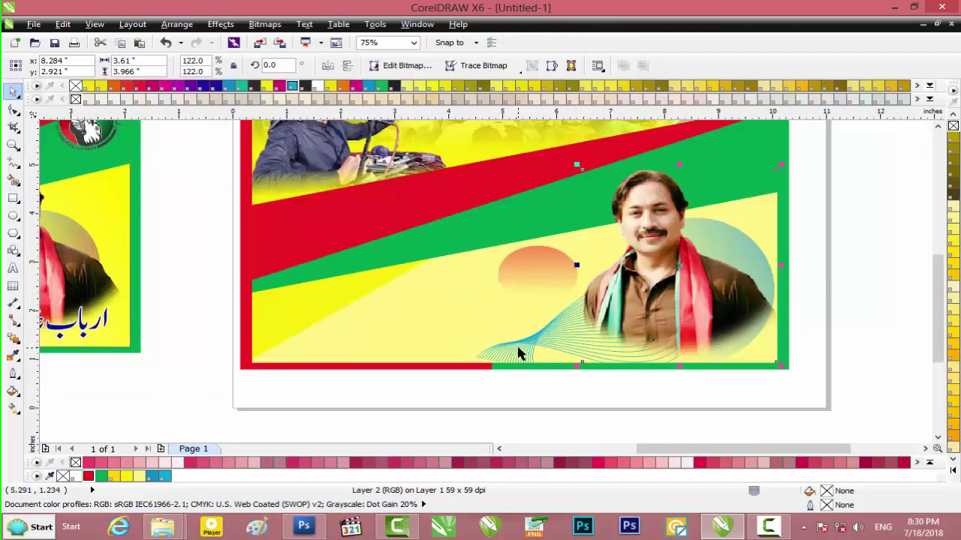
pyautogui.click(518, 352)
pyautogui.click(481, 383)
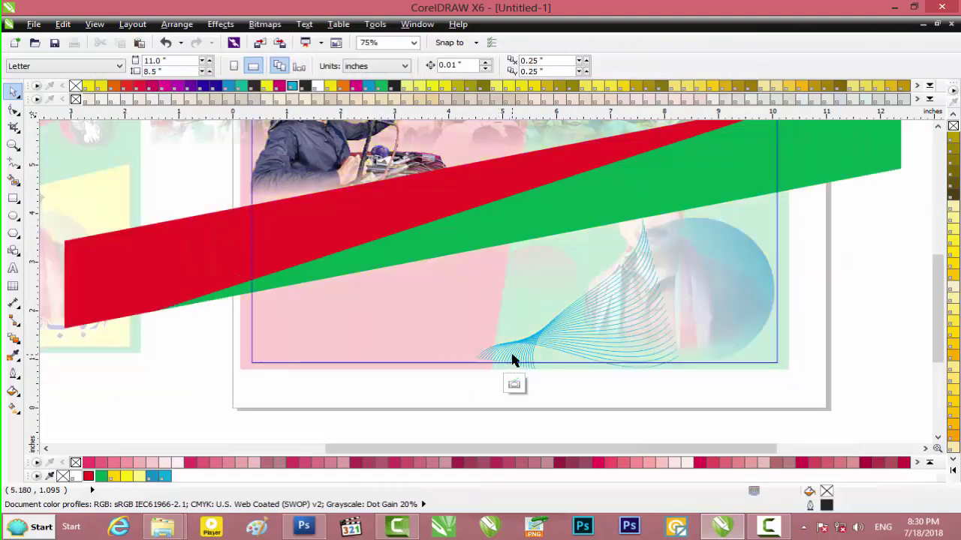
pyautogui.click(514, 356)
pyautogui.scroll(2, 510, 354)
pyautogui.moveTo(434, 389); pyautogui.dragTo(408, 402)
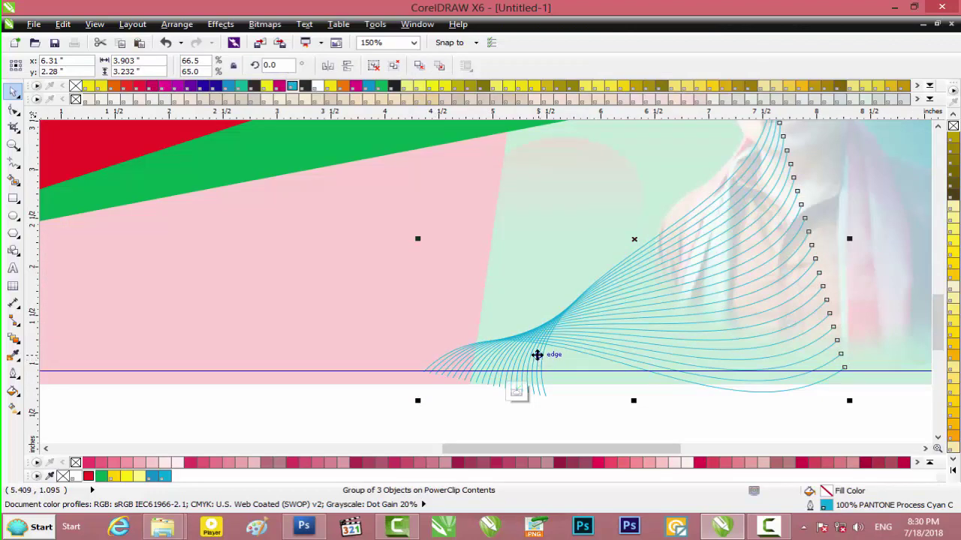
# Apply a green-to-red linear fountain fill to the line group with 2 steps, 2% edge pad and about -41.2° angle, then exit the PowerClip.
pyautogui.press('F11')
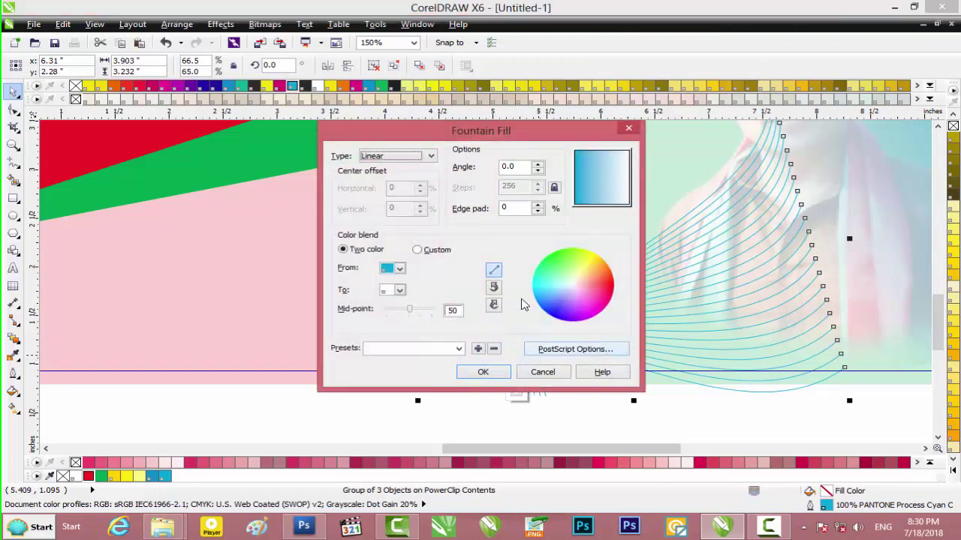
pyautogui.click(400, 270)
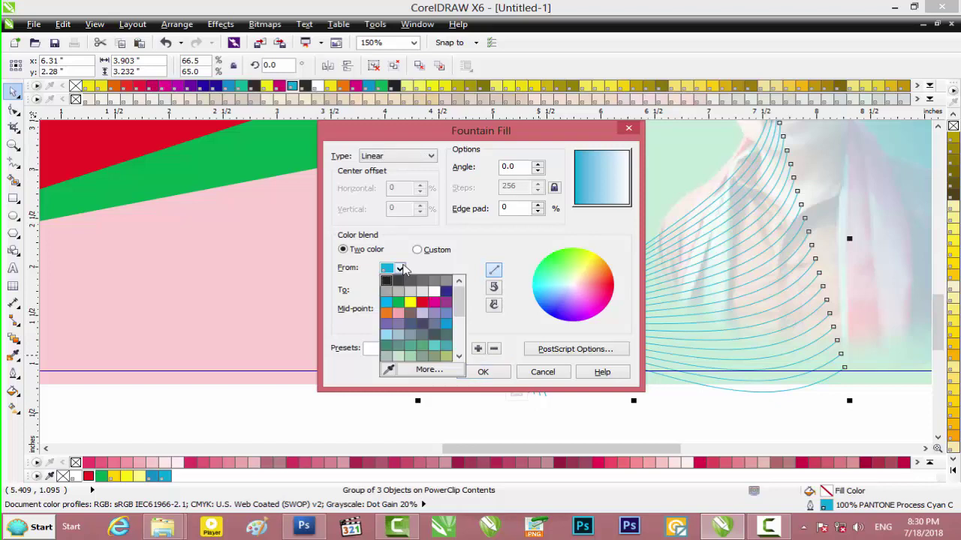
pyautogui.click(397, 304)
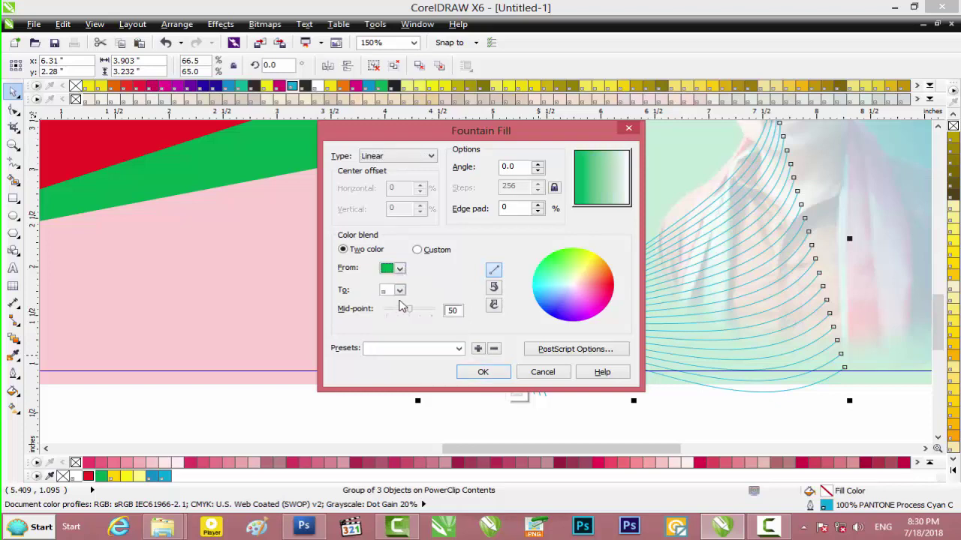
pyautogui.click(400, 290)
pyautogui.click(421, 324)
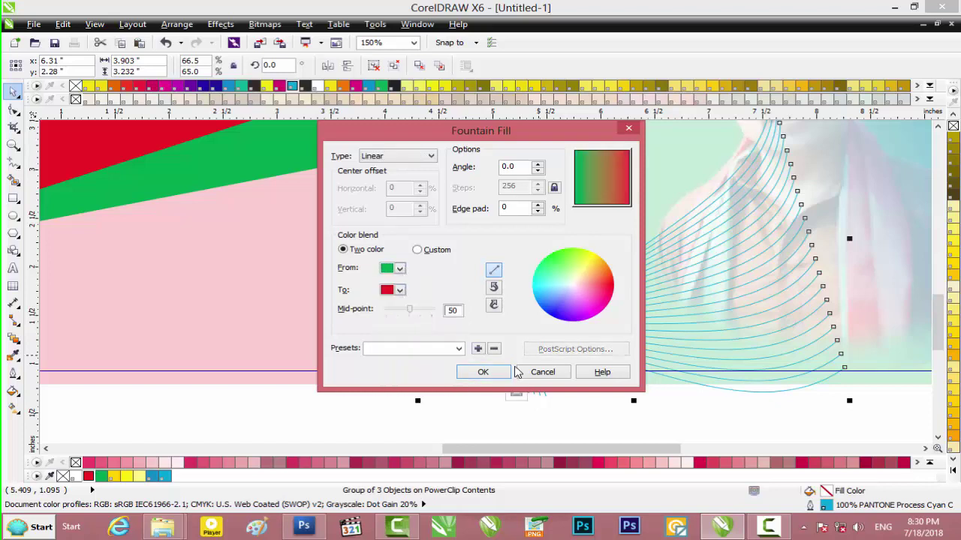
pyautogui.click(554, 188)
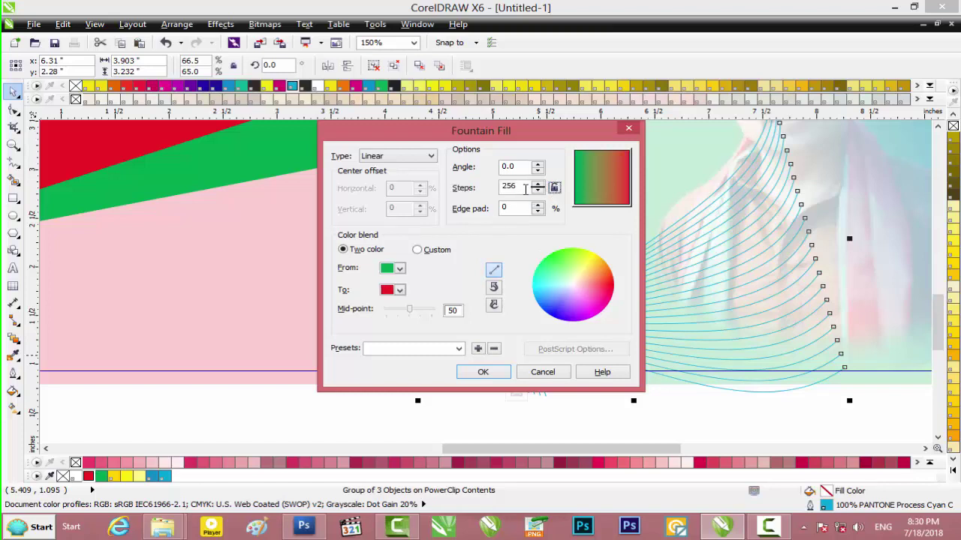
pyautogui.write('0')
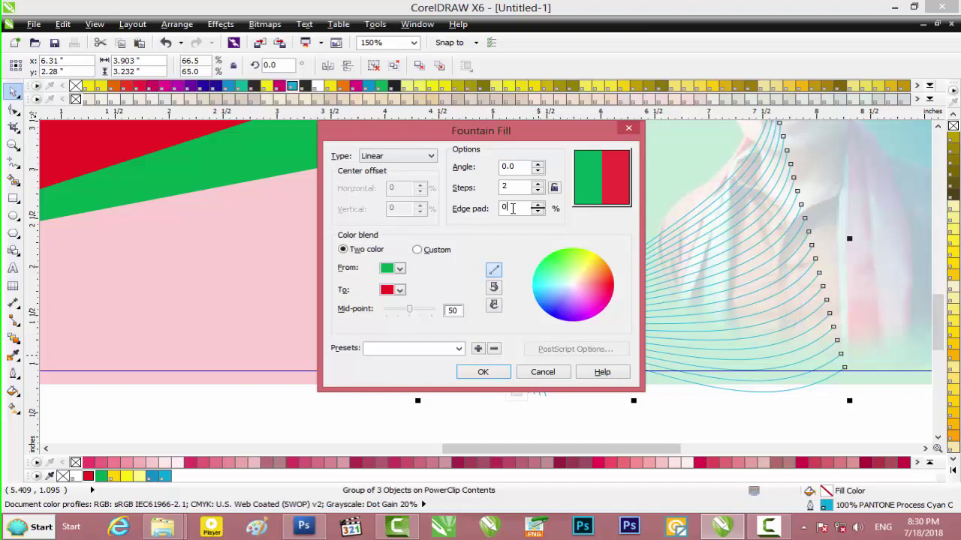
pyautogui.moveTo(622, 184); pyautogui.dragTo(614, 188)
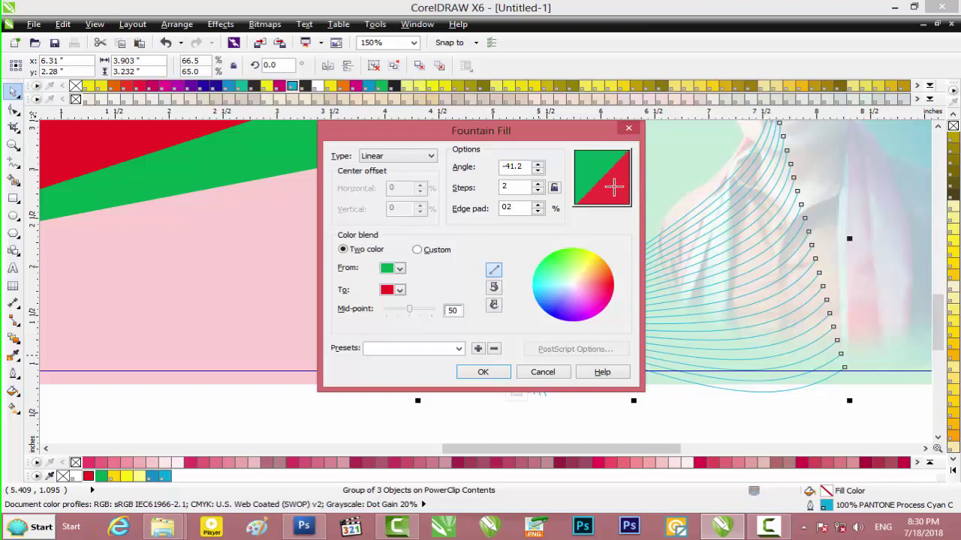
pyautogui.click(481, 372)
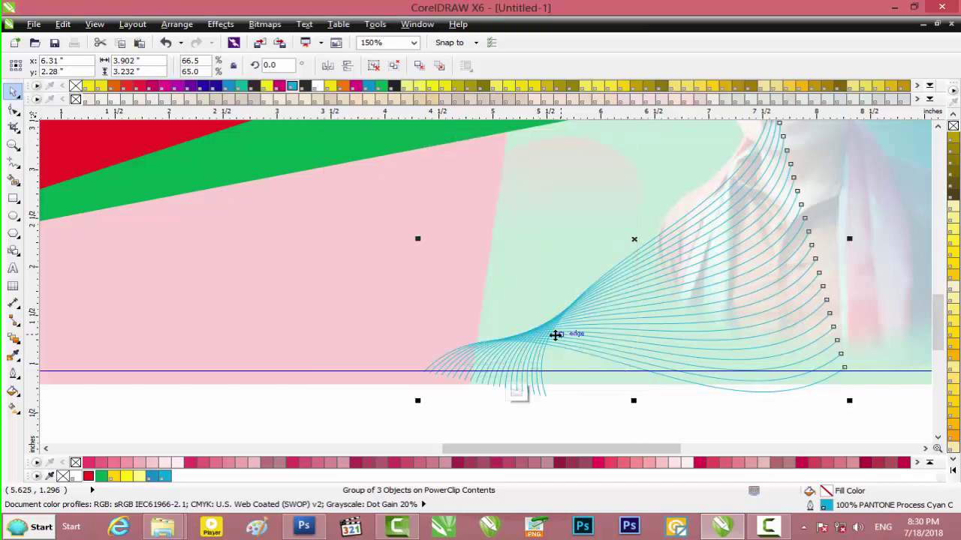
pyautogui.click(515, 393)
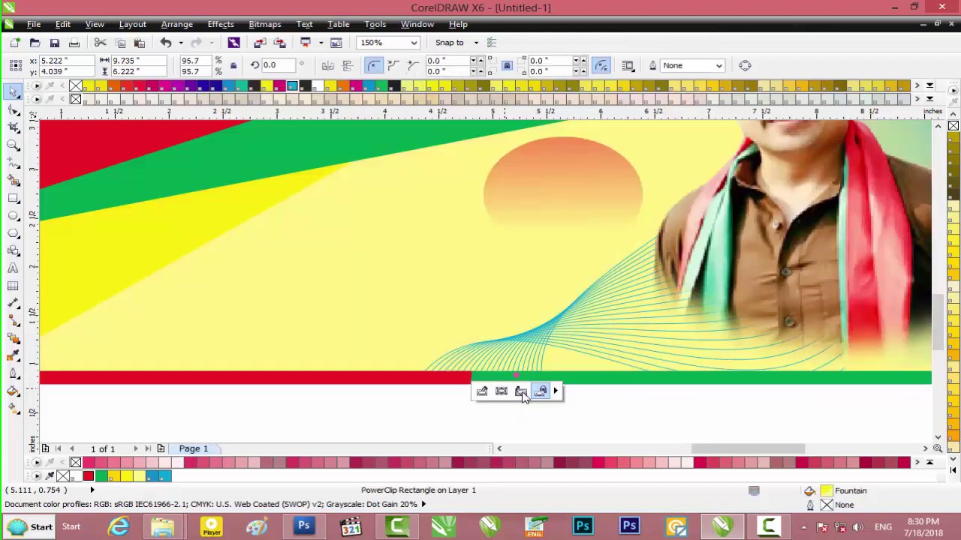
pyautogui.press('Escape')
# Import NA.28.cdr from the NA -28 folder and place it overlapping the lower part of the existing reference banner.
pyautogui.scroll(-1, 606, 383)
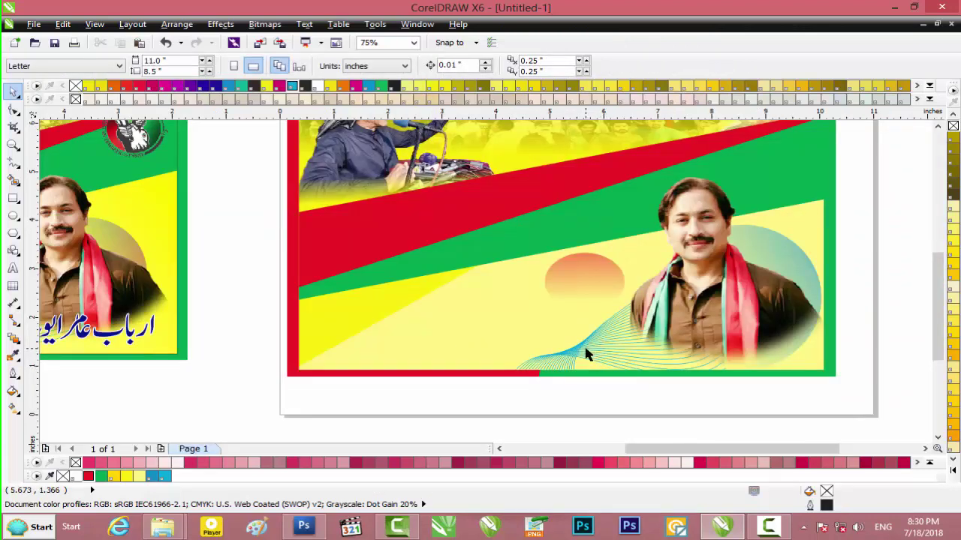
pyautogui.scroll(1, 587, 355)
pyautogui.scroll(-1, 586, 356)
pyautogui.scroll(-1, 237, 310)
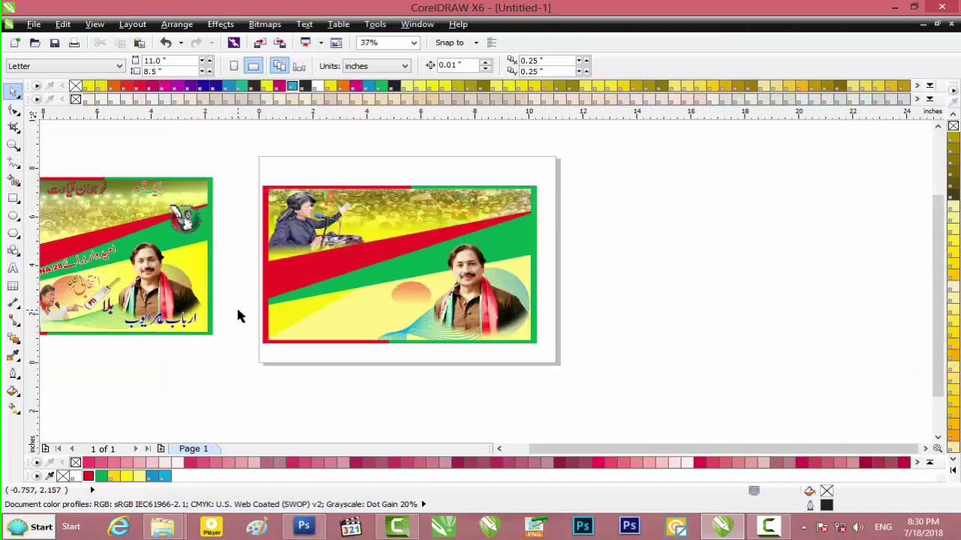
pyautogui.moveTo(589, 450); pyautogui.dragTo(549, 450)
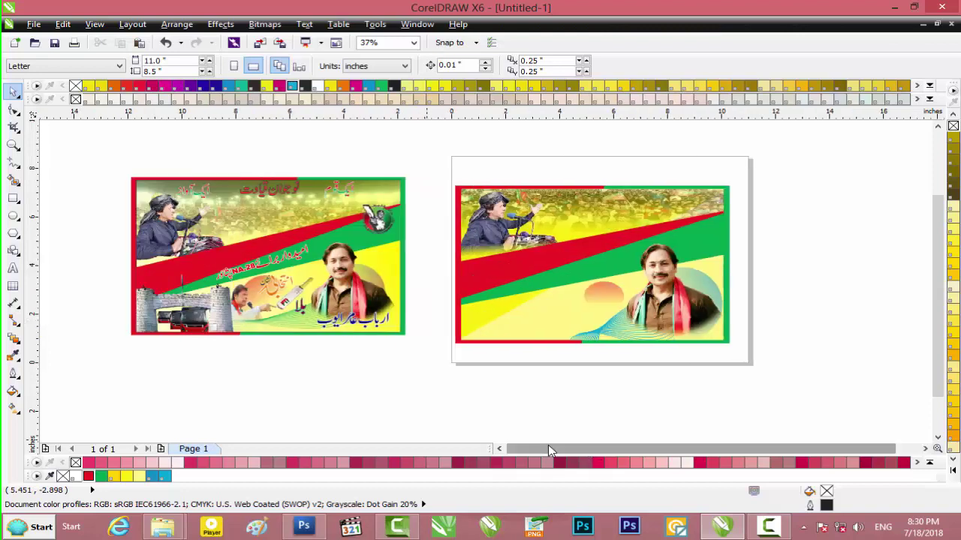
pyautogui.click(596, 297)
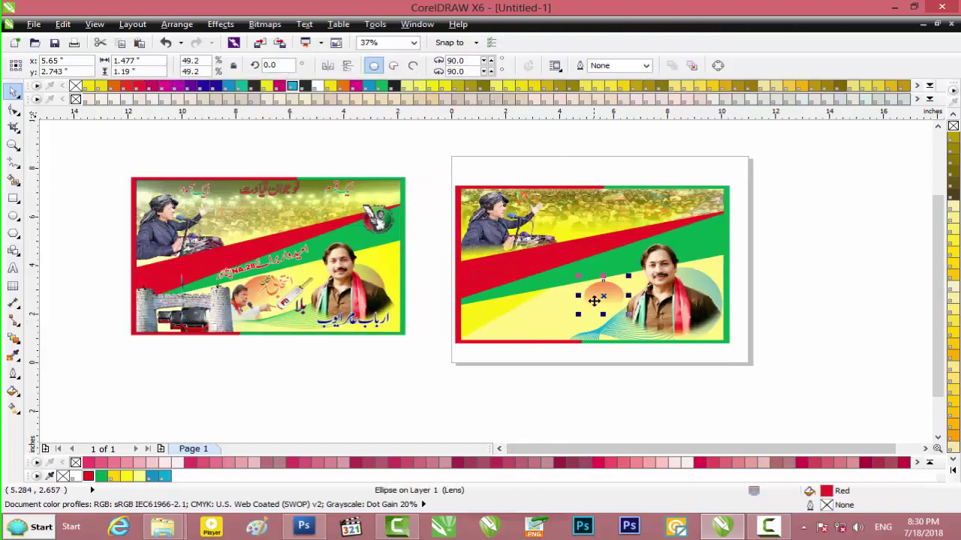
pyautogui.click(895, 8)
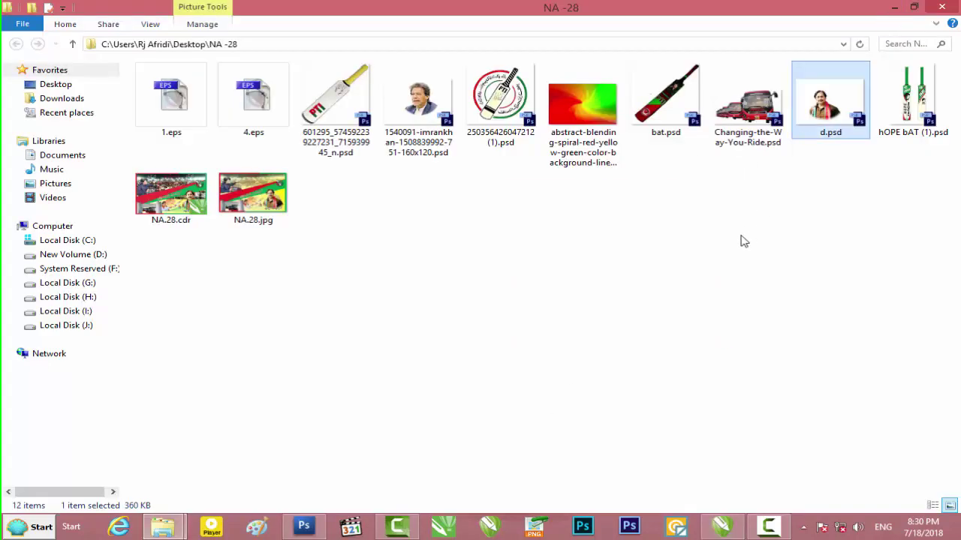
pyautogui.moveTo(171, 197); pyautogui.dragTo(412, 407)
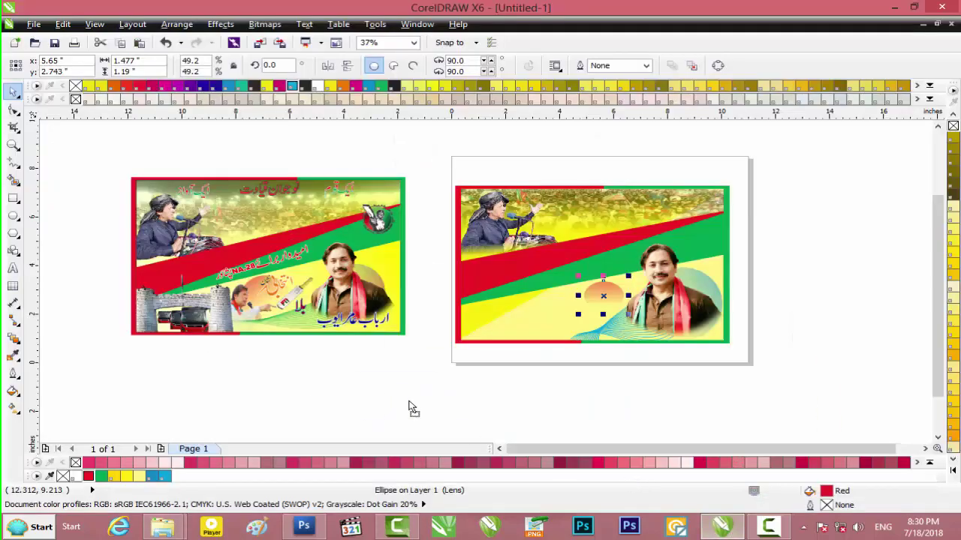
pyautogui.moveTo(315, 390); pyautogui.dragTo(197, 274)
# Delete the old reference banner and move the newly imported one into its place beside the page.
pyautogui.click(319, 204)
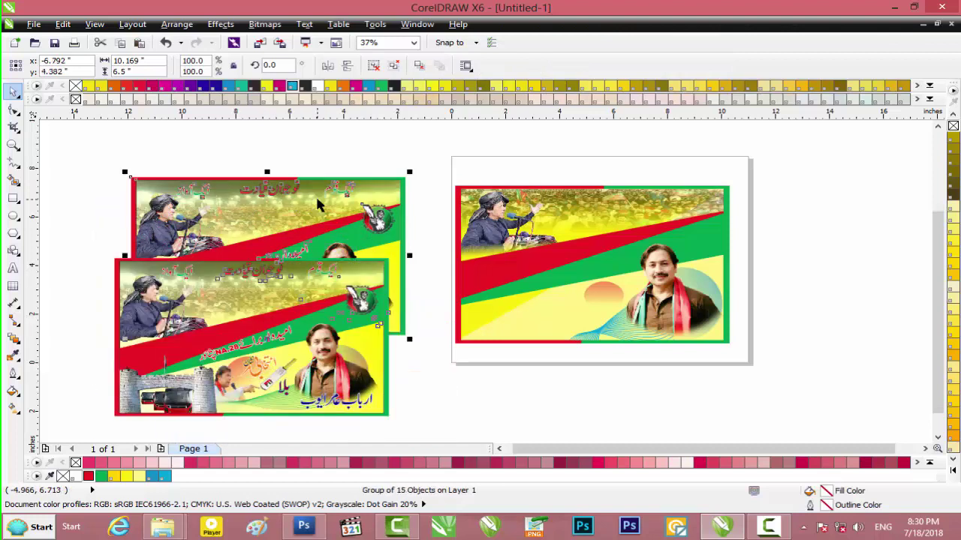
pyautogui.press('Delete')
pyautogui.moveTo(259, 308); pyautogui.dragTo(261, 217)
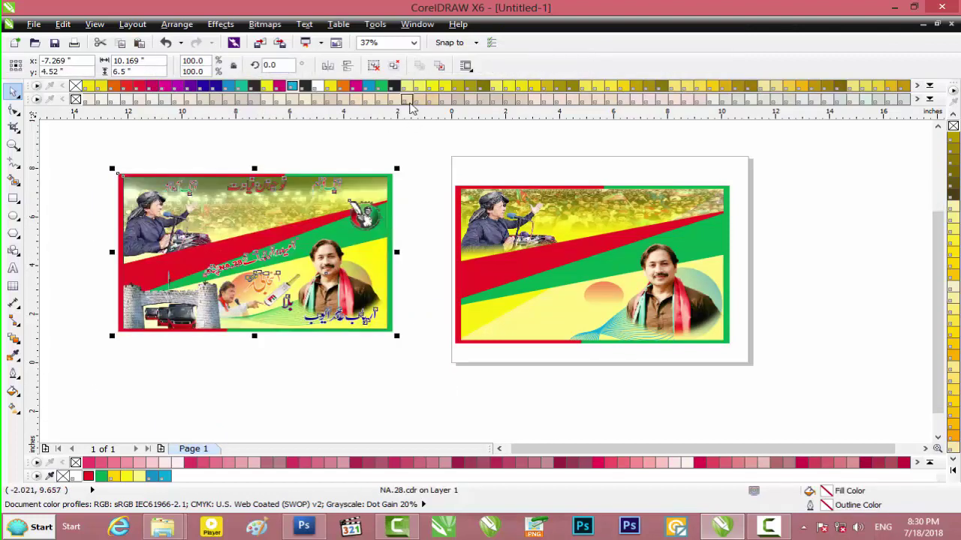
# Ungroup the imported reference banner and clear the selection.
pyautogui.click(373, 65)
pyautogui.click(298, 417)
pyautogui.click(208, 308)
pyautogui.press('Escape')
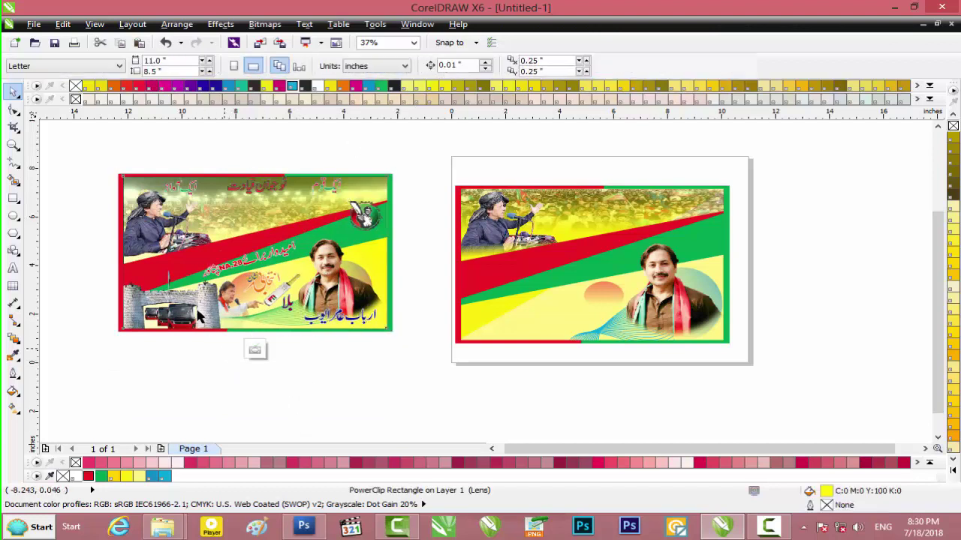
# Duplicate the stone gate image inside the reference banner's PowerClip and place a copy over the lower-left corner of the new banner.
pyautogui.keyDown('ctrl'); pyautogui.click(199, 317); pyautogui.keyUp('ctrl')
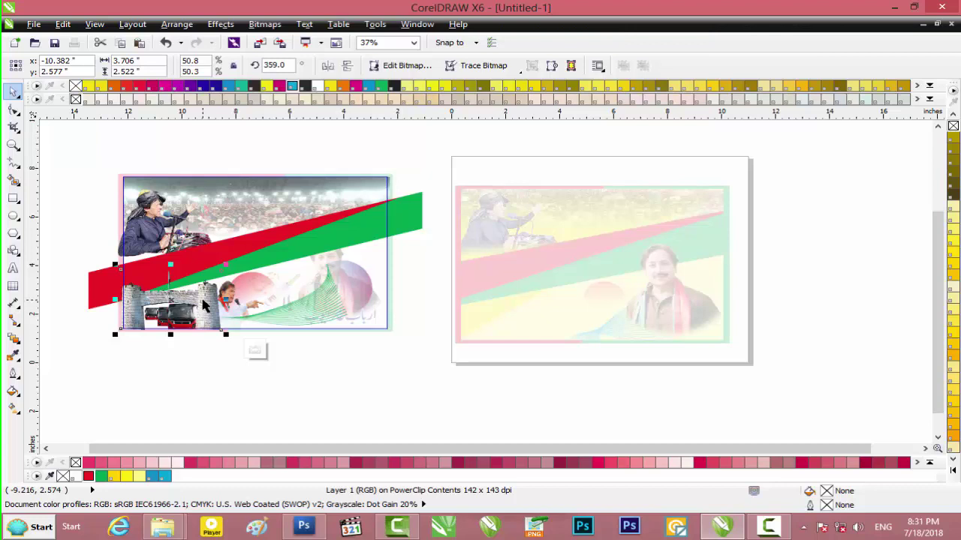
pyautogui.moveTo(203, 304); pyautogui.dragTo(338, 324)
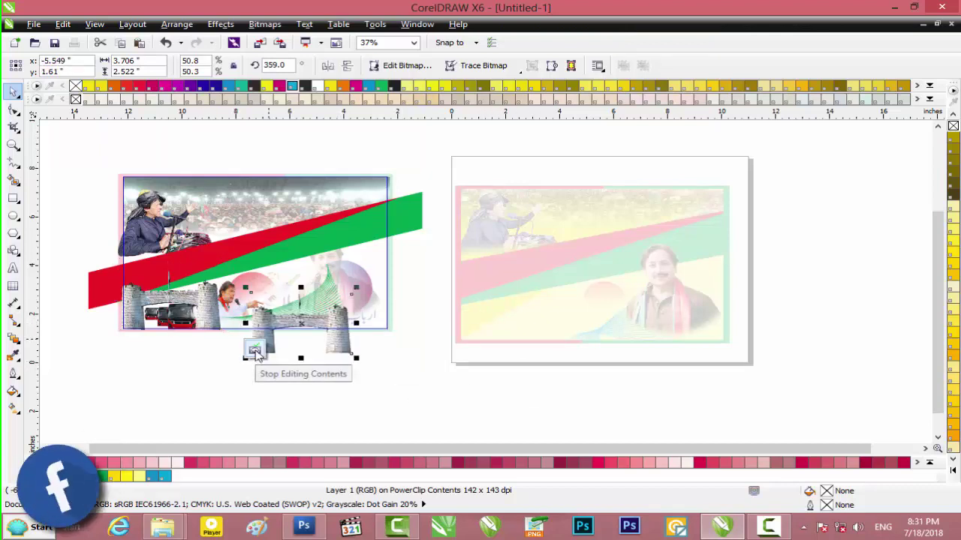
pyautogui.click(256, 353)
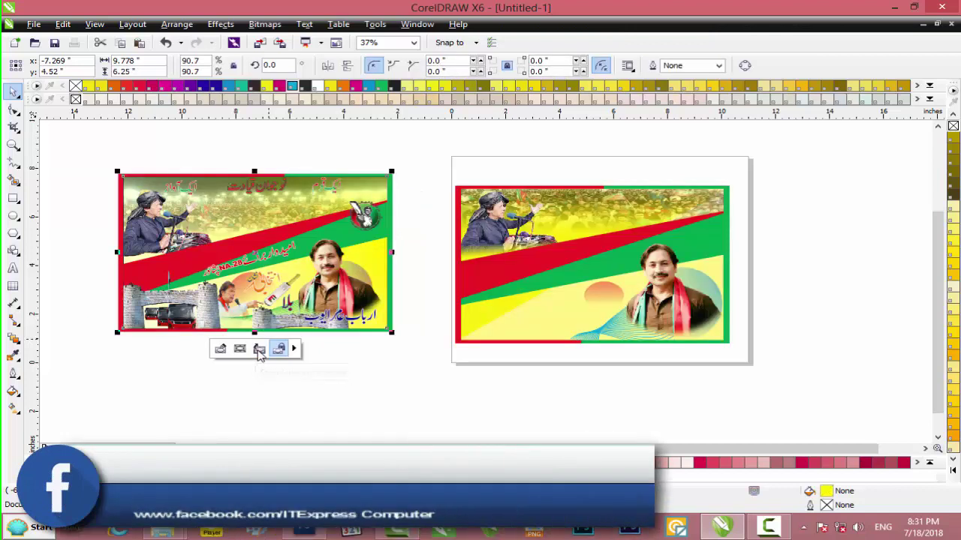
pyautogui.click(337, 345)
pyautogui.moveTo(333, 328); pyautogui.dragTo(518, 317)
# Enlarge the stone gate on the new banner to about 4.04 inches wide and 2.94 inches high.
pyautogui.scroll(2, 536, 316)
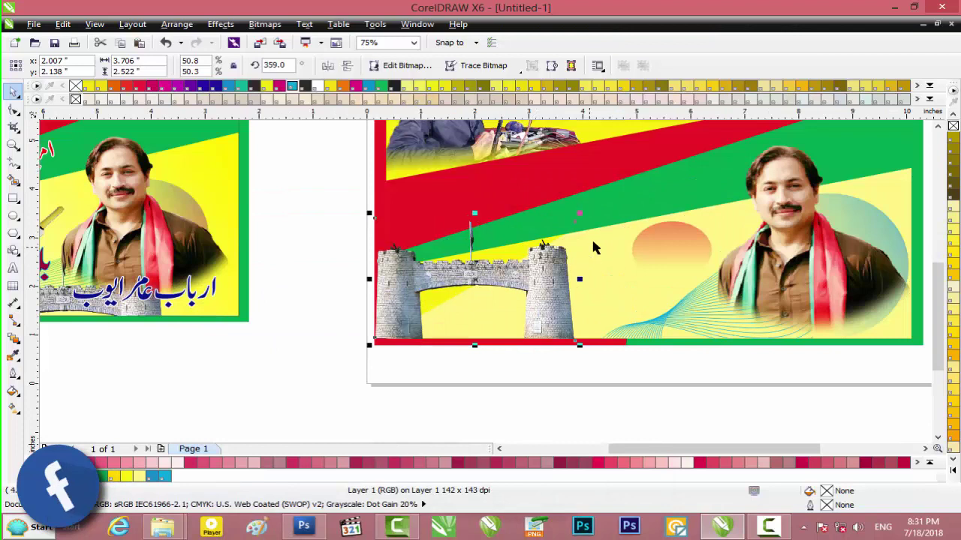
pyautogui.keyDown('shift'); pyautogui.click(581, 214); pyautogui.keyUp('shift')
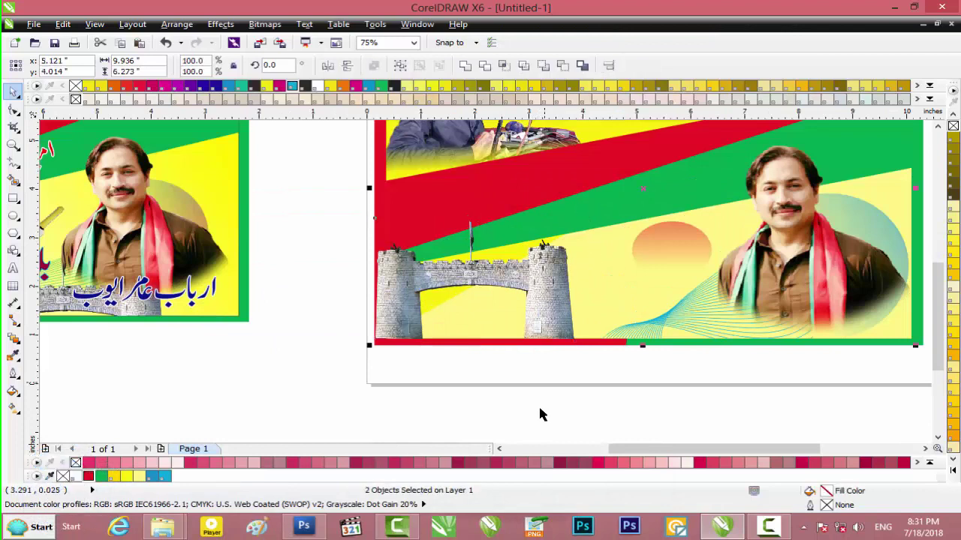
pyautogui.click(547, 332)
pyautogui.moveTo(580, 213); pyautogui.dragTo(597, 203)
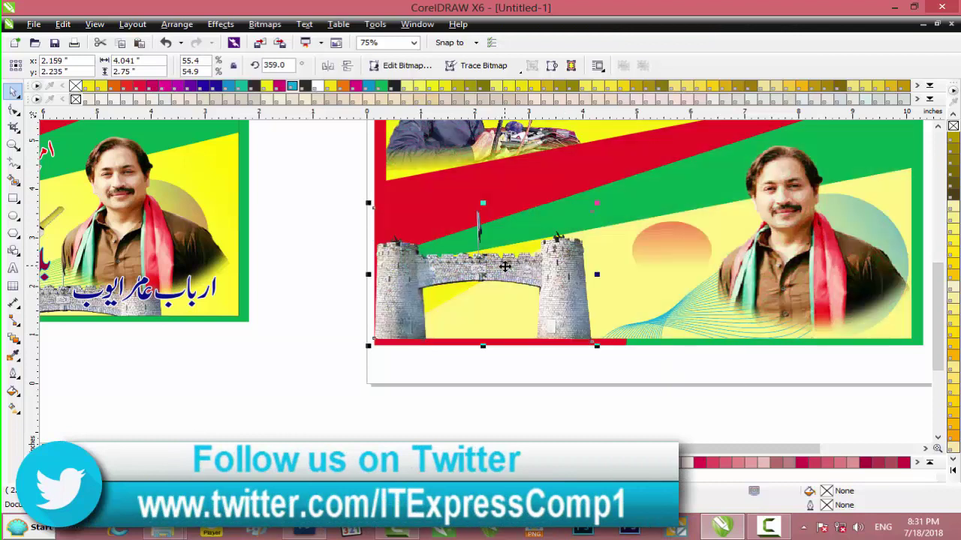
pyautogui.moveTo(483, 202); pyautogui.dragTo(488, 193)
pyautogui.rightClick(512, 257)
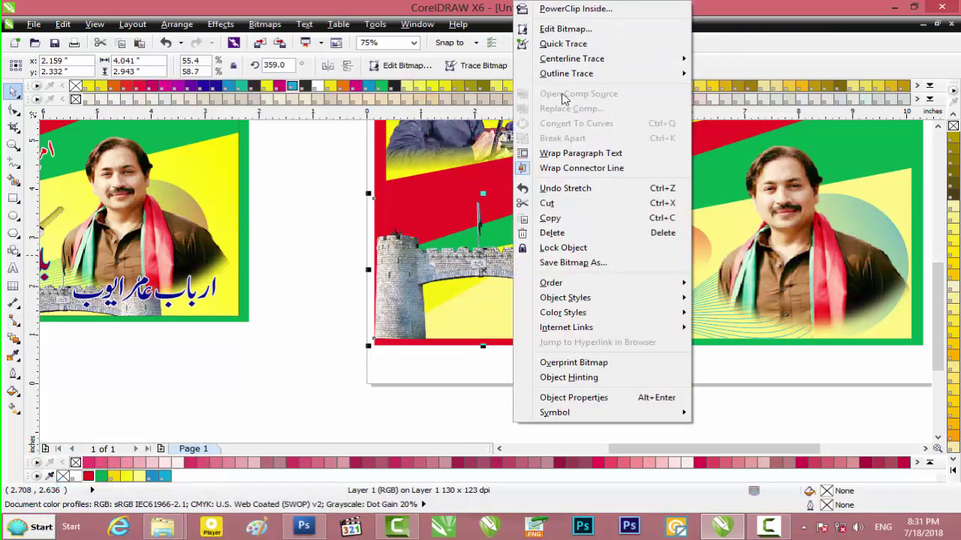
pyautogui.click(568, 9)
pyautogui.click(634, 255)
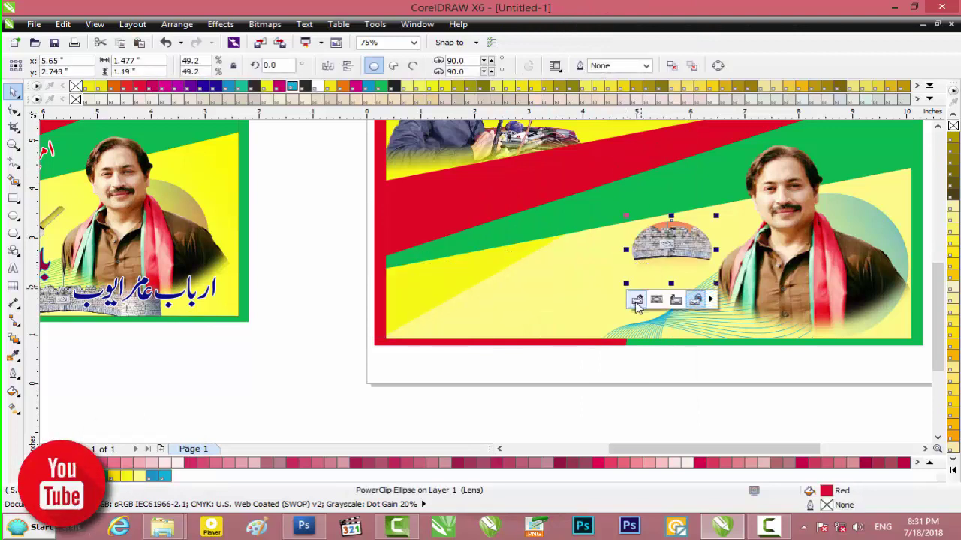
pyautogui.click(636, 301)
# Place the gate inside the background's PowerClip, align it with the frame's lower-left corner and finish editing the contents.
pyautogui.rightClick(563, 280)
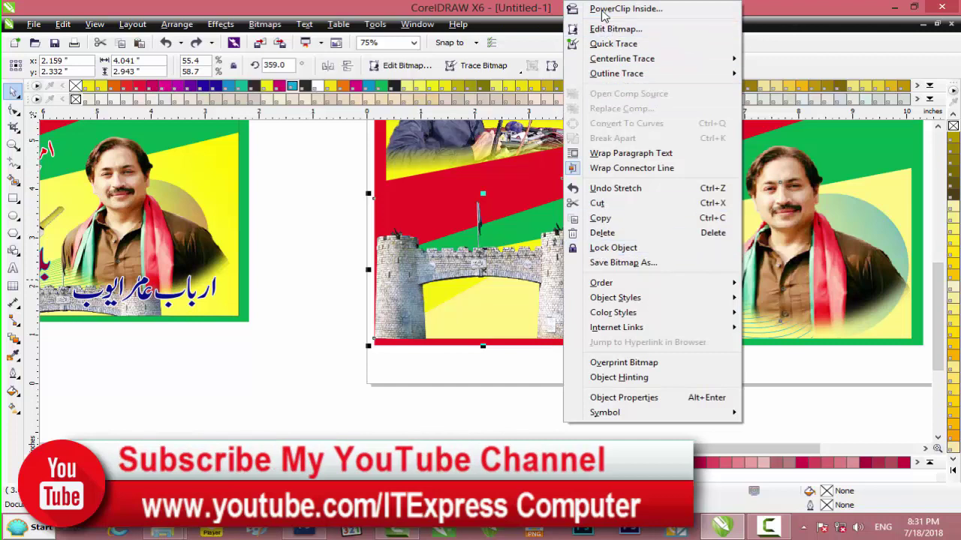
pyautogui.click(568, 111)
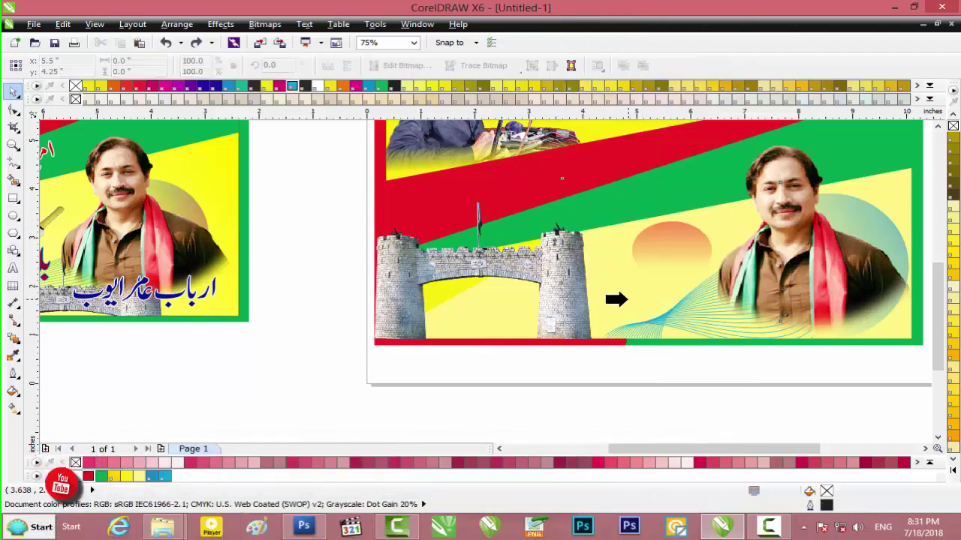
pyautogui.click(629, 299)
pyautogui.click(613, 360)
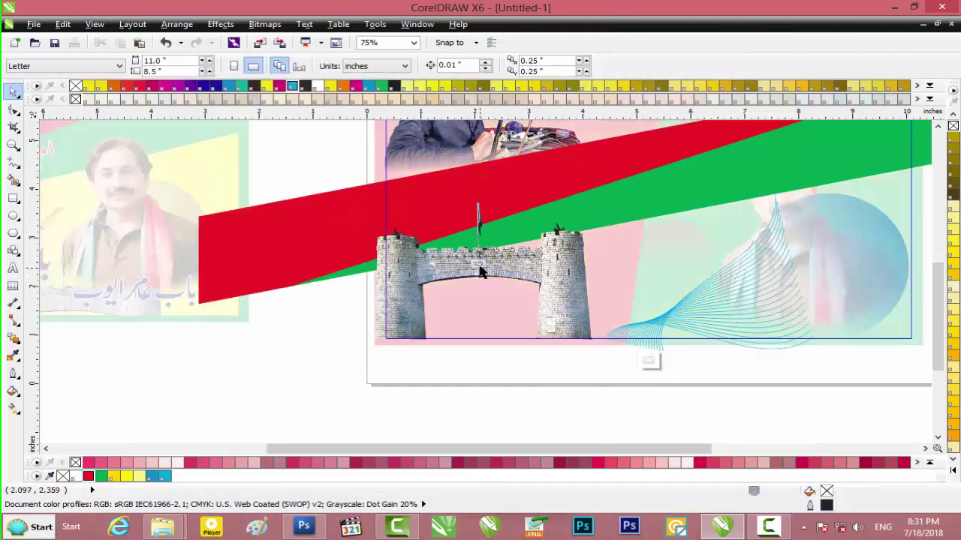
pyautogui.moveTo(480, 269); pyautogui.dragTo(492, 264)
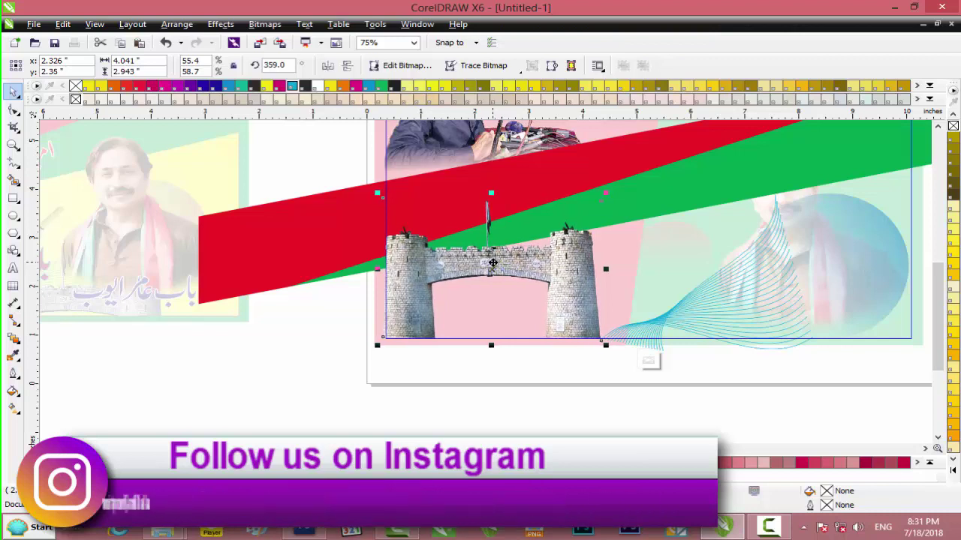
pyautogui.click(648, 361)
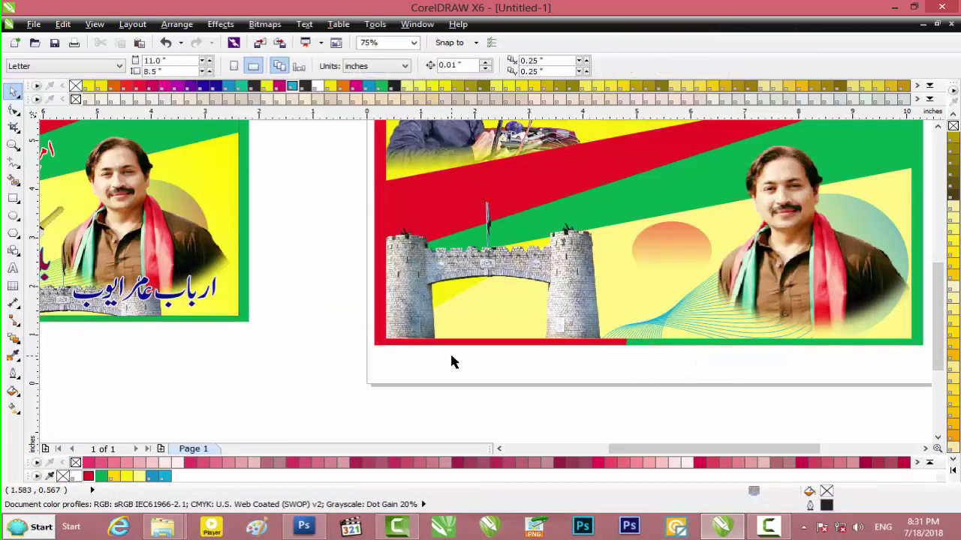
# Import Changing-the-Way-You-Ride.psd from the NA -28 folder and scale the buses to 11% beneath the gate's arch.
pyautogui.scroll(-1, 450, 351)
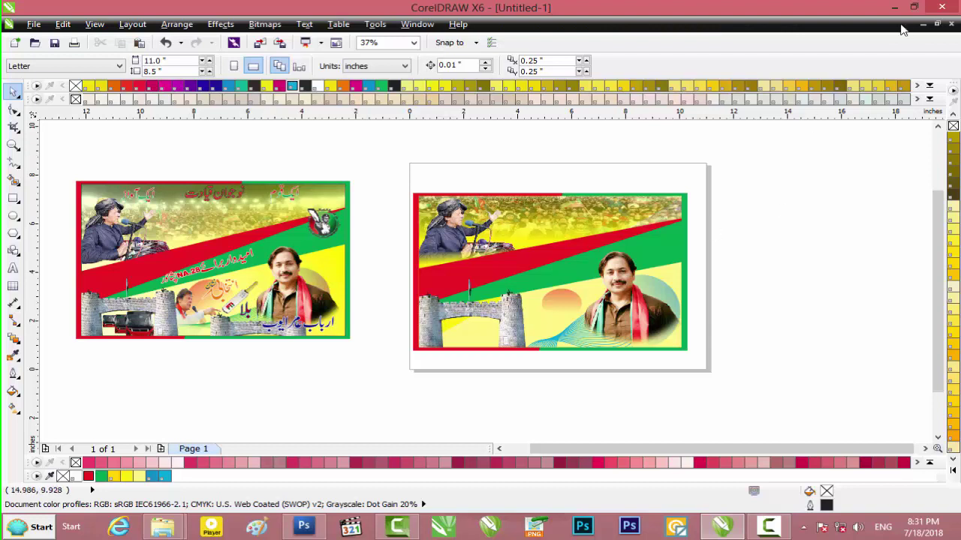
pyautogui.click(894, 7)
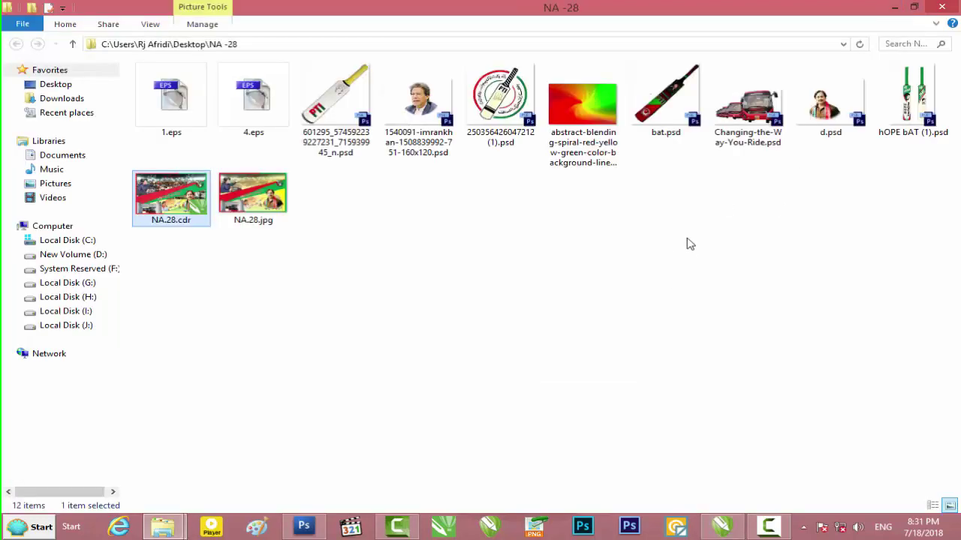
pyautogui.moveTo(778, 120); pyautogui.dragTo(610, 268)
pyautogui.moveTo(670, 261); pyautogui.dragTo(504, 349)
pyautogui.moveTo(444, 380); pyautogui.dragTo(497, 324)
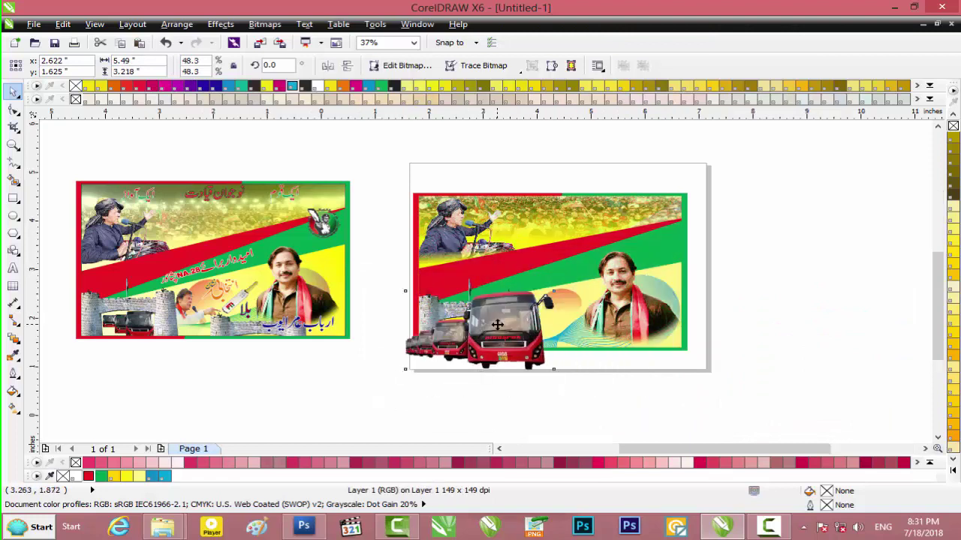
pyautogui.scroll(2, 497, 324)
pyautogui.moveTo(614, 254); pyautogui.dragTo(449, 304)
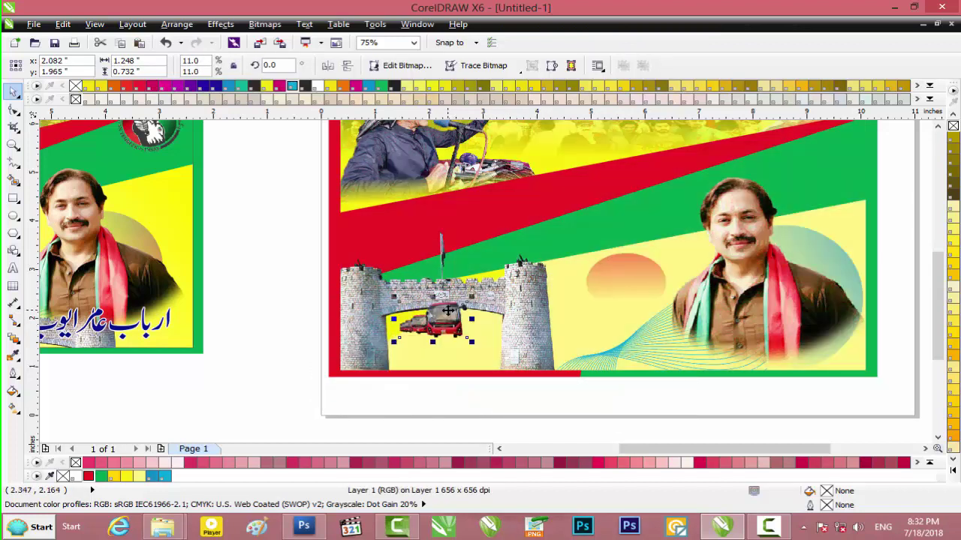
# Place the bus image inside the background's PowerClip and open the clip's contents for editing.
pyautogui.rightClick(449, 304)
pyautogui.click(559, 8)
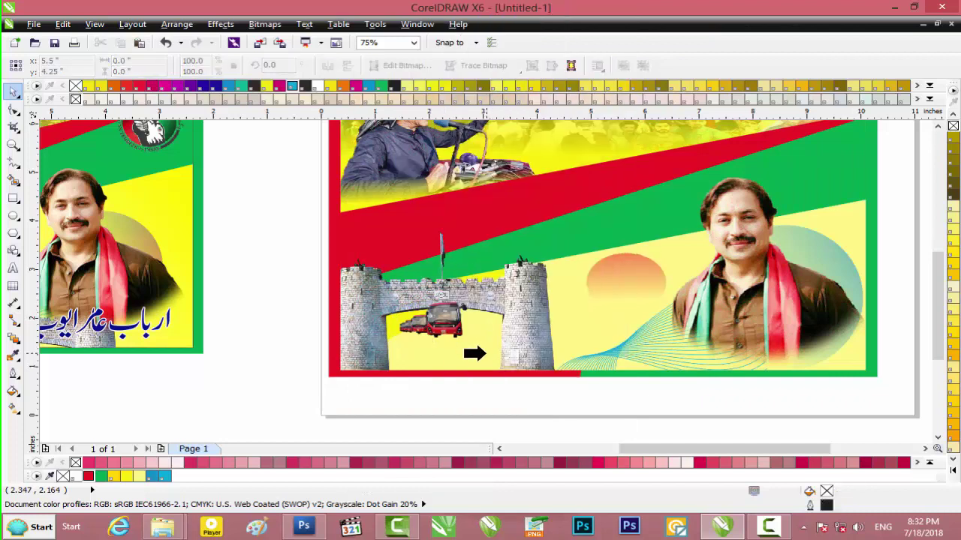
pyautogui.click(492, 362)
pyautogui.click(568, 390)
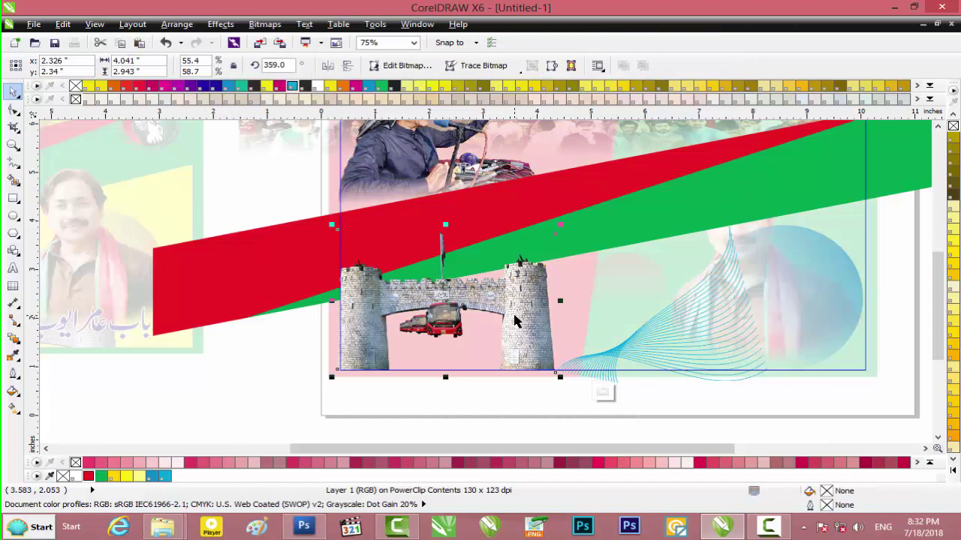
# Enlarge the buses to about 3.61 by 2.12 inches and bring the gate in front of them by cutting and pasting it.
pyautogui.click(507, 401)
pyautogui.click(454, 319)
pyautogui.press('Delete')
pyautogui.click(441, 322)
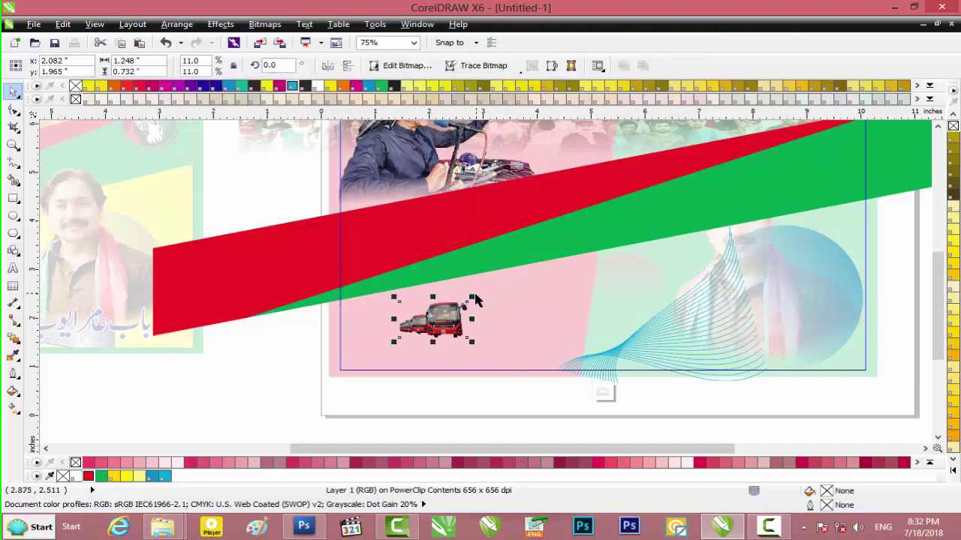
pyautogui.moveTo(474, 297); pyautogui.dragTo(535, 266)
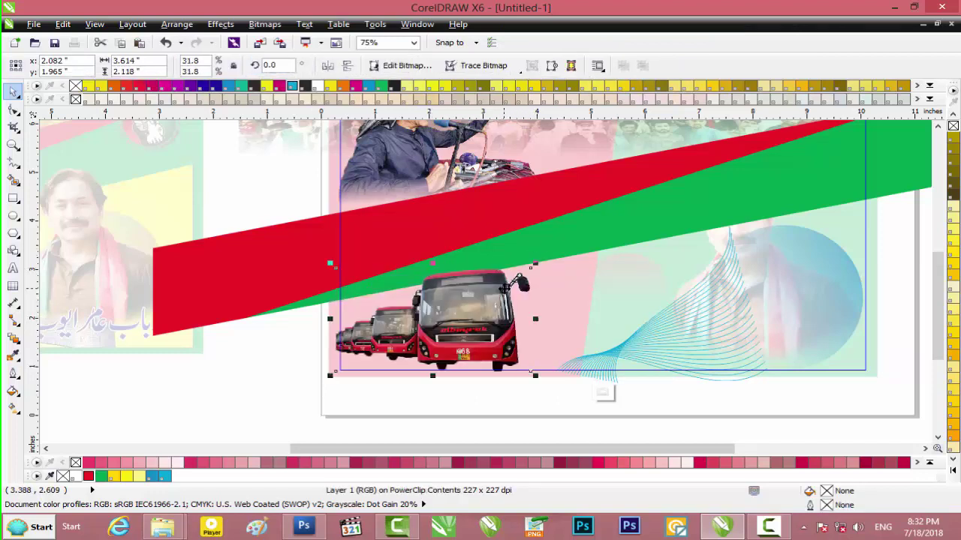
pyautogui.hotkey('ctrl', 'v')
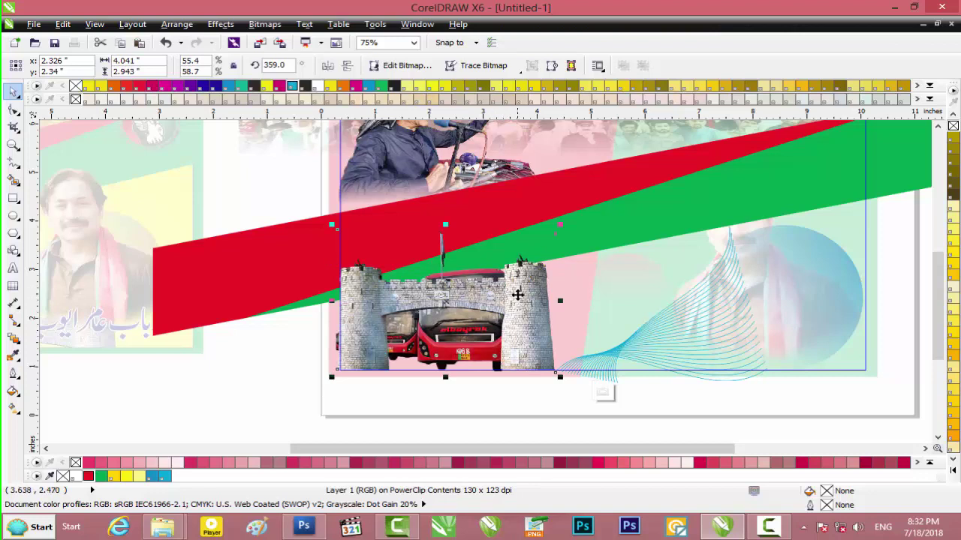
# Shorten the gate from its base to uncover the buses, and resize the buses to about 2.64 by 1.73 inches under the arch.
pyautogui.click(495, 424)
pyautogui.click(469, 347)
pyautogui.moveTo(445, 375); pyautogui.dragTo(444, 330)
pyautogui.click(463, 361)
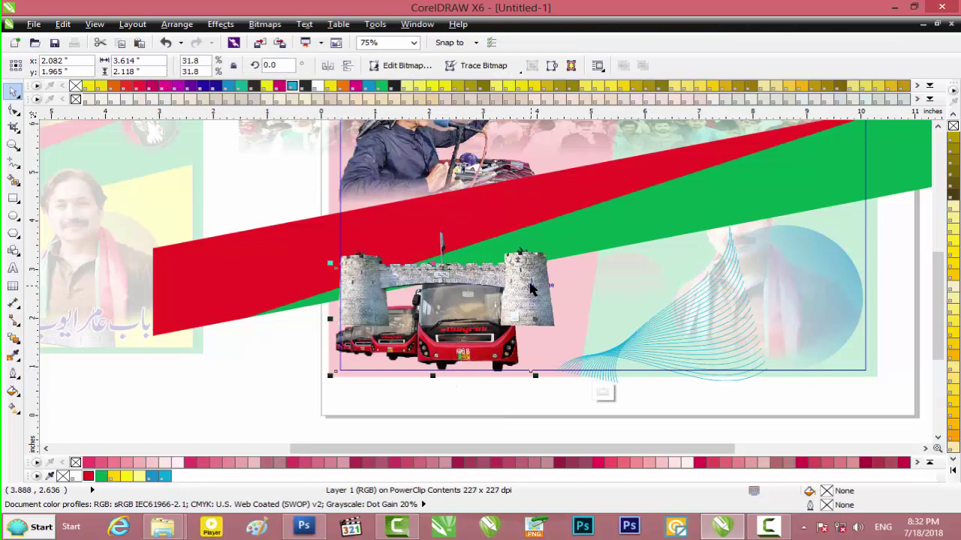
pyautogui.moveTo(535, 318); pyautogui.dragTo(508, 318)
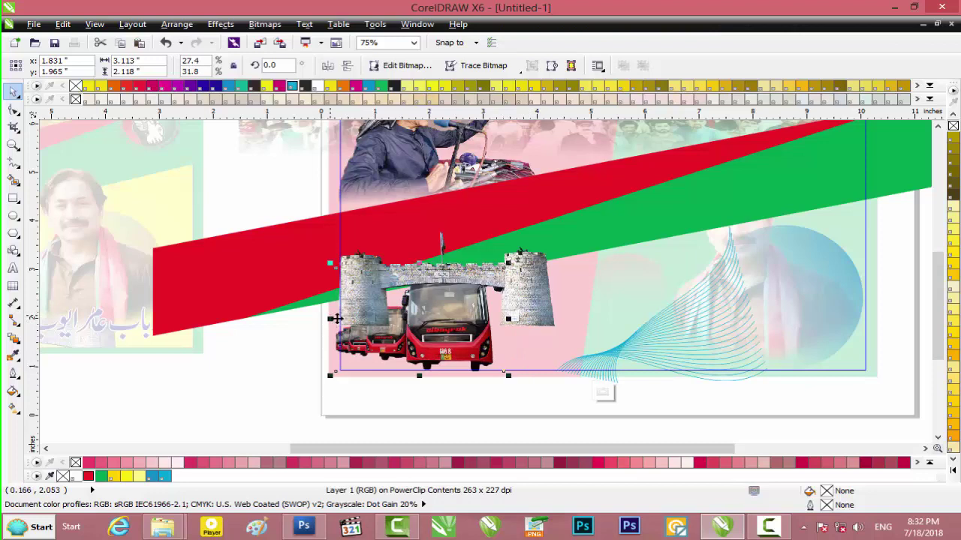
pyautogui.moveTo(328, 323); pyautogui.dragTo(378, 318)
pyautogui.moveTo(446, 270); pyautogui.dragTo(446, 306)
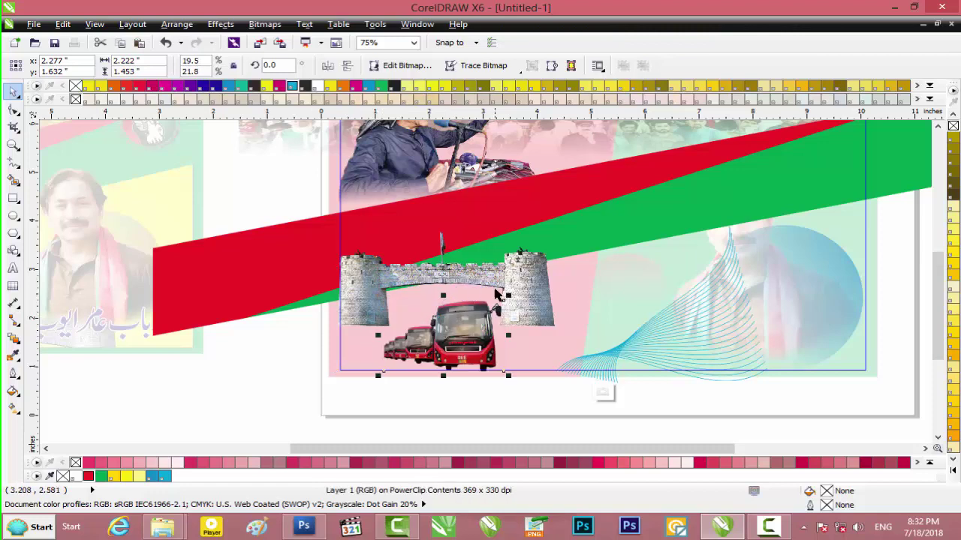
pyautogui.moveTo(509, 297); pyautogui.dragTo(520, 287)
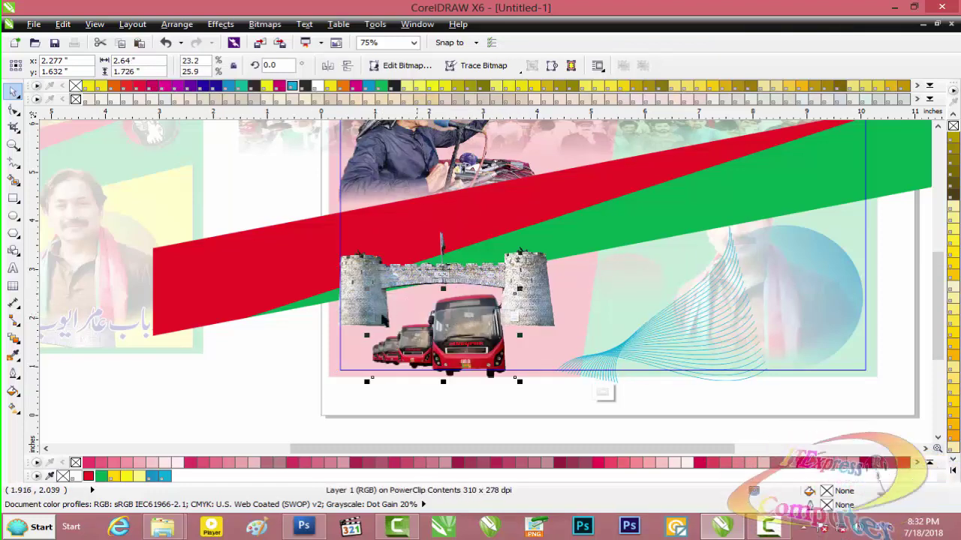
# Stretch the gate back down to the frame's lower edge and enlarge it to about 4.61 by 3.29 inches.
pyautogui.click(365, 315)
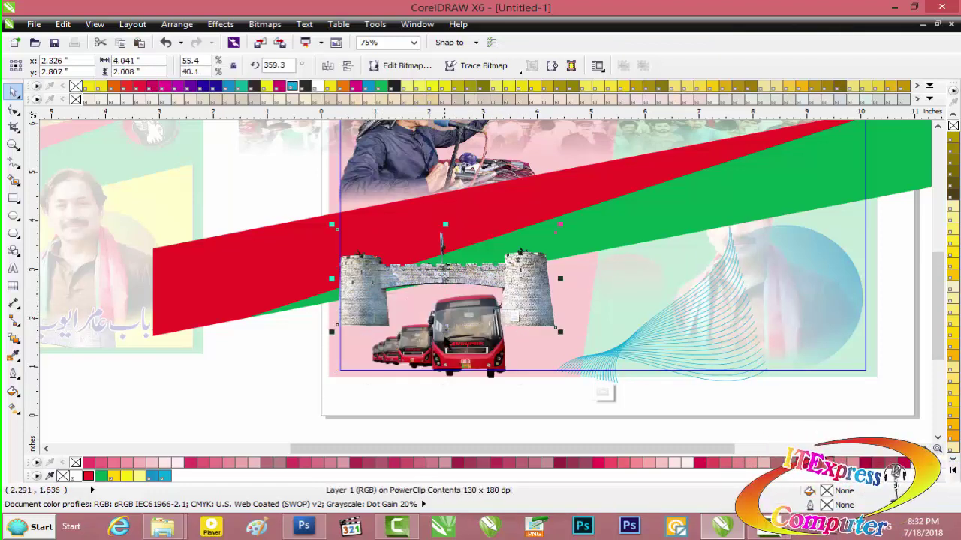
pyautogui.moveTo(447, 335); pyautogui.dragTo(445, 375)
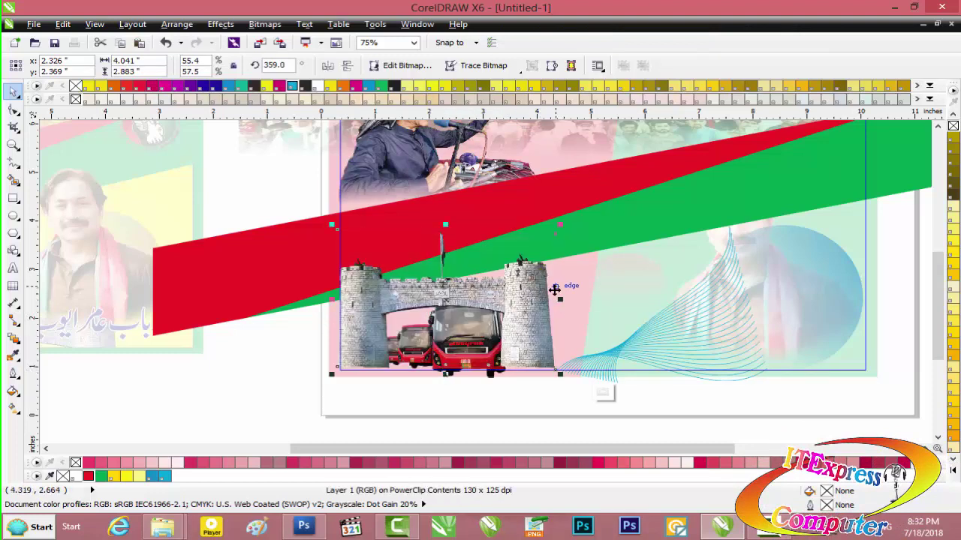
pyautogui.moveTo(560, 224); pyautogui.dragTo(575, 210)
pyautogui.moveTo(523, 280); pyautogui.dragTo(523, 290)
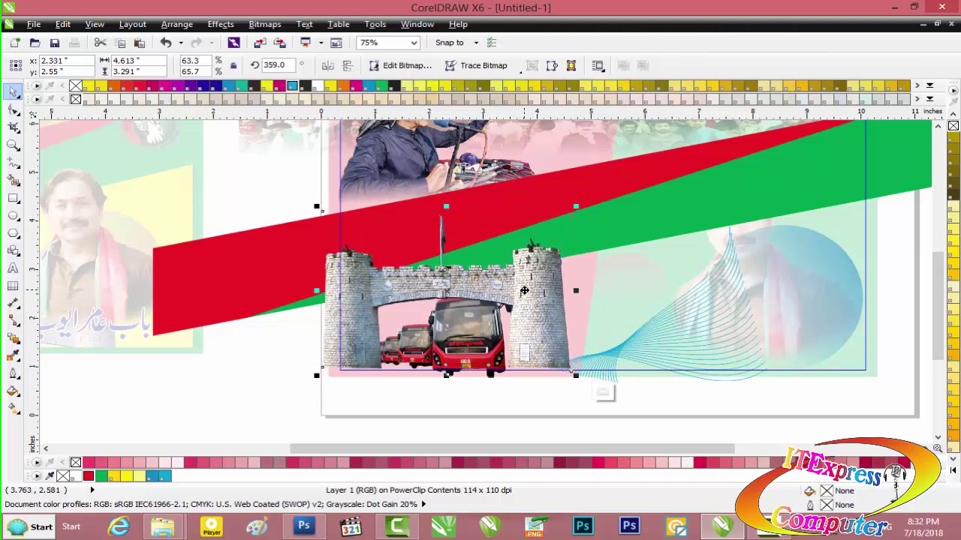
# Narrow the buses under the gate's arch to about 2.42 inches wide.
pyautogui.click(473, 398)
pyautogui.click(489, 379)
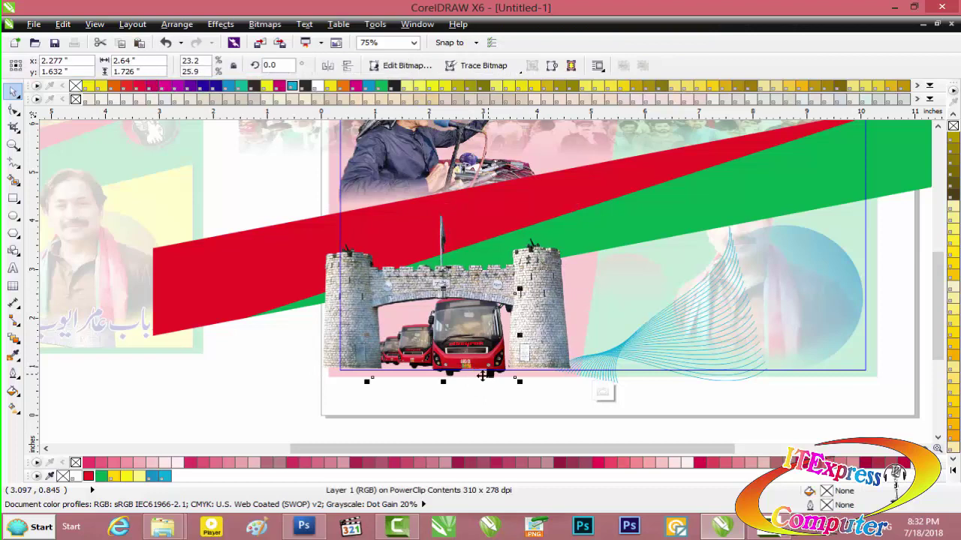
pyautogui.moveTo(514, 336); pyautogui.dragTo(507, 337)
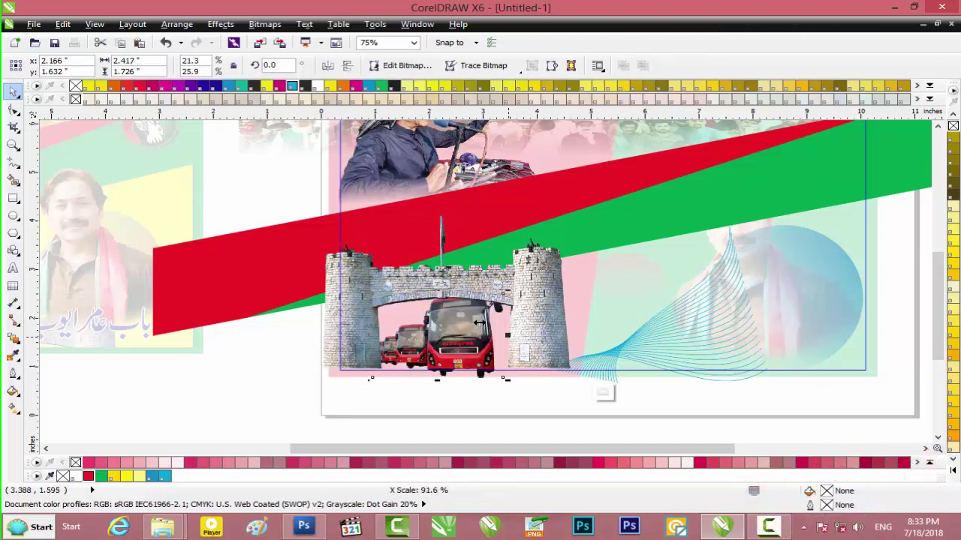
# Move the gate slightly right and down to about X 2.41, Y 2.51 inches, with its base on the frame's lower edge.
pyautogui.moveTo(439, 288); pyautogui.dragTo(457, 341)
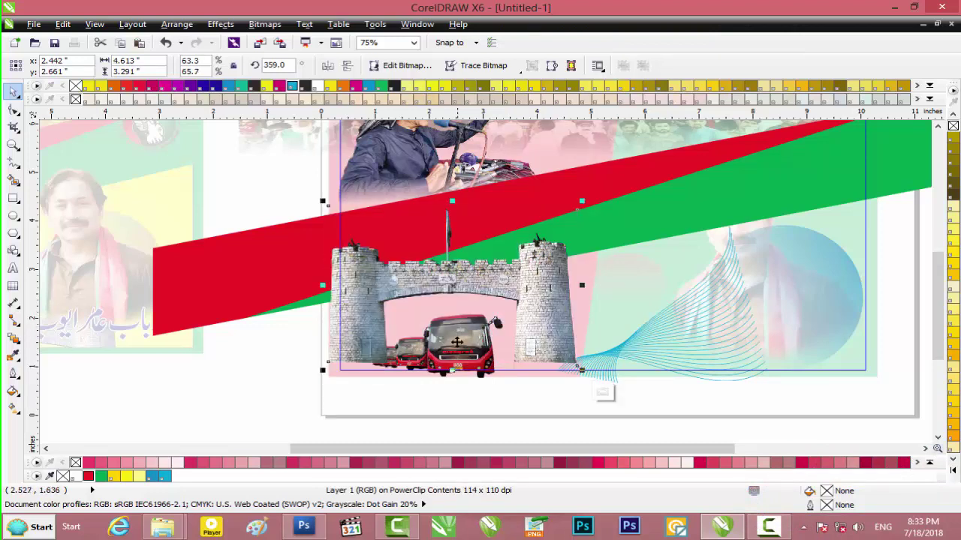
pyautogui.press('Down')
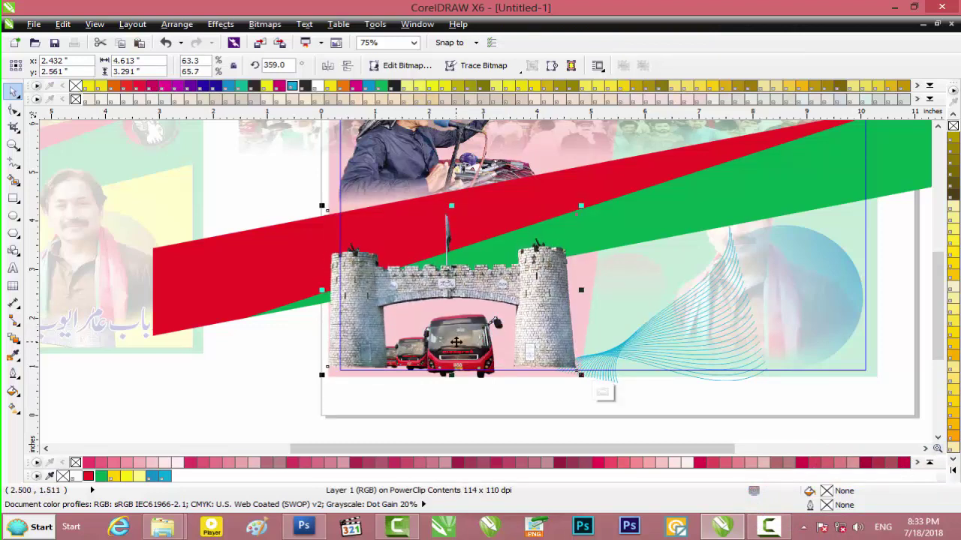
pyautogui.press('Down')
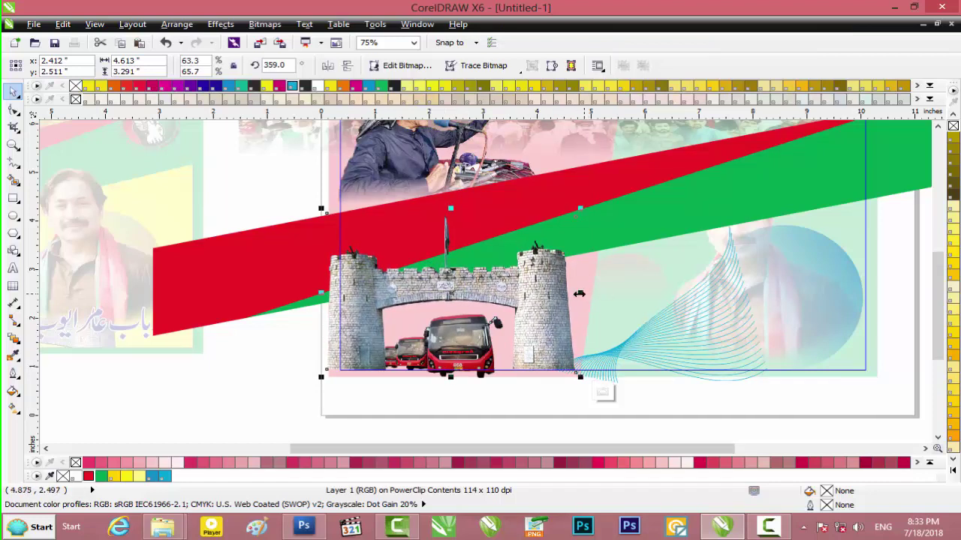
# Resize the buses under the arch to about 2.63 by 1.60 inches and finish editing the PowerClip contents.
pyautogui.click(496, 401)
pyautogui.click(436, 376)
pyautogui.moveTo(503, 345); pyautogui.dragTo(513, 345)
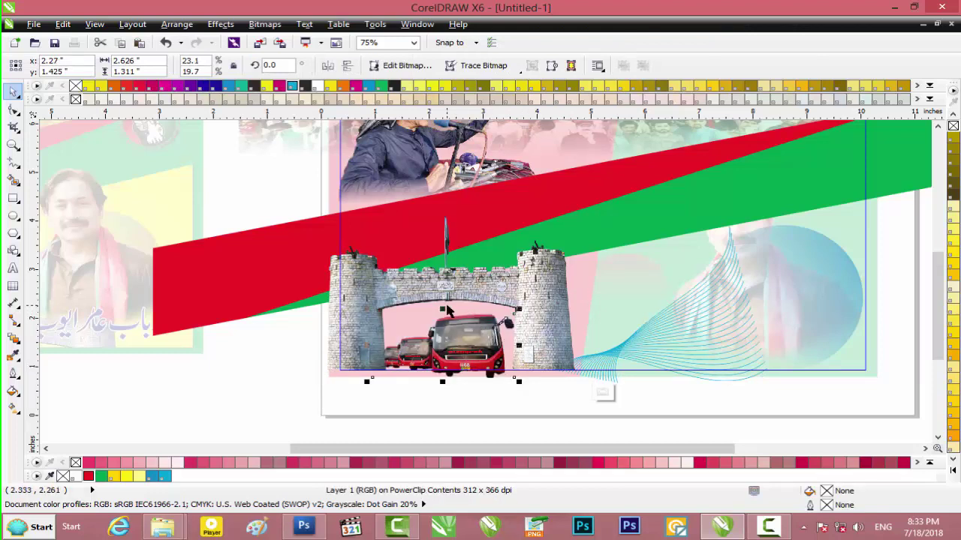
pyautogui.moveTo(443, 309); pyautogui.dragTo(444, 289)
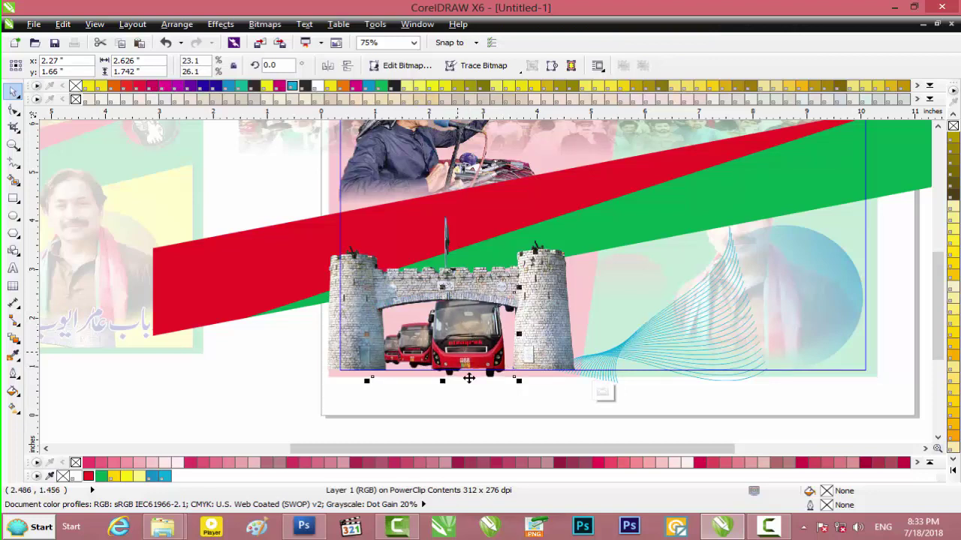
pyautogui.moveTo(443, 381); pyautogui.dragTo(461, 361)
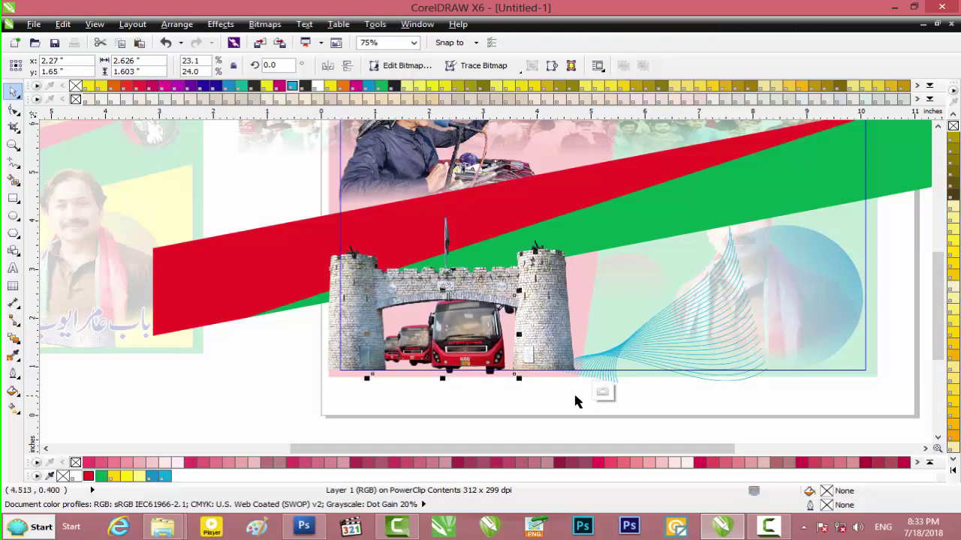
pyautogui.click(601, 392)
pyautogui.click(486, 395)
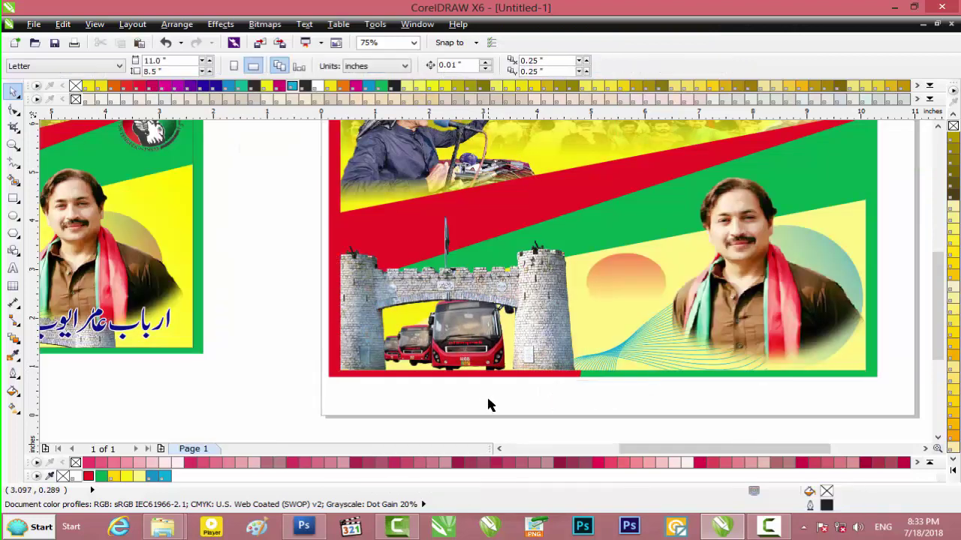
pyautogui.scroll(-1, 486, 395)
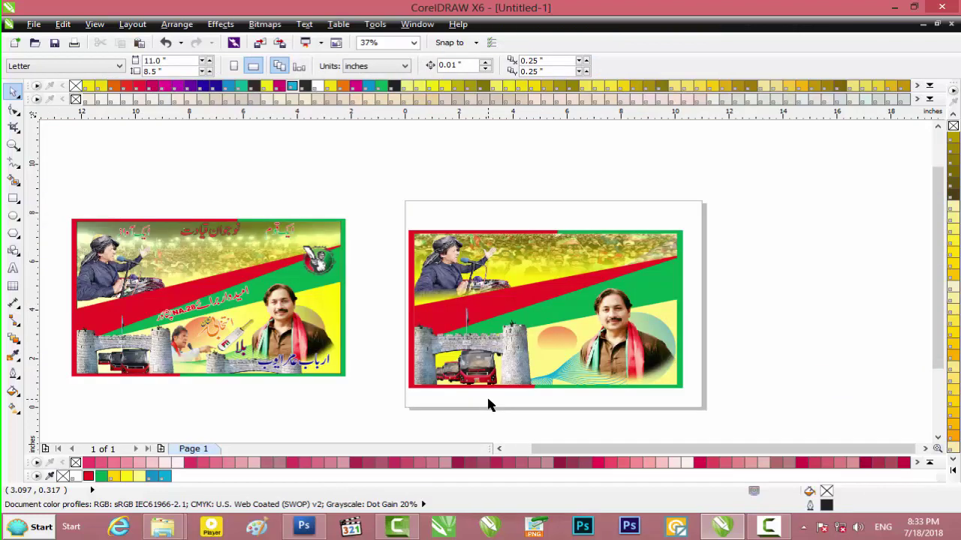
pyautogui.click(911, 7)
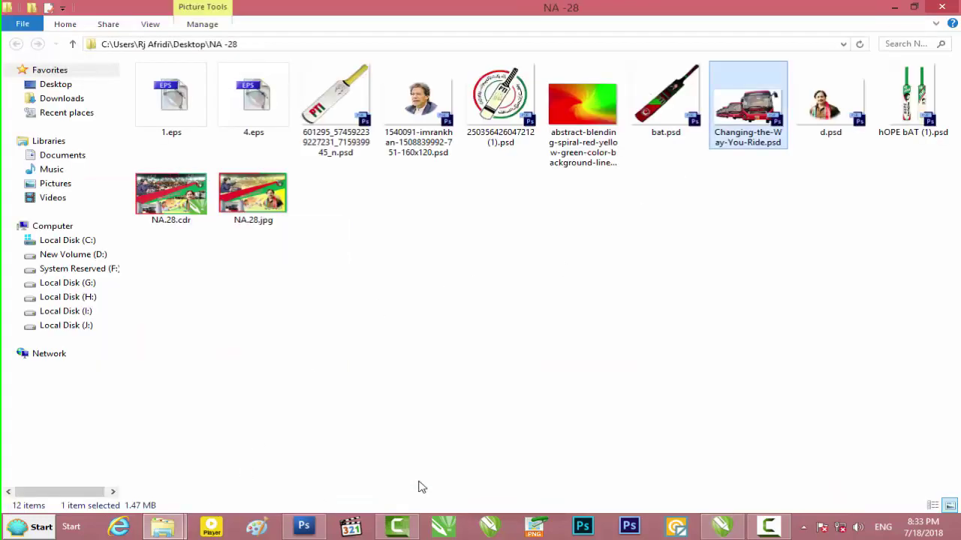
pyautogui.click(722, 527)
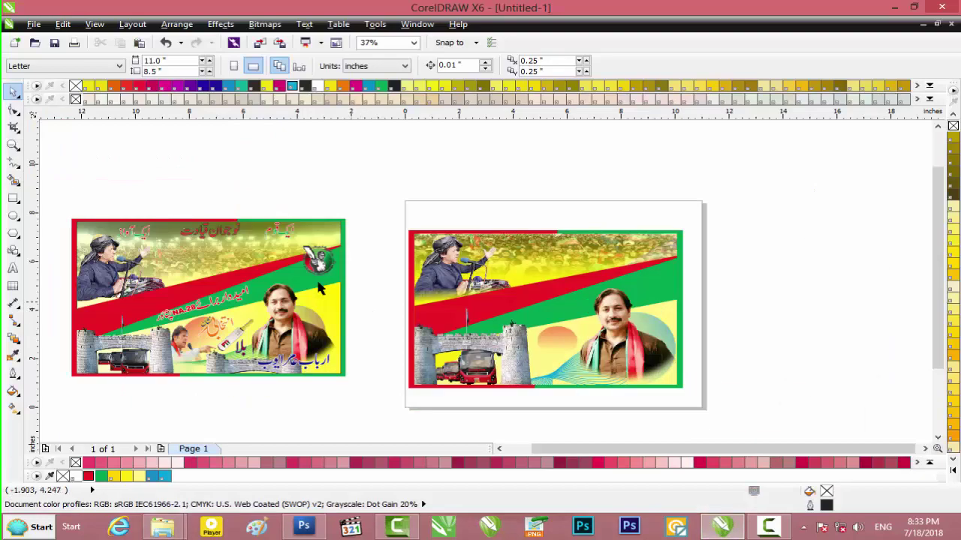
# Copy the batsman party logo from the reference to the new banner's upper-right corner and enlarge it to about 1.92 by 1.92 inches.
pyautogui.moveTo(307, 257); pyautogui.dragTo(648, 276)
pyautogui.scroll(3, 648, 277)
pyautogui.moveTo(722, 216); pyautogui.dragTo(757, 187)
pyautogui.moveTo(580, 342); pyautogui.dragTo(543, 371)
pyautogui.moveTo(670, 260); pyautogui.dragTo(653, 210)
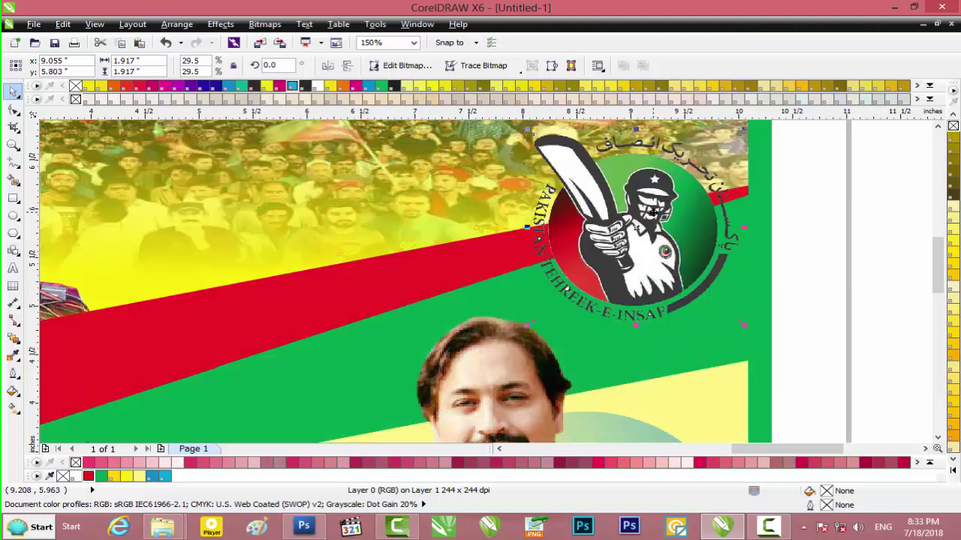
pyautogui.scroll(-1, 644, 225)
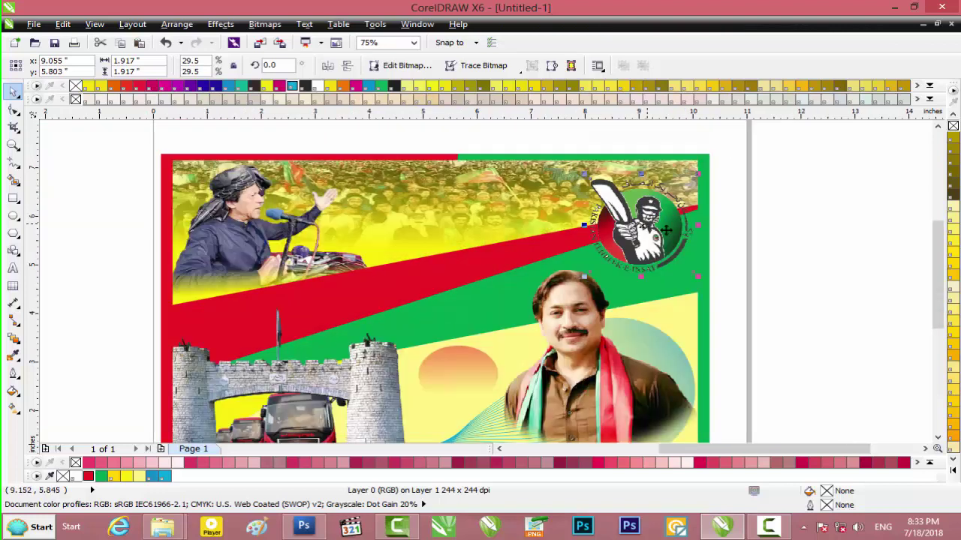
pyautogui.click(800, 255)
pyautogui.scroll(-1, 800, 256)
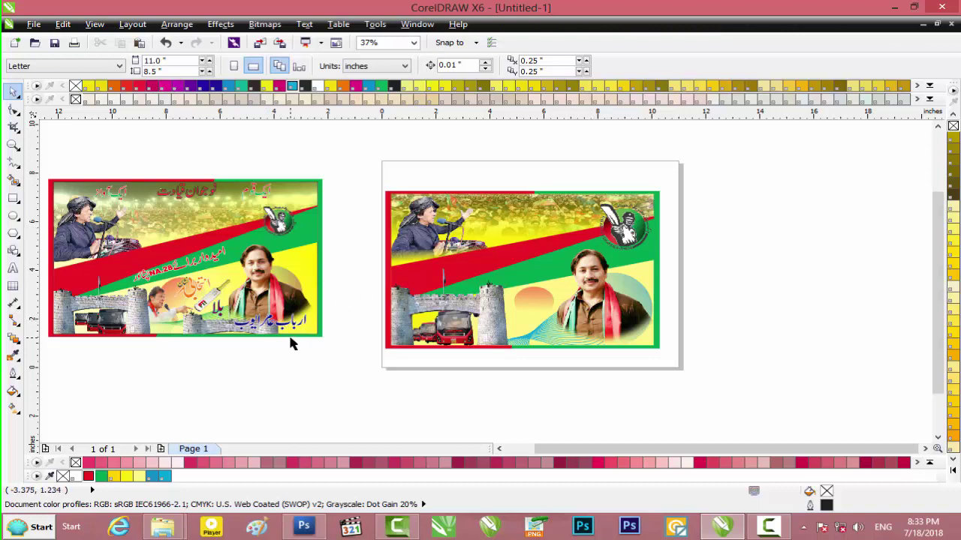
# Switch to File Explorer and open the folder H:\Wallpaper\Imaran Khan\Psd.
pyautogui.click(893, 9)
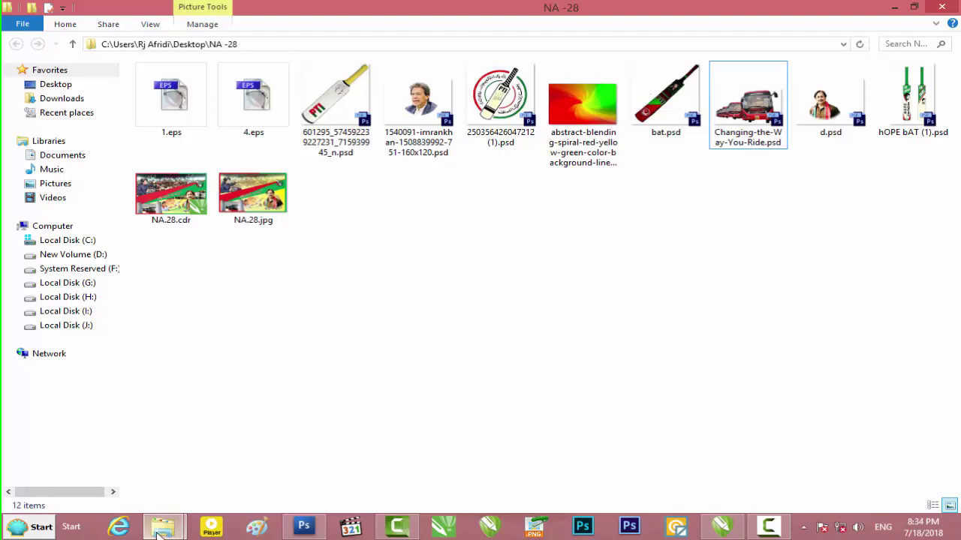
pyautogui.moveTo(162, 527)
pyautogui.moveTo(118, 449)
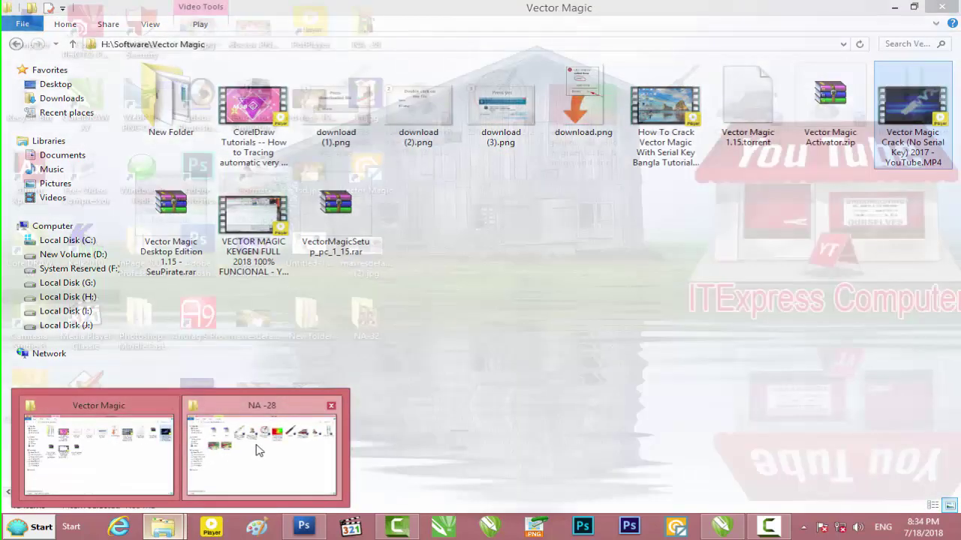
pyautogui.moveTo(256, 450)
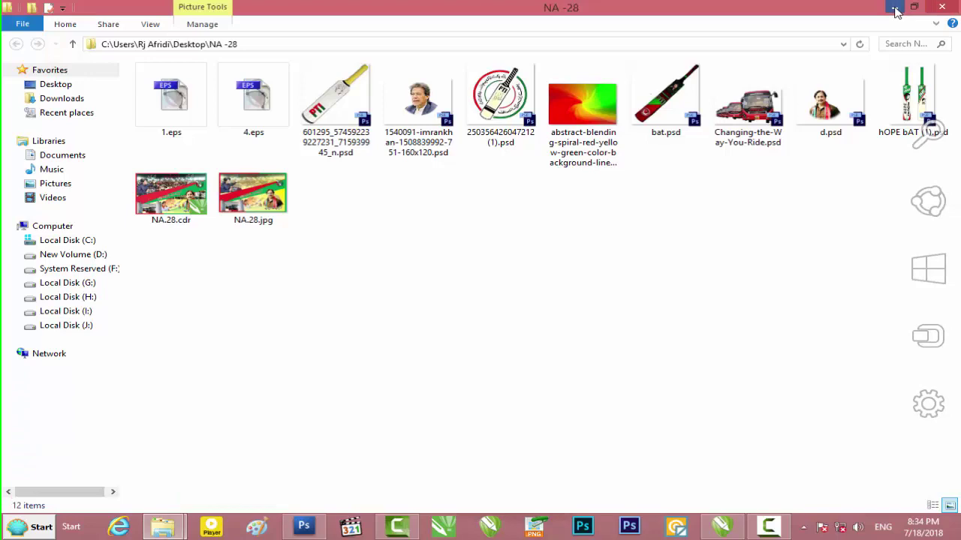
pyautogui.click(894, 8)
pyautogui.doubleClick(24, 36)
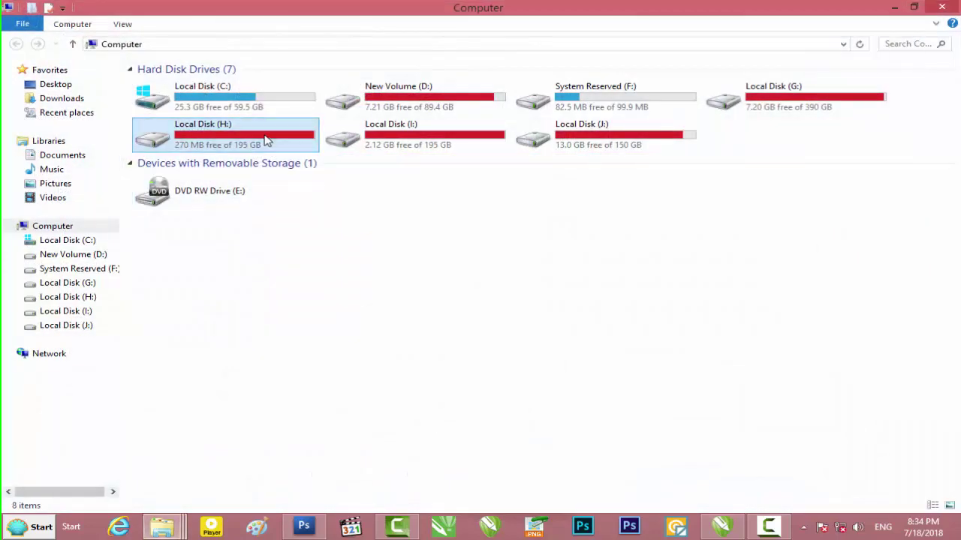
pyautogui.doubleClick(268, 144)
pyautogui.doubleClick(808, 283)
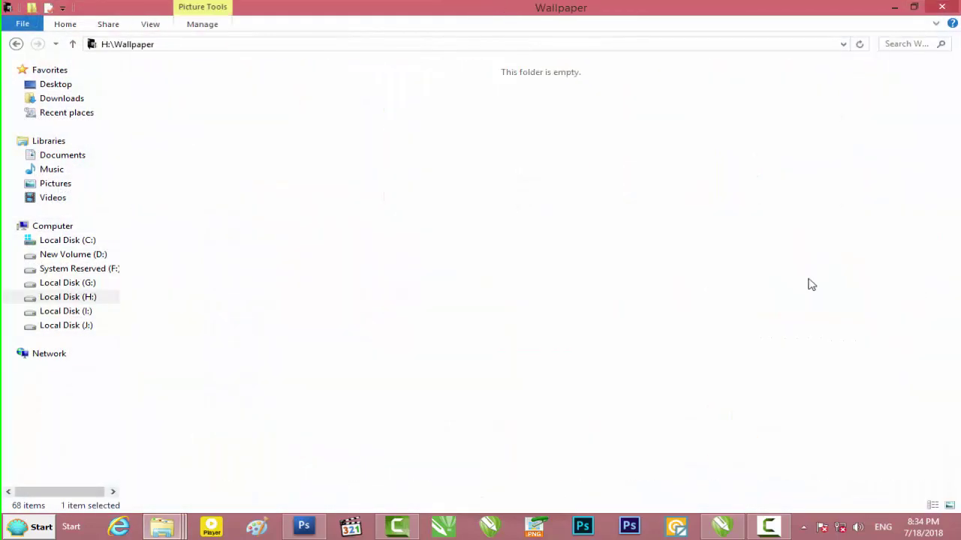
pyautogui.doubleClick(564, 118)
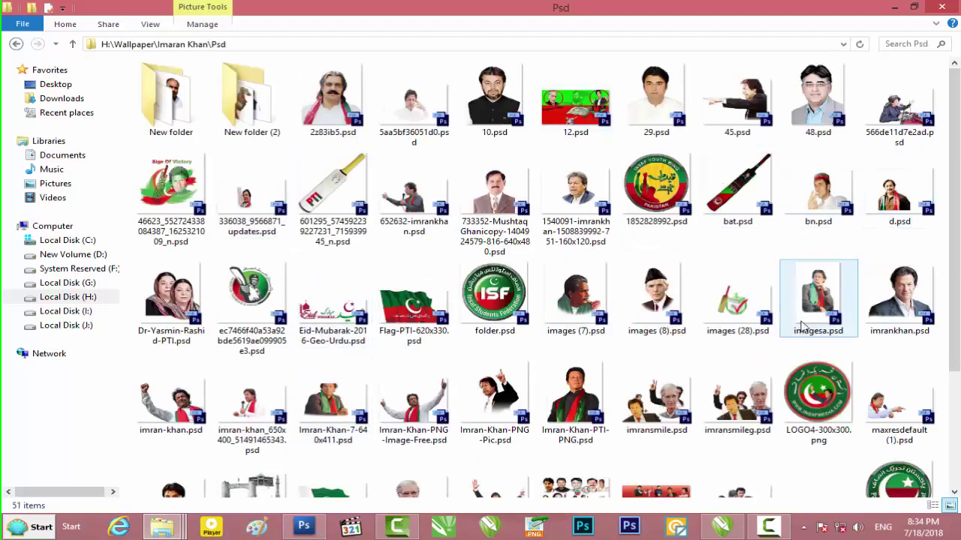
# Import maxresdefault (1).psd into the CorelDRAW page and shrink it to about 1.22 by 1.04 inches beside the gate's right tower.
pyautogui.click(867, 420)
pyautogui.moveTo(867, 420); pyautogui.dragTo(740, 296)
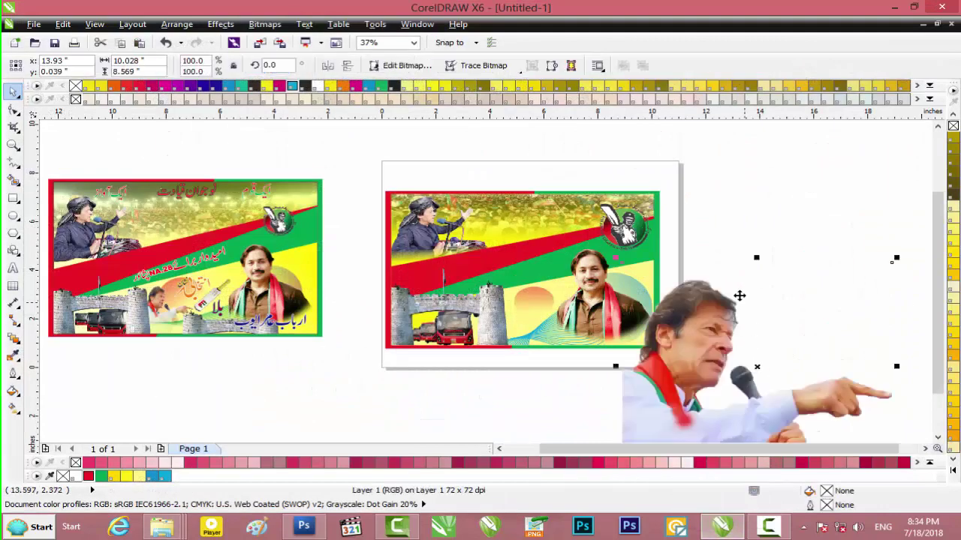
pyautogui.press('p')
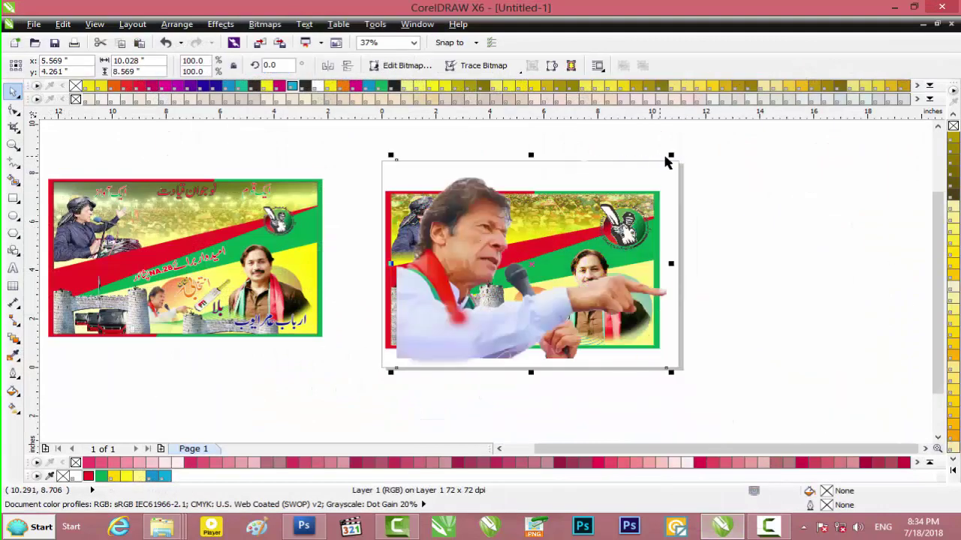
pyautogui.moveTo(670, 153); pyautogui.dragTo(509, 322)
pyautogui.scroll(4, 508, 322)
# Place the pointing man's image inside the background's PowerClip and open the clip's contents for editing.
pyautogui.rightClick(508, 318)
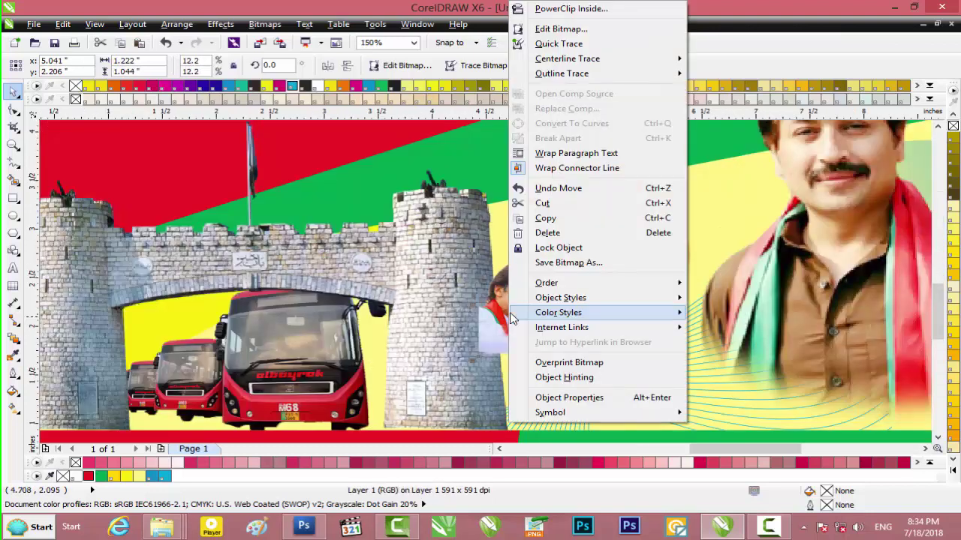
pyautogui.click(570, 9)
pyautogui.click(507, 211)
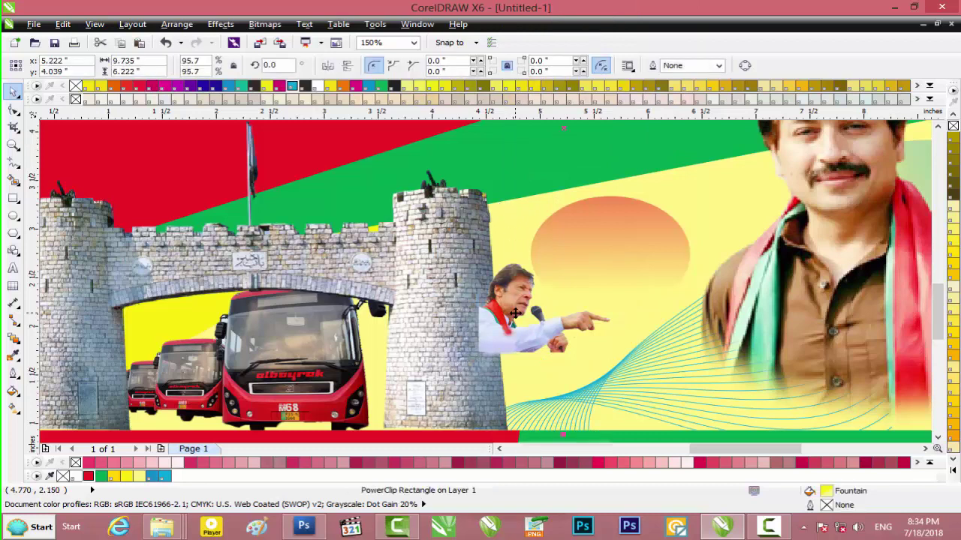
pyautogui.scroll(-2, 738, 407)
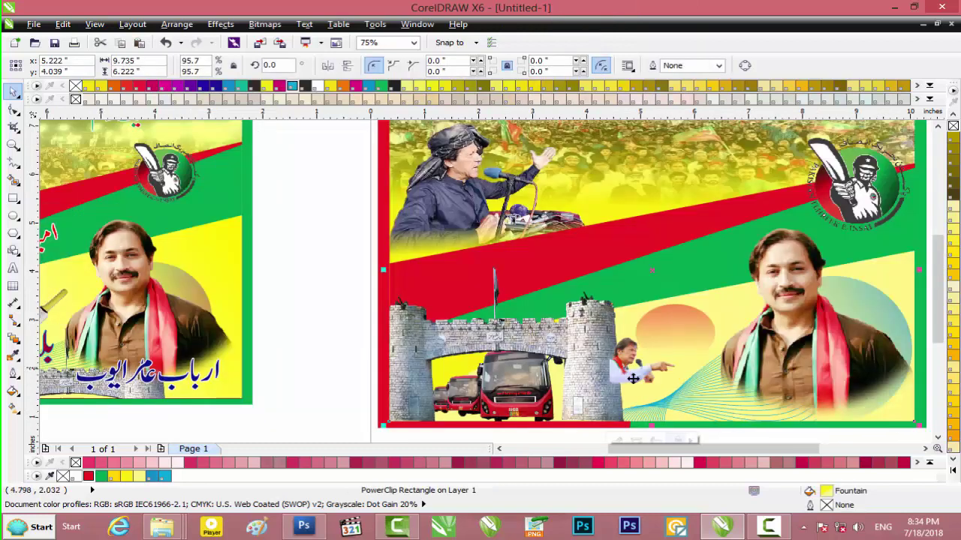
pyautogui.click(618, 439)
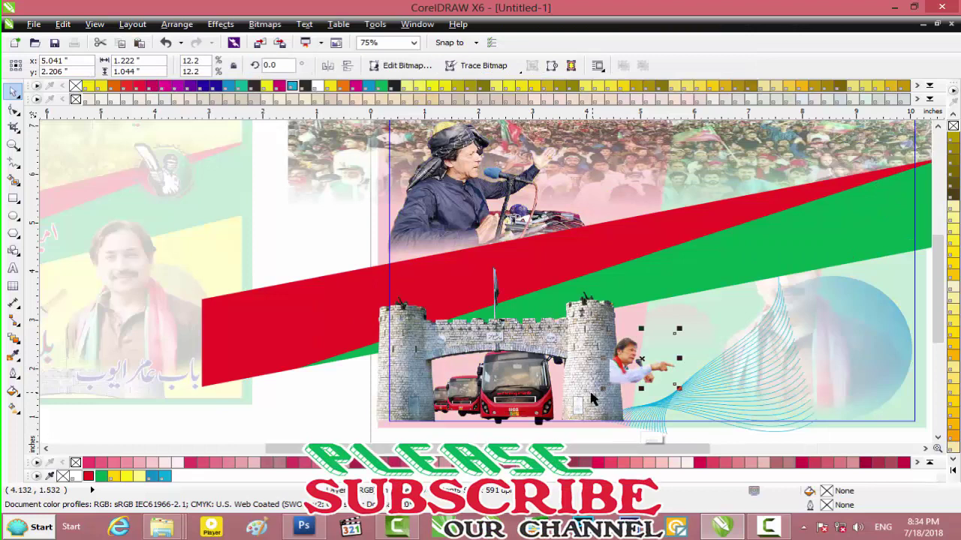
# Bring the stone gate in front of the pointing man's image.
pyautogui.click(580, 406)
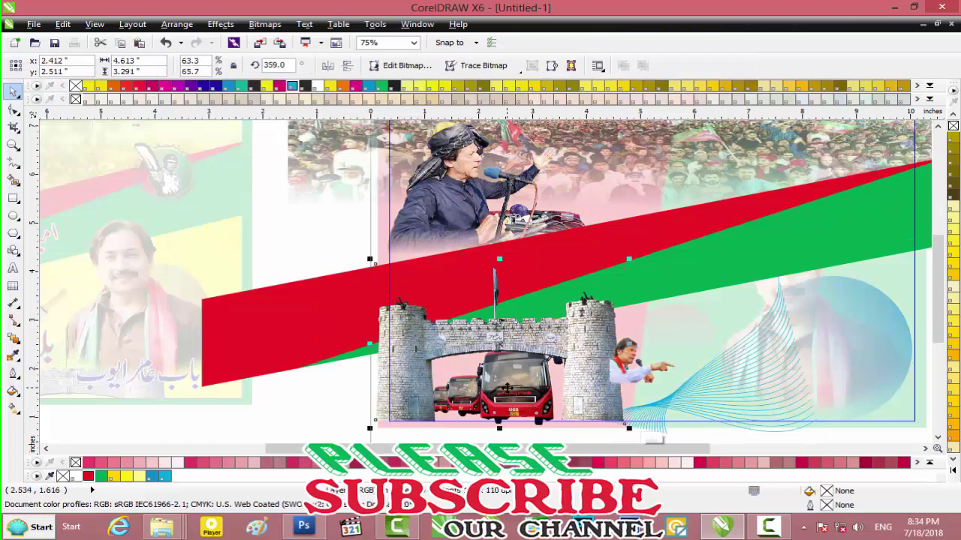
pyautogui.press('Escape')
pyautogui.click(541, 422)
pyautogui.click(535, 441)
pyautogui.click(540, 422)
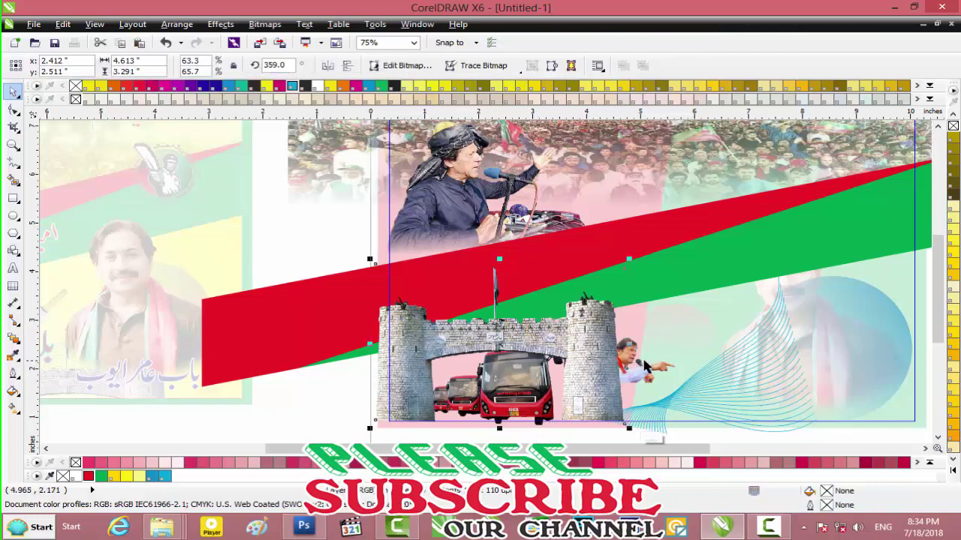
# Enlarge the pointing man's image from its centre to about 1.58 by 1.35 inches.
pyautogui.click(644, 375)
pyautogui.scroll(4, 644, 376)
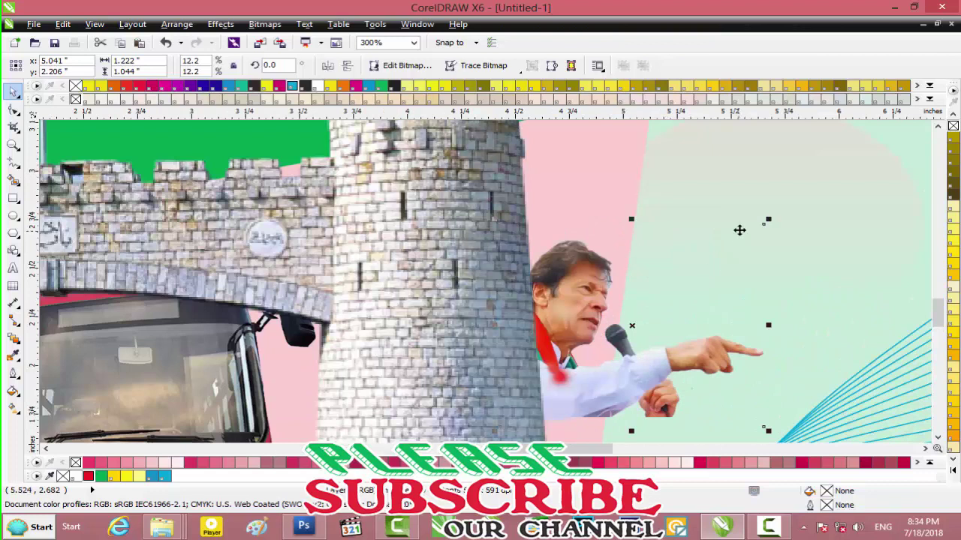
pyautogui.moveTo(772, 216); pyautogui.dragTo(871, 232)
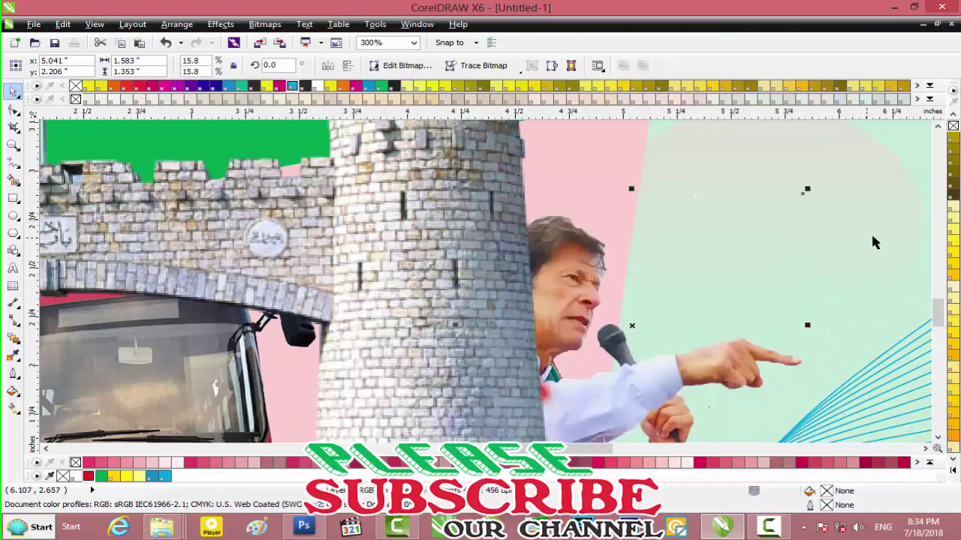
pyautogui.scroll(-4, 872, 232)
# Move the pointing man's image to about X 5.35, Y 1.90 inches, tucked against the gate's right tower near the frame's lower edge.
pyautogui.moveTo(577, 449); pyautogui.dragTo(708, 449)
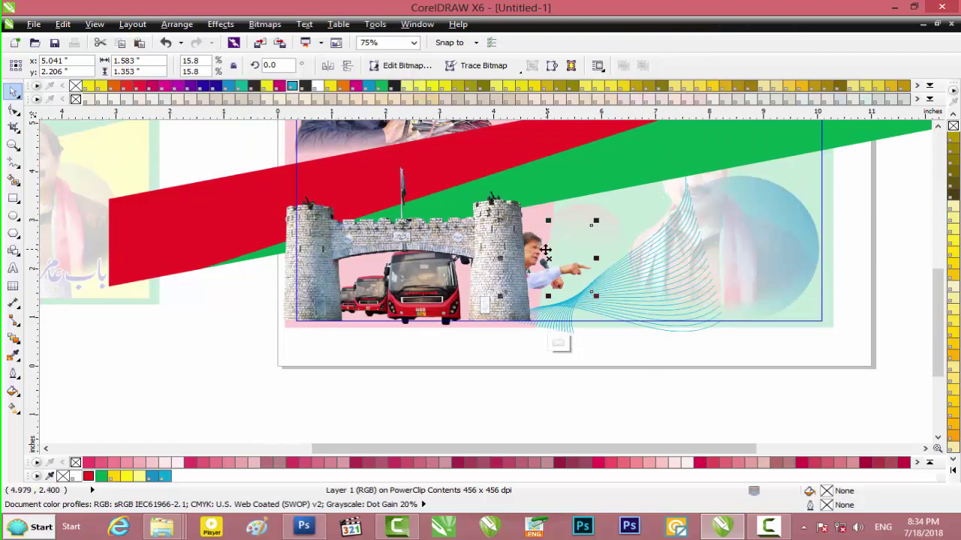
pyautogui.moveTo(540, 249); pyautogui.dragTo(539, 250)
pyautogui.press('Down')
pyautogui.press('Down')
pyautogui.press('Down')
pyautogui.press('Down')
pyautogui.press('Down')
pyautogui.press('Down')
pyautogui.press('Down')
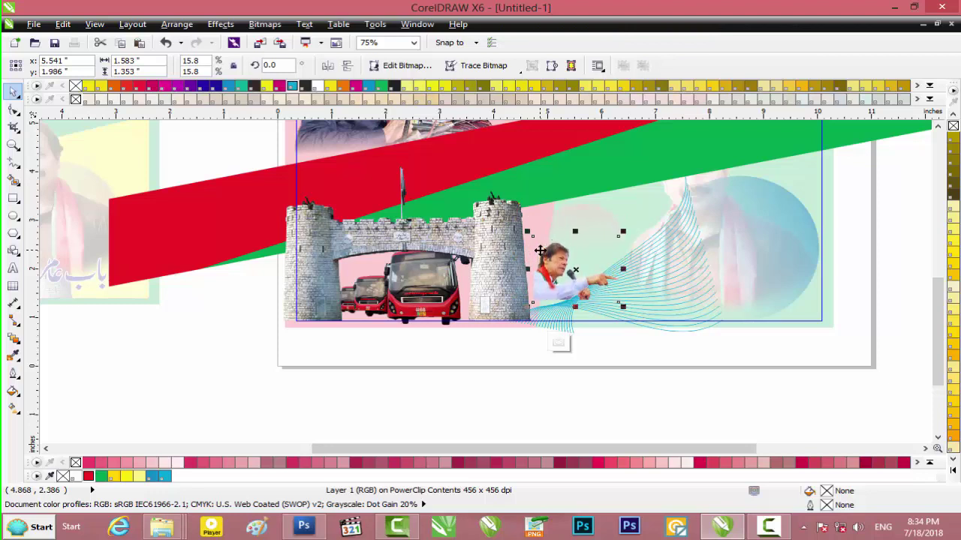
pyautogui.press('Down')
pyautogui.press('Down')
pyautogui.press('Down')
pyautogui.press('Down')
pyautogui.press('Down')
pyautogui.press('Down')
pyautogui.press('Left')
pyautogui.press('Left')
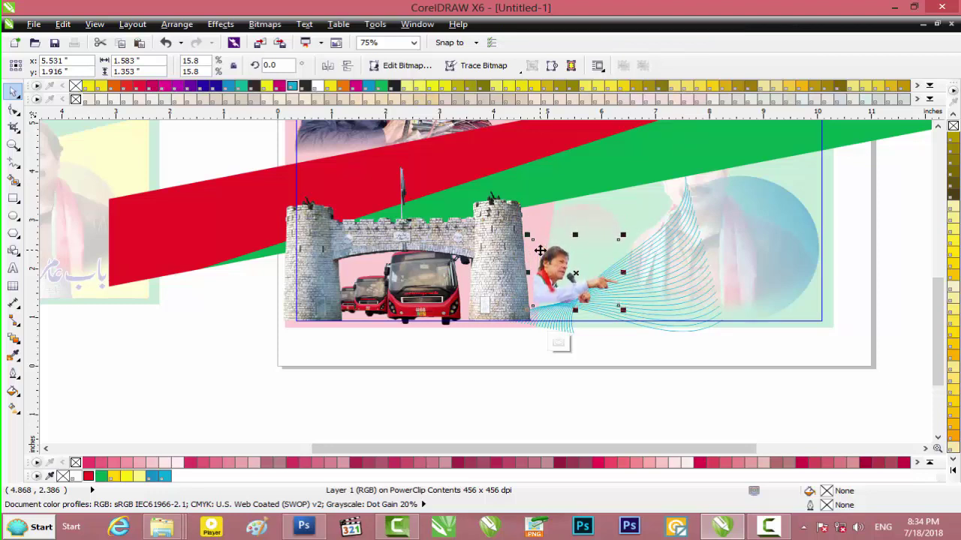
pyautogui.press('Left')
pyautogui.press('Left')
pyautogui.press('Left')
pyautogui.press('Left')
pyautogui.press('Left')
pyautogui.press('Left')
pyautogui.press('Left')
pyautogui.press('Left')
pyautogui.press('Left')
pyautogui.press('Left')
pyautogui.press('Left')
pyautogui.press('Left')
pyautogui.press('Left')
pyautogui.press('Left')
pyautogui.press('Left')
pyautogui.press('Left')
pyautogui.press('Left')
pyautogui.press('Down')
pyautogui.press('Down')
pyautogui.press('Down')
pyautogui.press('Down')
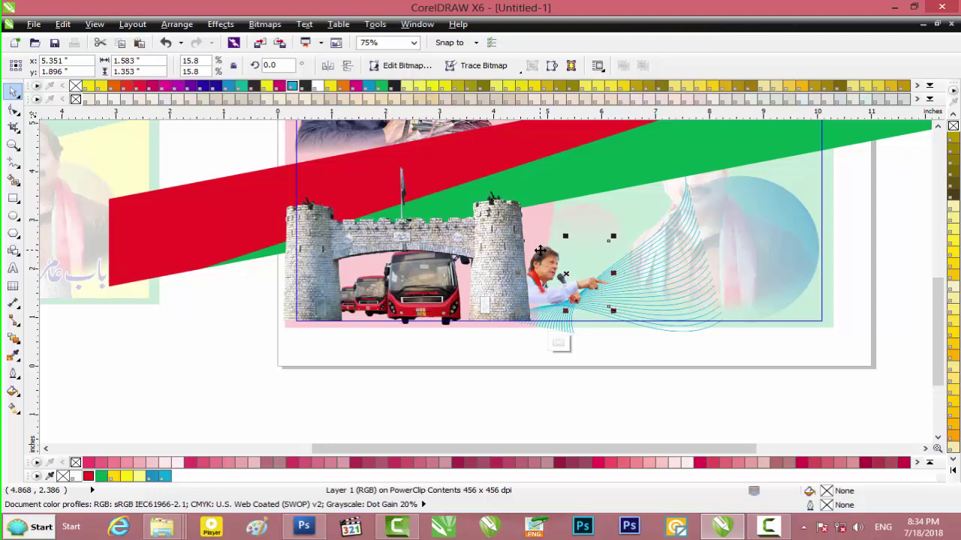
# Enlarge the pointing man's image upward and sideways to about 1.81 by 1.59 inches, keeping it against the gate tower.
pyautogui.scroll(3, 556, 238)
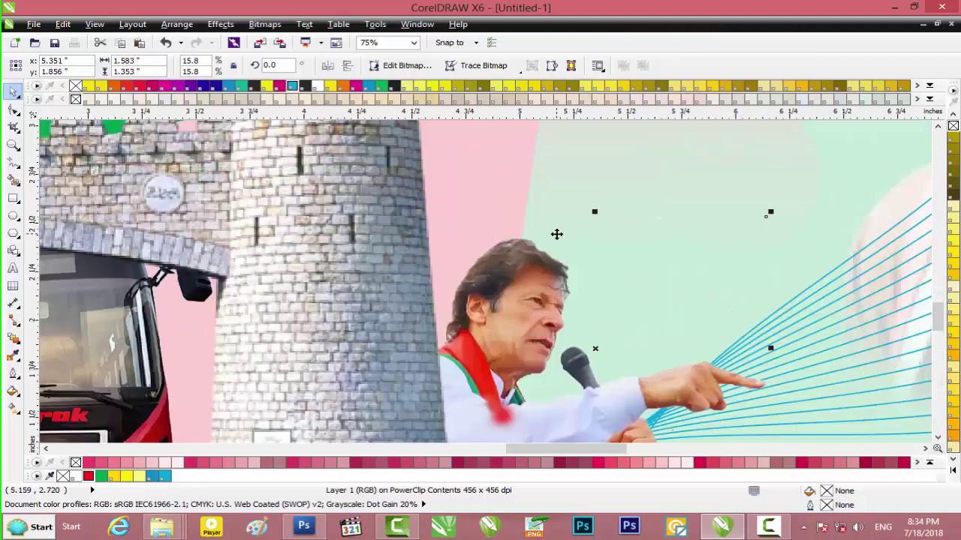
pyautogui.moveTo(596, 209); pyautogui.dragTo(594, 165)
pyautogui.moveTo(771, 325); pyautogui.dragTo(811, 325)
pyautogui.scroll(-2, 810, 325)
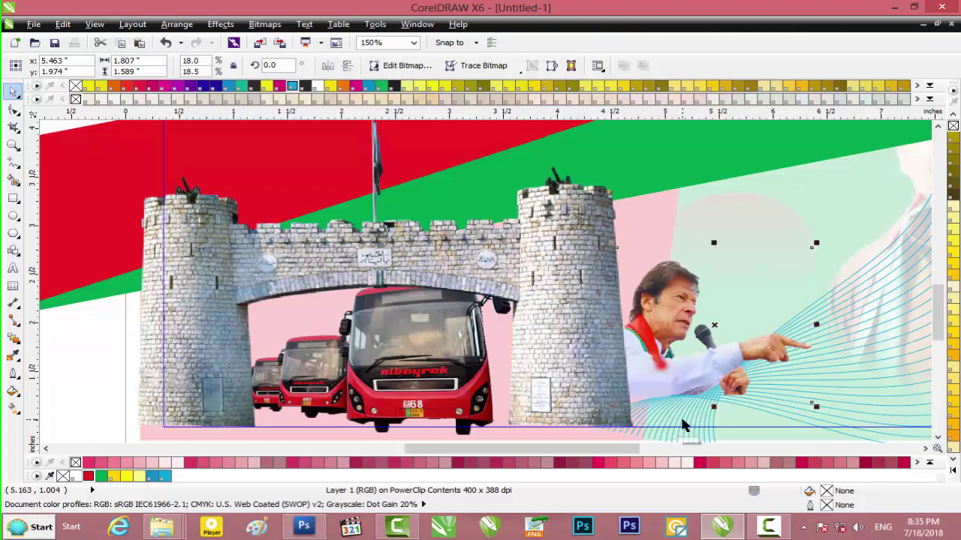
# Try the cyan line group in front of the pointing man's image and return it behind him.
pyautogui.click(682, 420)
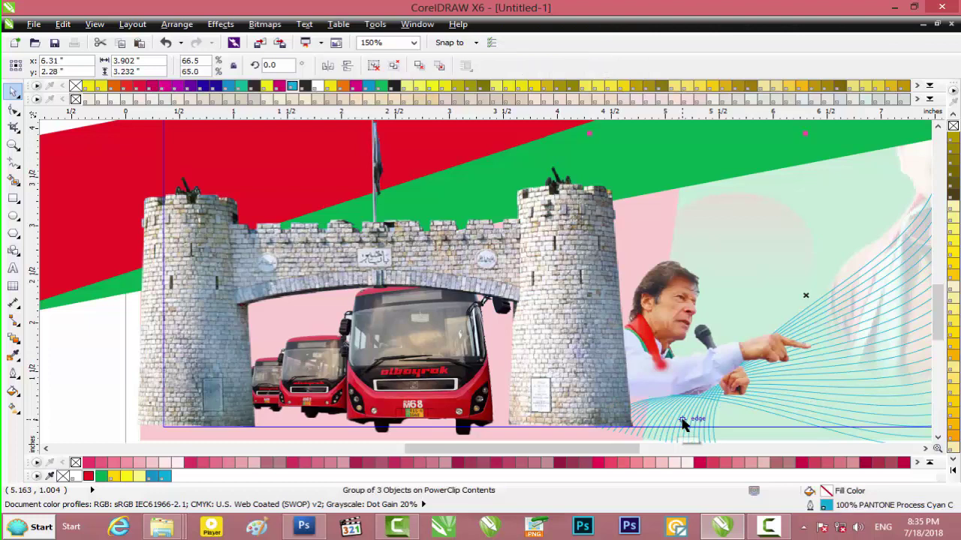
pyautogui.hotkey('shift', 'pageup')
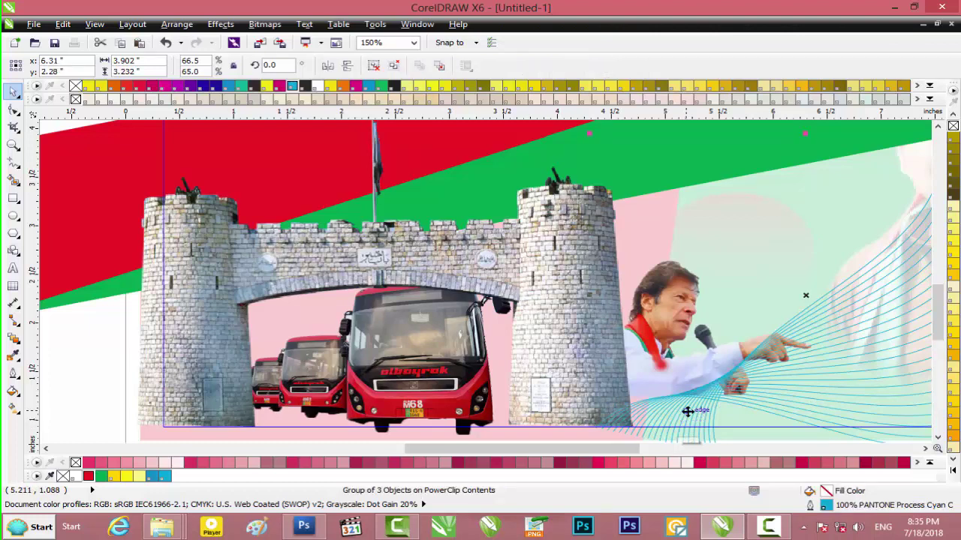
pyautogui.hotkey('shift', 'pagedown')
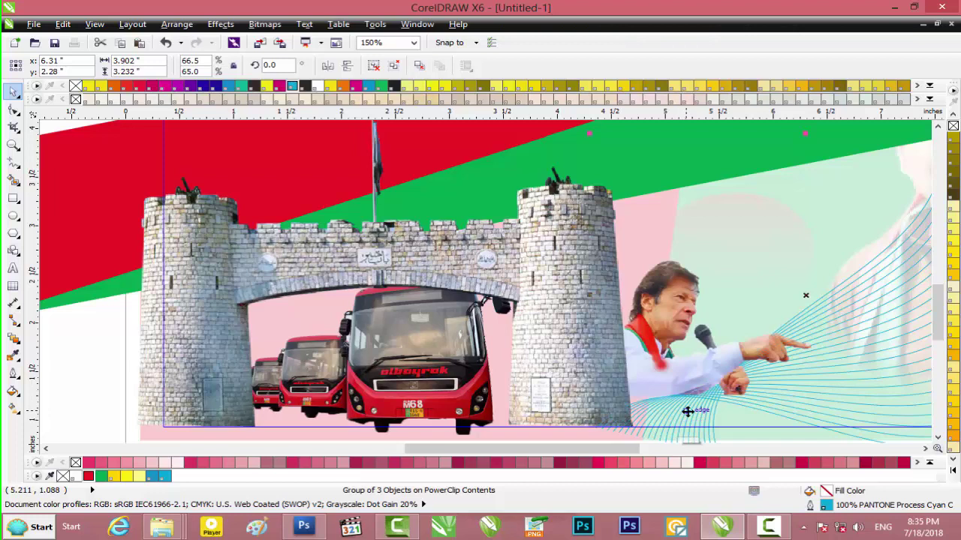
# Apply a linear transparency to the cyan line group, running diagonally between the pointing hand and the candidate's portrait.
pyautogui.scroll(-1, 687, 411)
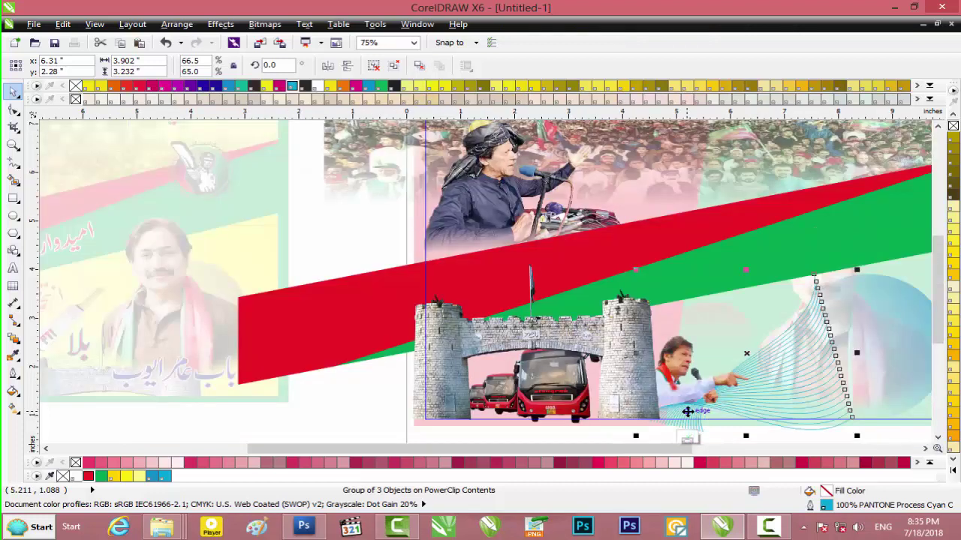
pyautogui.moveTo(617, 448); pyautogui.dragTo(658, 448)
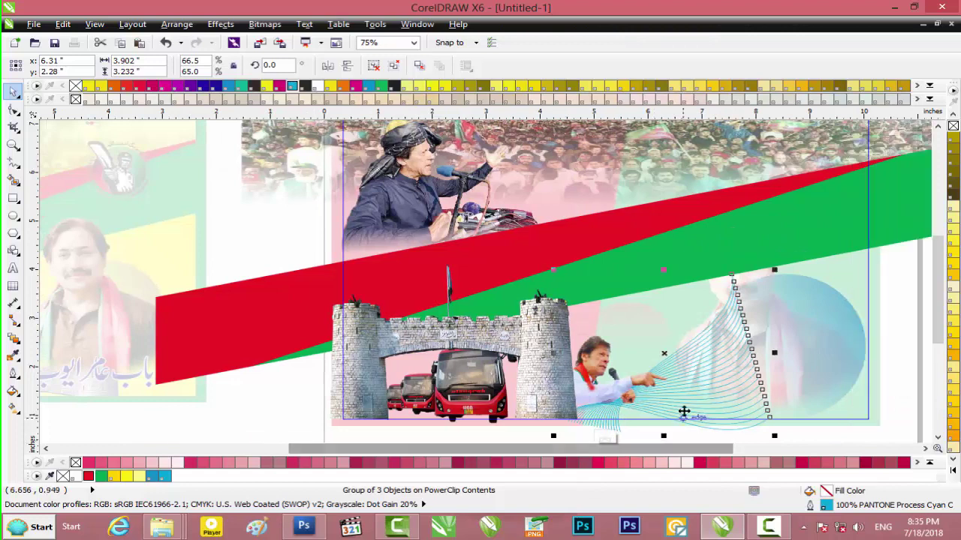
pyautogui.click(21, 346)
pyautogui.moveTo(14, 356)
pyautogui.moveTo(14, 340)
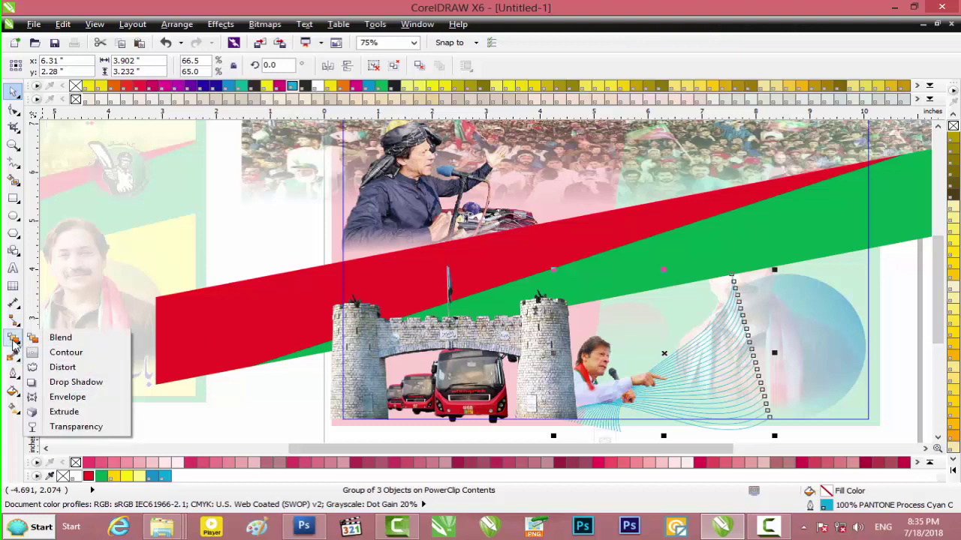
pyautogui.click(75, 427)
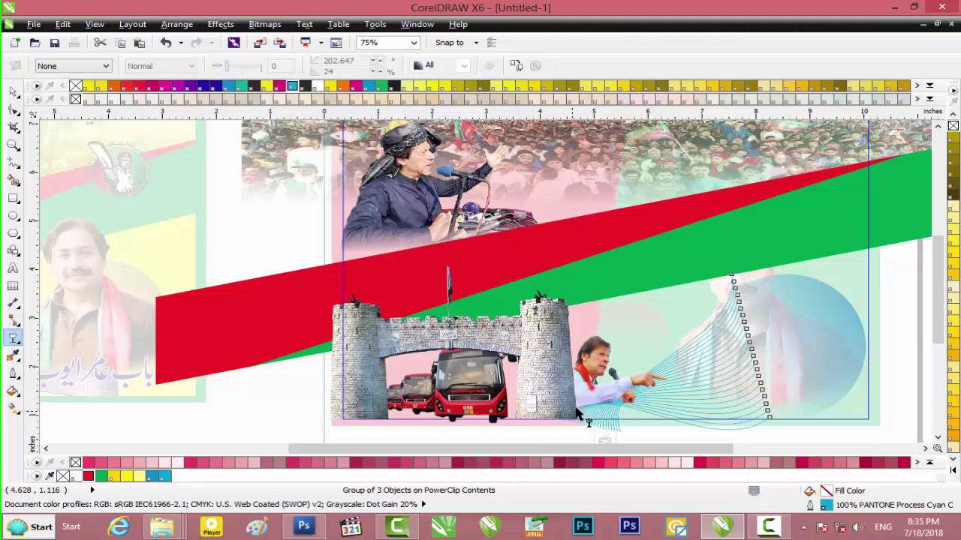
pyautogui.moveTo(642, 389); pyautogui.dragTo(762, 333)
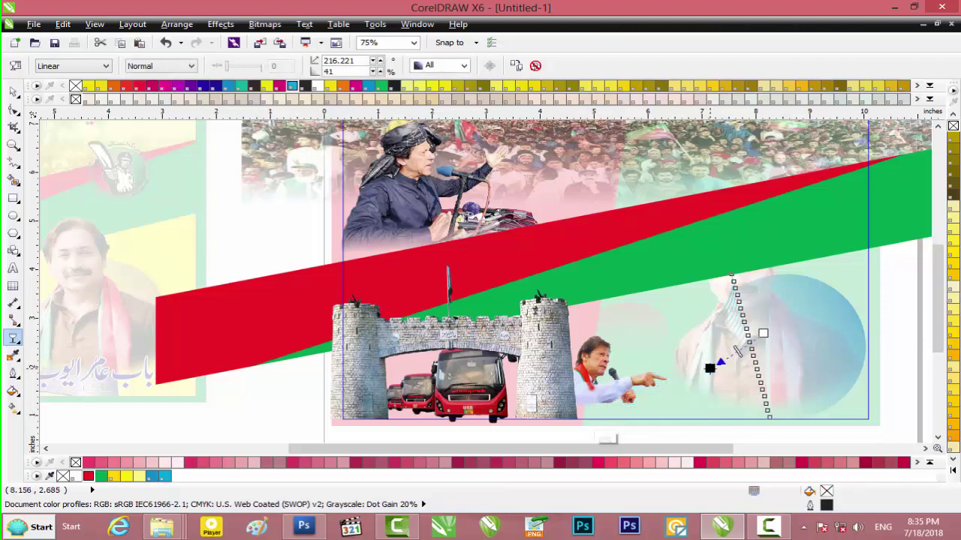
# Adjust the cyan lines' transparency to an angle of about 207° with 20% edge pad, and finish editing the PowerClip contents.
pyautogui.moveTo(709, 368); pyautogui.dragTo(592, 414)
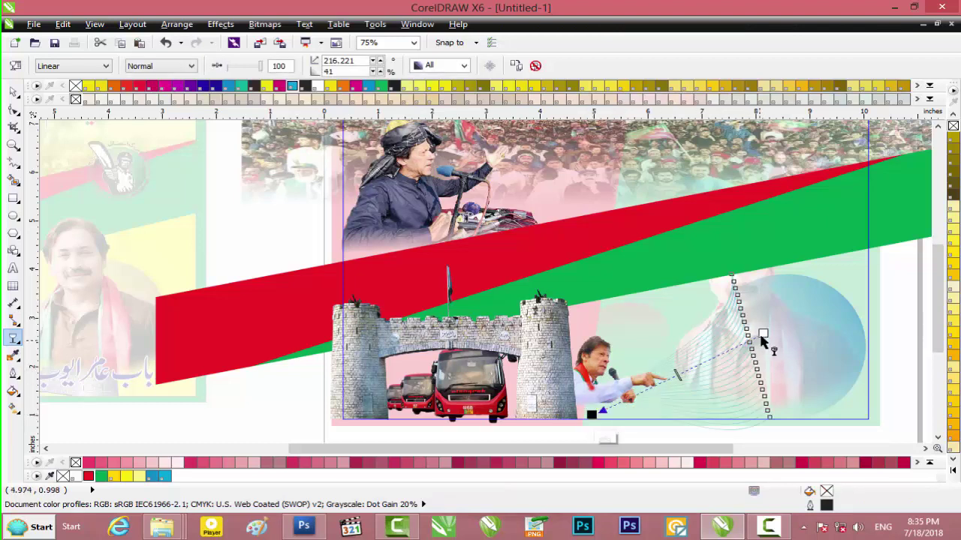
pyautogui.moveTo(763, 333); pyautogui.dragTo(672, 396)
pyautogui.moveTo(591, 413); pyautogui.dragTo(600, 412)
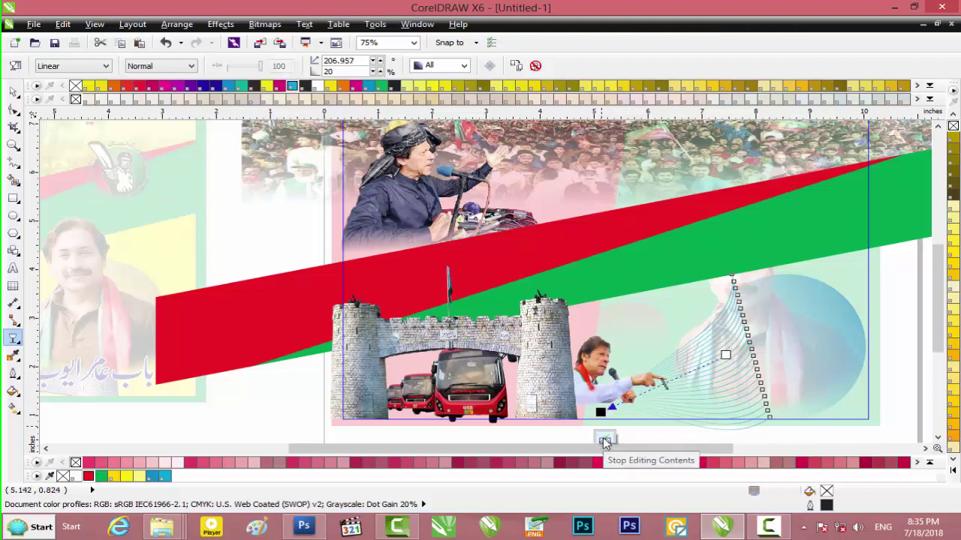
pyautogui.click(605, 441)
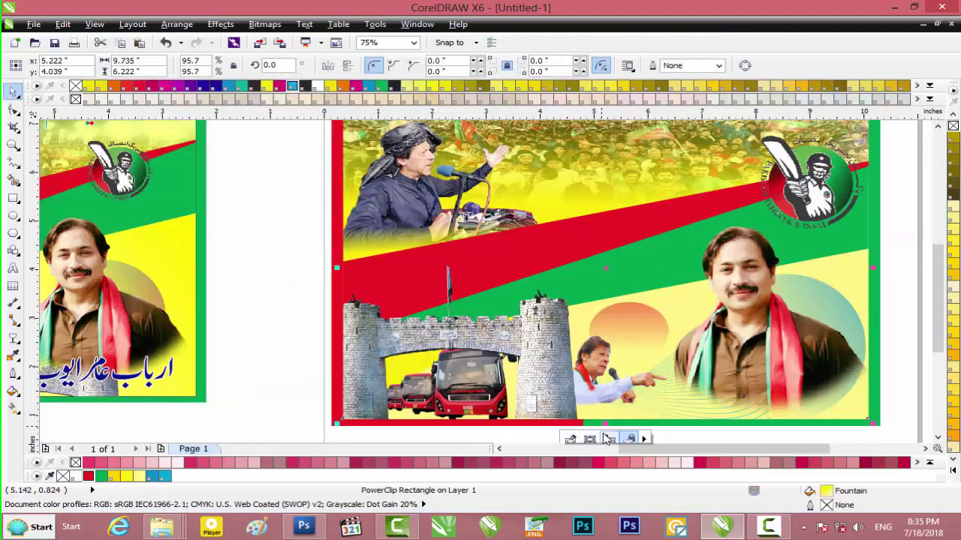
# Undo the last transparency adjustment on the cyan lines and leave PowerClip editing.
pyautogui.click(571, 440)
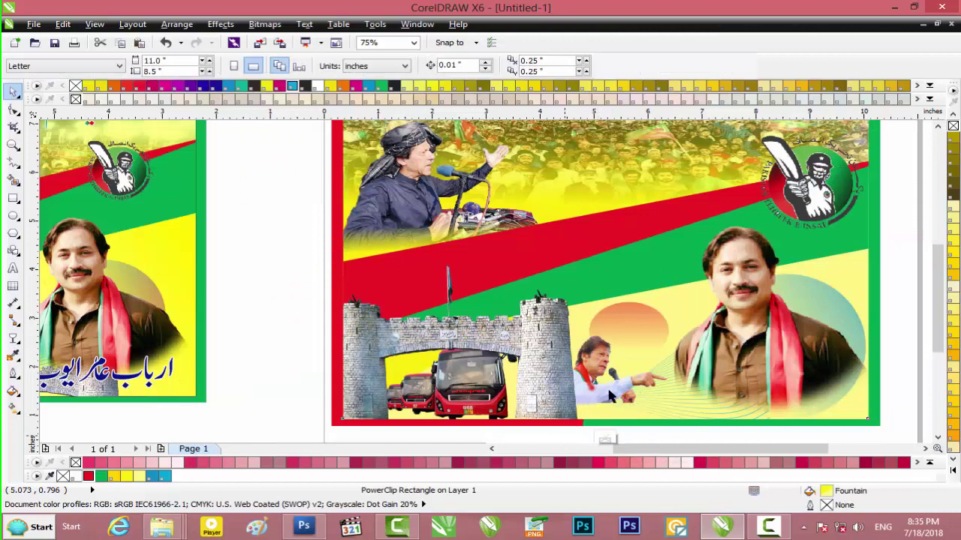
pyautogui.keyDown('ctrl'); pyautogui.click(610, 395); pyautogui.keyUp('ctrl')
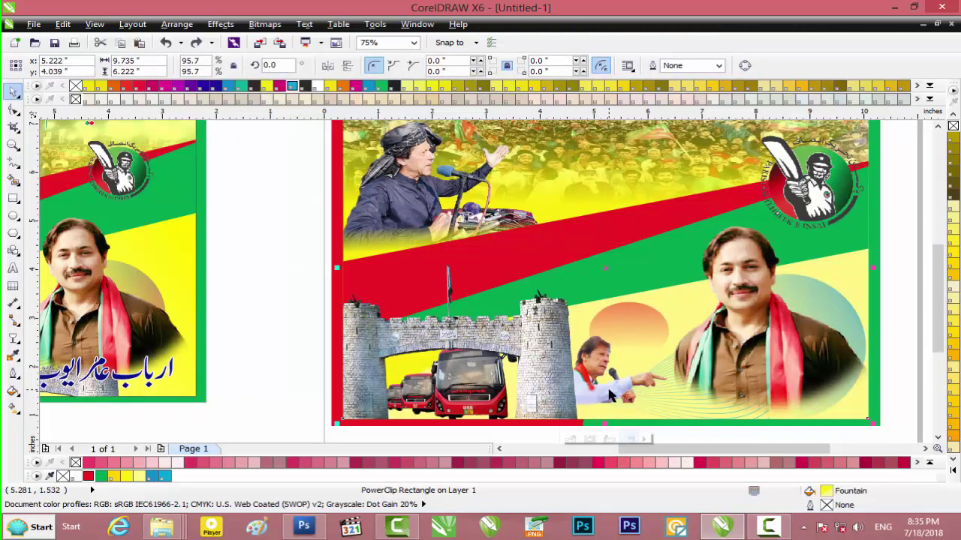
pyautogui.keyDown('ctrl'); pyautogui.click(610, 395); pyautogui.keyUp('ctrl')
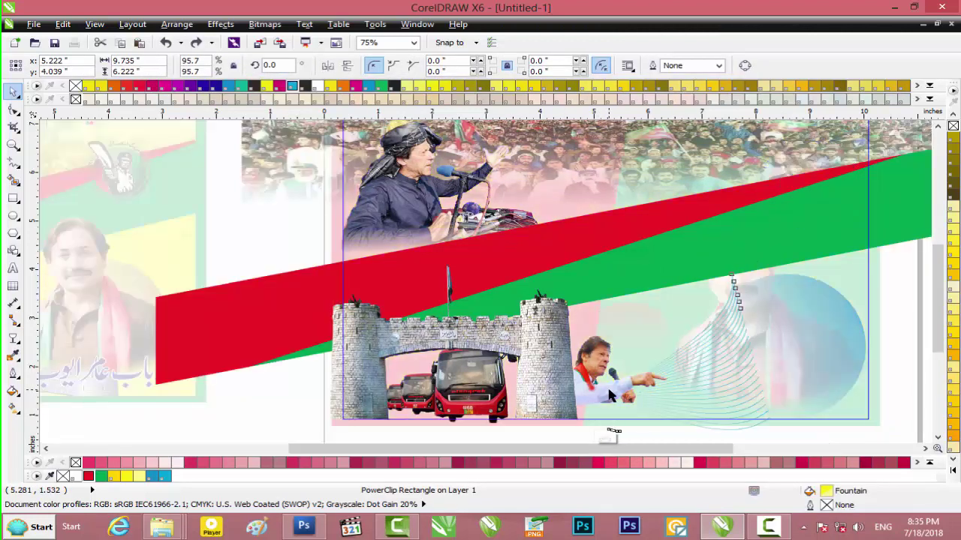
pyautogui.keyDown('ctrl'); pyautogui.click(610, 395); pyautogui.keyUp('ctrl')
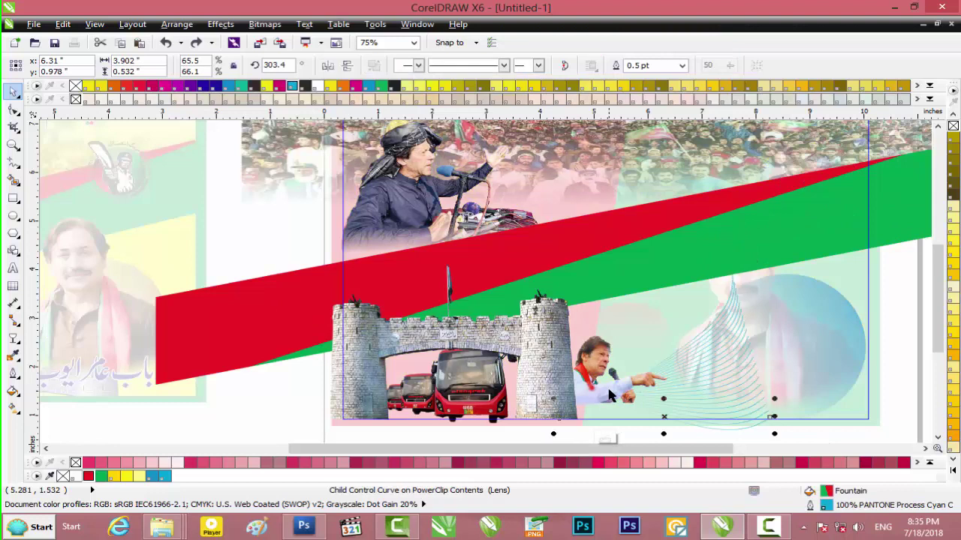
pyautogui.click(605, 436)
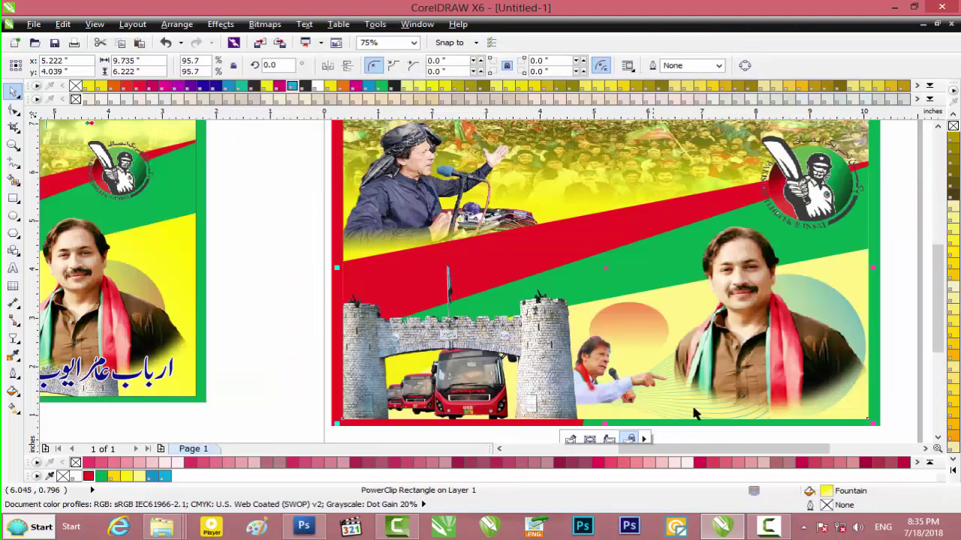
# Reopen the PowerClip contents, extend the cyan lines' transparency below the gate tower at about 206° with 12% edge pad, and finish editing.
pyautogui.click(572, 439)
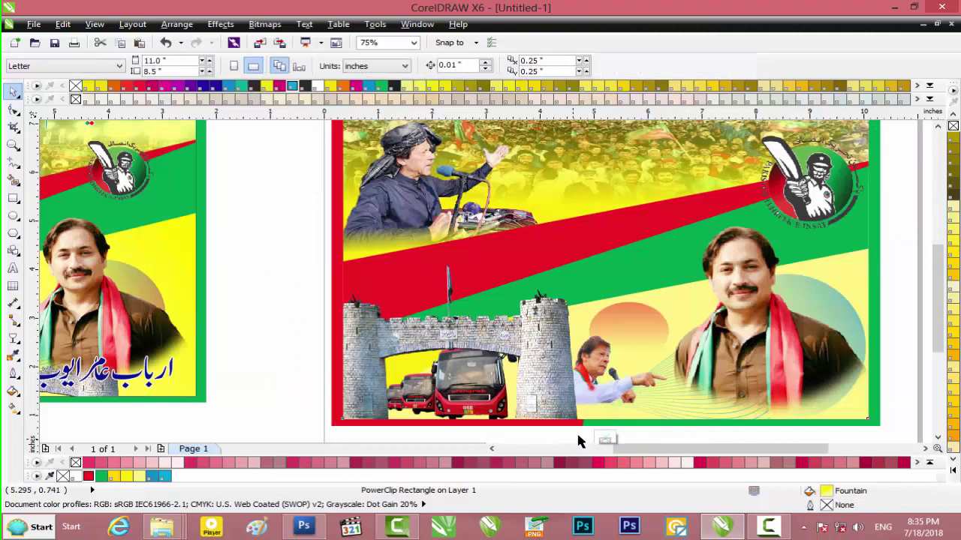
pyautogui.click(647, 406)
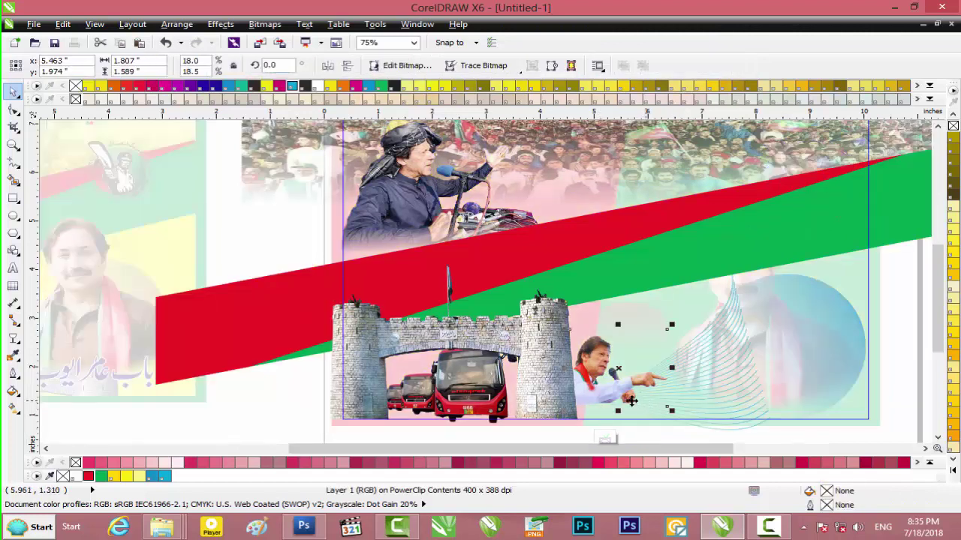
pyautogui.click(709, 375)
pyautogui.click(709, 375)
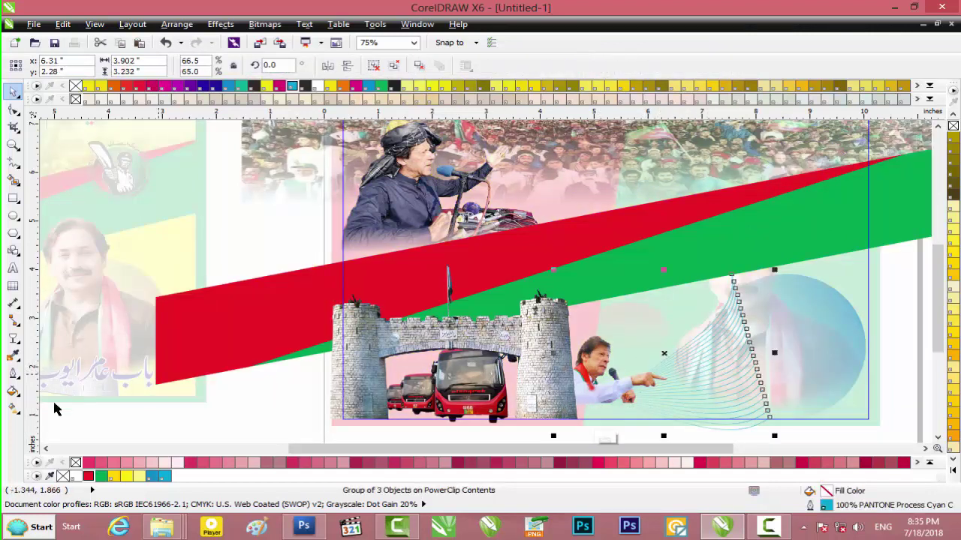
pyautogui.click(13, 337)
pyautogui.moveTo(591, 415); pyautogui.dragTo(543, 435)
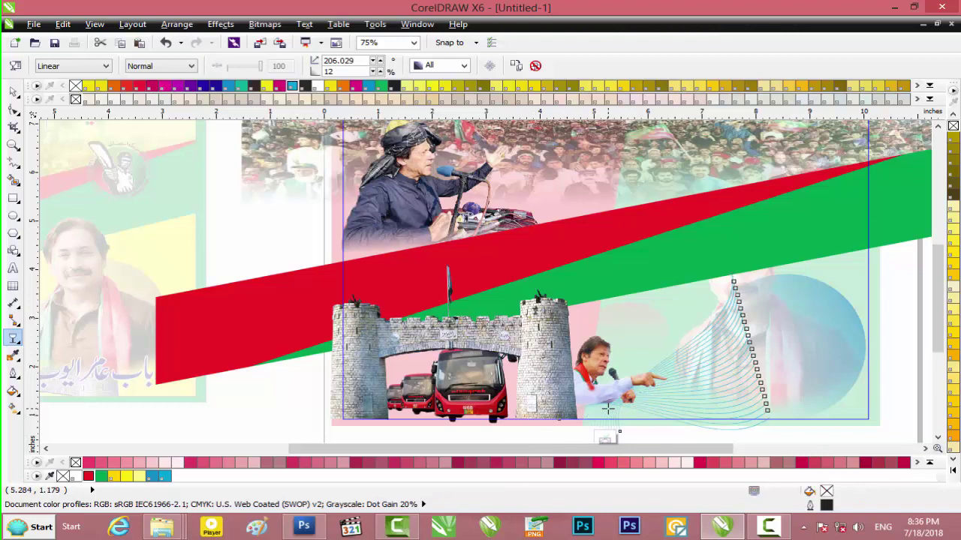
pyautogui.click(605, 439)
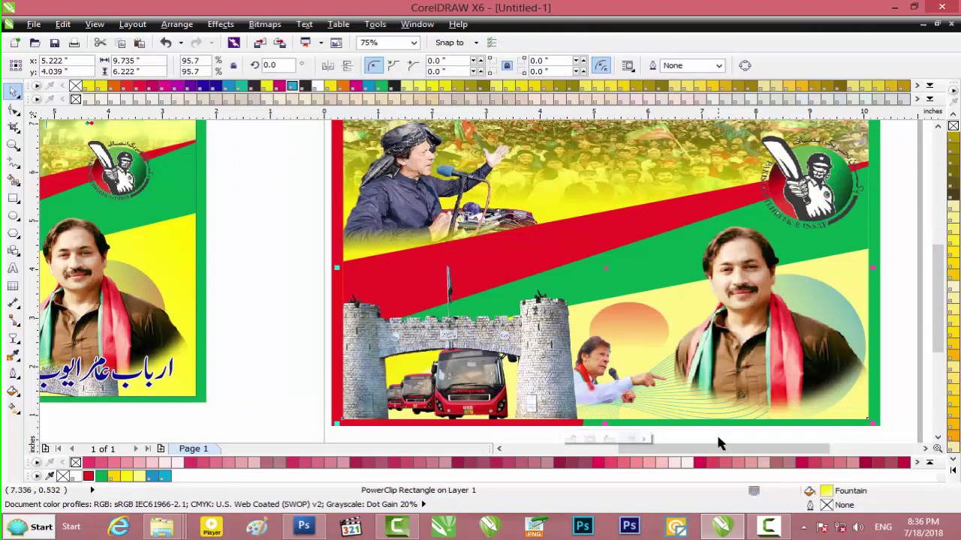
# Resize the candidate's portrait to about 2.99 inches wide and 3.64 inches high, keeping its lower outer corner in place.
pyautogui.click(718, 440)
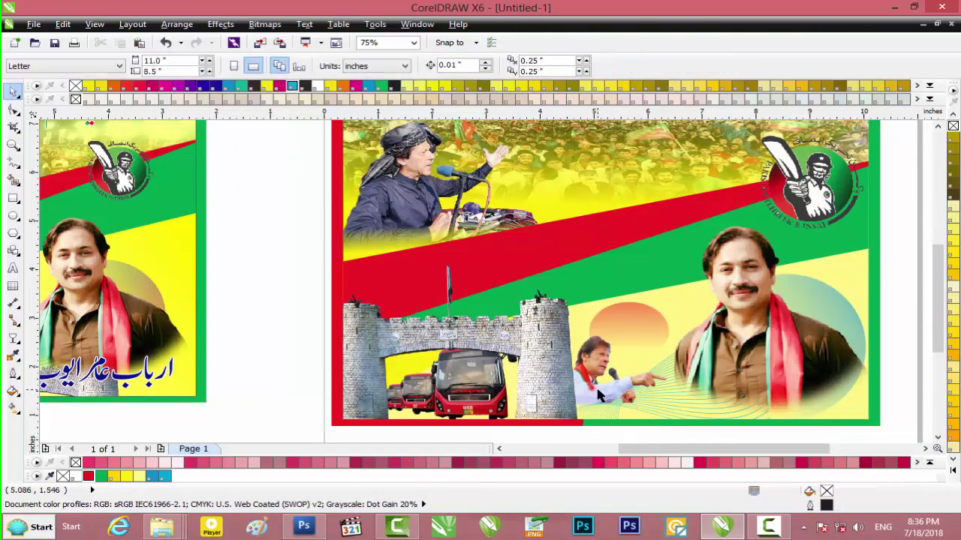
pyautogui.click(765, 352)
pyautogui.moveTo(681, 324); pyautogui.dragTo(709, 324)
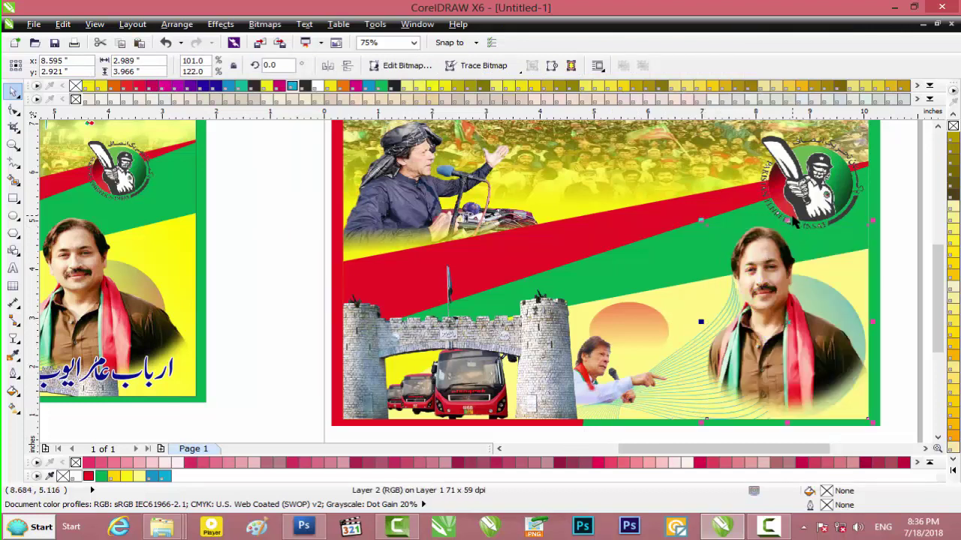
pyautogui.moveTo(787, 219); pyautogui.dragTo(786, 237)
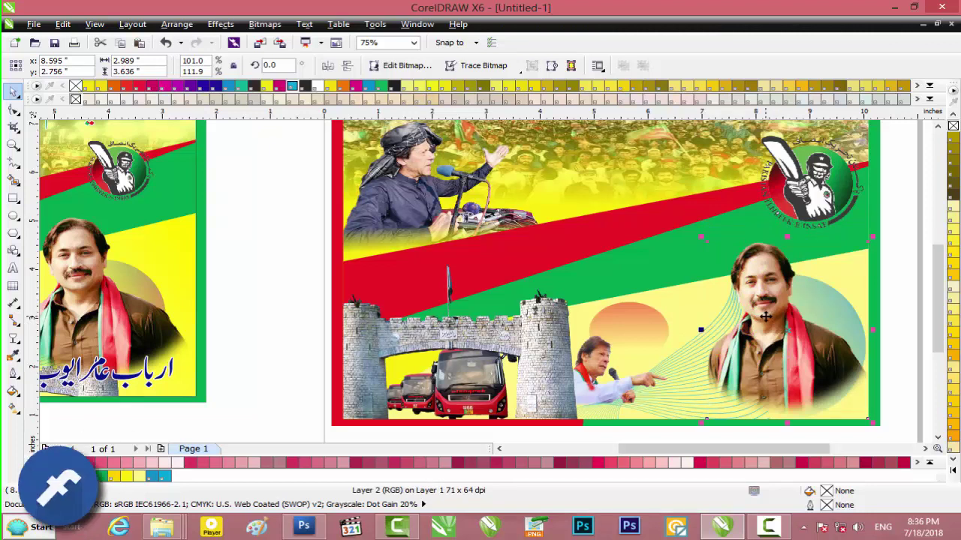
pyautogui.click(894, 297)
# Switch to File Explorer and import the PTI cricket bat picture from the Psd folder into the CorelDRAW page beside the banner.
pyautogui.scroll(-2, 339, 296)
pyautogui.click(894, 8)
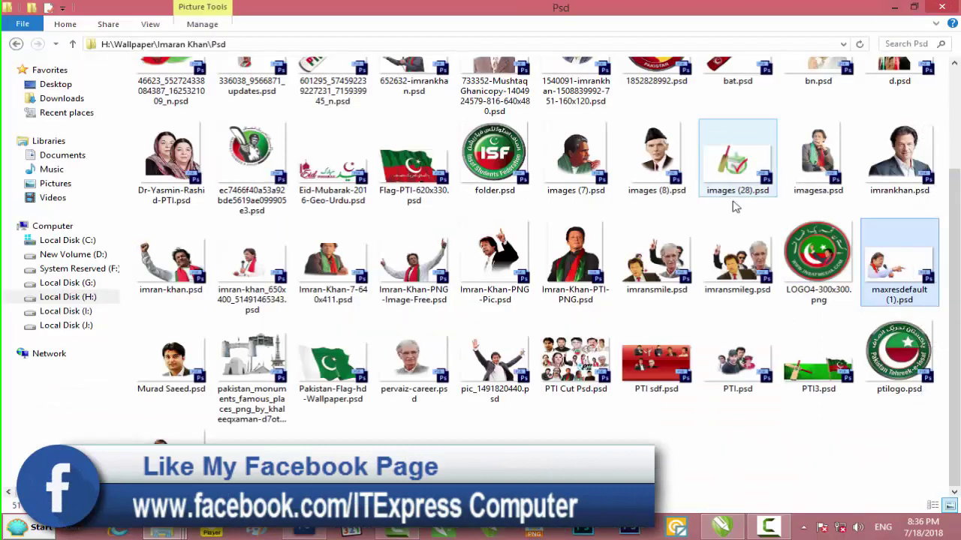
pyautogui.scroll(3, 725, 173)
pyautogui.moveTo(308, 176); pyautogui.dragTo(703, 338)
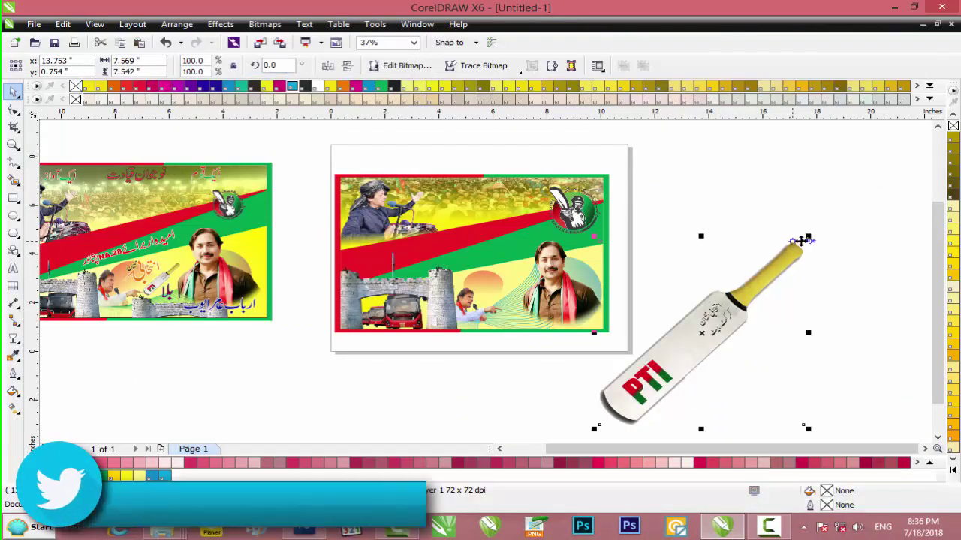
# Shrink the bat to about 1.28 inches square beside the pointing finger and rotate it by about 13.4°.
pyautogui.moveTo(811, 237); pyautogui.dragTo(528, 307)
pyautogui.scroll(5, 510, 290)
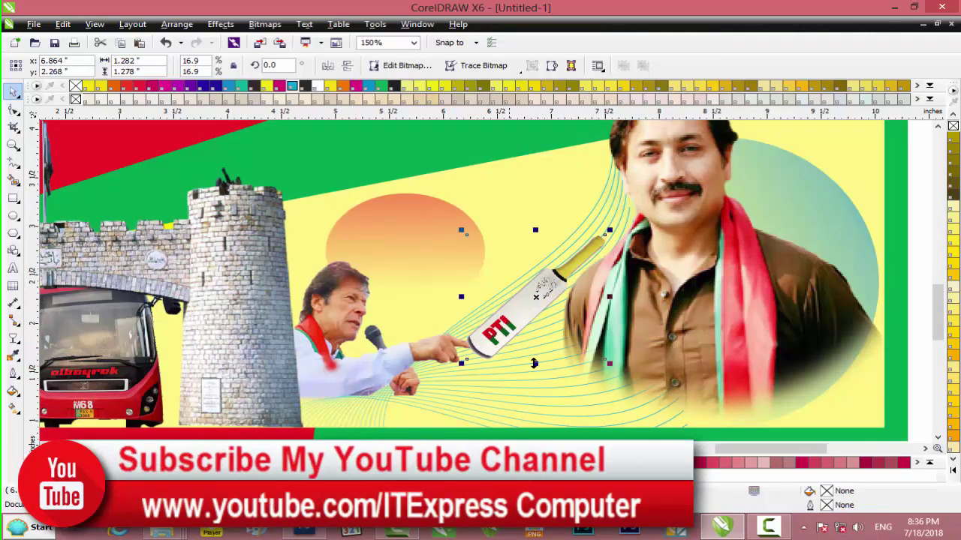
pyautogui.click(612, 231)
pyautogui.moveTo(611, 229); pyautogui.dragTo(586, 222)
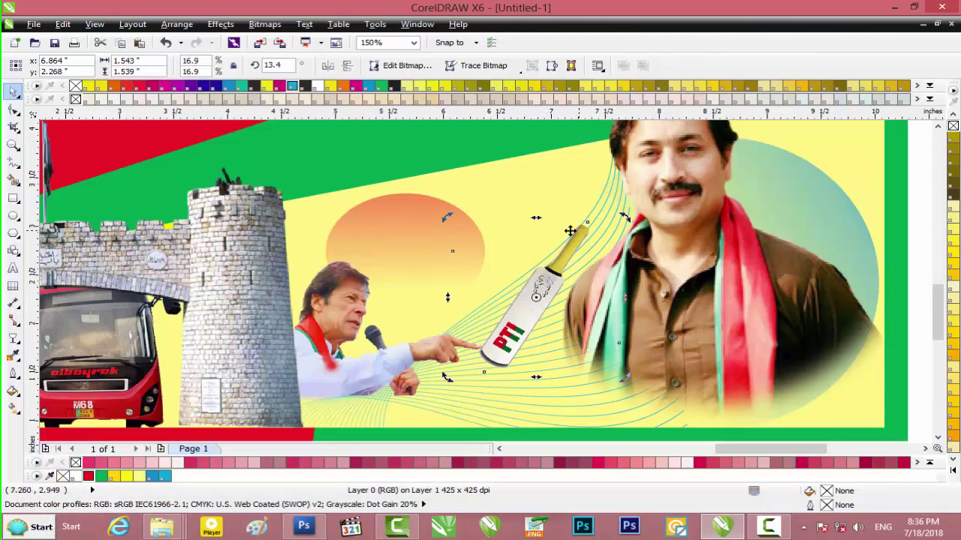
pyautogui.scroll(-2, 581, 265)
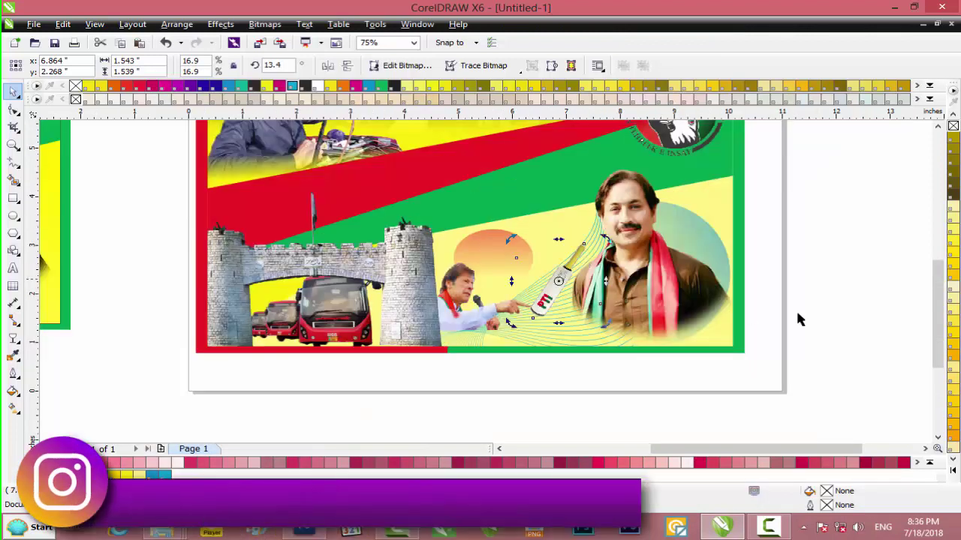
pyautogui.click(846, 303)
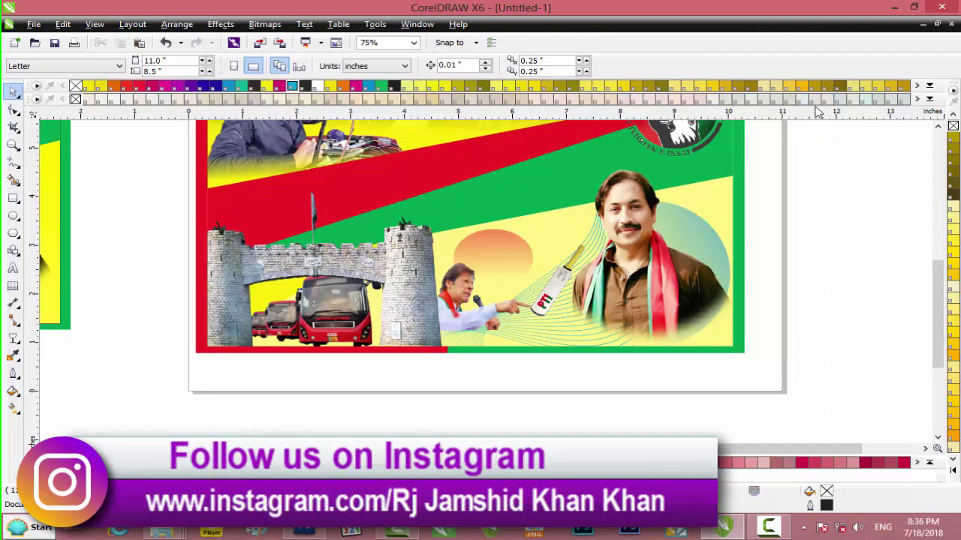
pyautogui.scroll(-1, 297, 218)
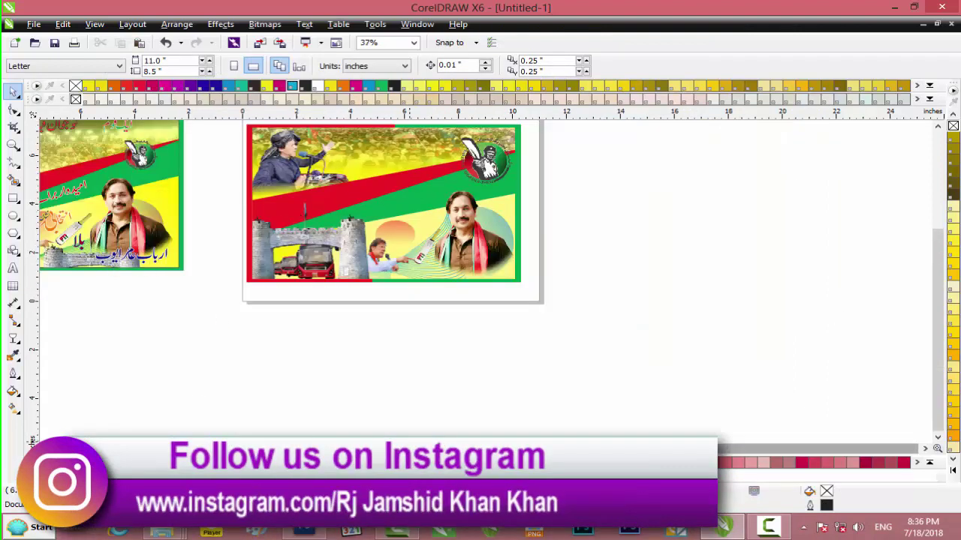
pyautogui.moveTo(662, 449); pyautogui.dragTo(568, 449)
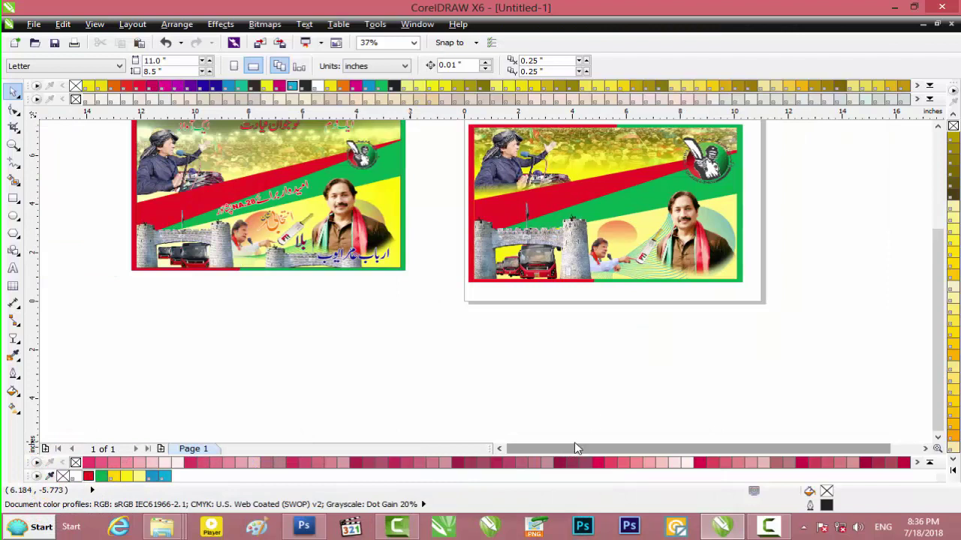
pyautogui.scroll(1, 797, 180)
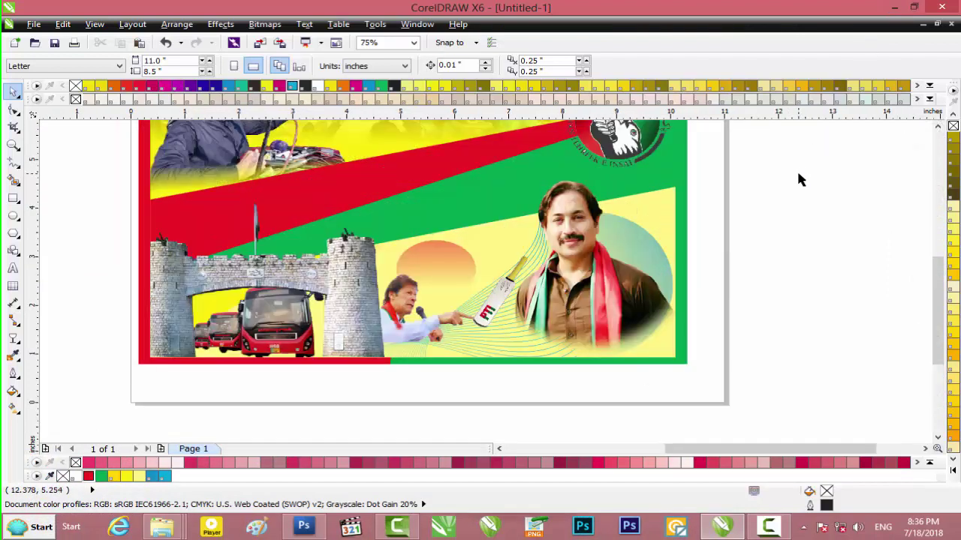
# Close the Psd folder window in File Explorer and return to the banner in CorelDRAW.
pyautogui.click(894, 7)
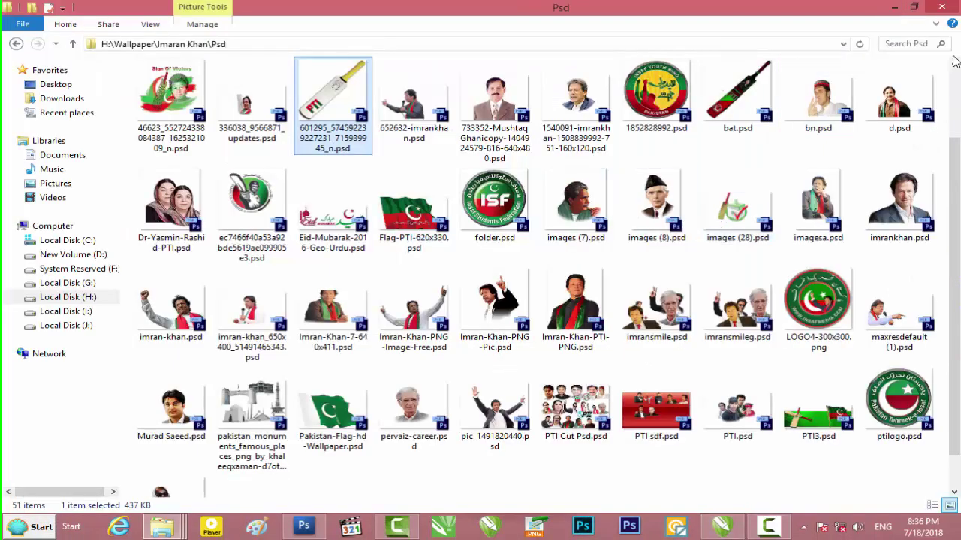
pyautogui.click(942, 7)
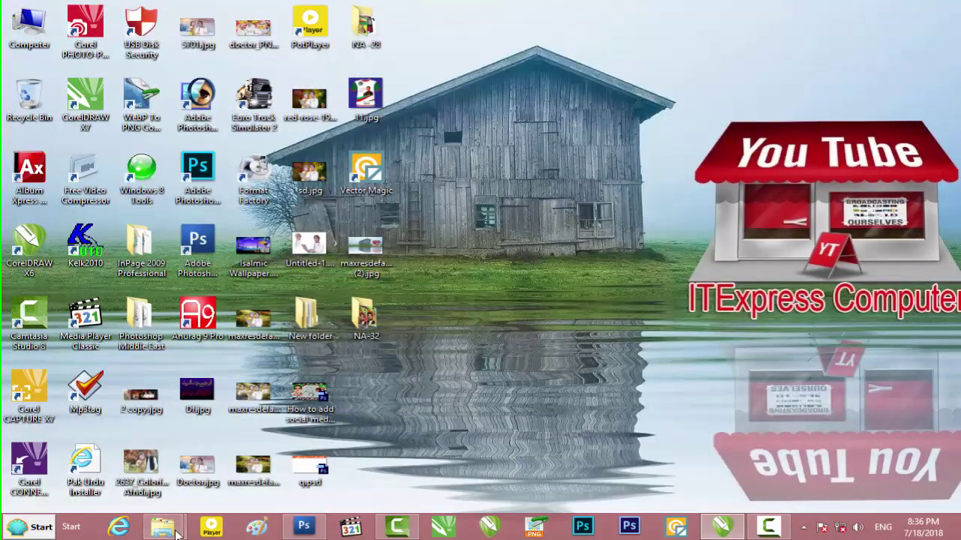
pyautogui.moveTo(177, 531)
pyautogui.click(243, 452)
pyautogui.moveTo(180, 120); pyautogui.dragTo(802, 374)
pyautogui.click(489, 332)
# Copy the candidate's name lettering from the reference design onto the lower part of the new banner's candidate portrait.
pyautogui.scroll(-1, 300, 296)
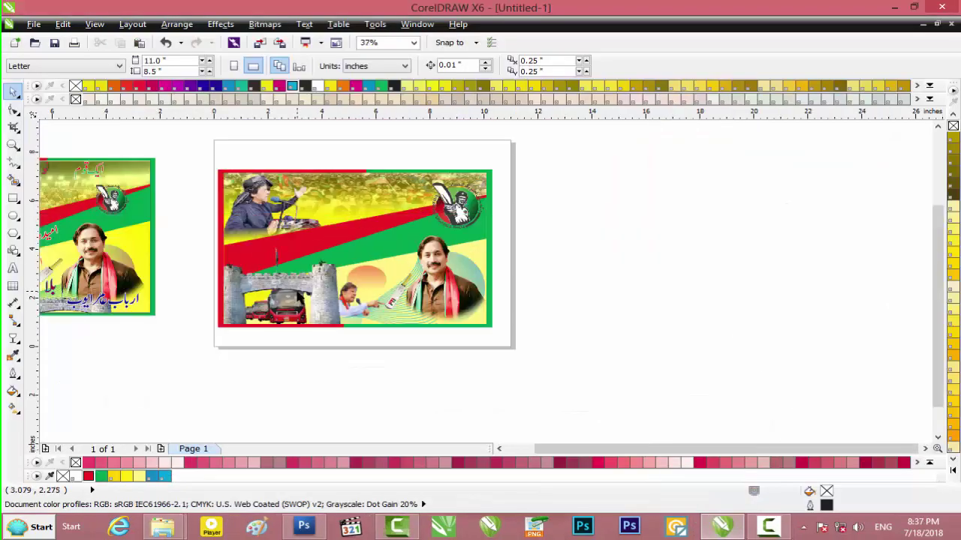
pyautogui.moveTo(570, 448); pyautogui.dragTo(537, 448)
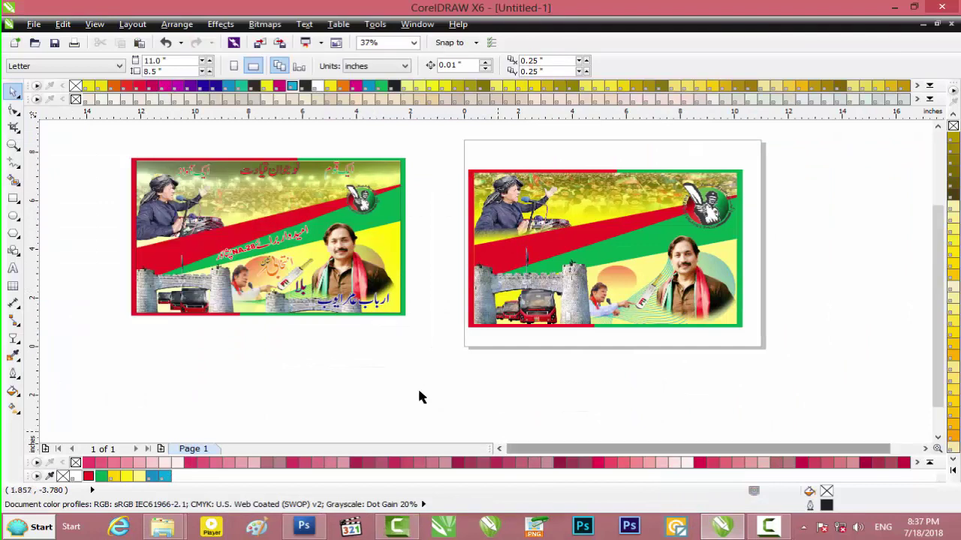
pyautogui.click(369, 304)
pyautogui.moveTo(369, 305); pyautogui.dragTo(691, 317)
pyautogui.scroll(1, 690, 318)
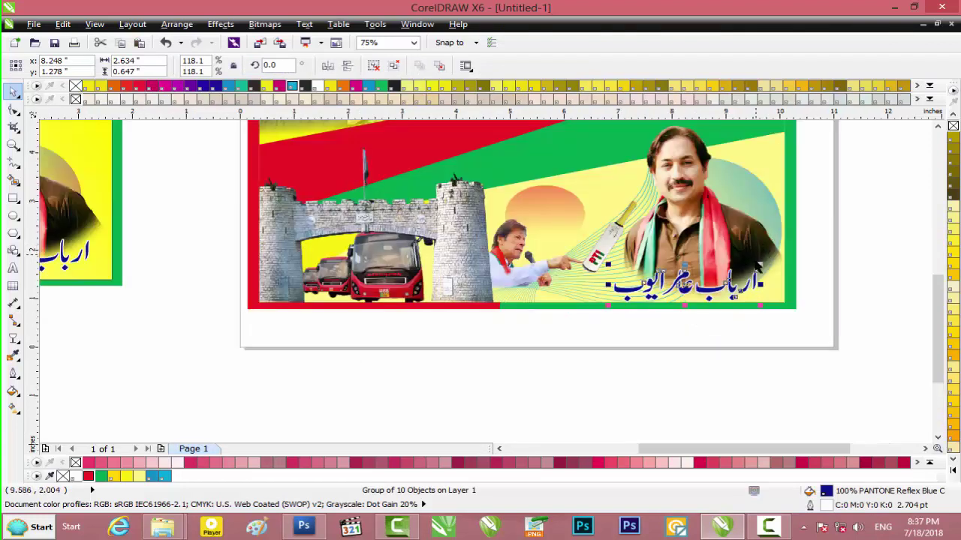
# Enlarge the candidate's name lettering to about 3.09 by 0.76 inches and nudge it up 0.1 inch.
pyautogui.moveTo(760, 264); pyautogui.dragTo(774, 261)
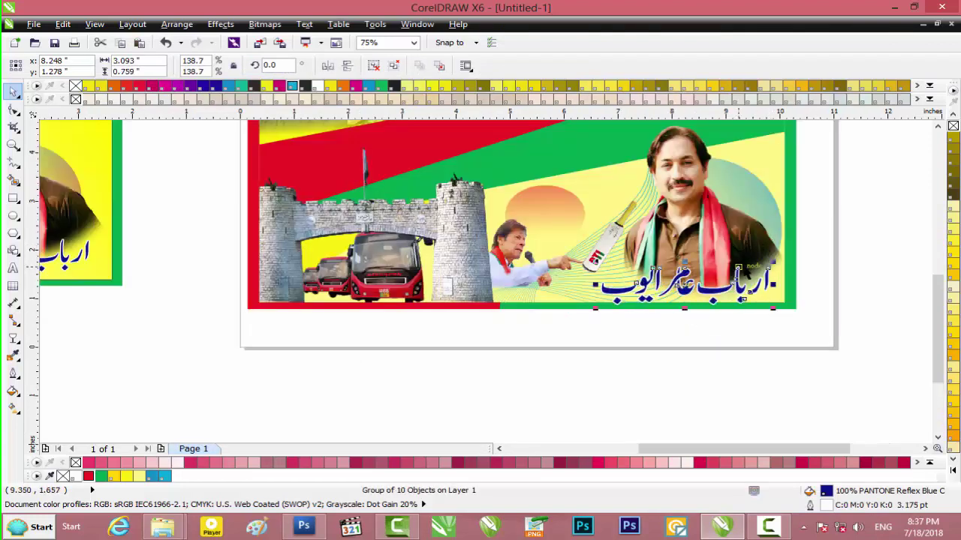
pyautogui.press('Up')
pyautogui.press('Up')
pyautogui.press('Up')
pyautogui.press('Up')
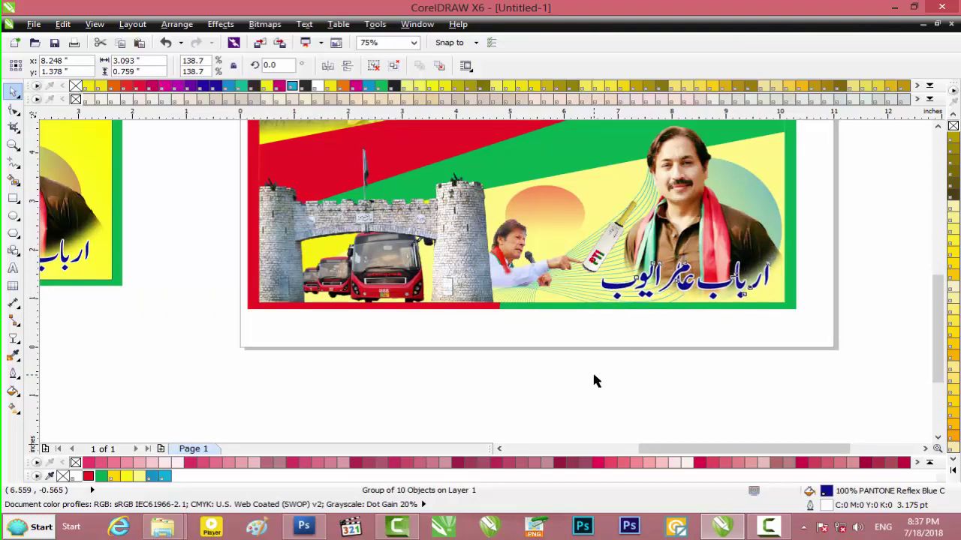
pyautogui.click(568, 421)
# Copy the "انتخابی نشان" lettering from the reference design and place it over the orange circle beside the bat.
pyautogui.moveTo(655, 449); pyautogui.dragTo(558, 448)
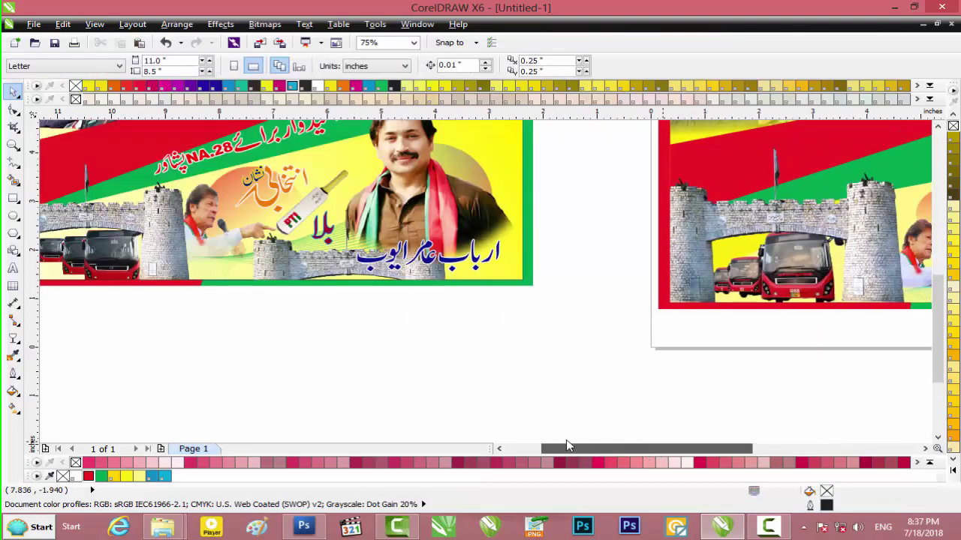
pyautogui.click(278, 186)
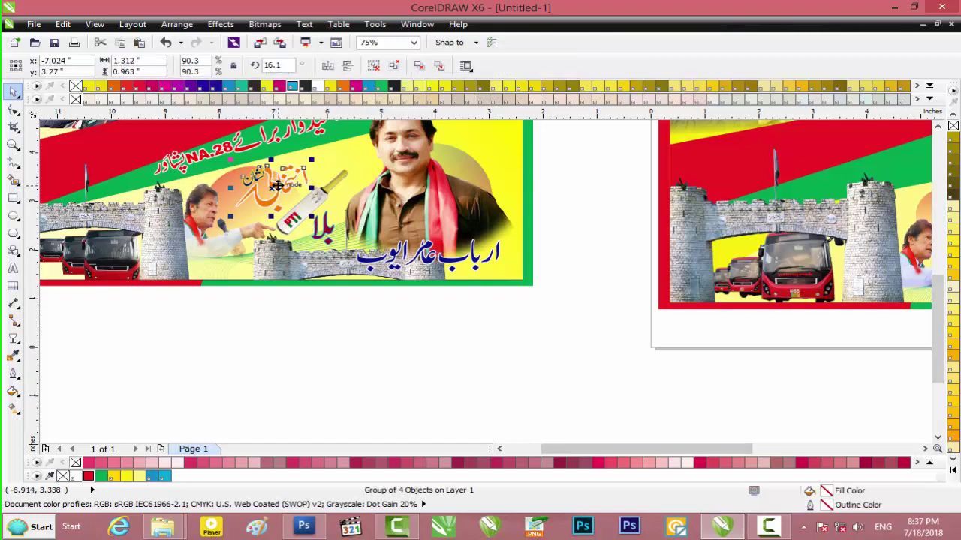
pyautogui.moveTo(278, 186); pyautogui.dragTo(795, 214)
pyautogui.scroll(2, 808, 218)
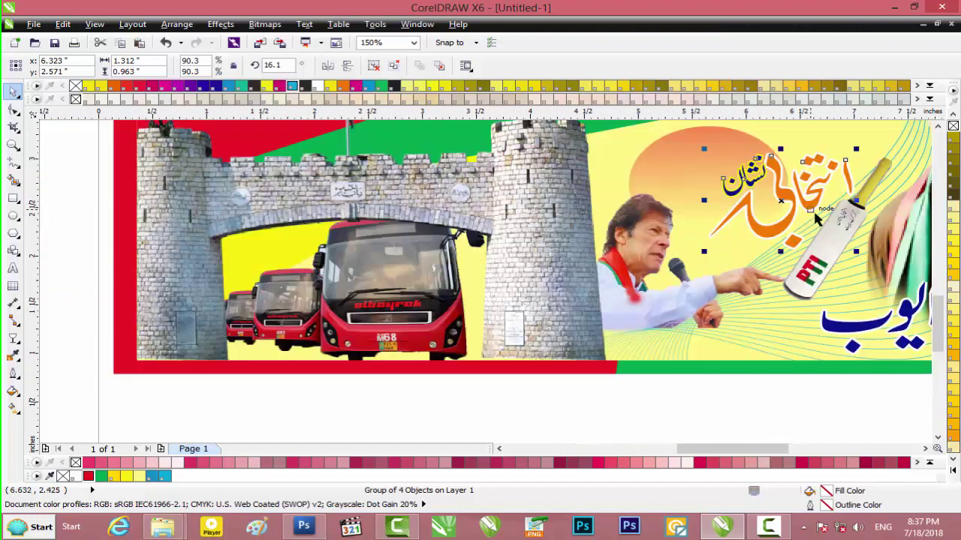
pyautogui.moveTo(803, 205); pyautogui.dragTo(793, 187)
pyautogui.press('Up')
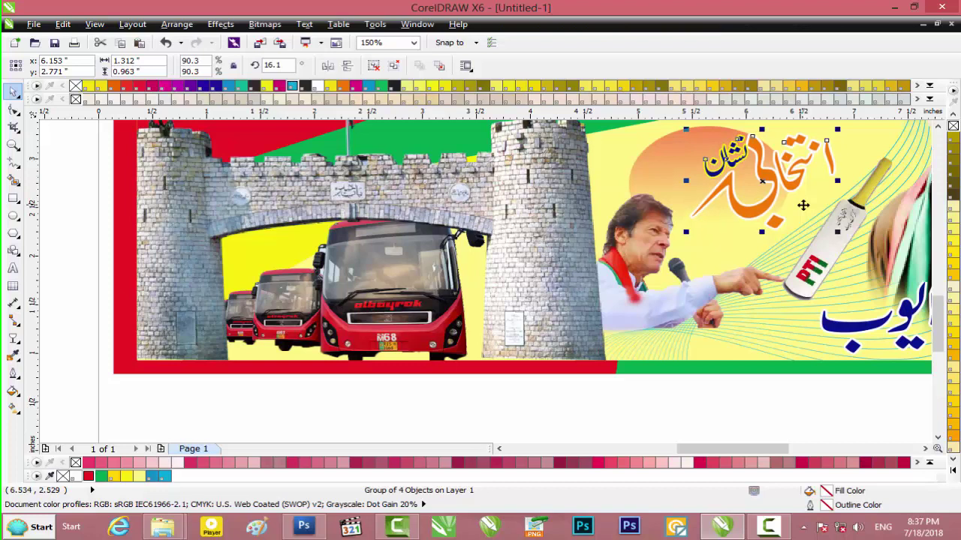
# Move the reference design's bat picture out past its lower corner, clear of the word "بلا".
pyautogui.scroll(-2, 743, 229)
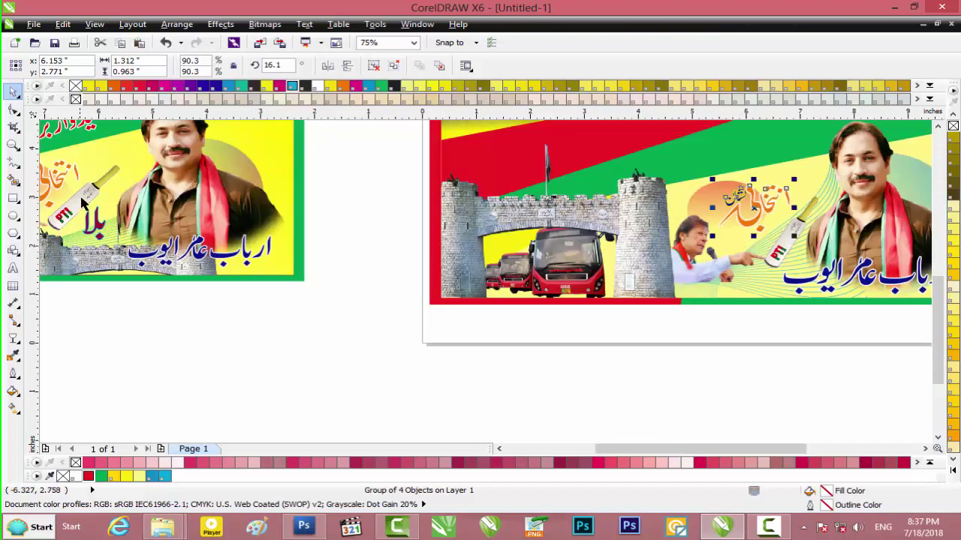
pyautogui.click(94, 231)
pyautogui.press('Escape')
pyautogui.click(96, 234)
pyautogui.moveTo(96, 234); pyautogui.dragTo(310, 298)
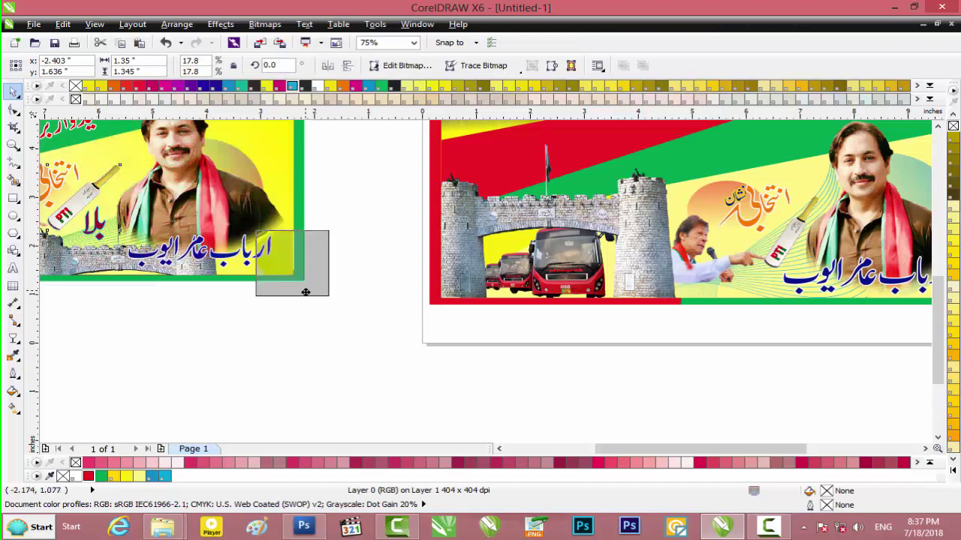
# Move the word "بلا" from the reference into the new banner above the pointing finger, about 0.28 by 0.34 inches, rotated 25.8°.
pyautogui.moveTo(103, 226); pyautogui.dragTo(797, 254)
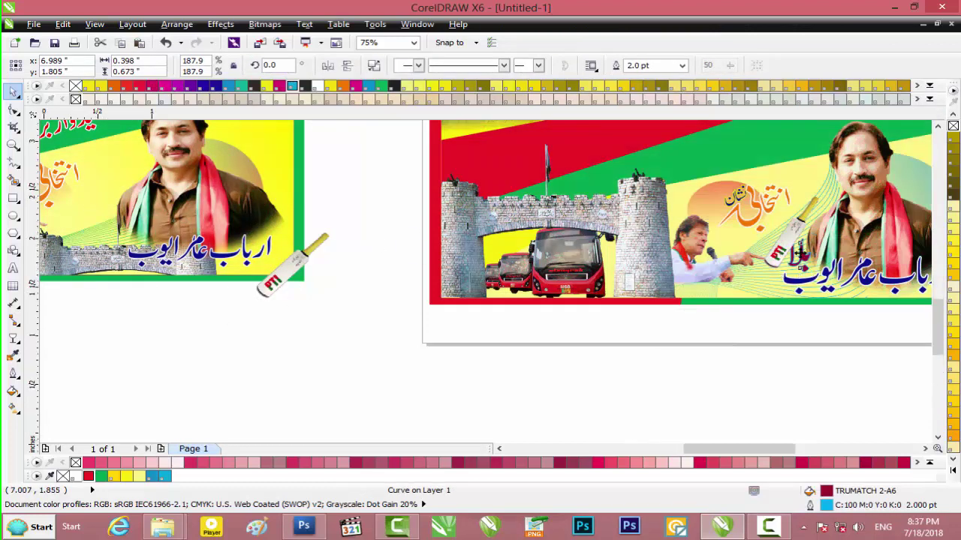
pyautogui.scroll(2, 797, 254)
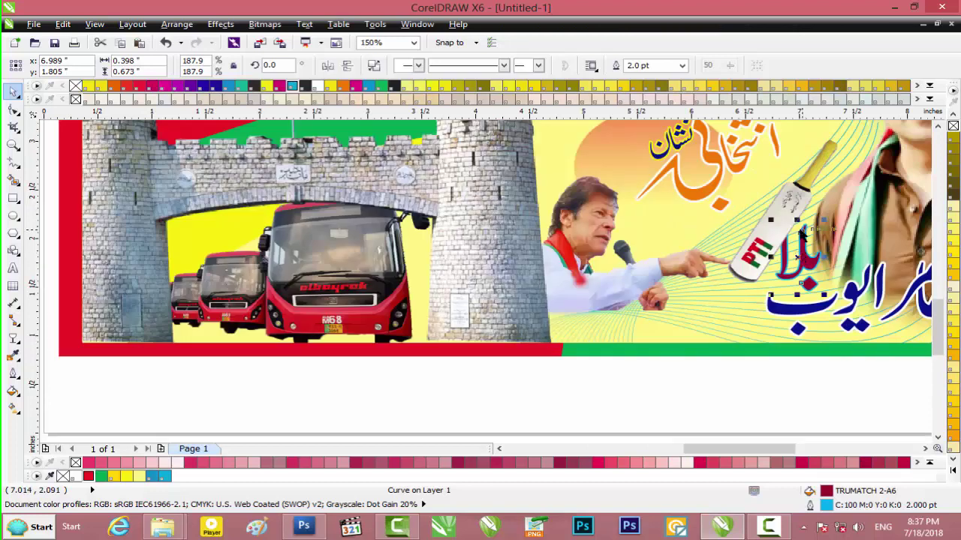
pyautogui.moveTo(804, 252); pyautogui.dragTo(719, 238)
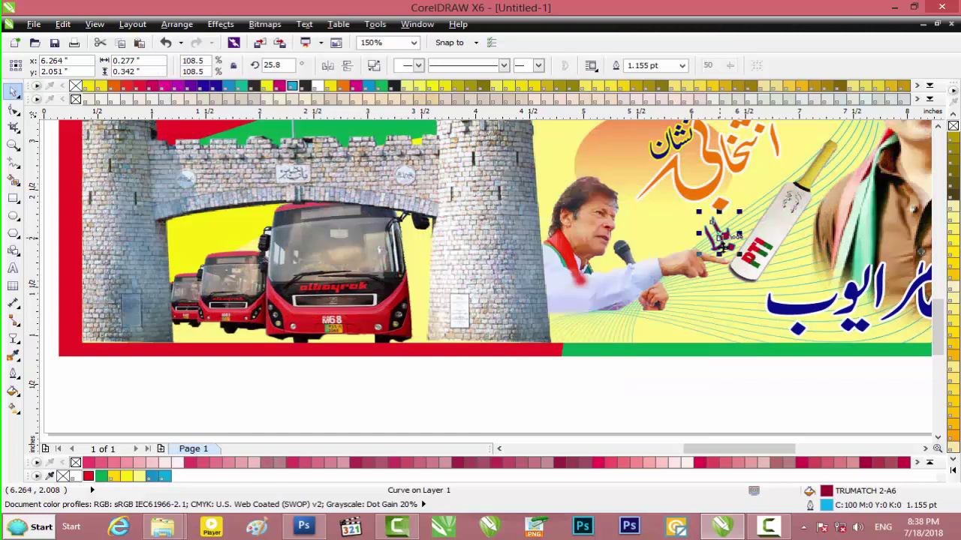
pyautogui.click(695, 383)
# Copy the slanted "امیدوار برائے NA.28 پشاور" line from the reference design onto the new banner's green stripe.
pyautogui.scroll(-1, 681, 365)
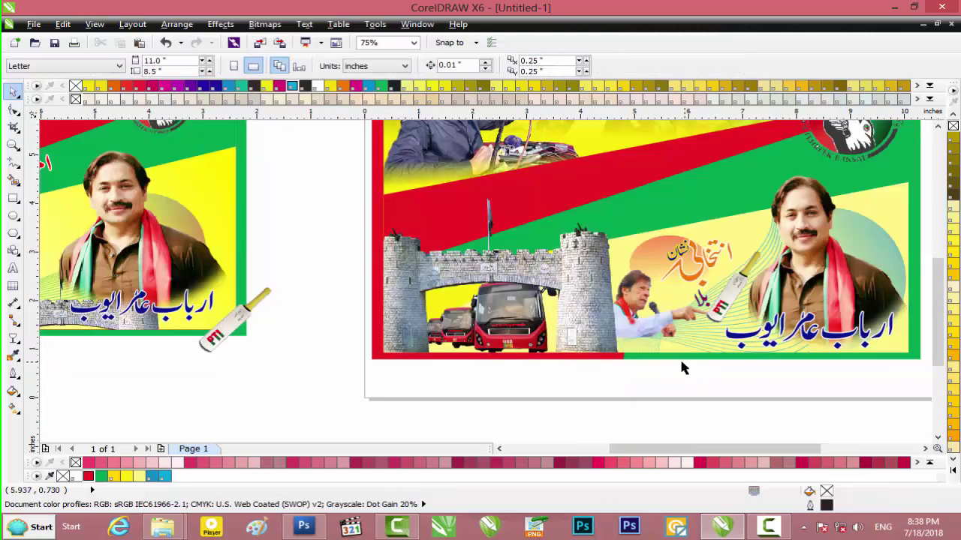
pyautogui.scroll(-1, 232, 279)
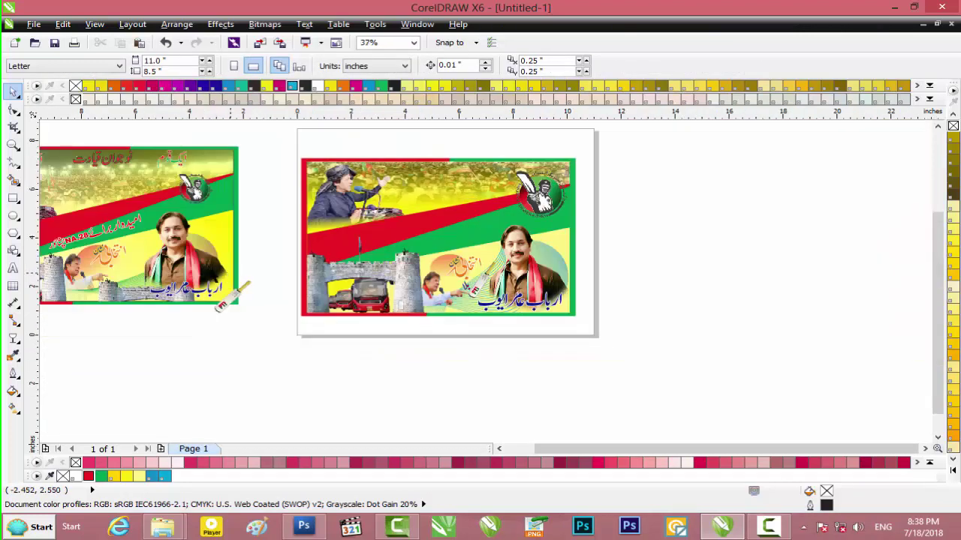
pyautogui.click(120, 229)
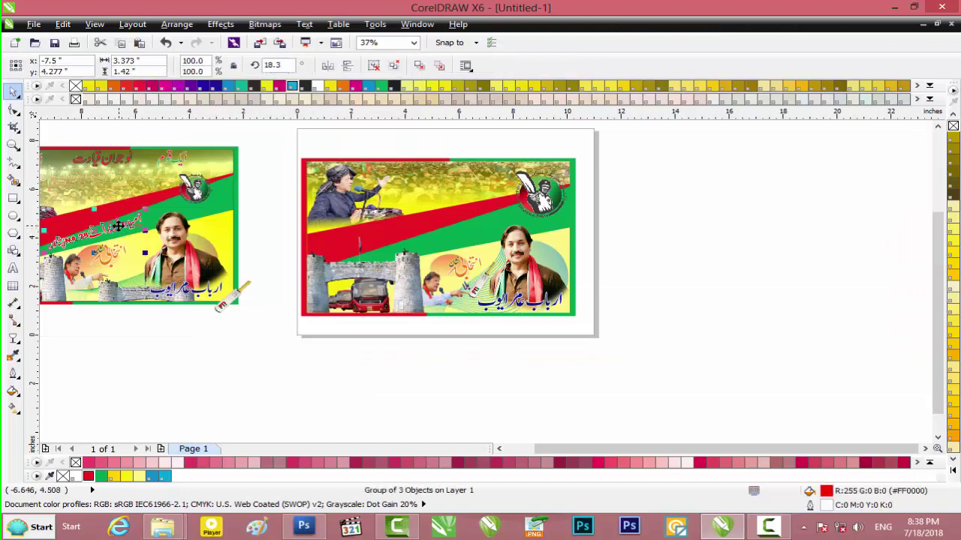
pyautogui.moveTo(118, 226); pyautogui.dragTo(488, 224)
pyautogui.scroll(2, 488, 223)
pyautogui.scroll(-2, 488, 224)
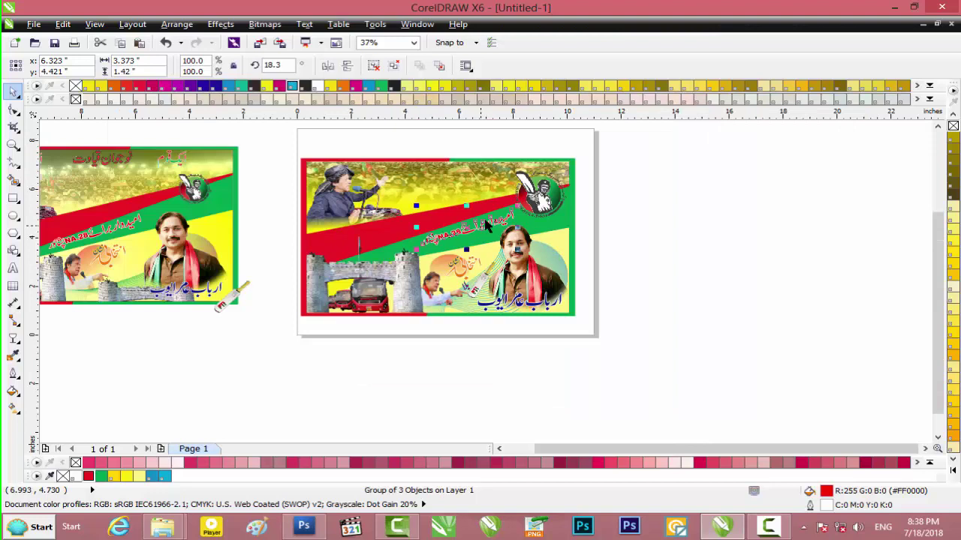
pyautogui.click(650, 232)
# Copy the three headline texts "ایک قوم", "نوجوان قیادت" and "ایک آواز" together from the reference onto the new banner's crowd background.
pyautogui.click(175, 163)
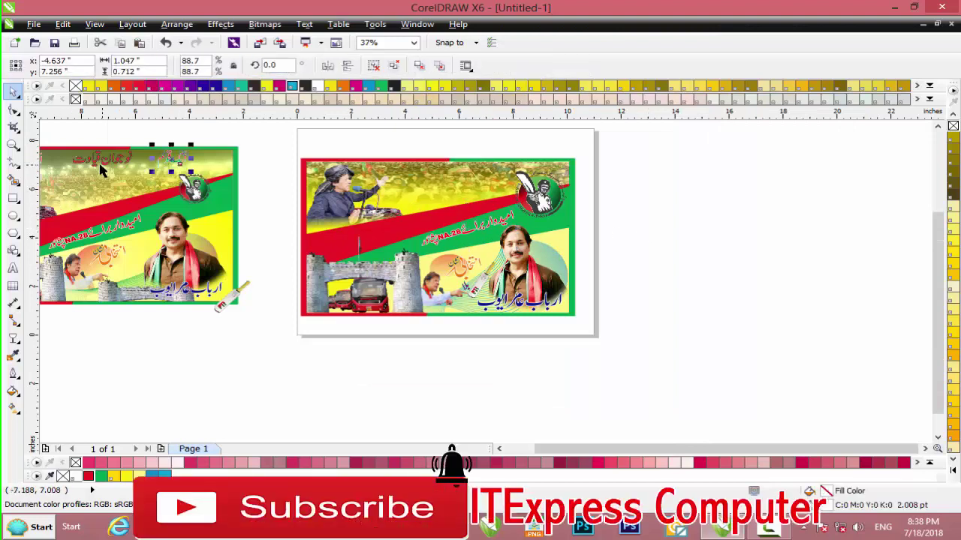
pyautogui.moveTo(606, 445); pyautogui.dragTo(553, 446)
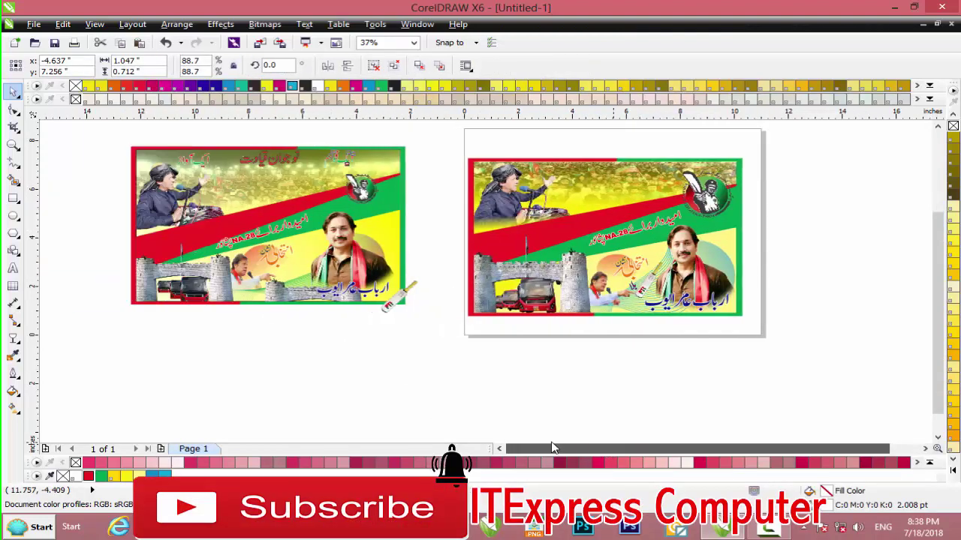
pyautogui.keyDown('shift'); pyautogui.click(289, 160); pyautogui.keyUp('shift')
pyautogui.keyDown('shift'); pyautogui.click(202, 162); pyautogui.keyUp('shift')
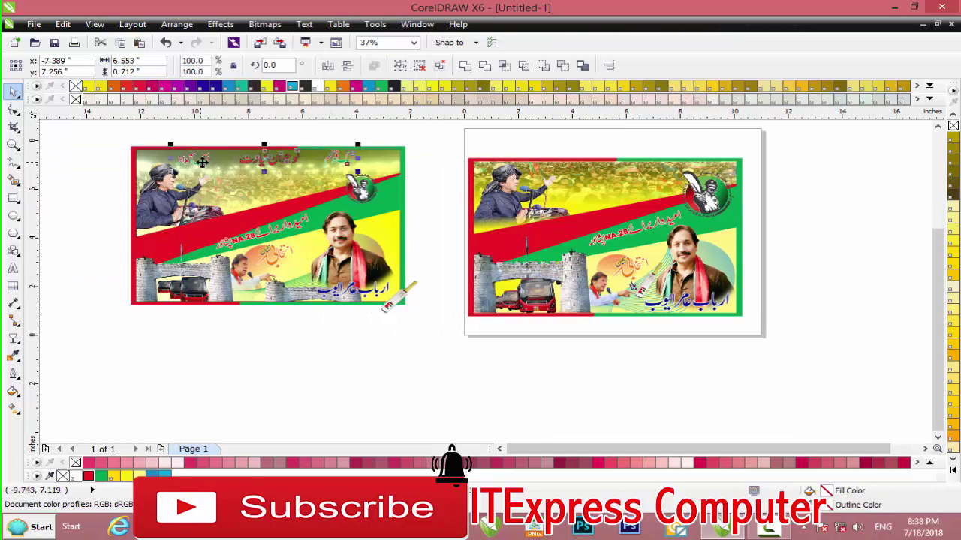
pyautogui.moveTo(271, 160); pyautogui.dragTo(610, 171)
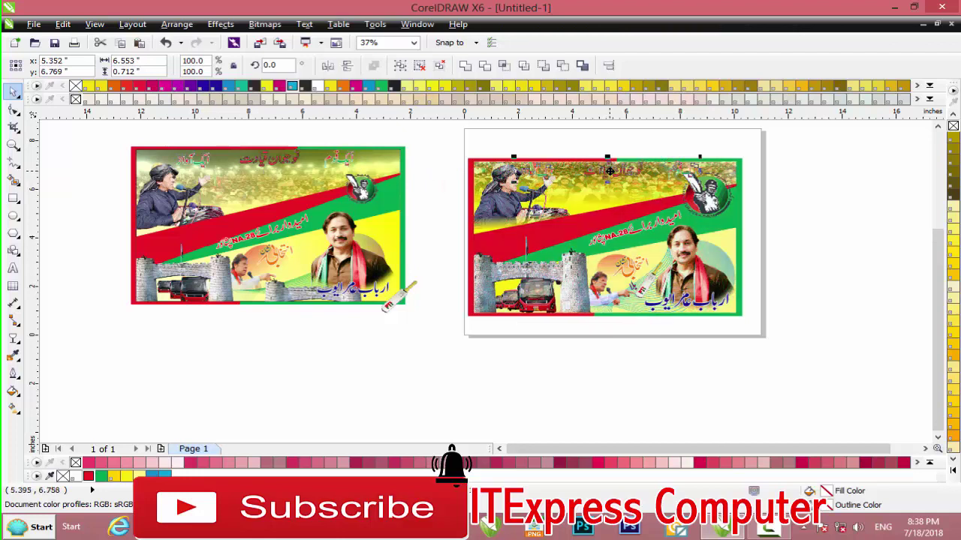
# Nudge the three headline texts right 0.11 inch and up 0.04 inch along the banner's upper edge.
pyautogui.scroll(2, 610, 171)
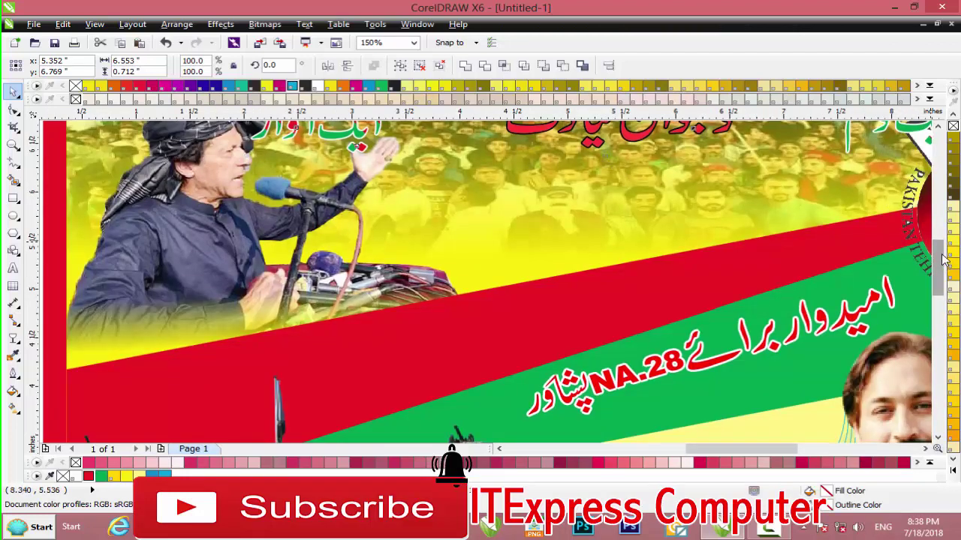
pyautogui.moveTo(939, 264); pyautogui.dragTo(938, 231)
pyautogui.press('Right')
pyautogui.press('Right')
pyautogui.press('Right')
pyautogui.press('Right')
pyautogui.press('Right')
pyautogui.press('Right')
pyautogui.press('Right')
pyautogui.press('Right')
pyautogui.press('Right')
pyautogui.press('Right')
pyautogui.press('Right')
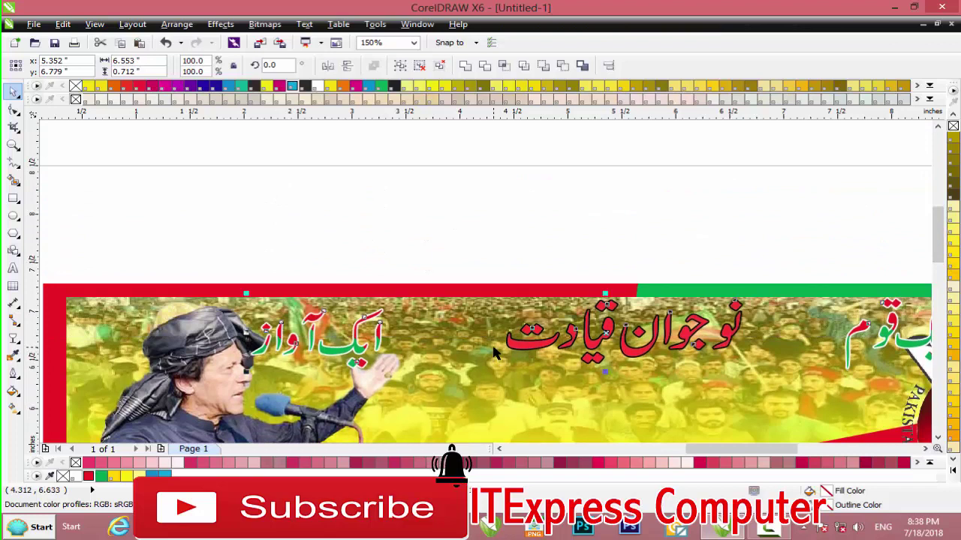
pyautogui.press('Up')
pyautogui.press('Up')
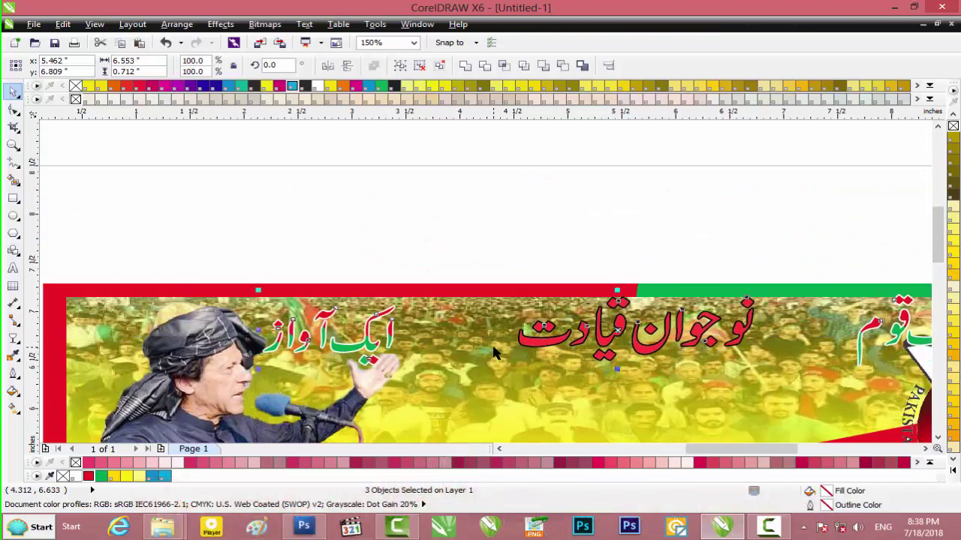
# Shrink the round party logo below the "ایک قوم" headline to about 1.66 inches wide and 1.53 inches high.
pyautogui.scroll(-1, 494, 353)
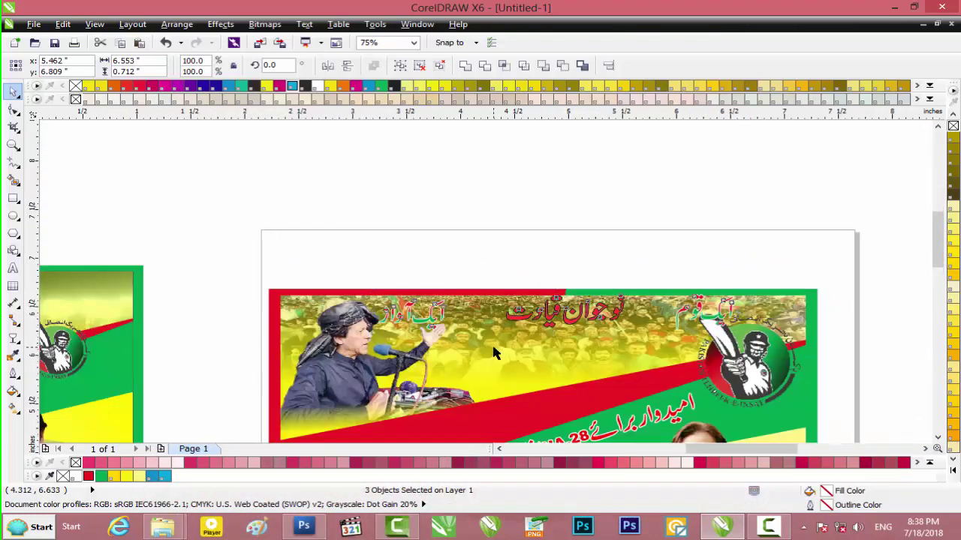
pyautogui.scroll(2, 494, 353)
pyautogui.scroll(-1, 494, 353)
pyautogui.click(922, 381)
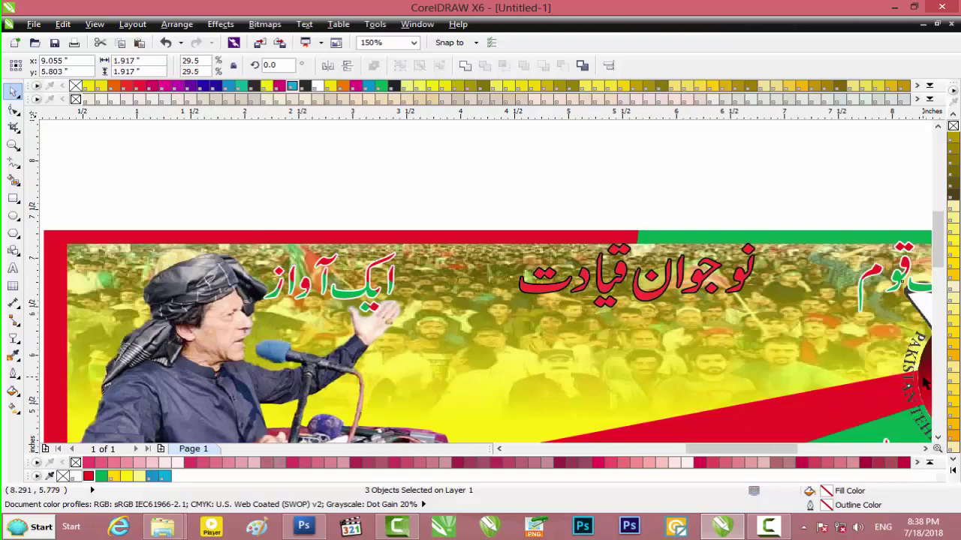
pyautogui.scroll(-2, 916, 379)
pyautogui.moveTo(782, 449); pyautogui.dragTo(841, 444)
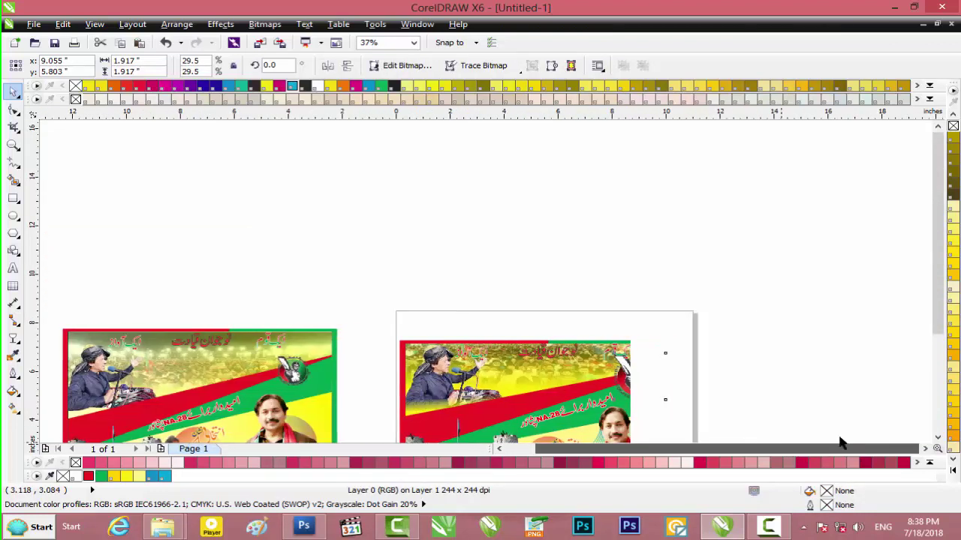
pyautogui.scroll(2, 671, 365)
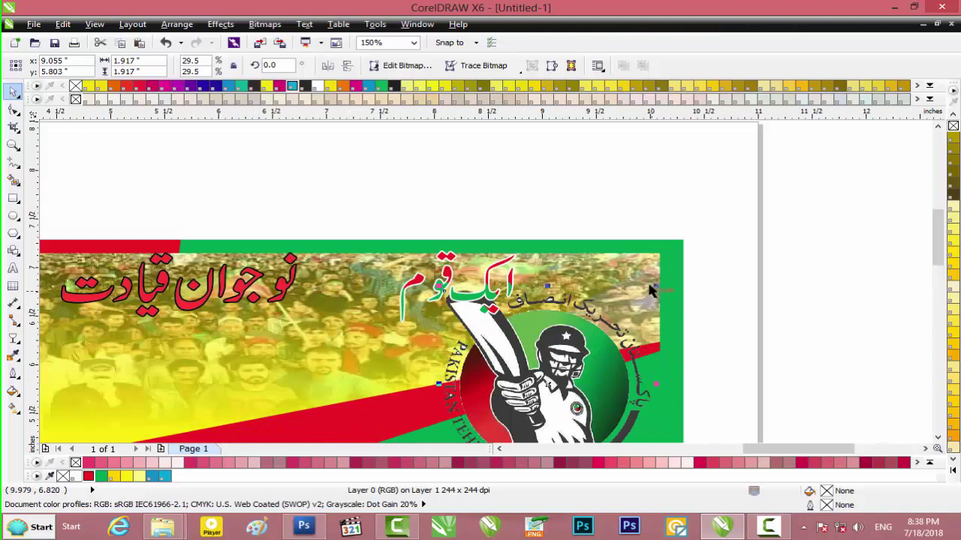
pyautogui.moveTo(656, 286); pyautogui.dragTo(647, 310)
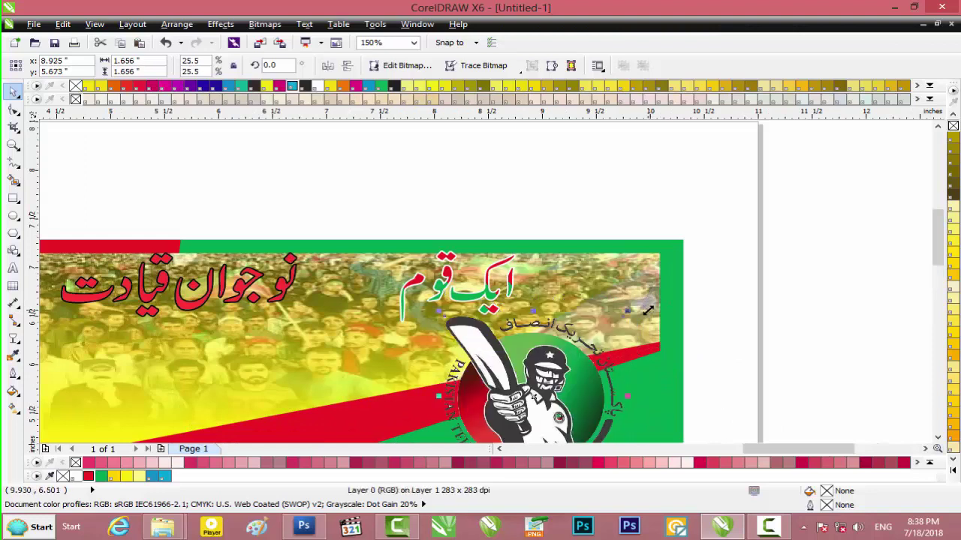
pyautogui.moveTo(532, 310); pyautogui.dragTo(533, 322)
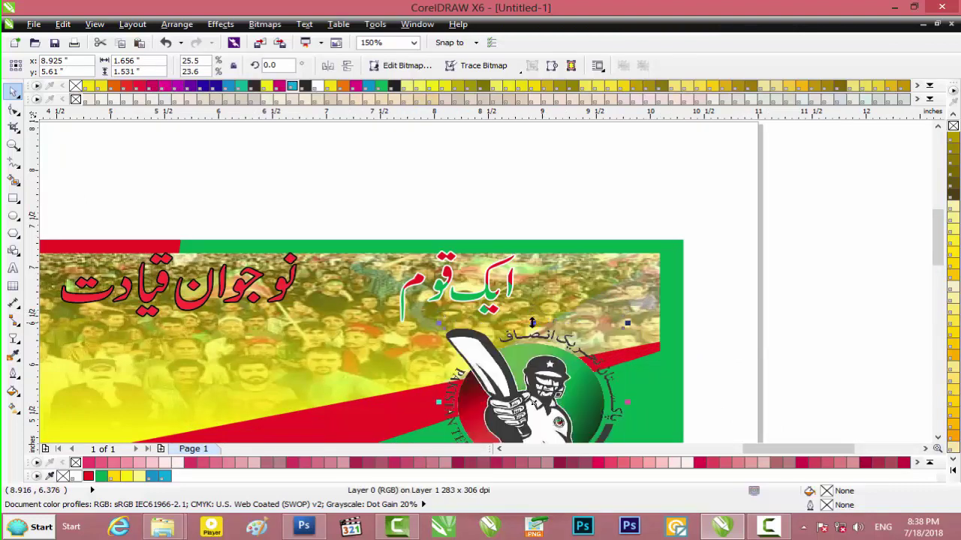
# Lower the "ایک قوم" headline above the party logo by 0.03 inch.
pyautogui.scroll(-1, 532, 323)
pyautogui.click(491, 304)
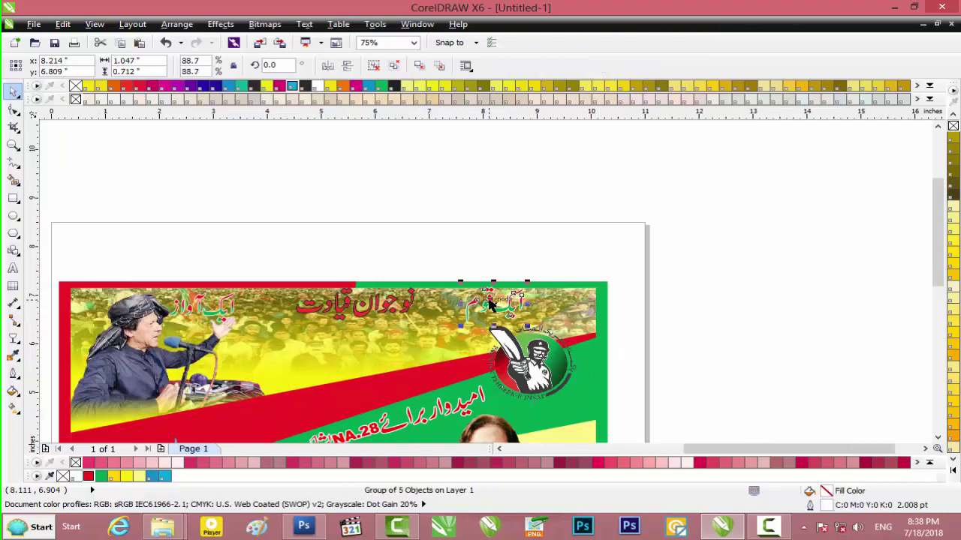
pyautogui.moveTo(489, 302); pyautogui.dragTo(490, 304)
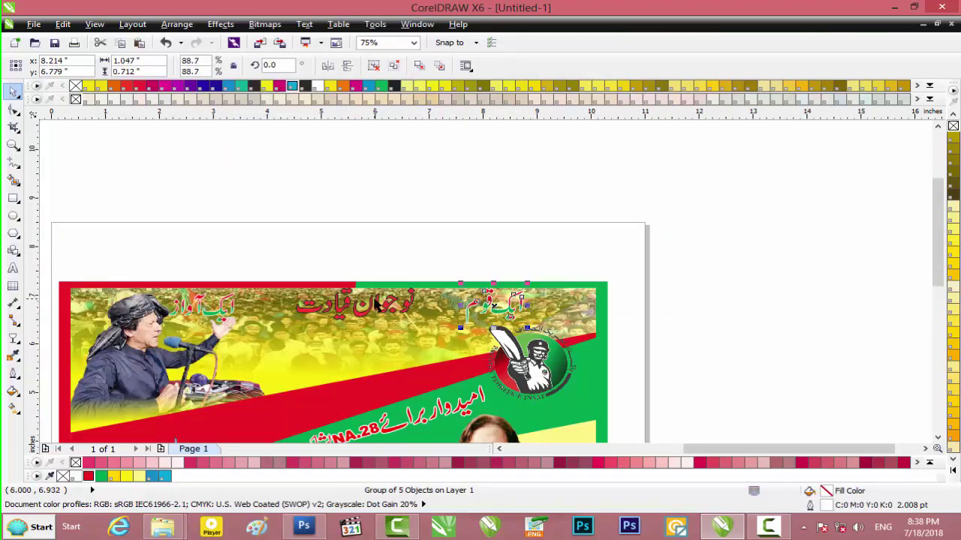
# Lower the "ایک قوم" headline by 0.04 inch and compare its placement with the "نوجوان قیادت" and "ایک آواز" headlines.
pyautogui.click(390, 310)
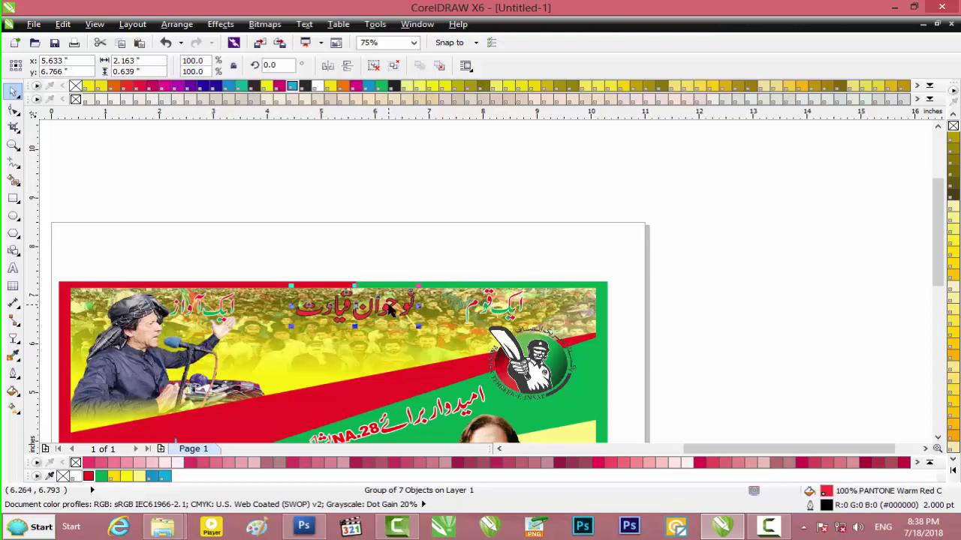
pyautogui.scroll(2, 475, 304)
pyautogui.click(503, 300)
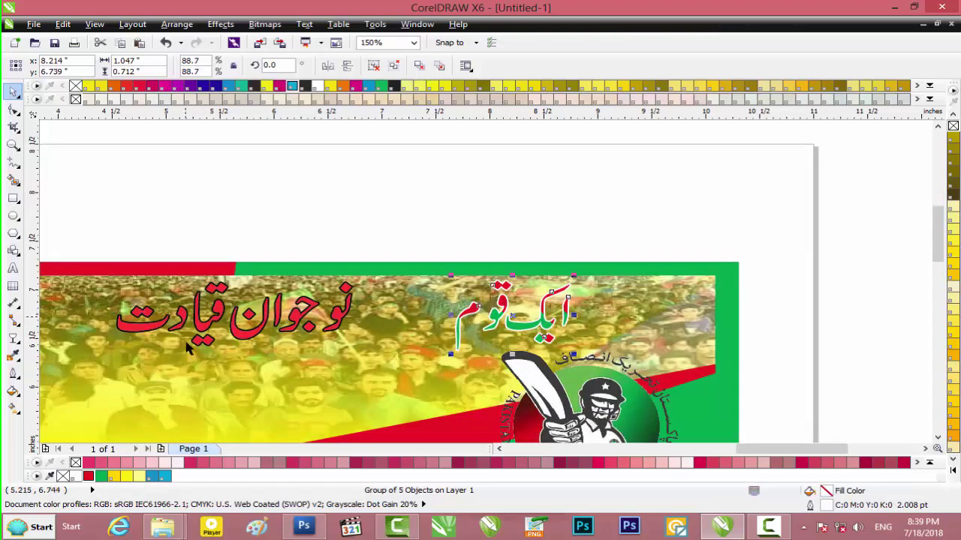
pyautogui.moveTo(766, 450); pyautogui.dragTo(715, 449)
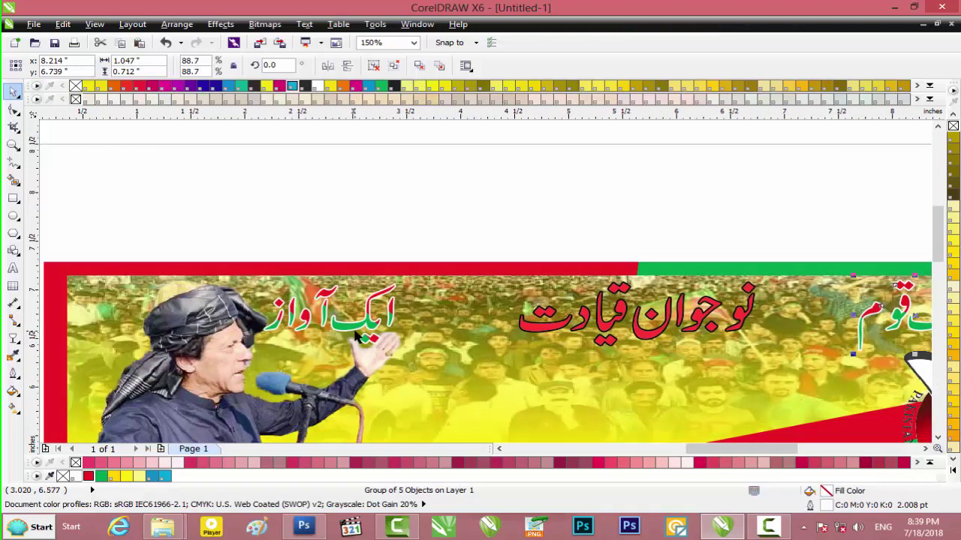
pyautogui.click(360, 335)
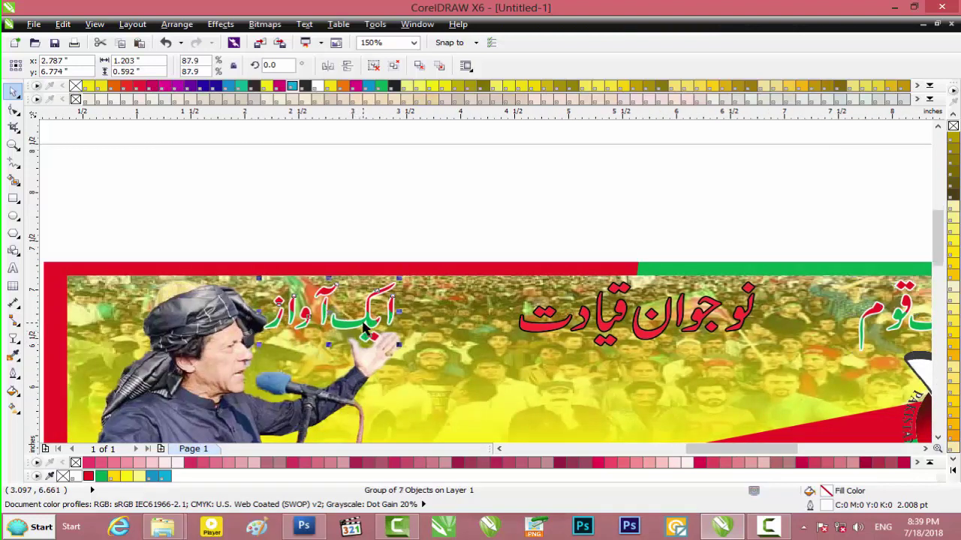
pyautogui.scroll(-2, 363, 327)
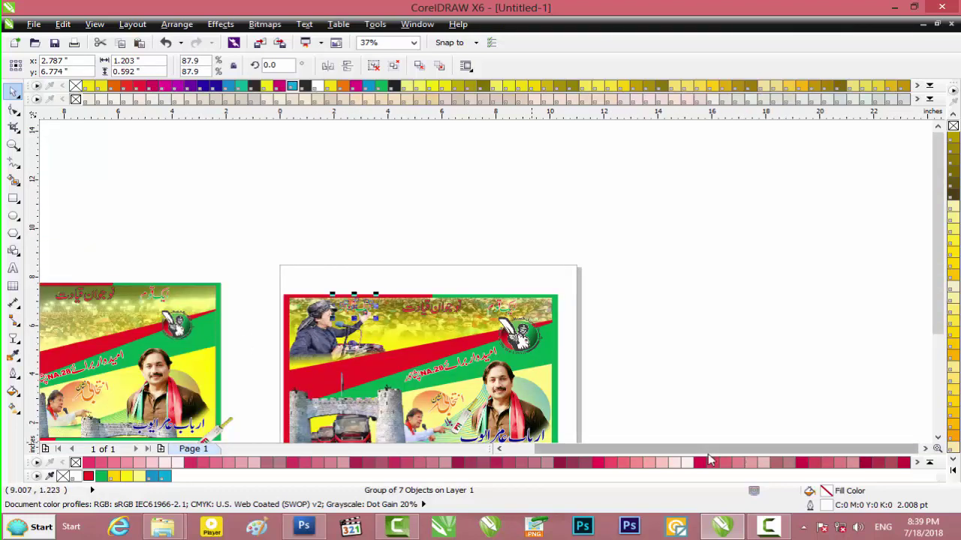
# Delete the entire reference banner beside the page, keeping only the new banner.
pyautogui.click(116, 366)
pyautogui.keyDown('ctrl'); pyautogui.click(116, 366); pyautogui.keyUp('ctrl')
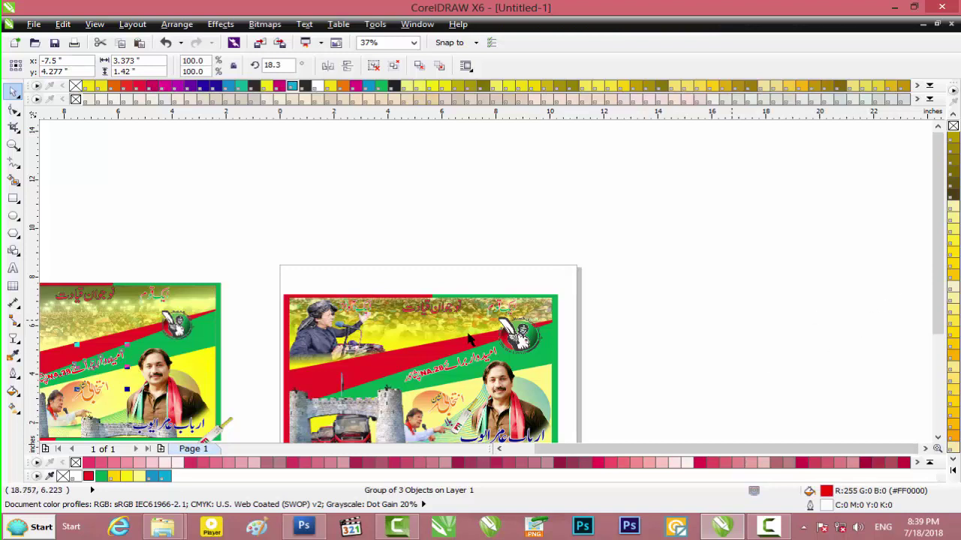
pyautogui.scroll(-2, 468, 337)
pyautogui.scroll(1, 318, 323)
pyautogui.moveTo(429, 412); pyautogui.dragTo(449, 432)
pyautogui.press('Delete')
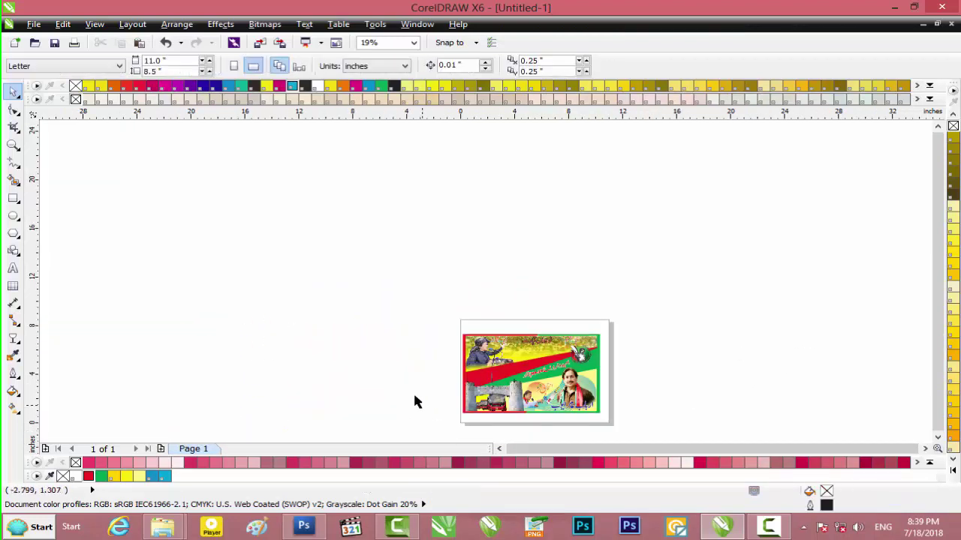
# Examine the new banner's overall layout, from the headlines and party logo down to the gate, buses and name lettering.
pyautogui.moveTo(327, 272); pyautogui.dragTo(785, 328)
pyautogui.moveTo(894, 441); pyautogui.dragTo(880, 391)
pyautogui.moveTo(314, 267); pyautogui.dragTo(454, 407)
pyautogui.scroll(2, 522, 367)
pyautogui.scroll(2, 521, 368)
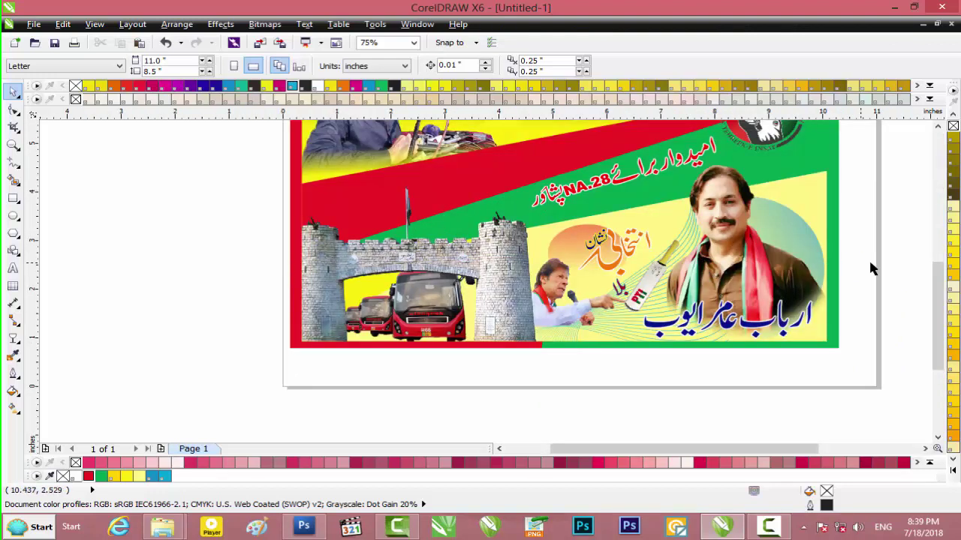
pyautogui.moveTo(936, 298); pyautogui.dragTo(938, 277)
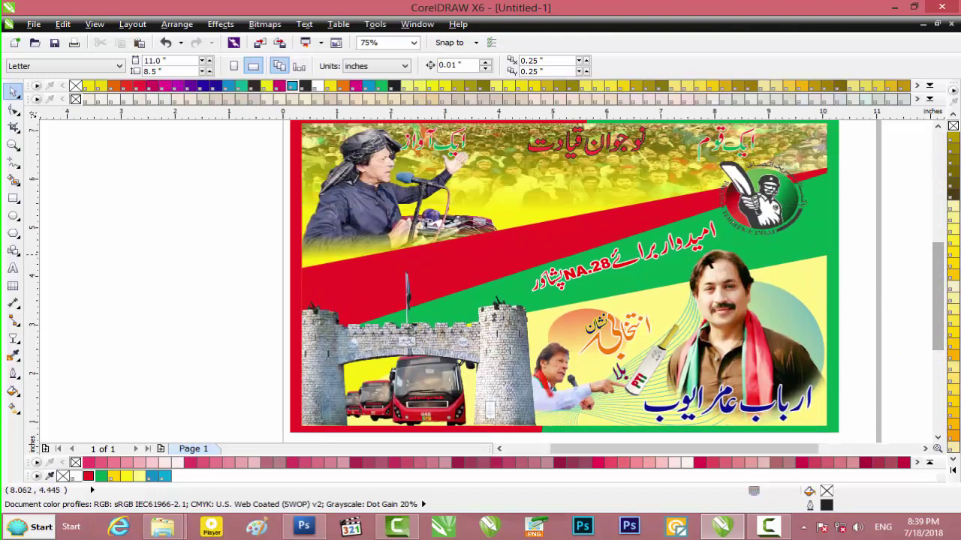
pyautogui.scroll(-2, 694, 203)
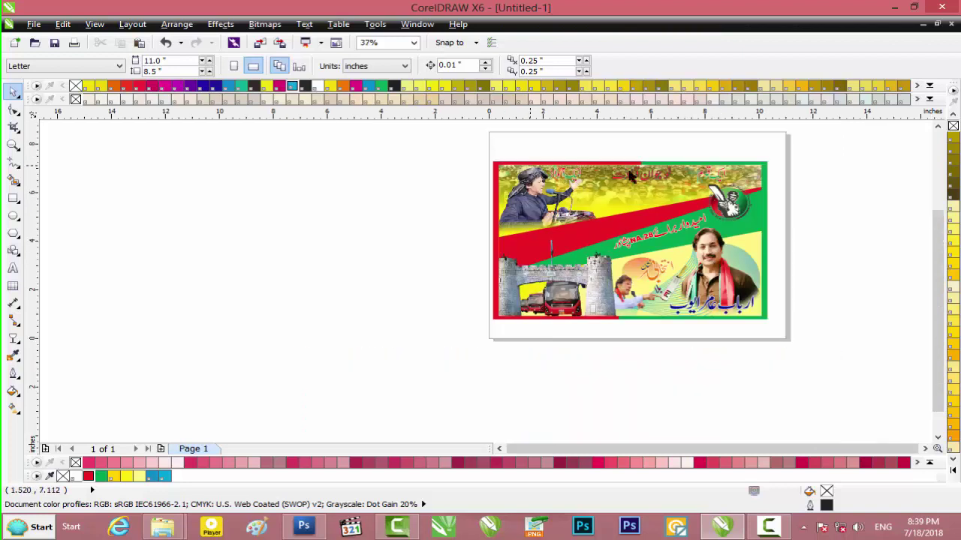
pyautogui.scroll(2, 674, 209)
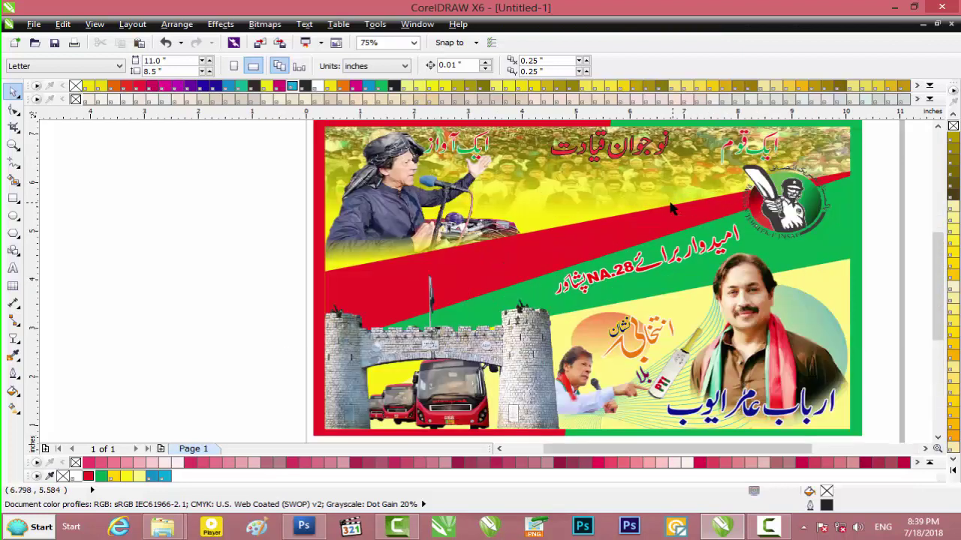
# Open the fountain fill settings of the "ایک آواز" headline and review its From and To colors.
pyautogui.click(472, 154)
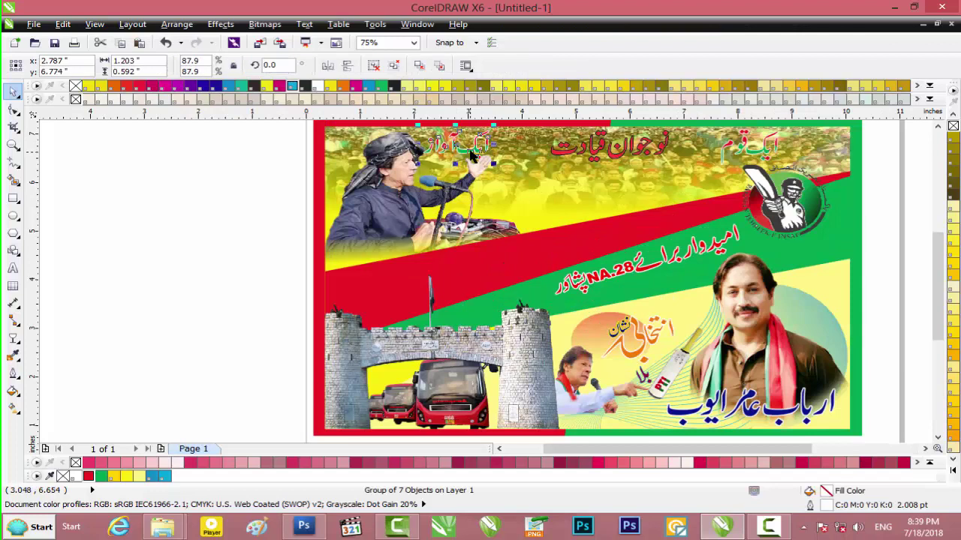
pyautogui.scroll(2, 472, 155)
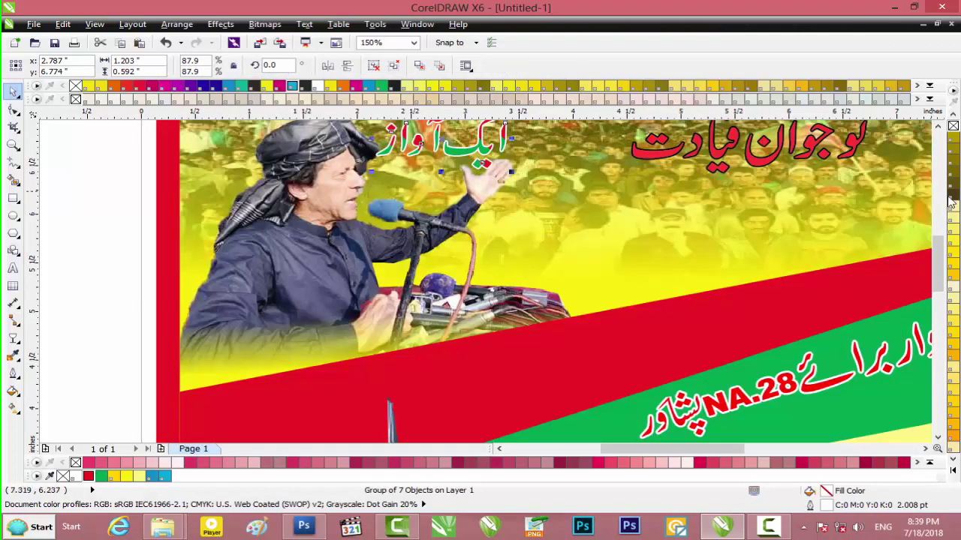
pyautogui.moveTo(938, 263); pyautogui.dragTo(938, 240)
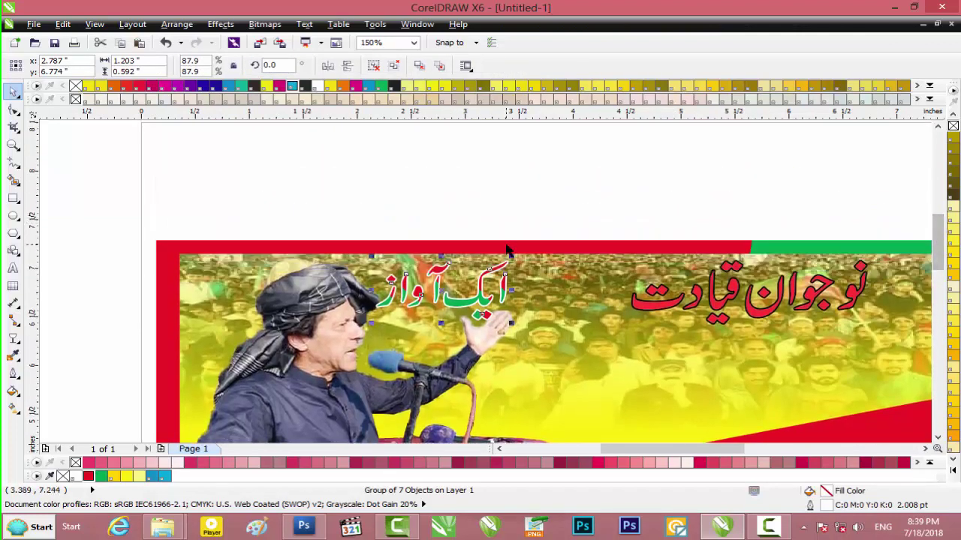
pyautogui.scroll(2, 506, 250)
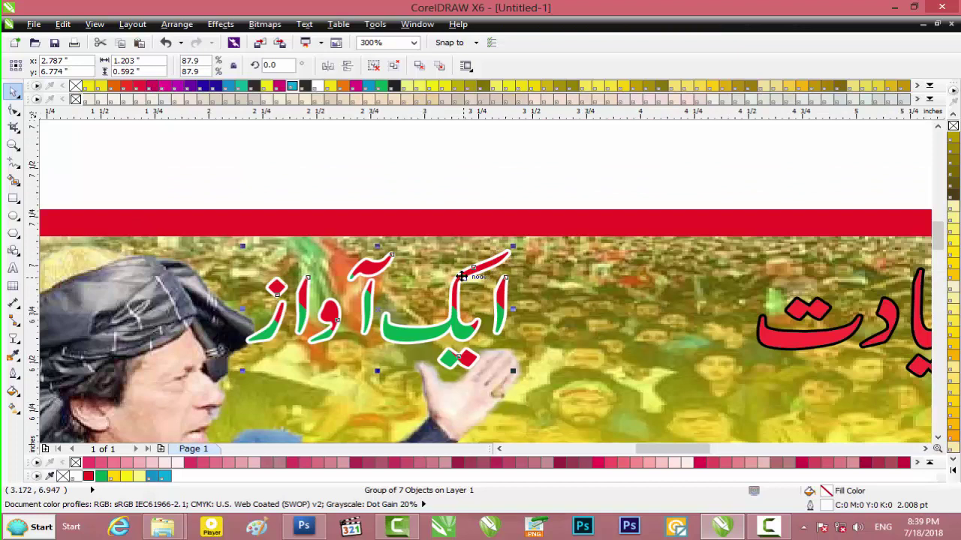
pyautogui.press('F11')
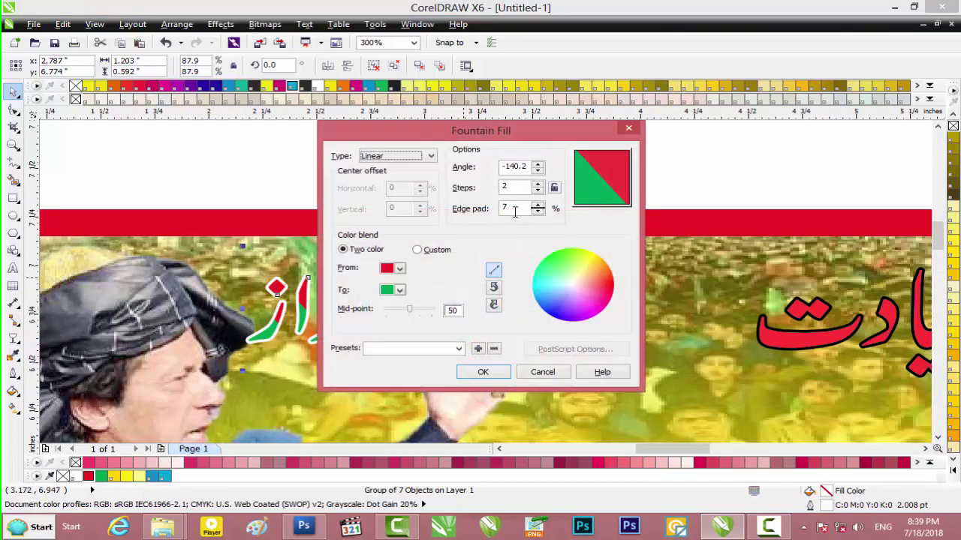
pyautogui.click(400, 269)
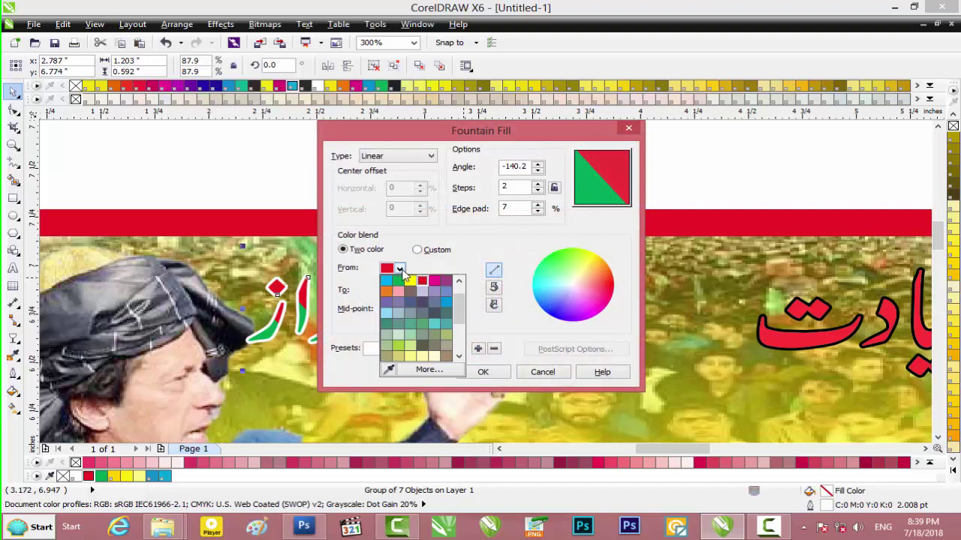
pyautogui.click(488, 255)
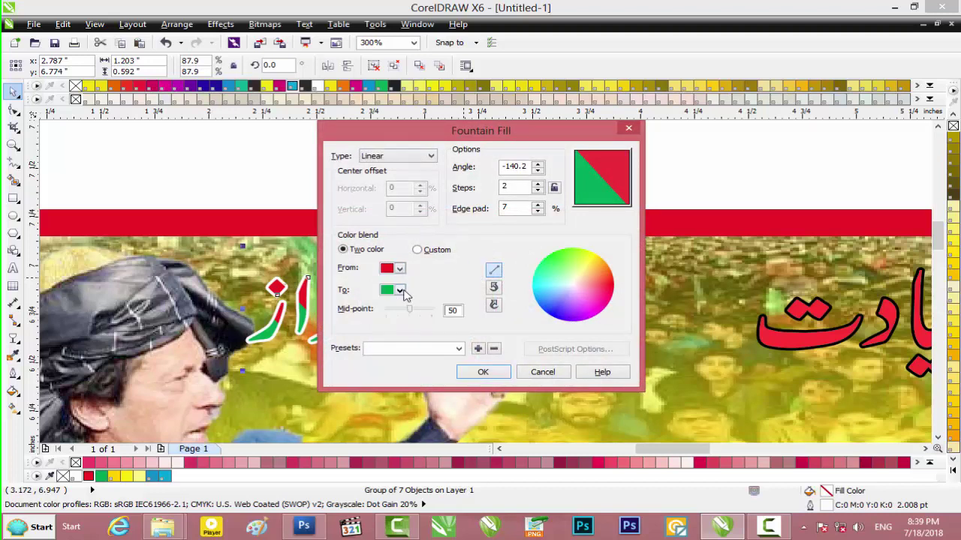
pyautogui.click(400, 269)
pyautogui.click(400, 269)
# Apply the headline's red-to-green linear fountain fill with 2 steps and a 7% edge pad.
pyautogui.click(554, 188)
pyautogui.click(554, 188)
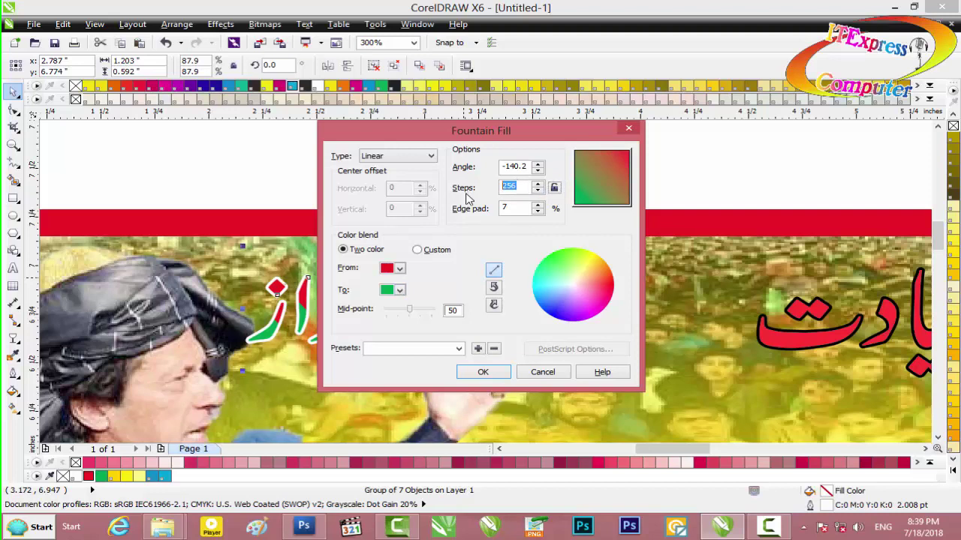
pyautogui.write('0')
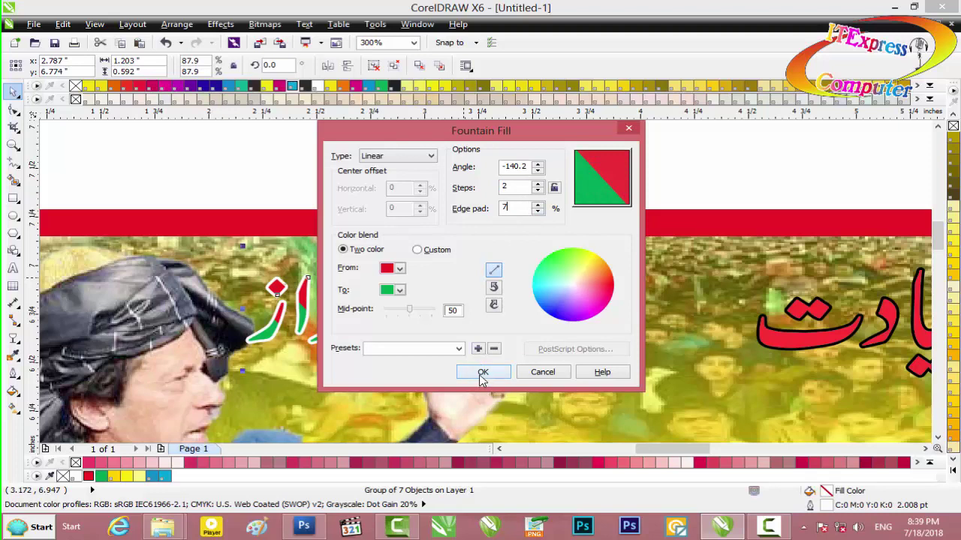
pyautogui.click(504, 372)
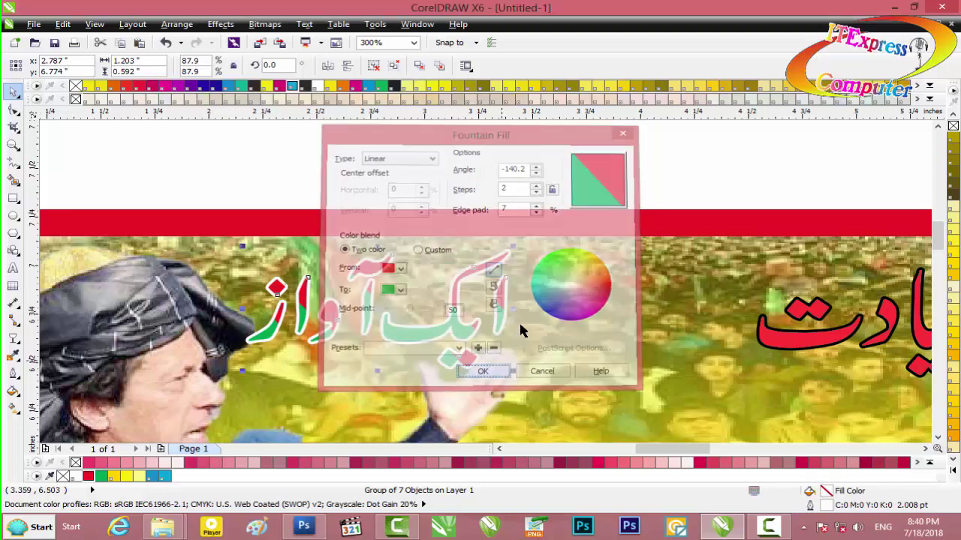
# Set the outline color of the blue candidate name lettering below the portrait to white.
pyautogui.scroll(-3, 543, 283)
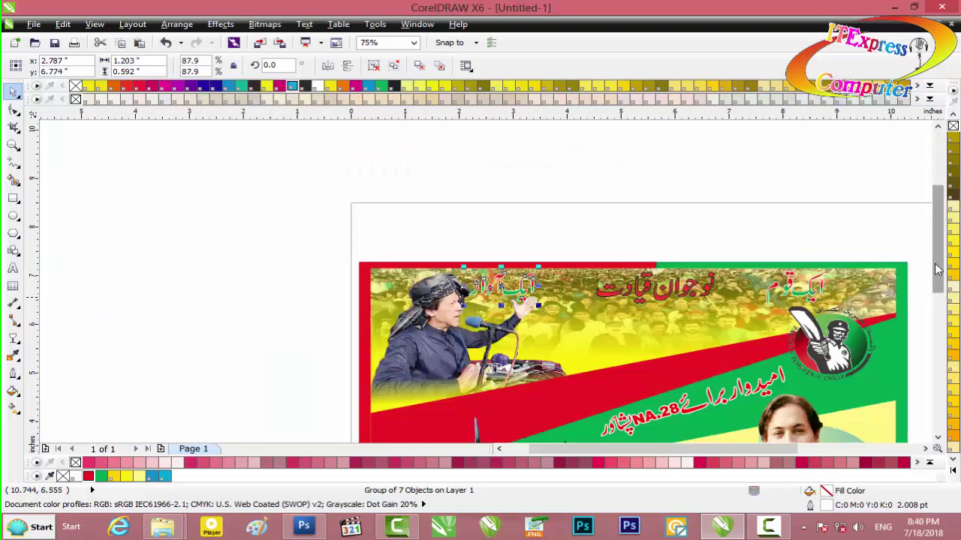
pyautogui.scroll(-4, 826, 383)
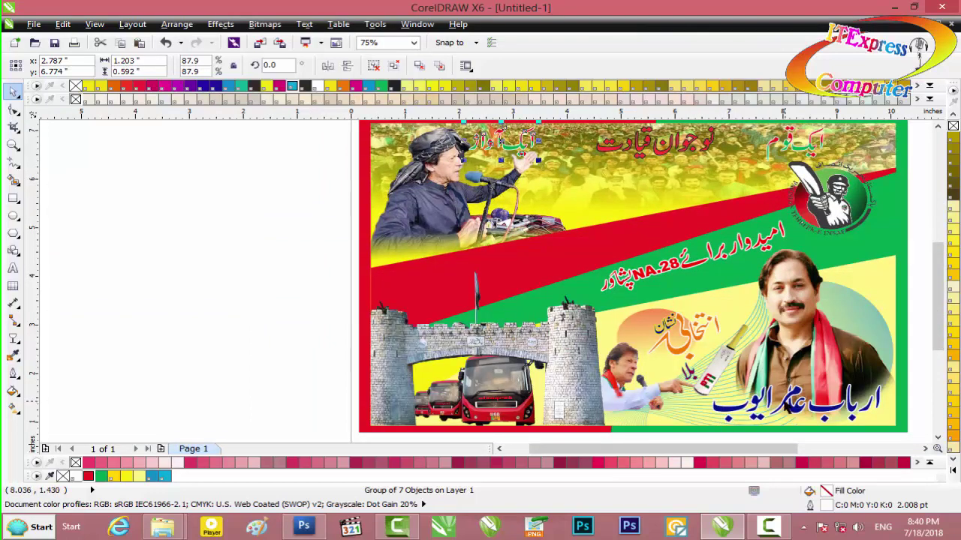
pyautogui.moveTo(657, 448); pyautogui.dragTo(696, 448)
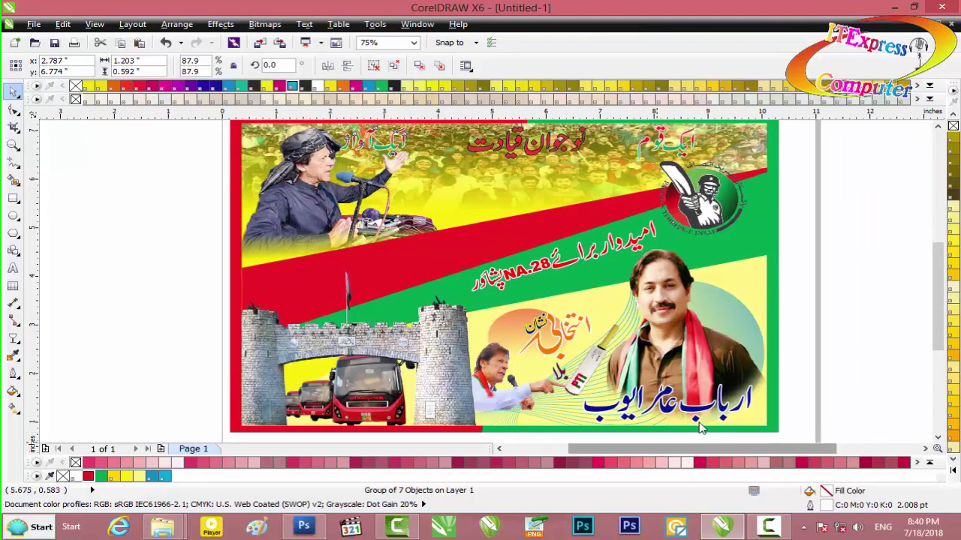
pyautogui.click(704, 415)
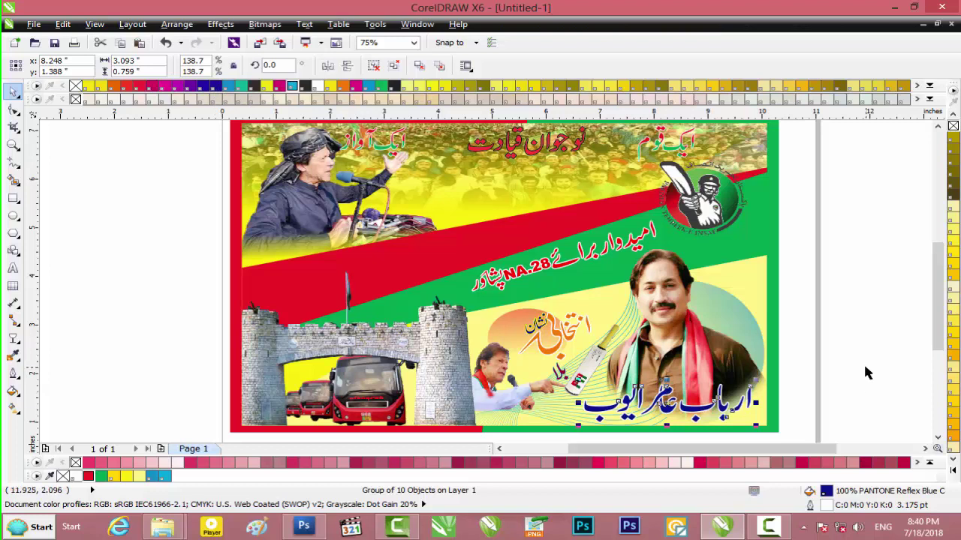
pyautogui.press('Escape')
pyautogui.click(731, 410)
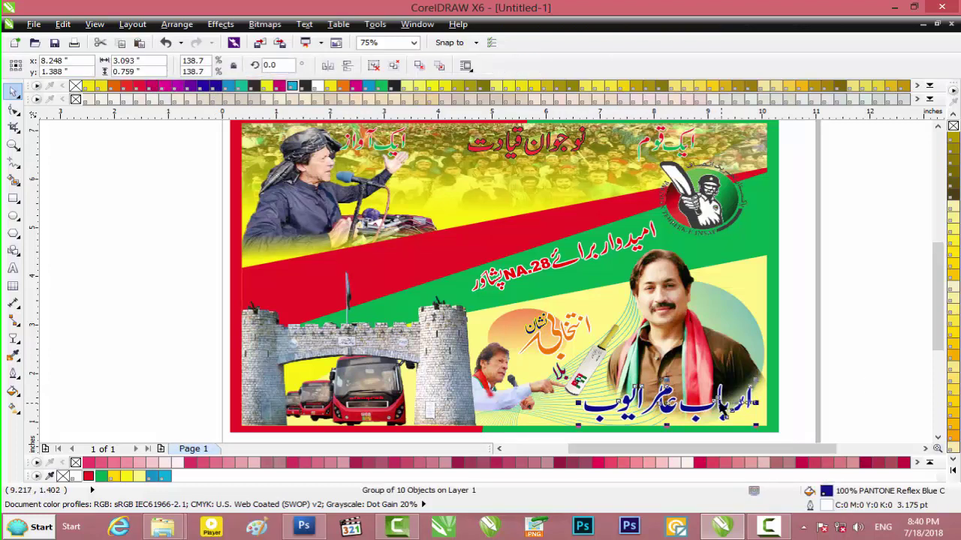
pyautogui.press('F12')
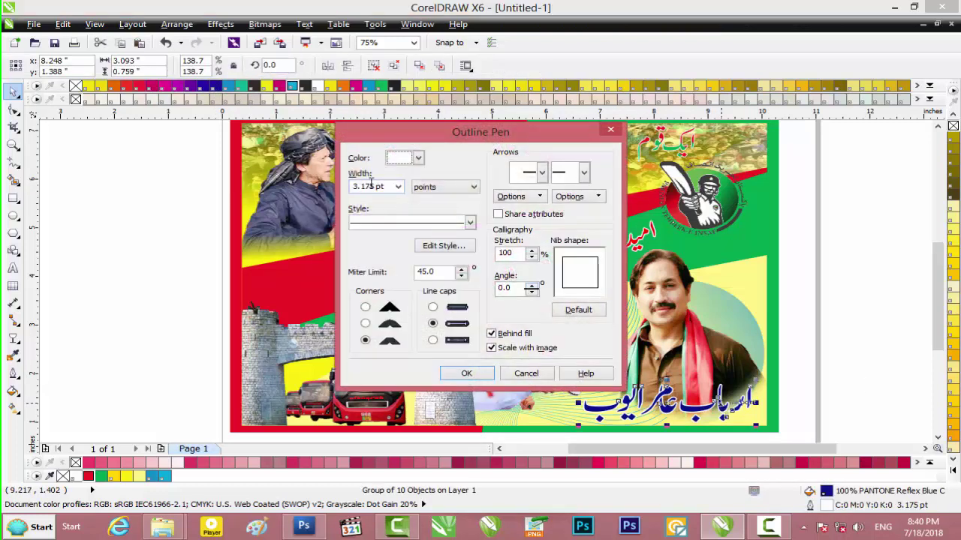
pyautogui.click(399, 187)
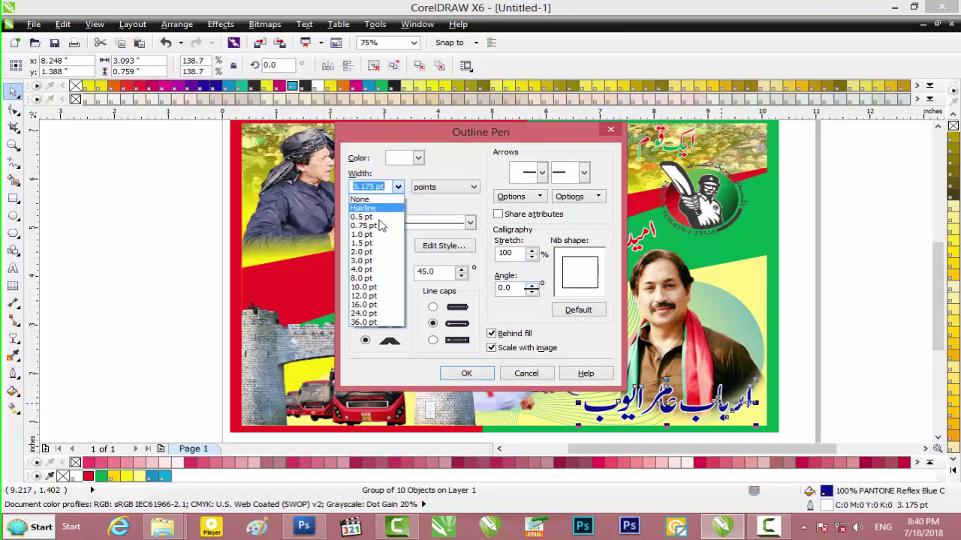
pyautogui.click(399, 187)
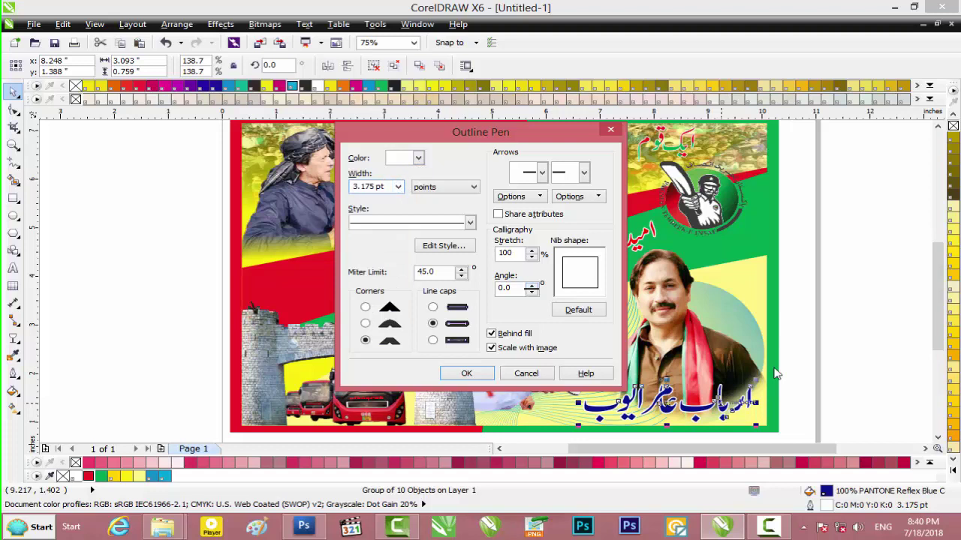
pyautogui.click(418, 158)
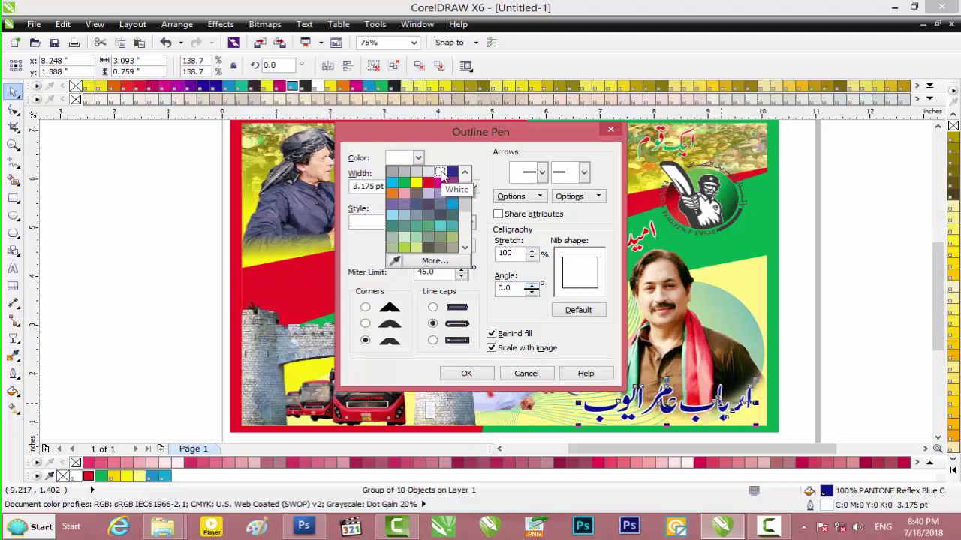
pyautogui.click(441, 174)
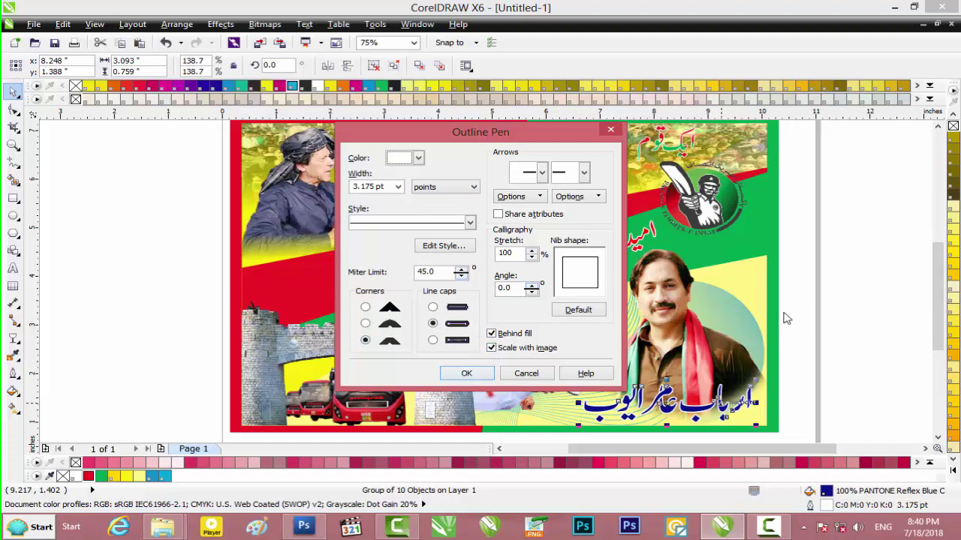
pyautogui.click(466, 374)
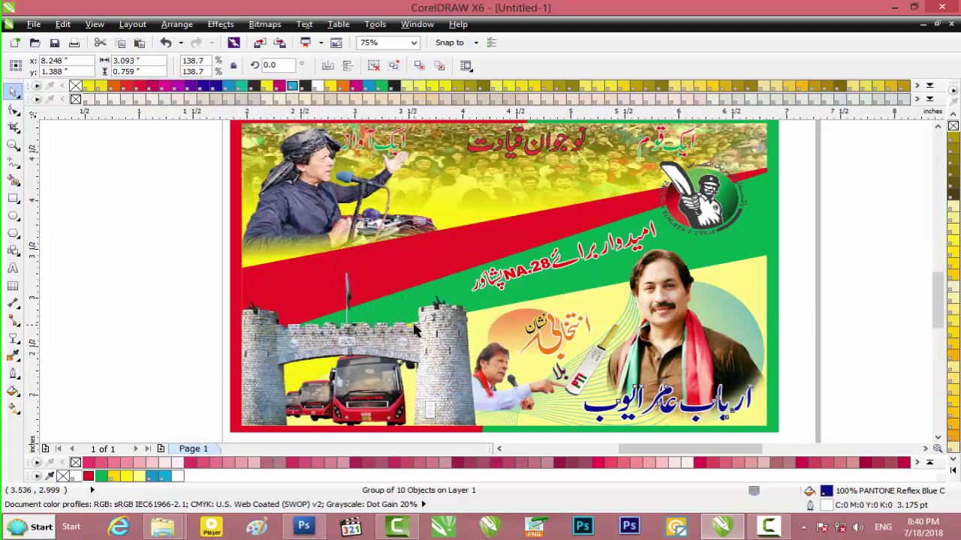
# Deselect the name lettering and check its white outline against the rest of the banner.
pyautogui.scroll(2, 415, 330)
pyautogui.scroll(-2, 415, 330)
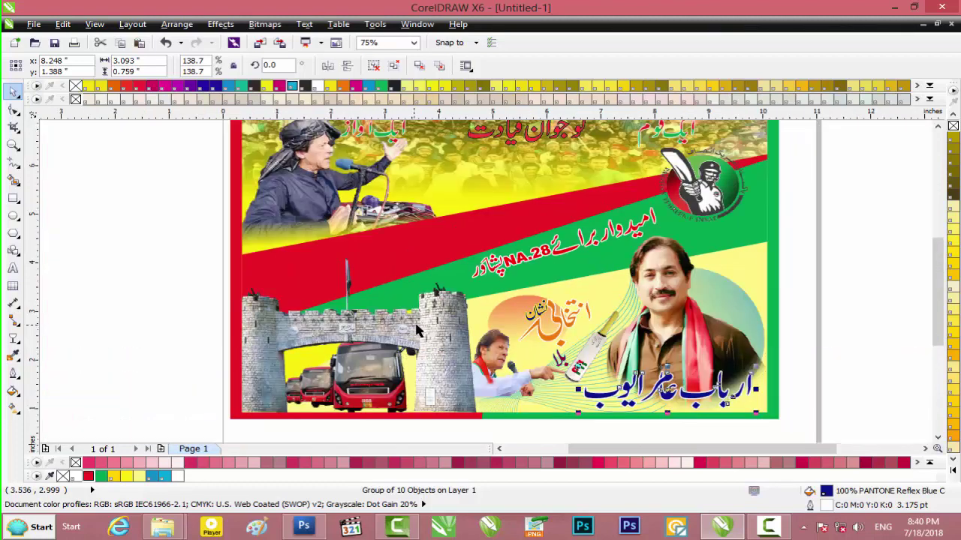
pyautogui.scroll(-2, 523, 272)
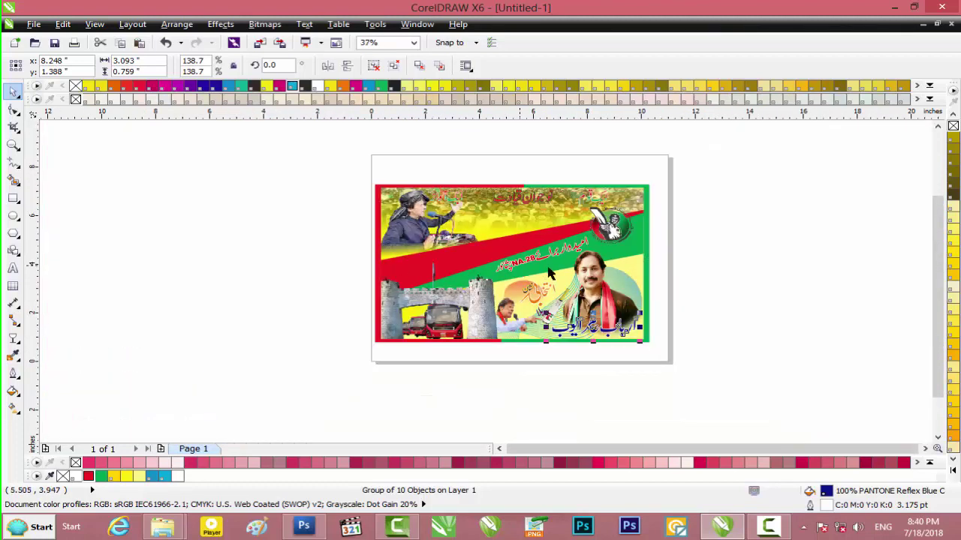
pyautogui.click(757, 243)
pyautogui.scroll(2, 594, 257)
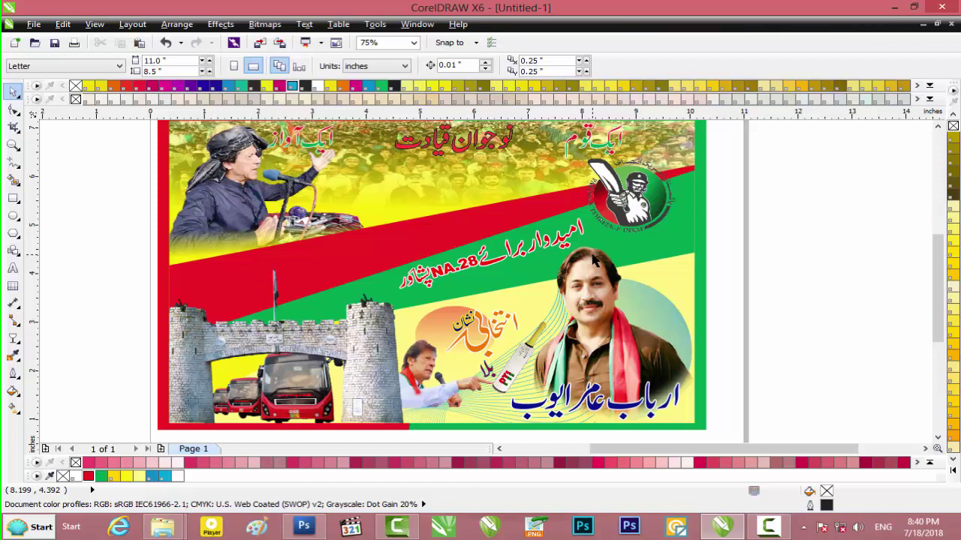
# Export the banner as the JPEG Untitled-1.jpg into the desktop's NA -28 folder, using CMYK Color (32-bit) at High 80% quality.
pyautogui.scroll(-2, 594, 259)
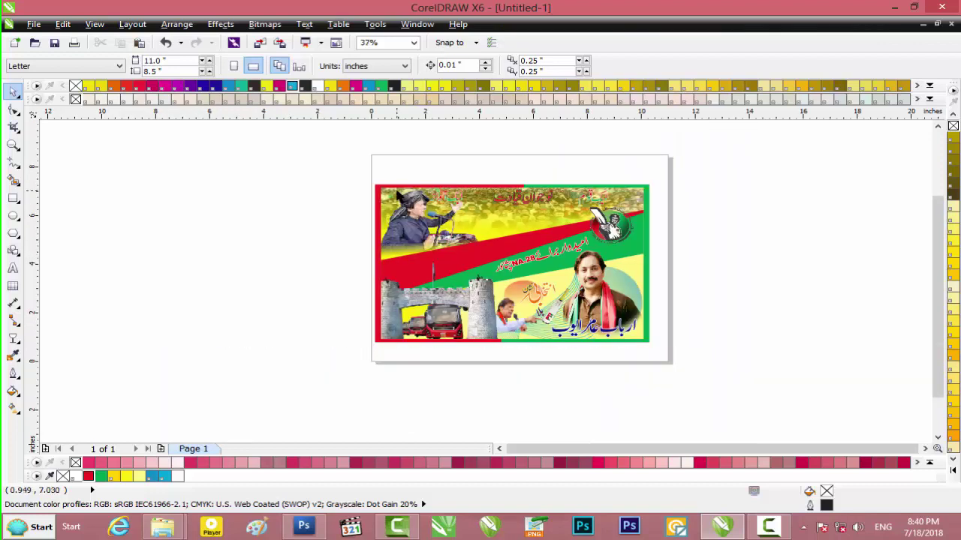
pyautogui.hotkey('ctrl', 'e')
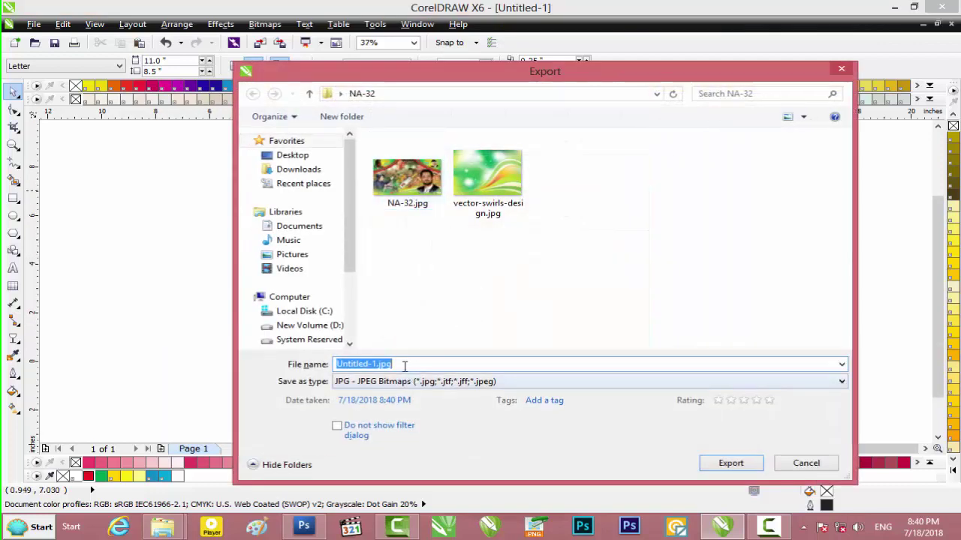
pyautogui.click(292, 155)
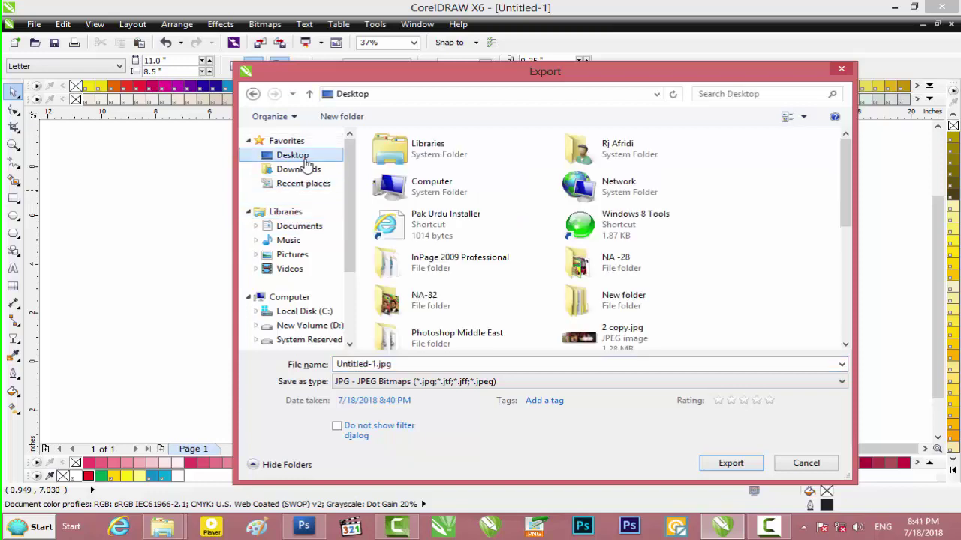
pyautogui.scroll(-2, 347, 187)
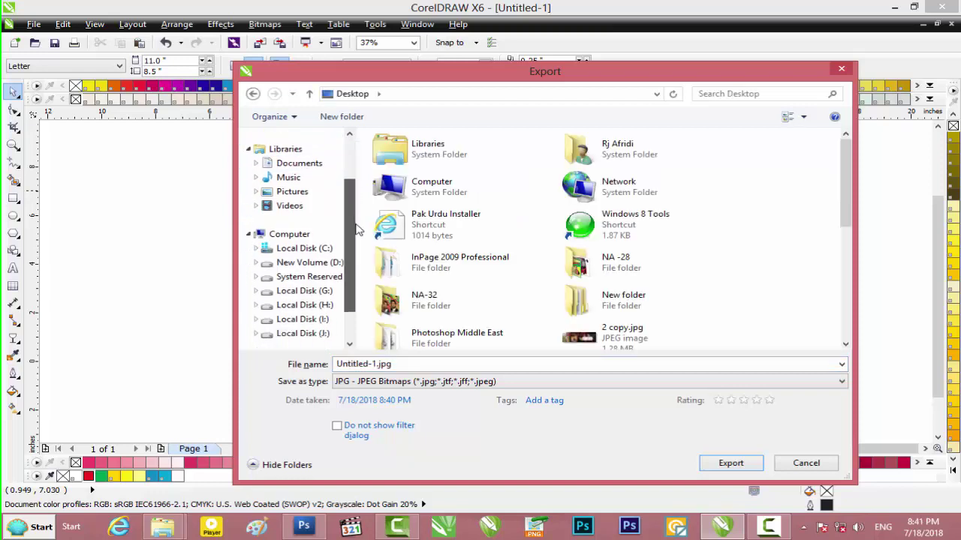
pyautogui.doubleClick(631, 279)
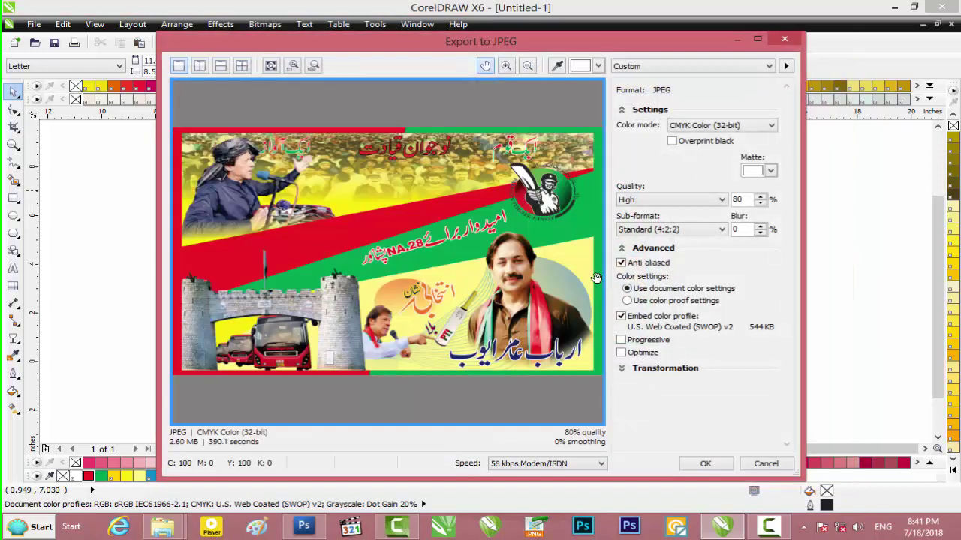
pyautogui.click(698, 463)
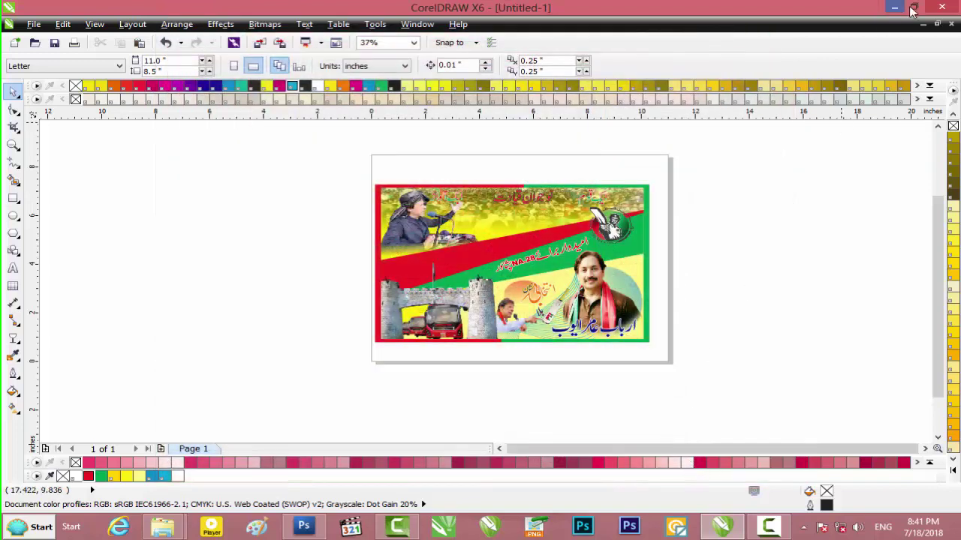
# Minimize the drawing program, inspect the exported Untitled-1.jpg in Windows Photo Viewer, and close the viewer and the NA -28 folder.
pyautogui.click(898, 7)
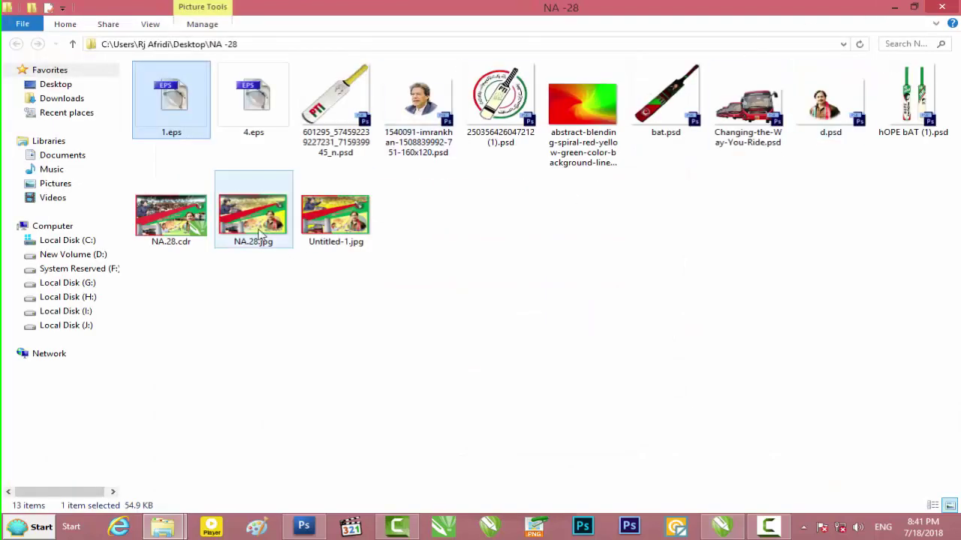
pyautogui.doubleClick(335, 218)
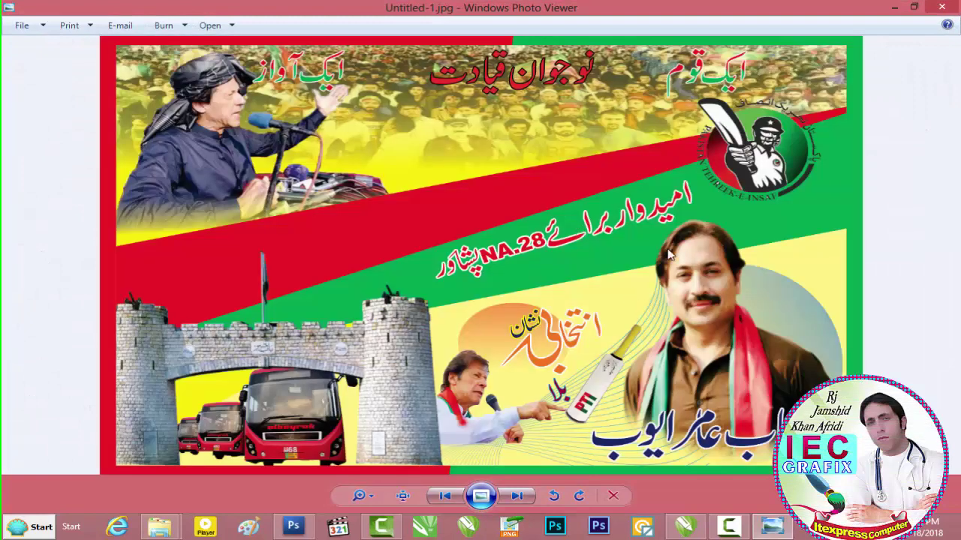
pyautogui.click(944, 8)
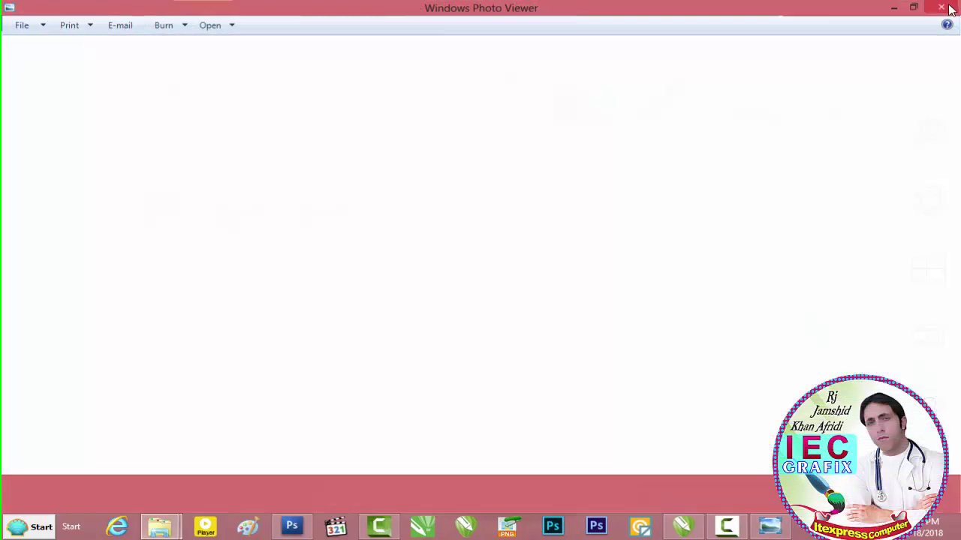
pyautogui.click(262, 244)
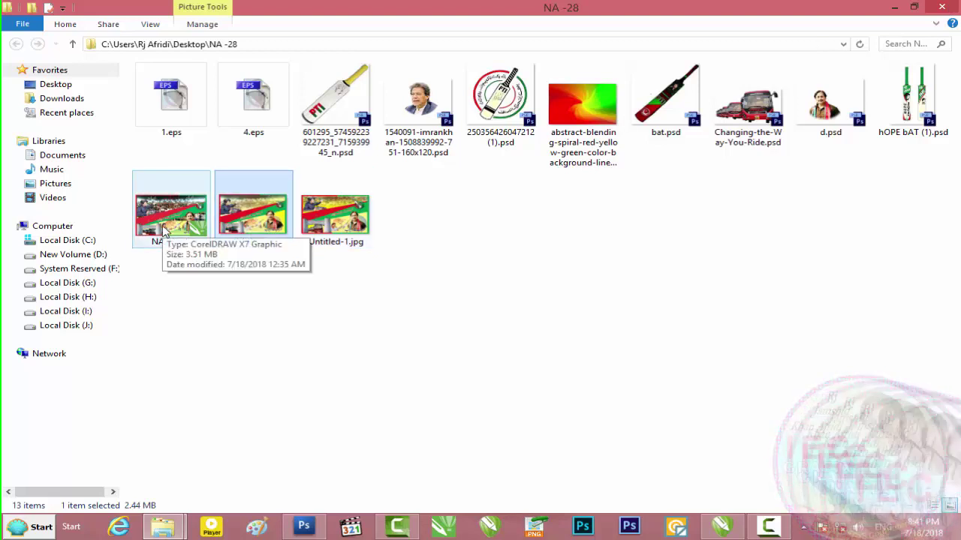
pyautogui.click(942, 6)
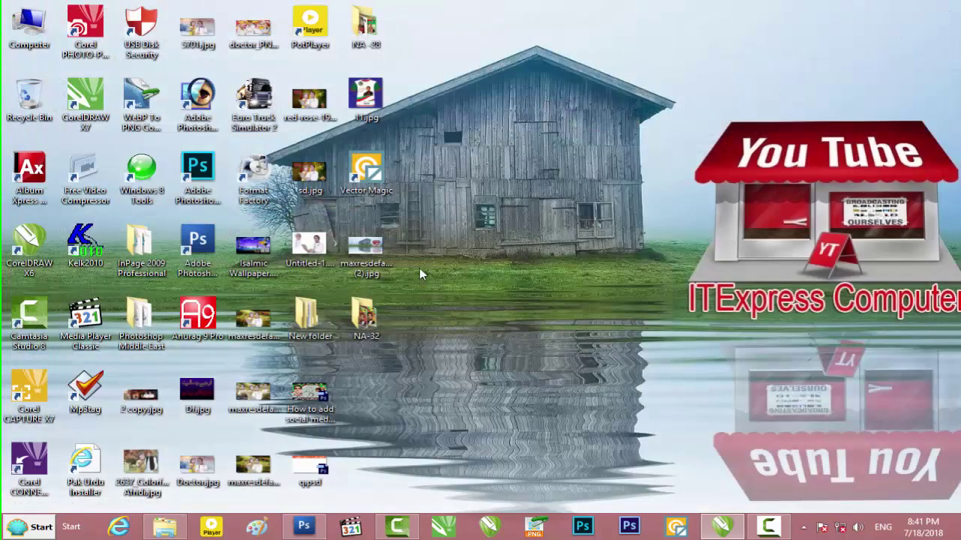